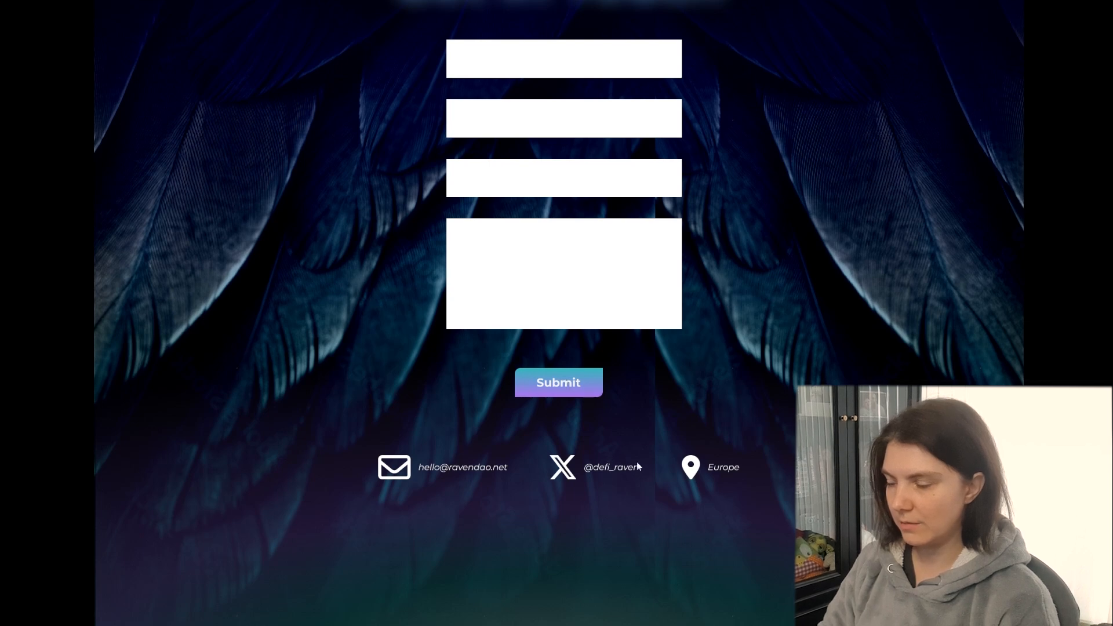
Look over the finished page's contact form and footer, and return to its upper sections
scroll(559, 313, "down", 1)
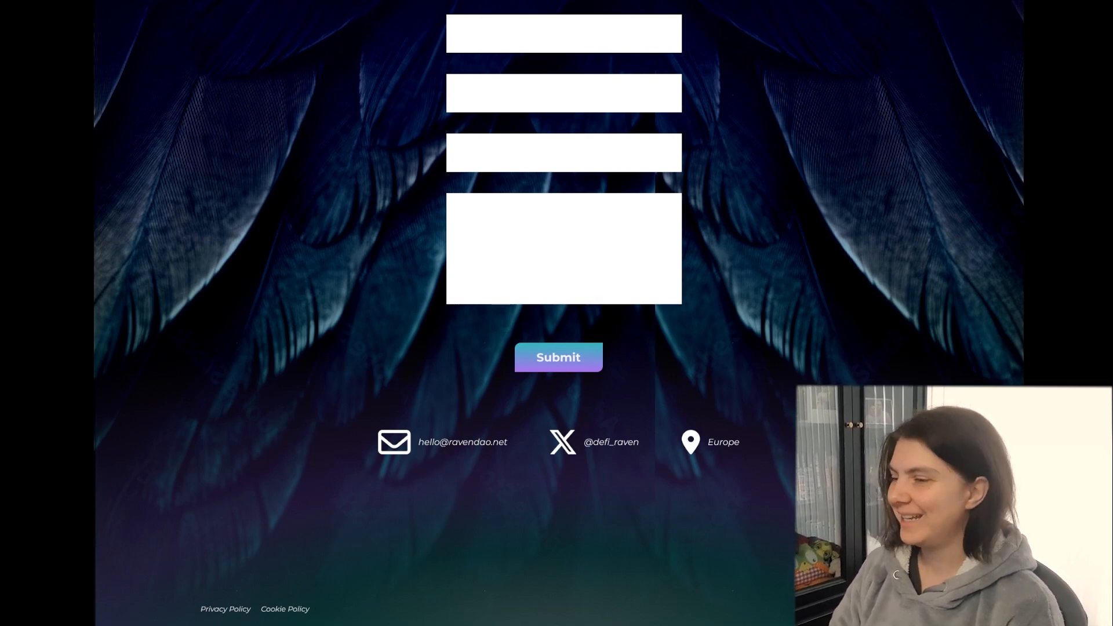
scroll(292, 601, "up", 8)
scroll(557, 313, "up", 15)
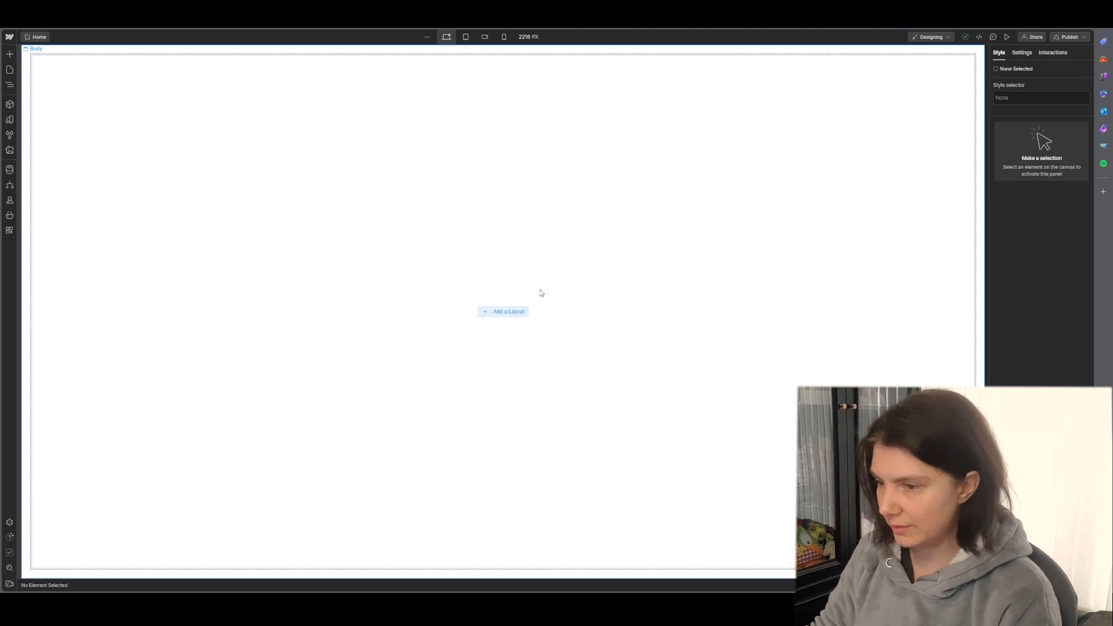
Add the prebuilt Navbar No Shadow layout to the blank Home page and select its Navbar No Shadow Container
left_click(499, 312)
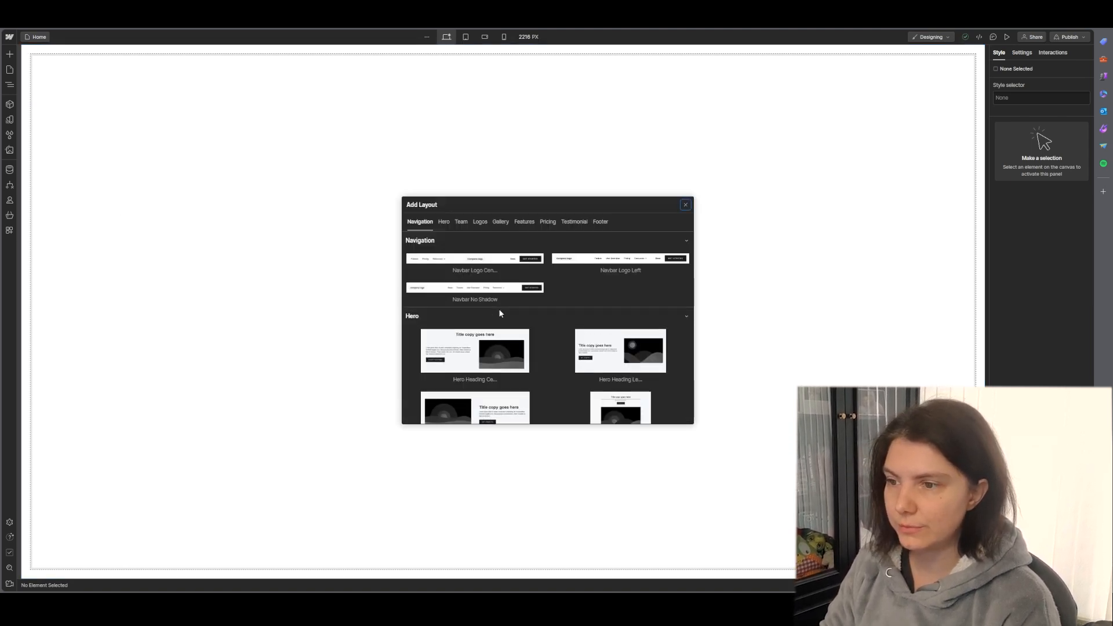
scroll(554, 307, "down", 10)
left_click(480, 225)
left_click(499, 224)
left_click(547, 224)
left_click(599, 225)
left_click(419, 224)
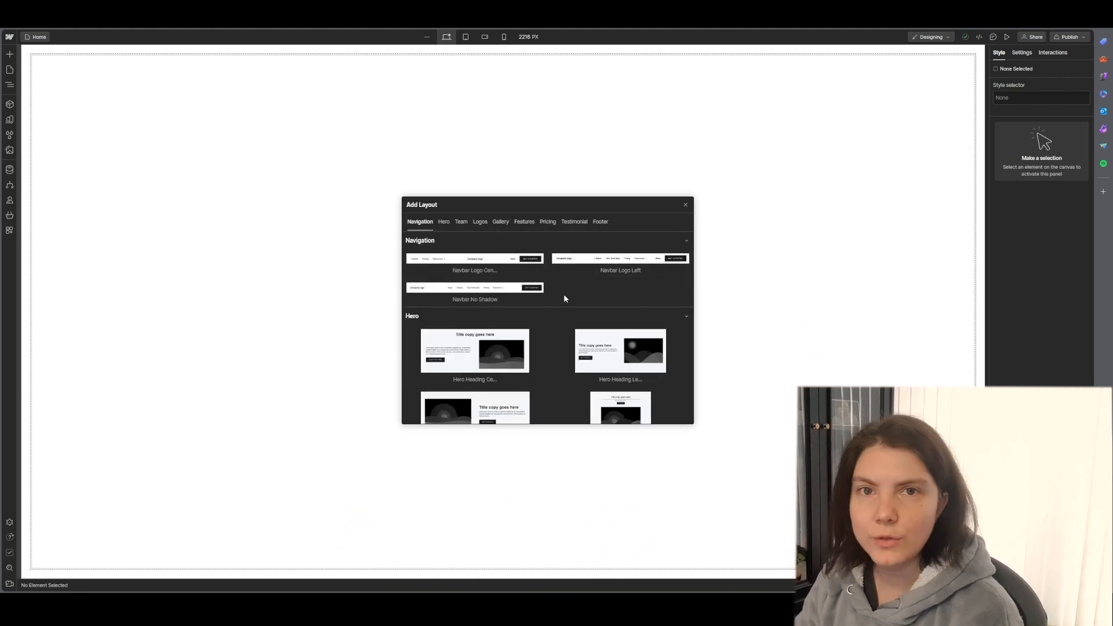
scroll(567, 298, "down", 2)
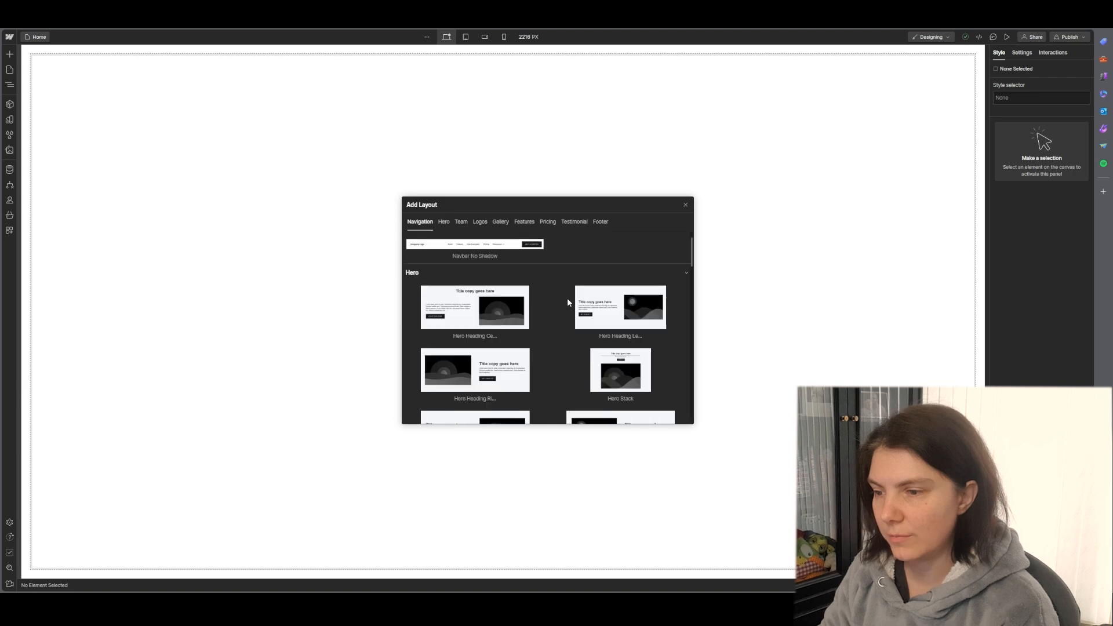
scroll(567, 298, "down", 1)
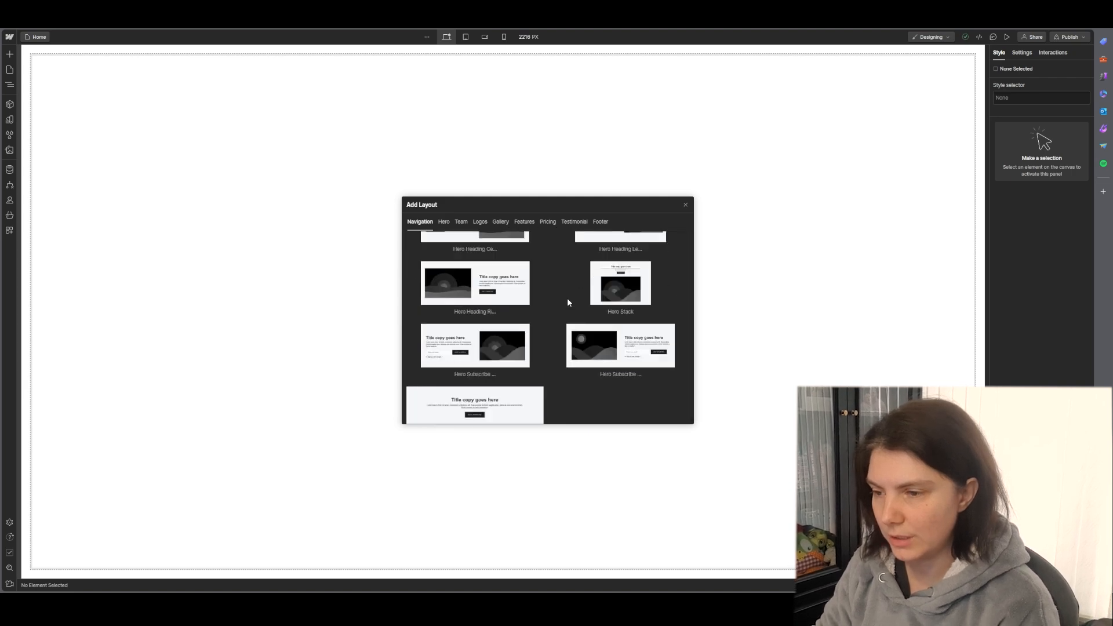
scroll(568, 298, "up", 3)
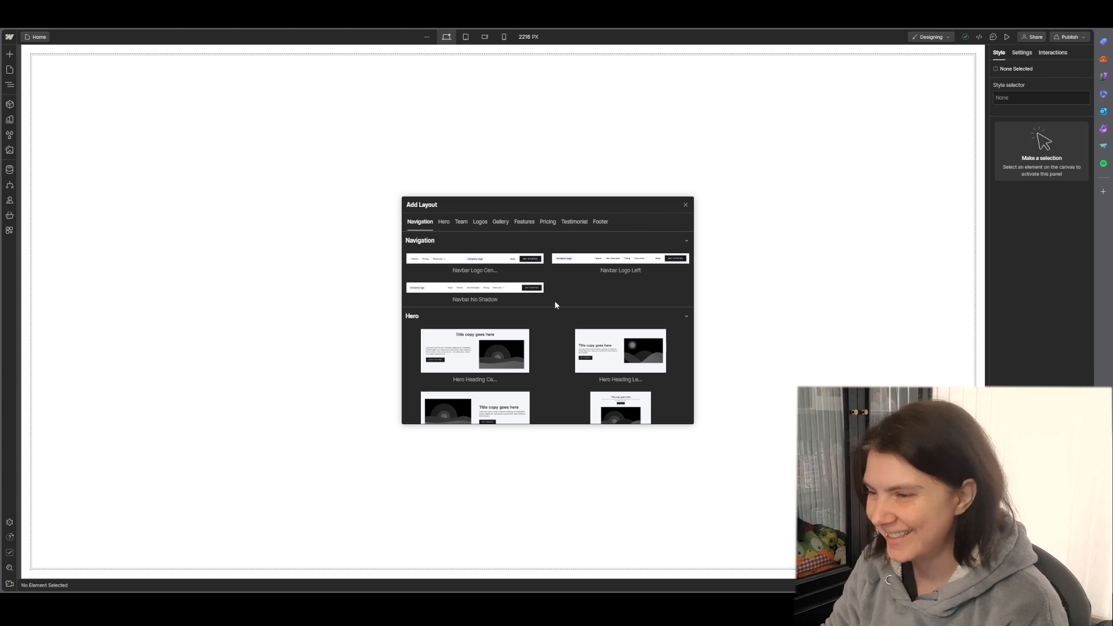
left_click(481, 293)
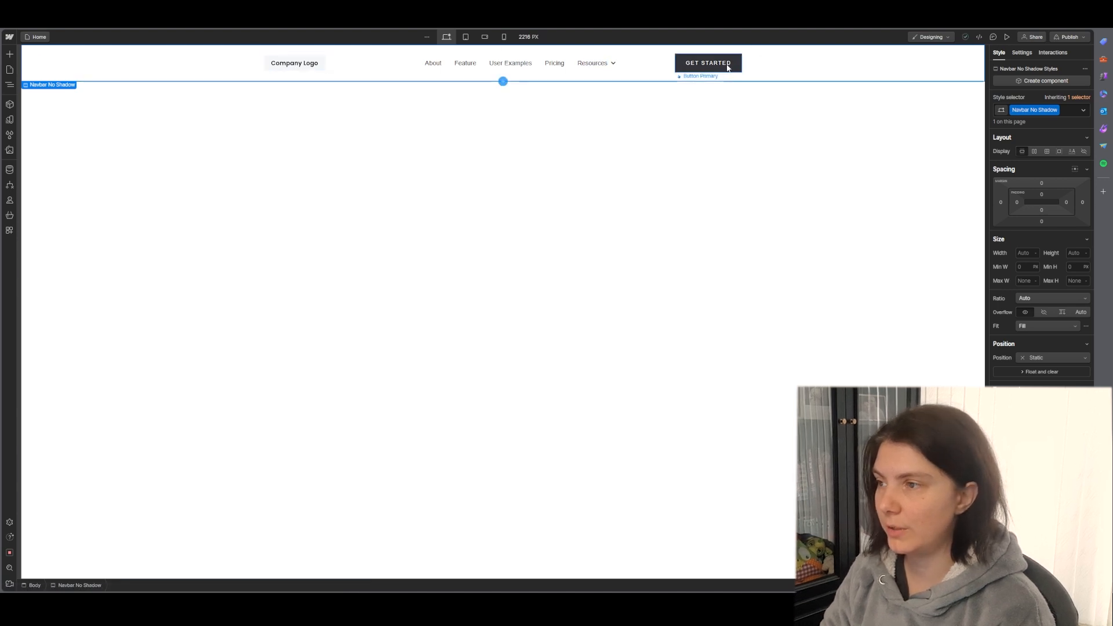
left_click(335, 75)
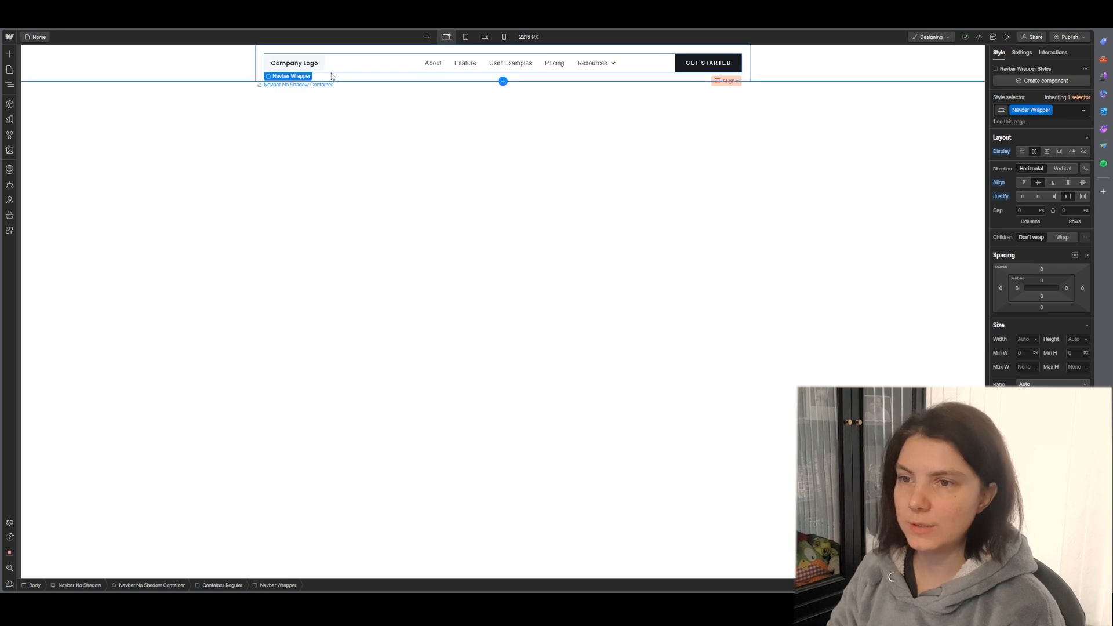
left_click(340, 80)
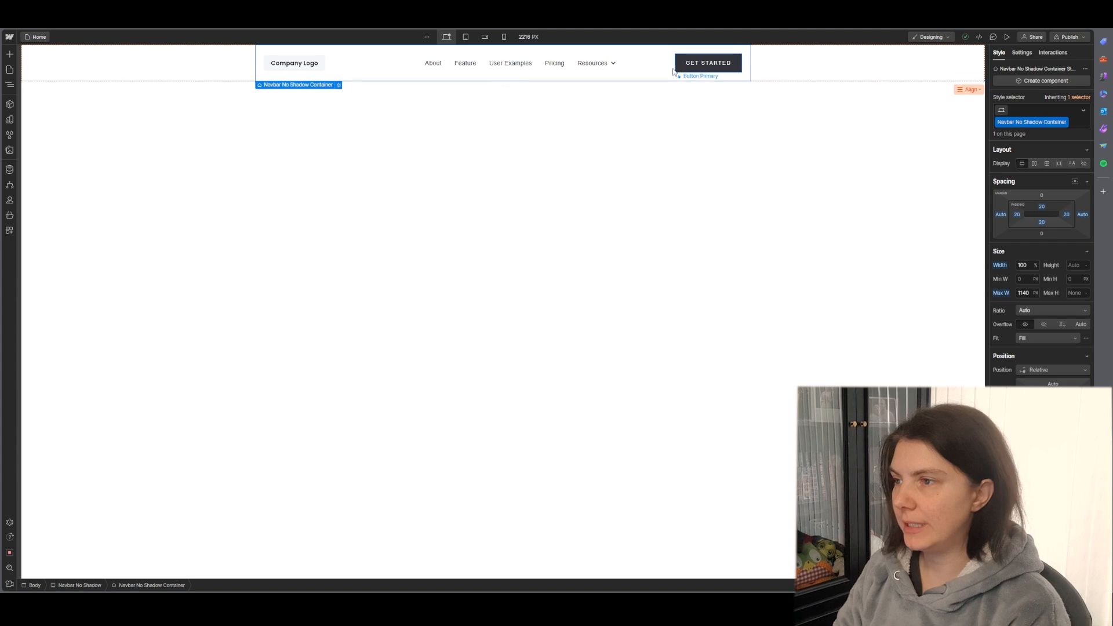
Look through the elements available to add, from Structure to Advanced, and collapse the Other group
left_click(9, 56)
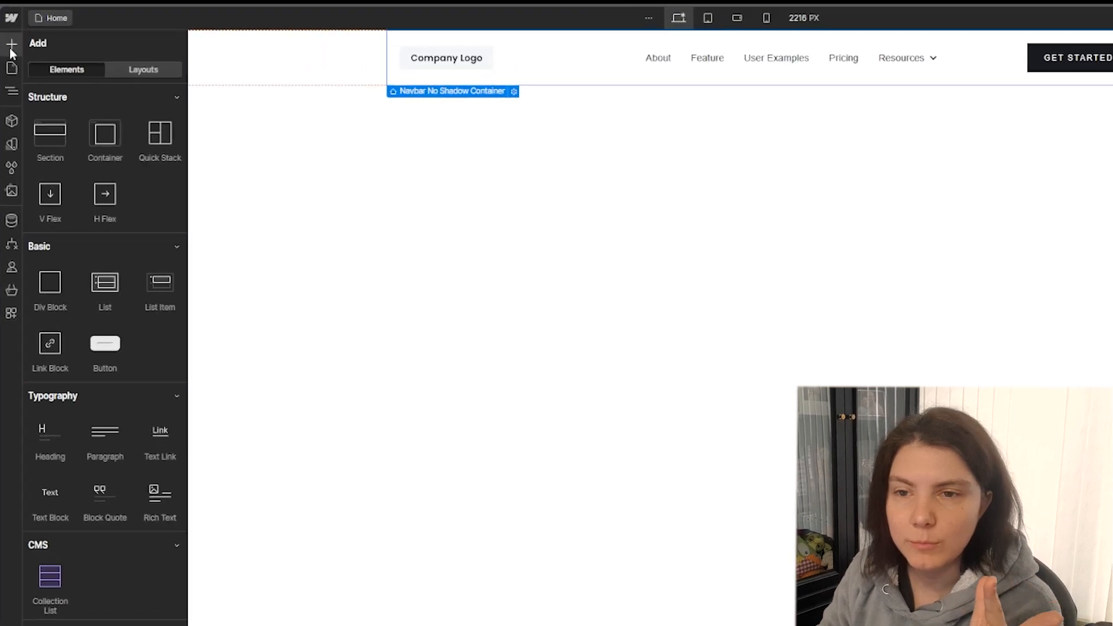
left_click(186, 102)
left_click(186, 103)
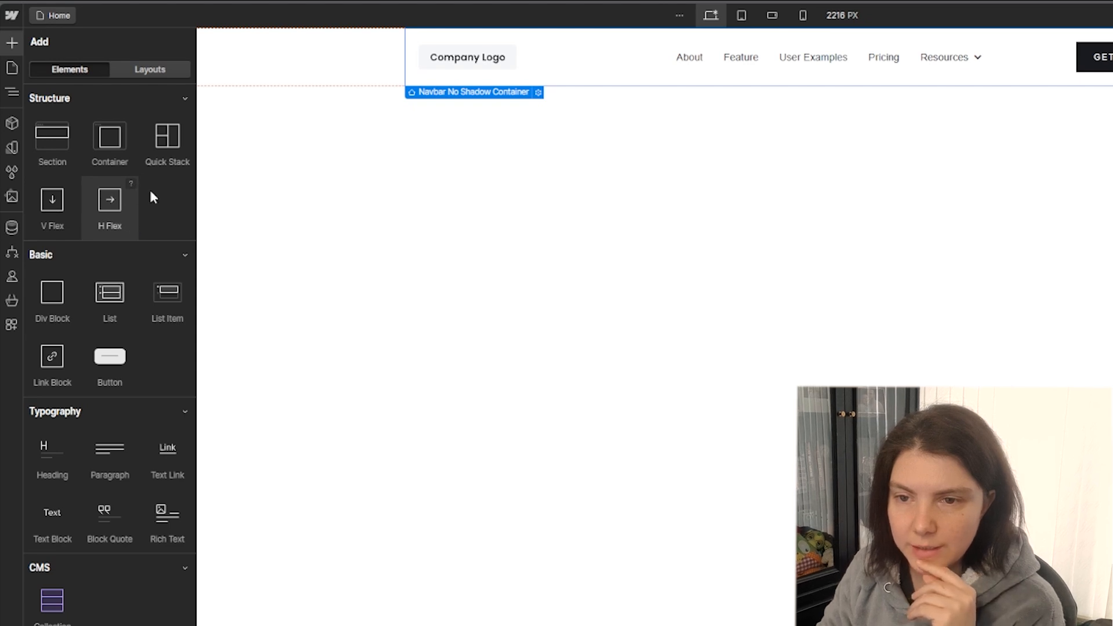
scroll(150, 191, "down", 3)
scroll(60, 296, "up", 3)
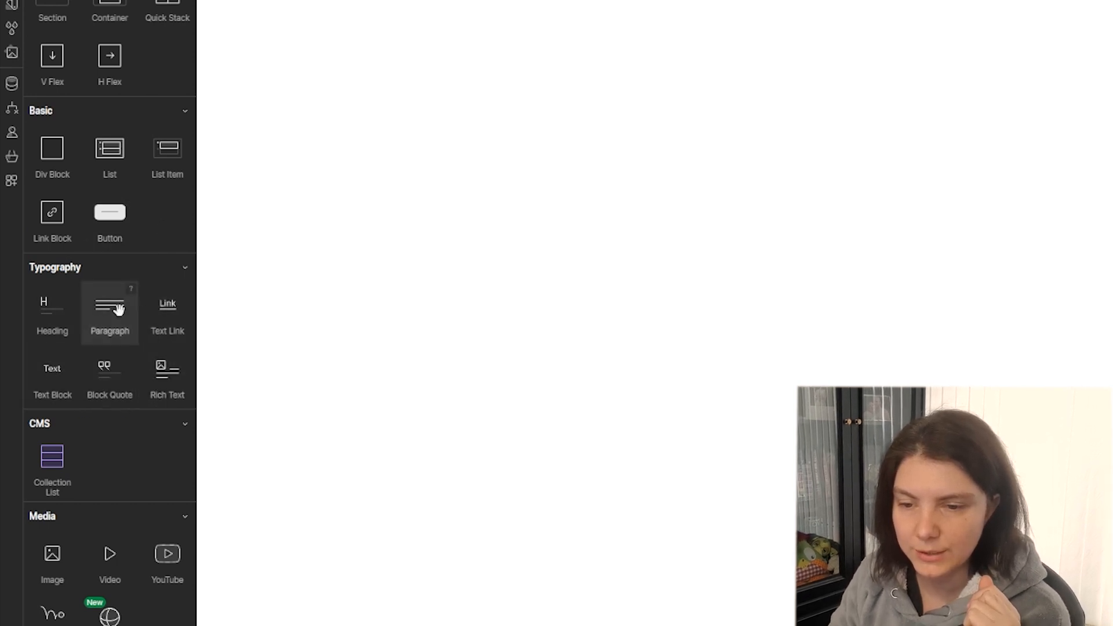
scroll(118, 310, "down", 5)
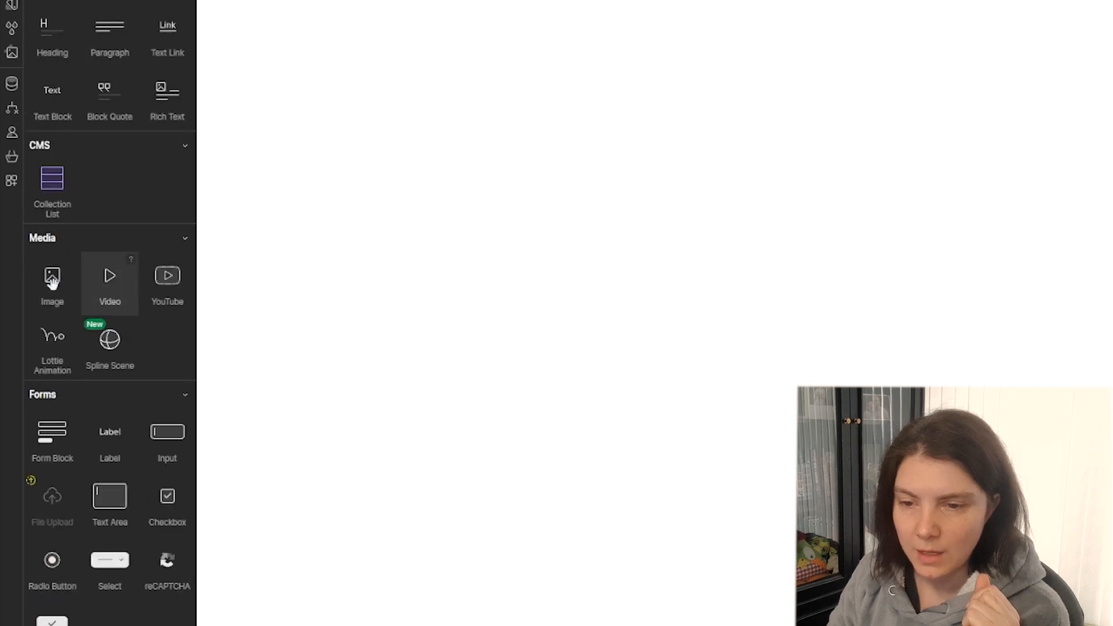
scroll(107, 282, "down", 1)
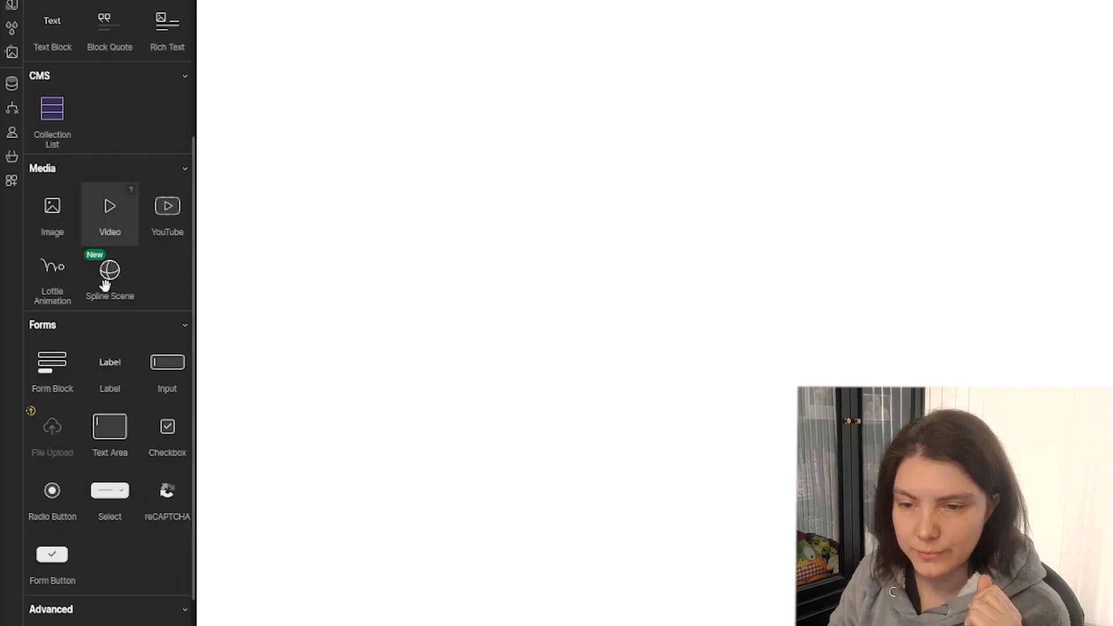
scroll(105, 284, "down", 1)
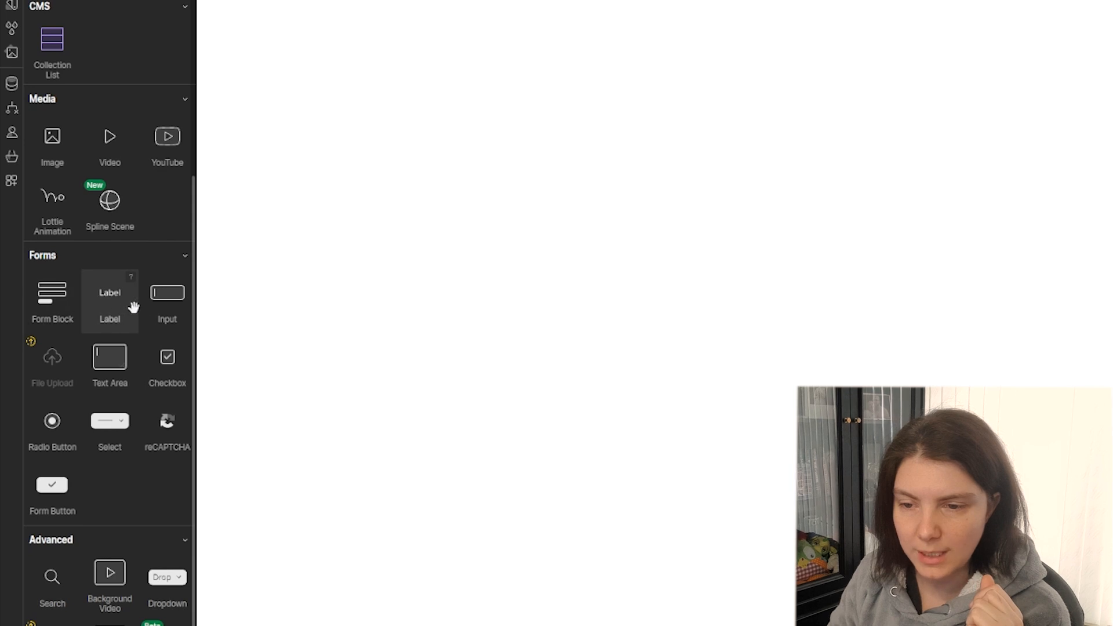
scroll(82, 286, "down", 5)
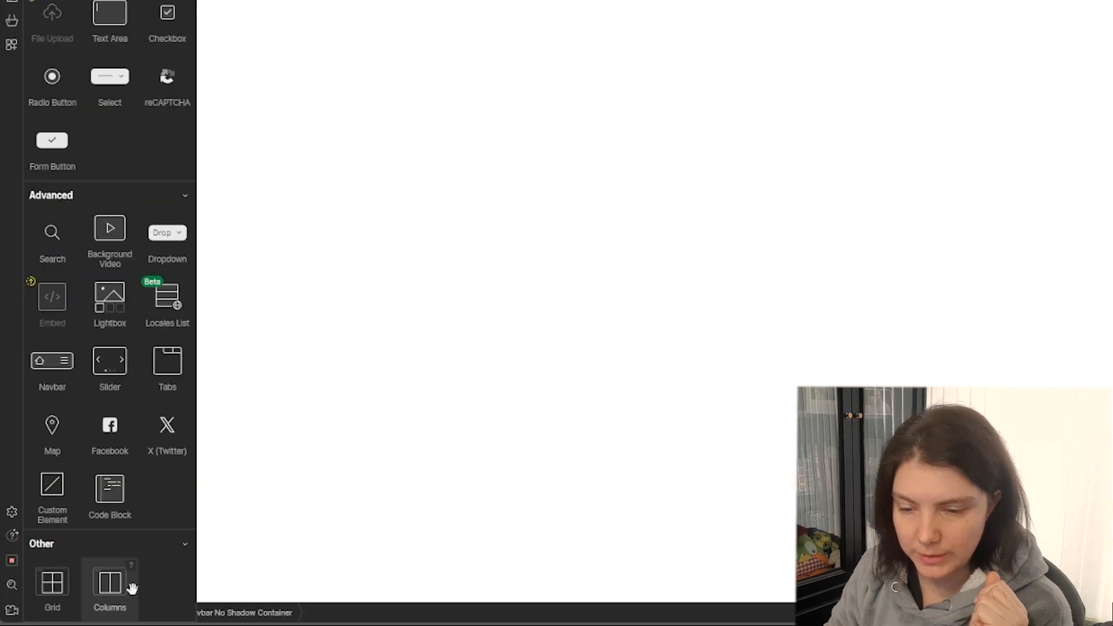
left_click(184, 543)
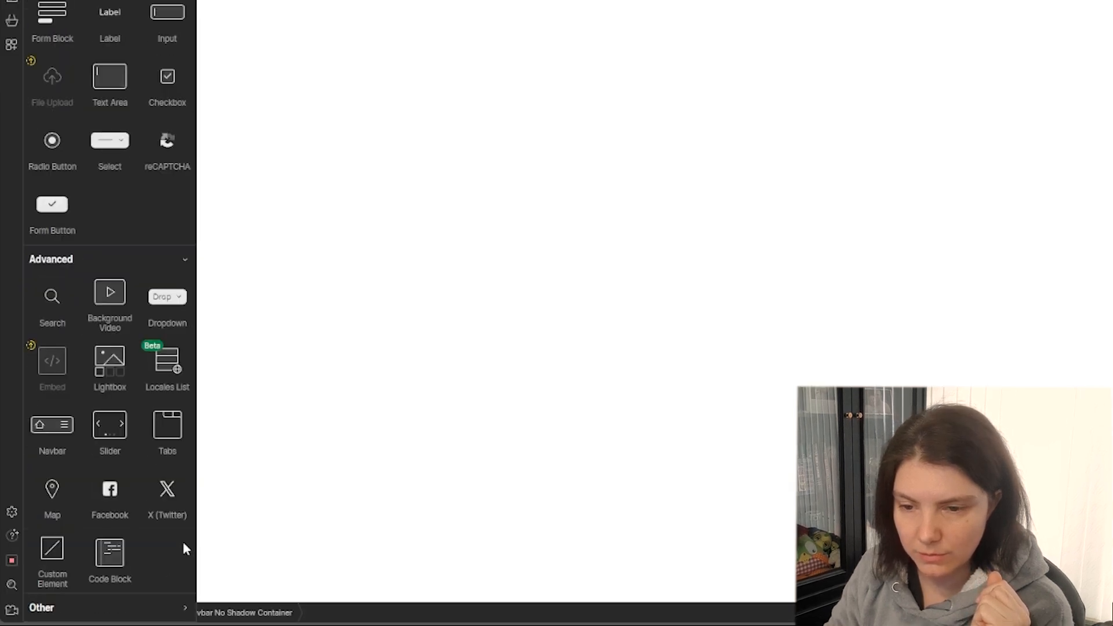
scroll(148, 574, "up", 8)
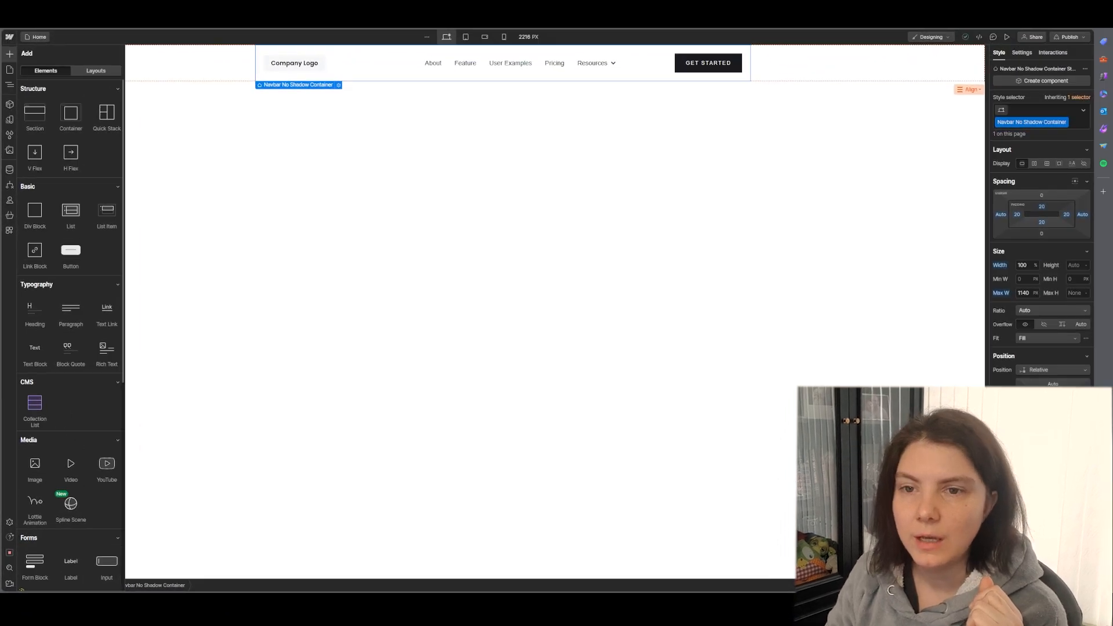
View the Password and 404 utility pages and return to the Home page
left_click(10, 70)
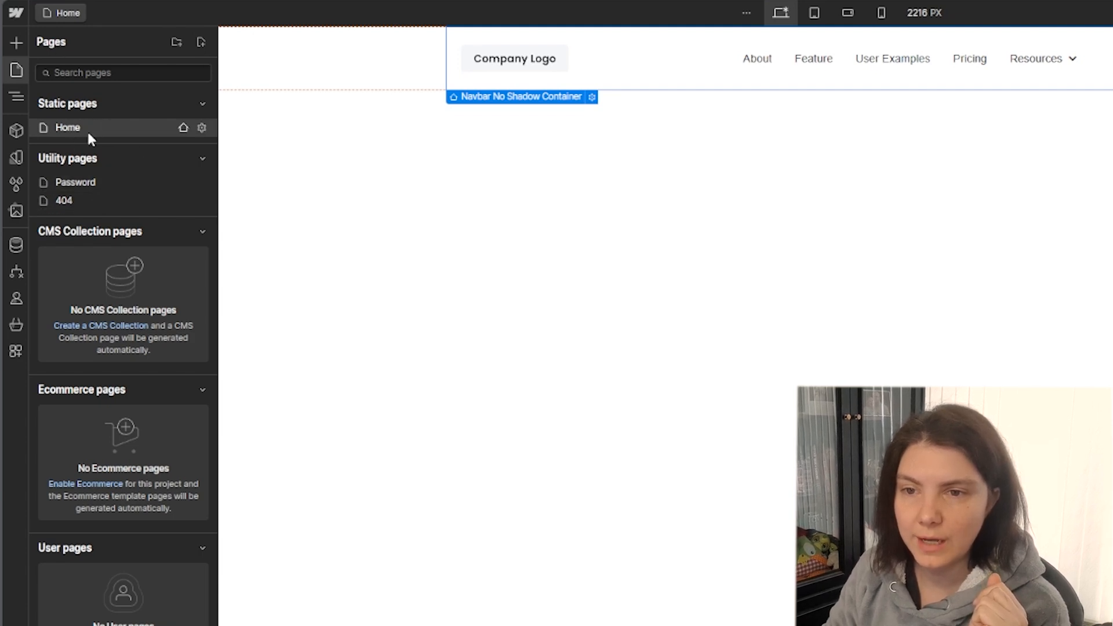
left_click(99, 191)
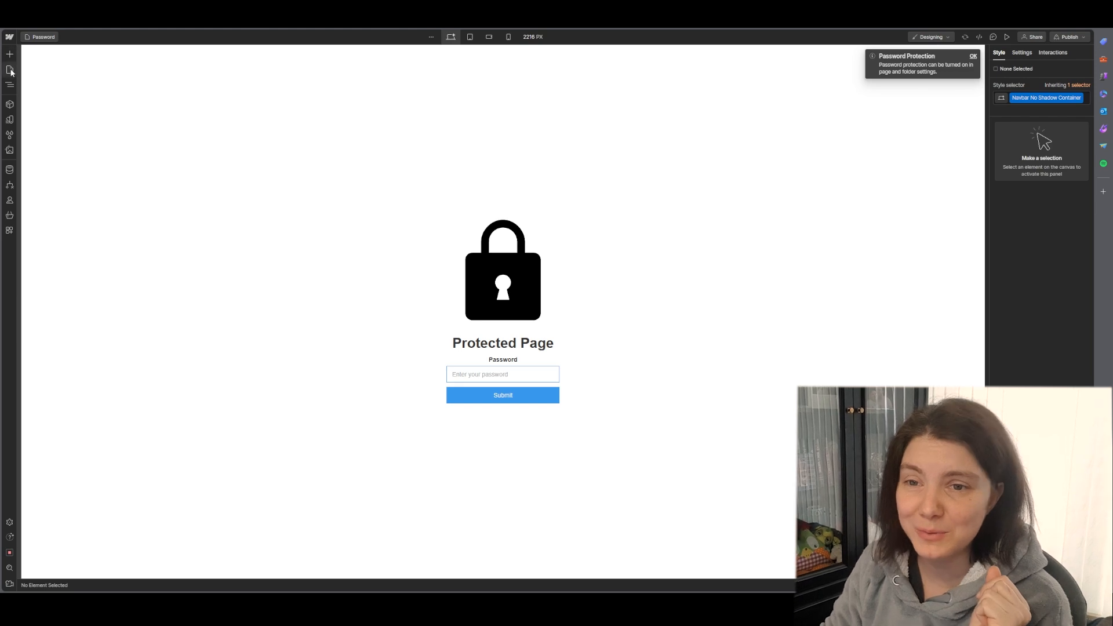
left_click(10, 70)
left_click(48, 143)
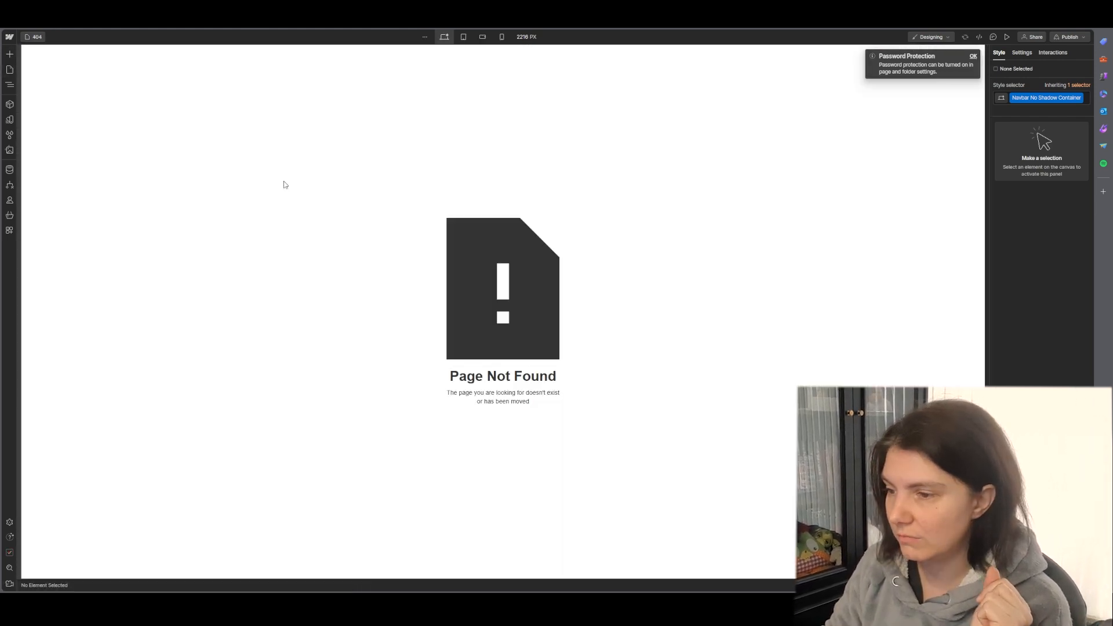
left_click(10, 71)
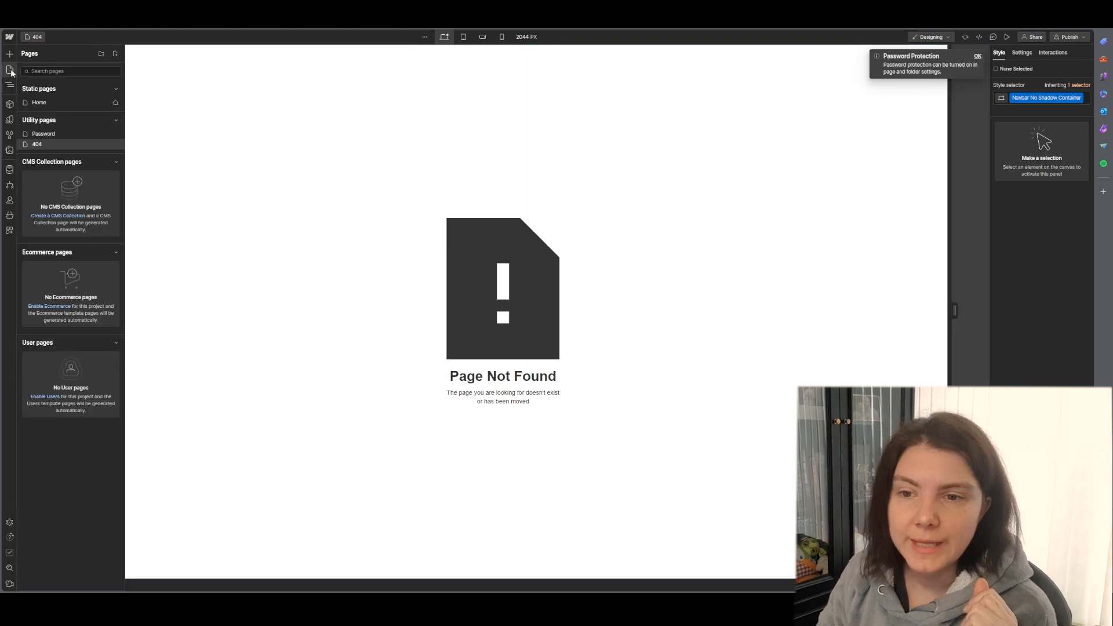
left_click(70, 102)
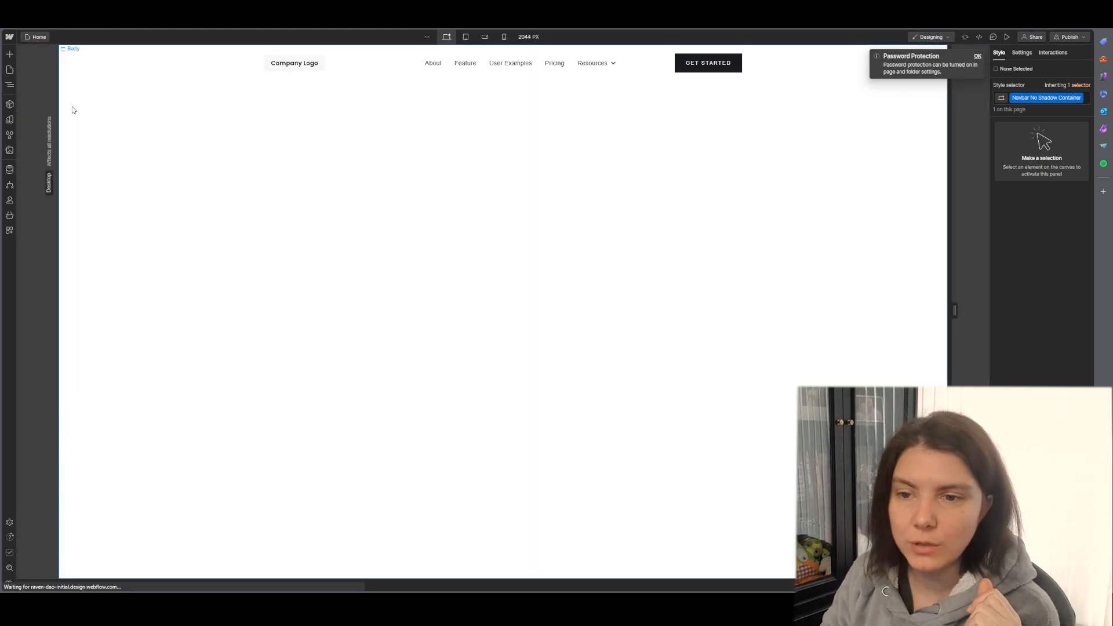
Show the Home page's element hierarchy and expand Navbar No Shadow down to the children of Navbar Wrapper
left_click(9, 84)
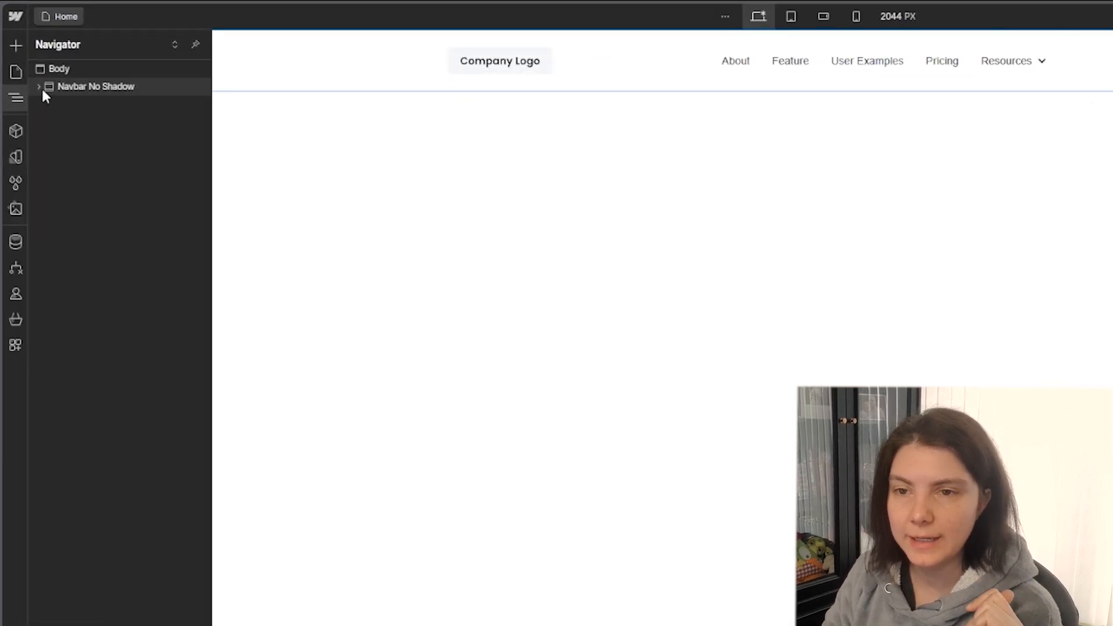
left_click(39, 87)
left_click(47, 103)
left_click(57, 122)
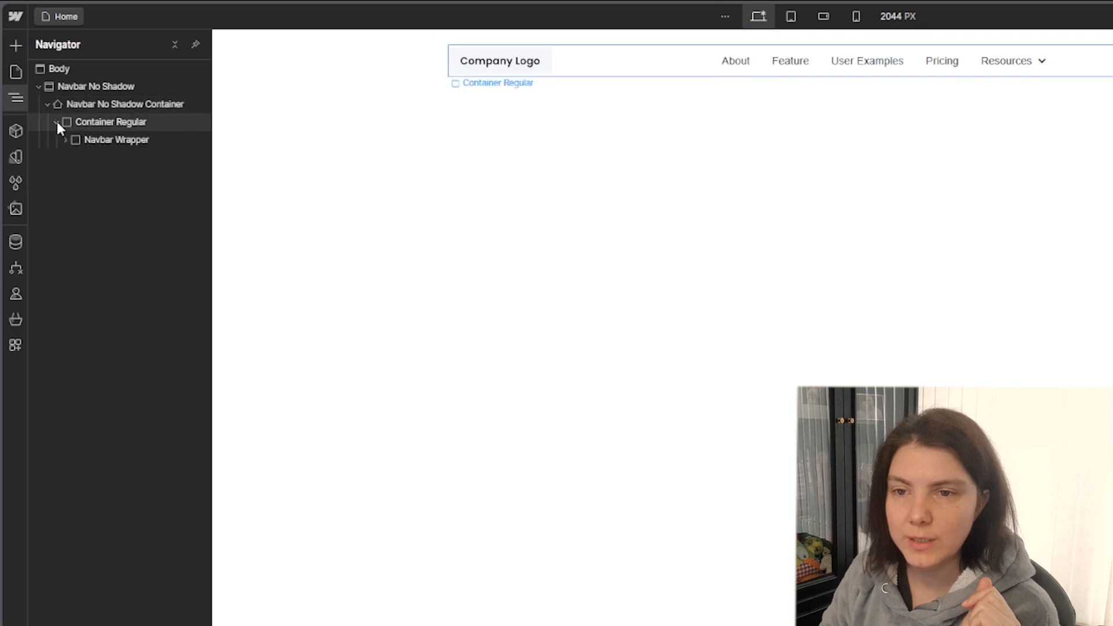
left_click(65, 140)
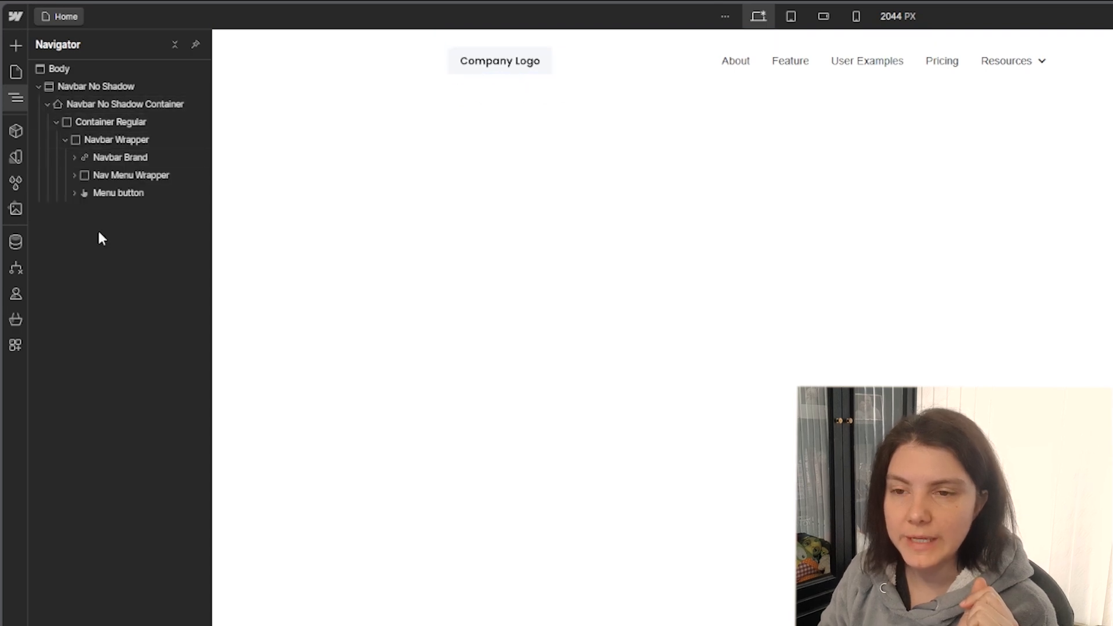
Examine the nested elements one by one from Body through Navbar Brand, and select the Image inside Navbar Brand
left_click(59, 69)
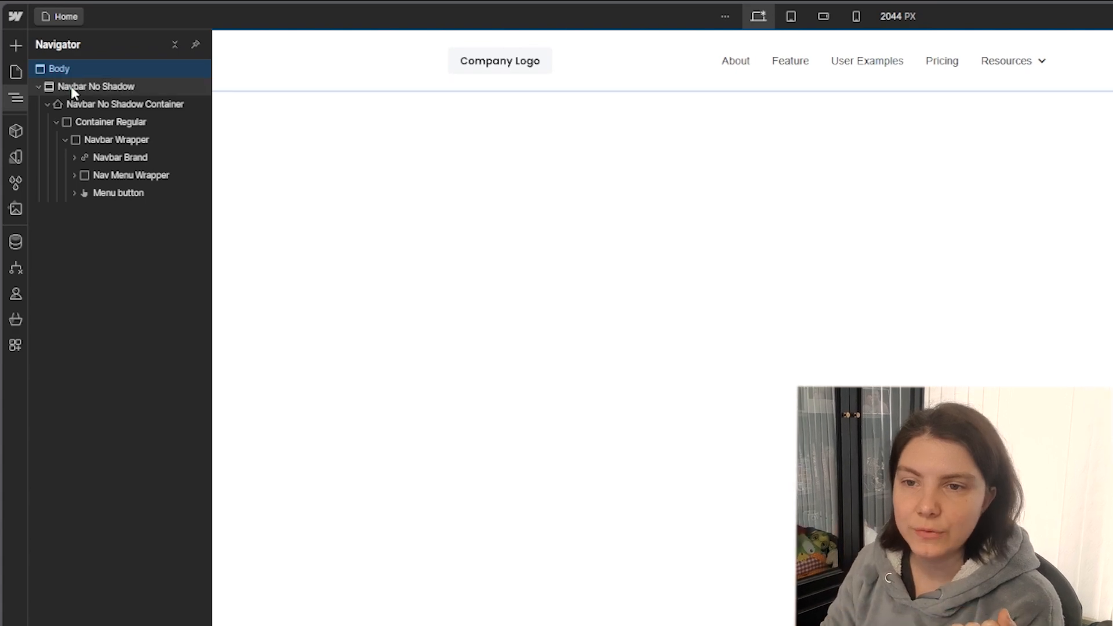
left_click(74, 93)
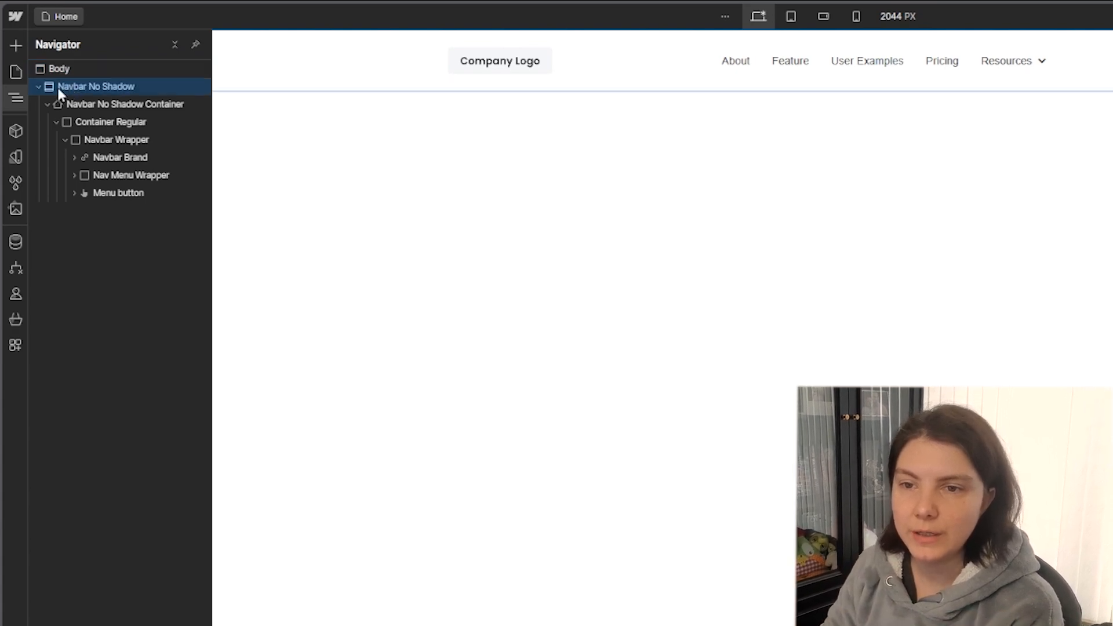
left_click(97, 107)
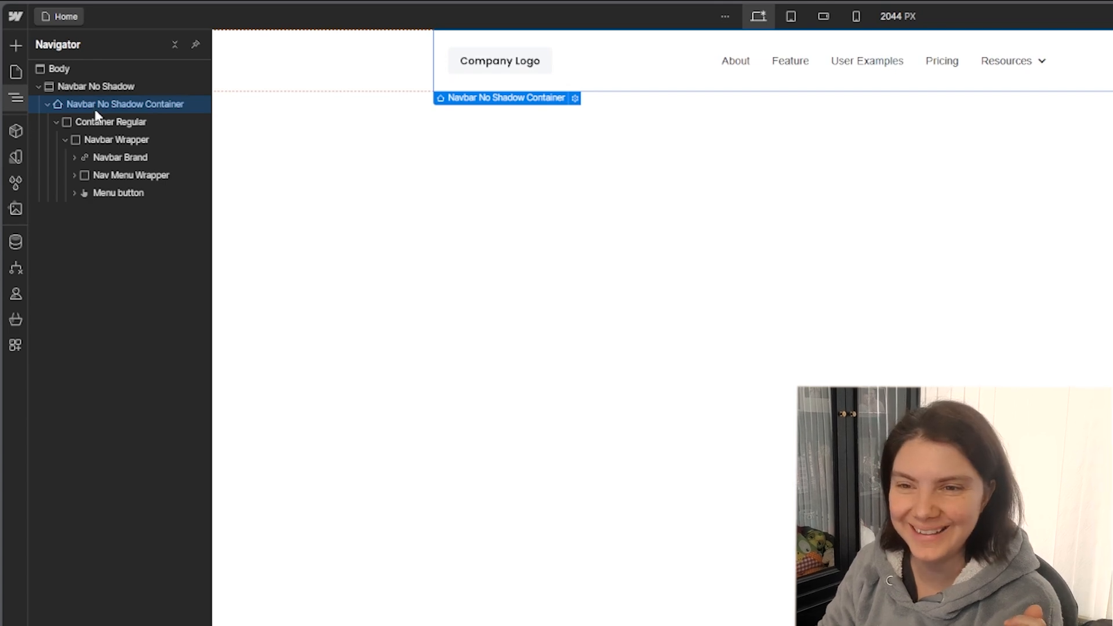
left_click(96, 125)
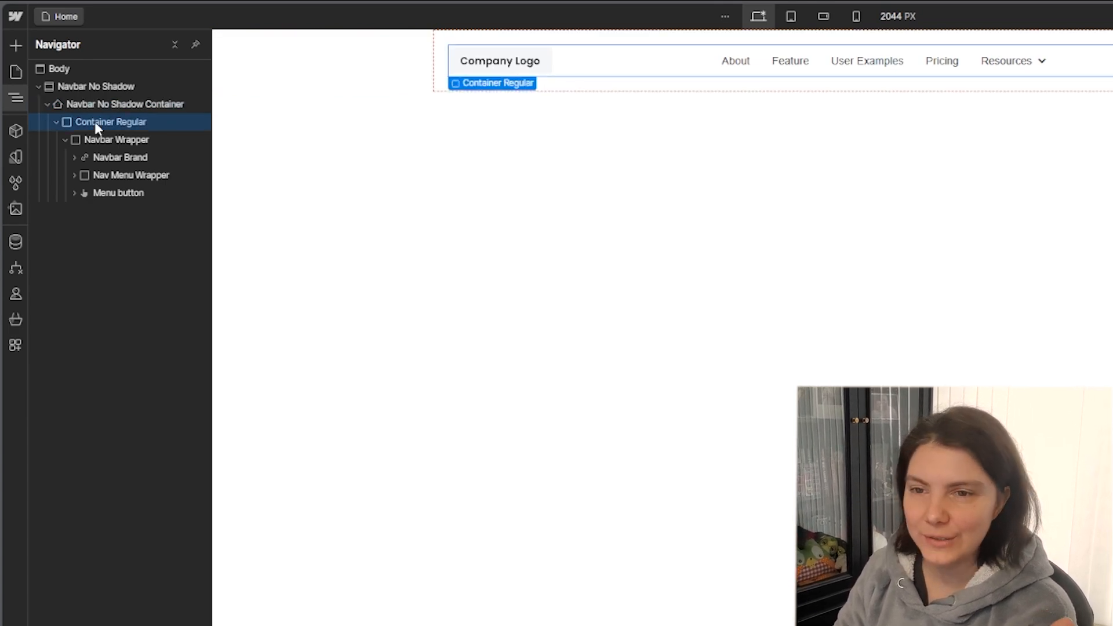
left_click(100, 142)
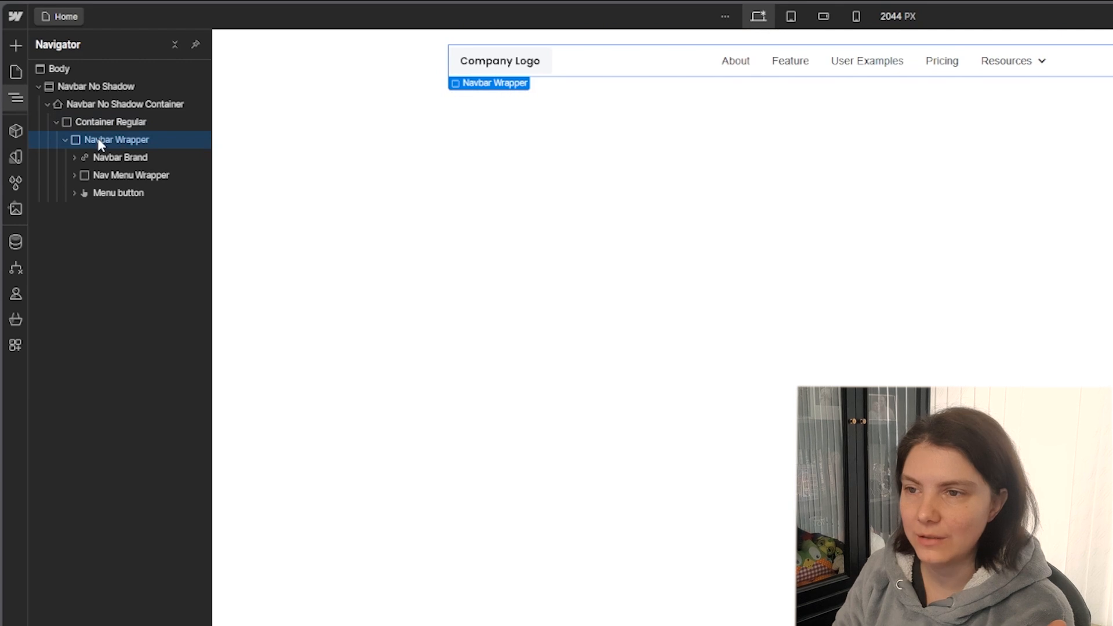
left_click(99, 160)
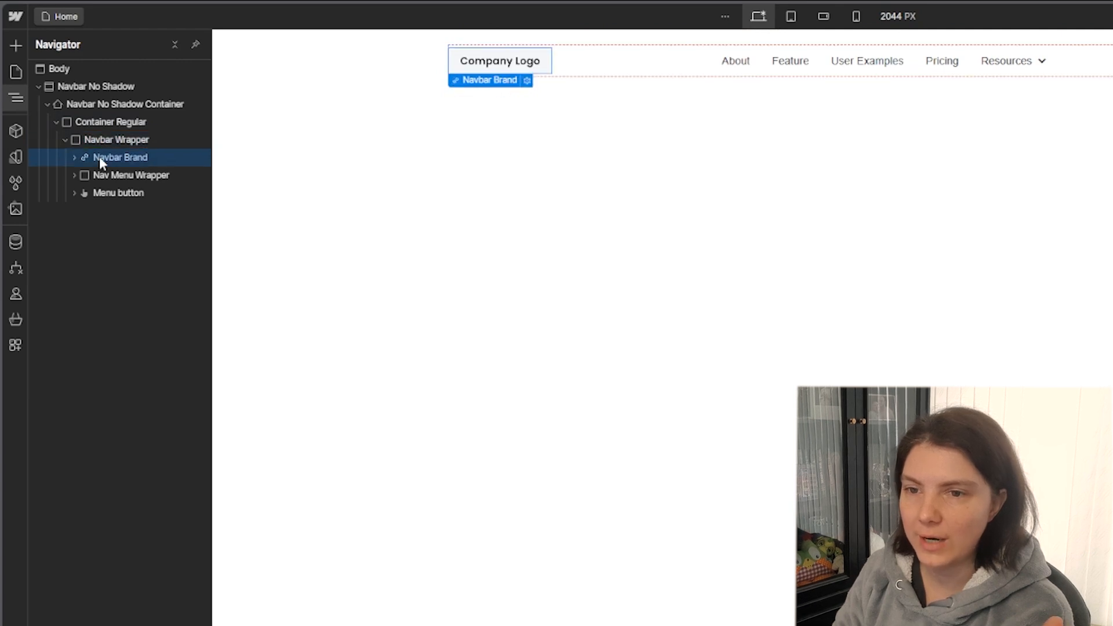
left_click(73, 156)
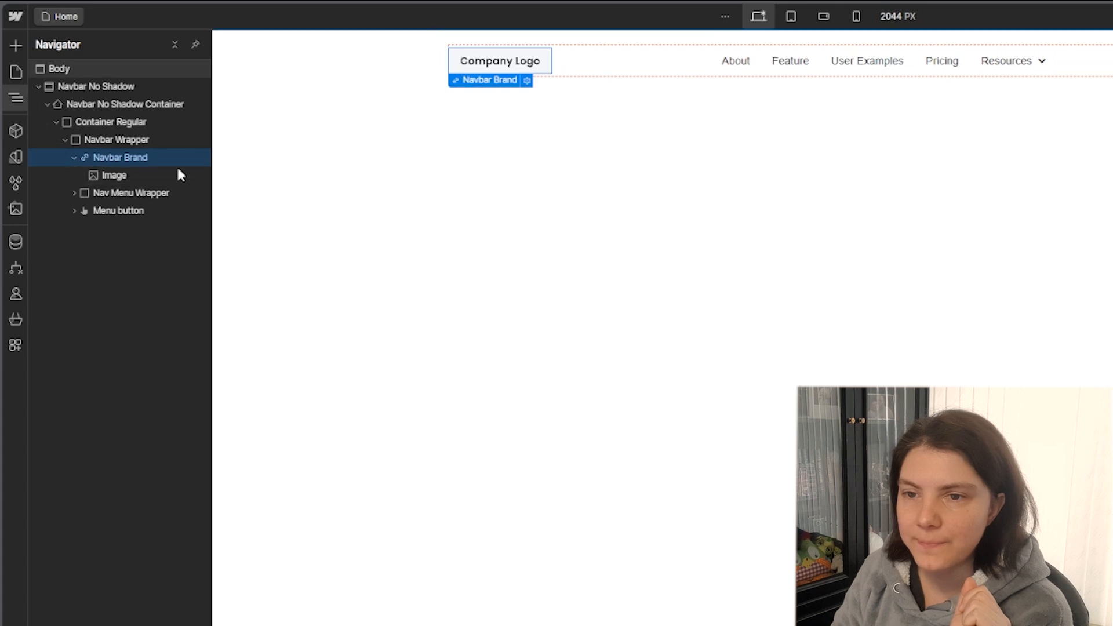
left_click(143, 181)
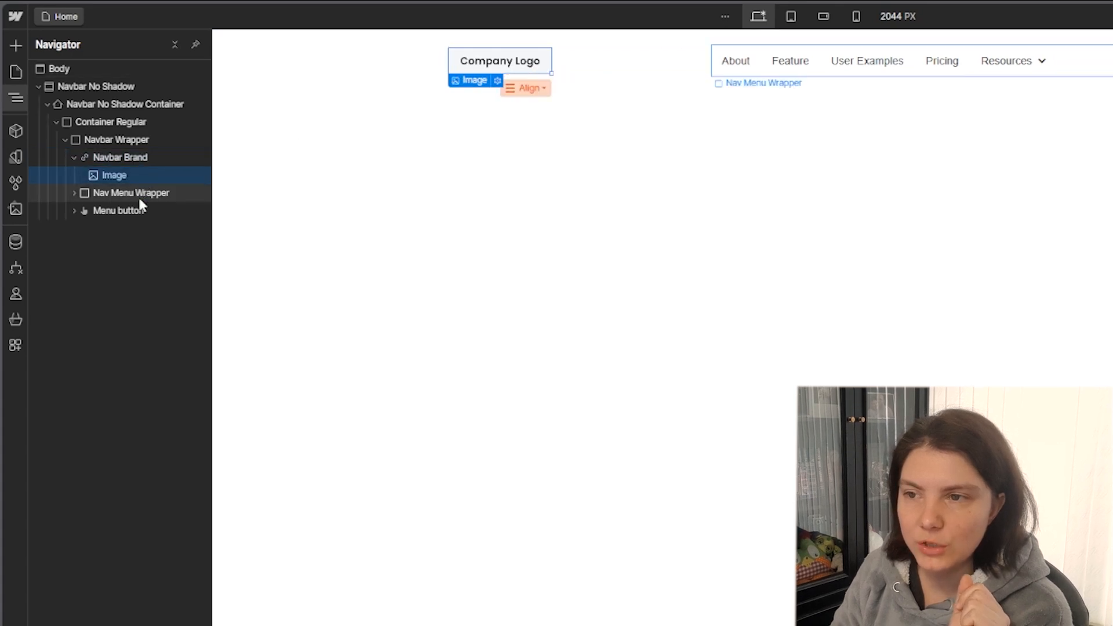
Examine the children of Nav Menu Wrapper, Nav Menu and Menu button, and collapse the Navbar Wrapper's child elements again
left_click(74, 196)
left_click(74, 194)
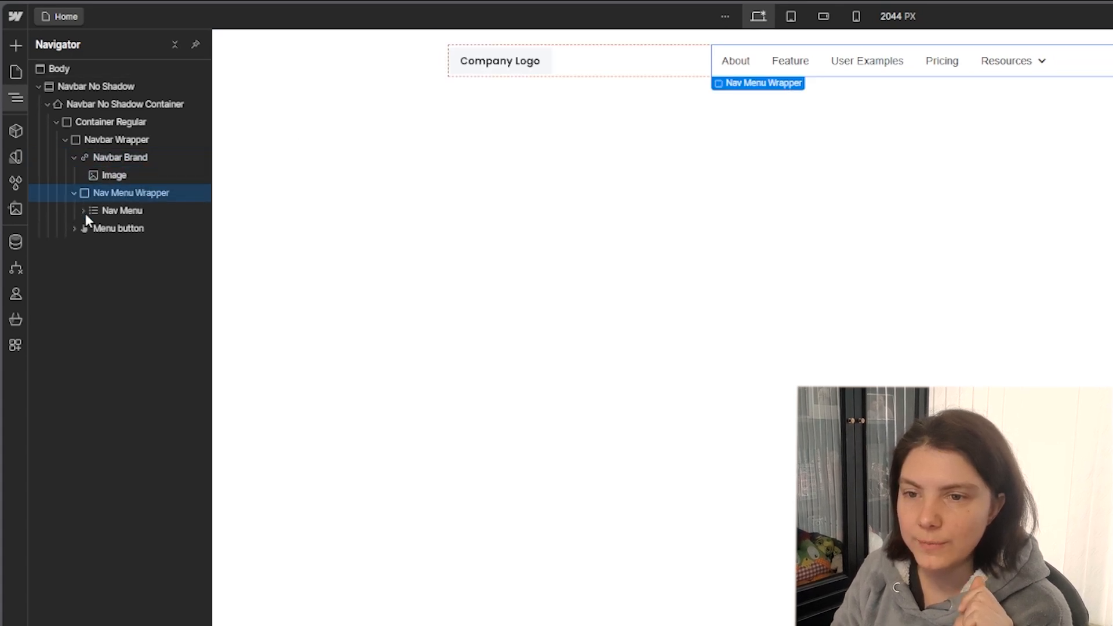
left_click(82, 211)
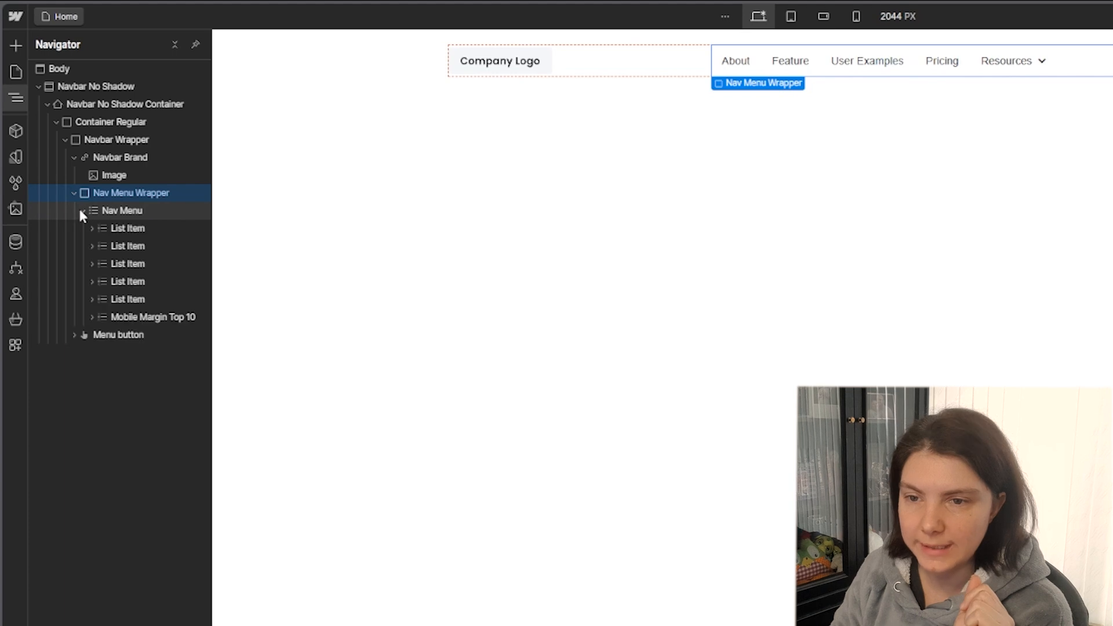
left_click(125, 227)
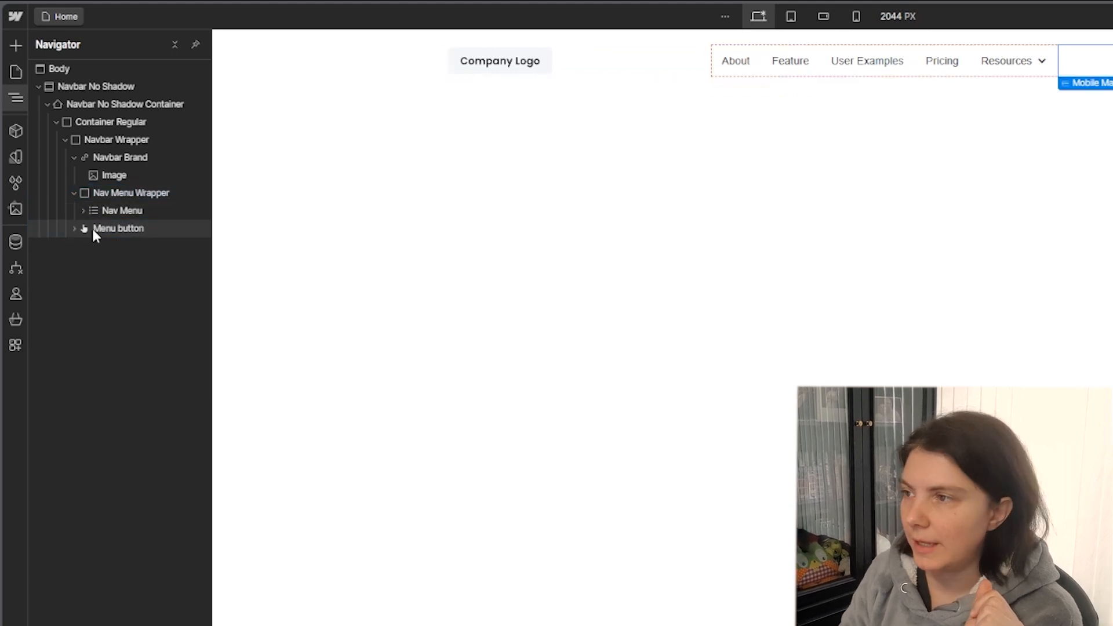
left_click(92, 228)
left_click(75, 227)
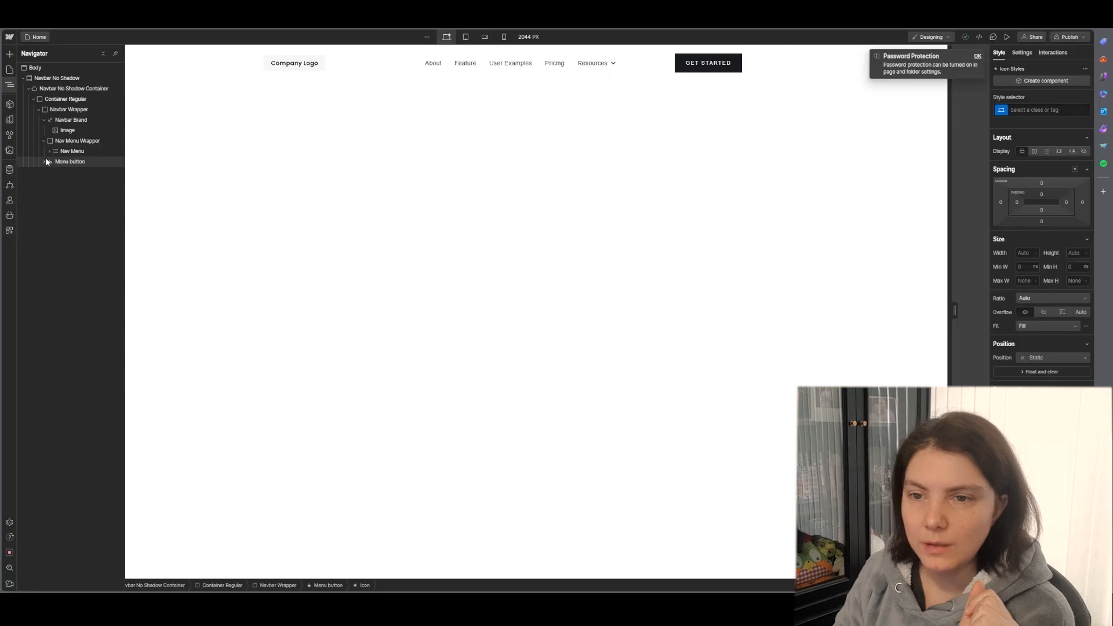
left_click(75, 193)
left_click(44, 120)
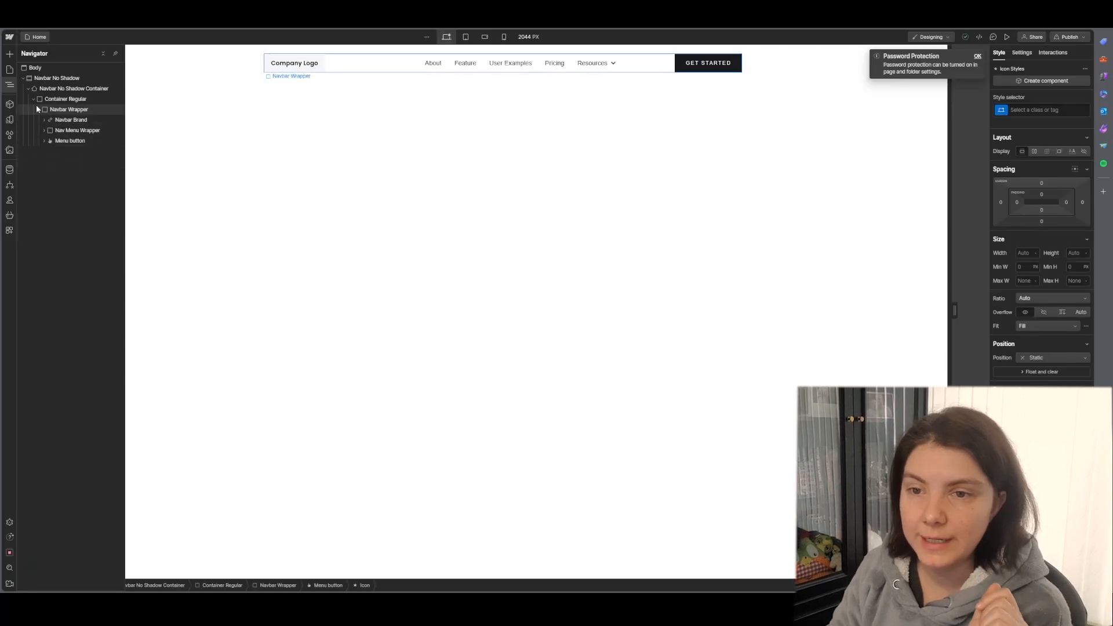
Delete the Navbar No Shadow element from the Home page and select Body
left_click(57, 78)
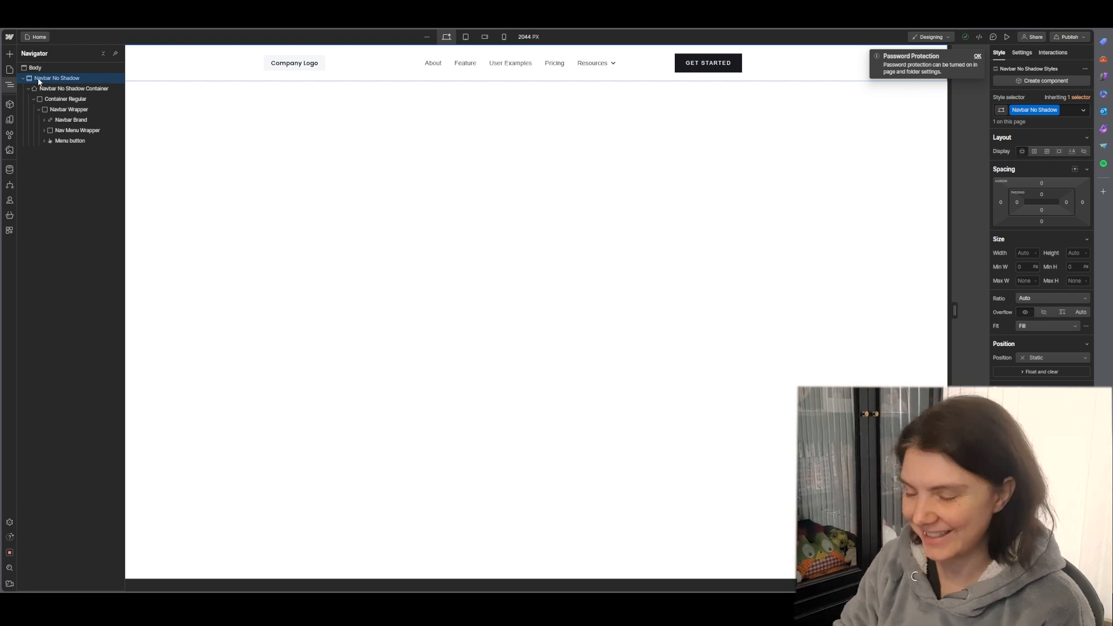
key("Delete")
left_click(37, 69)
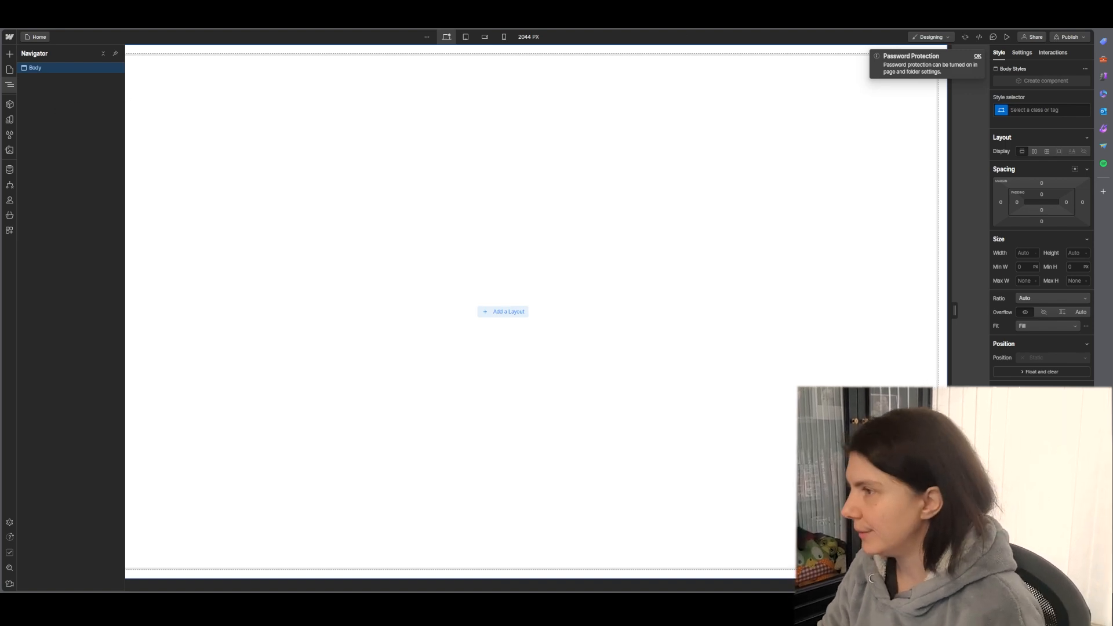
Dismiss the Password Protection notice and resize the canvas to a width of 2024 px
left_click(978, 57)
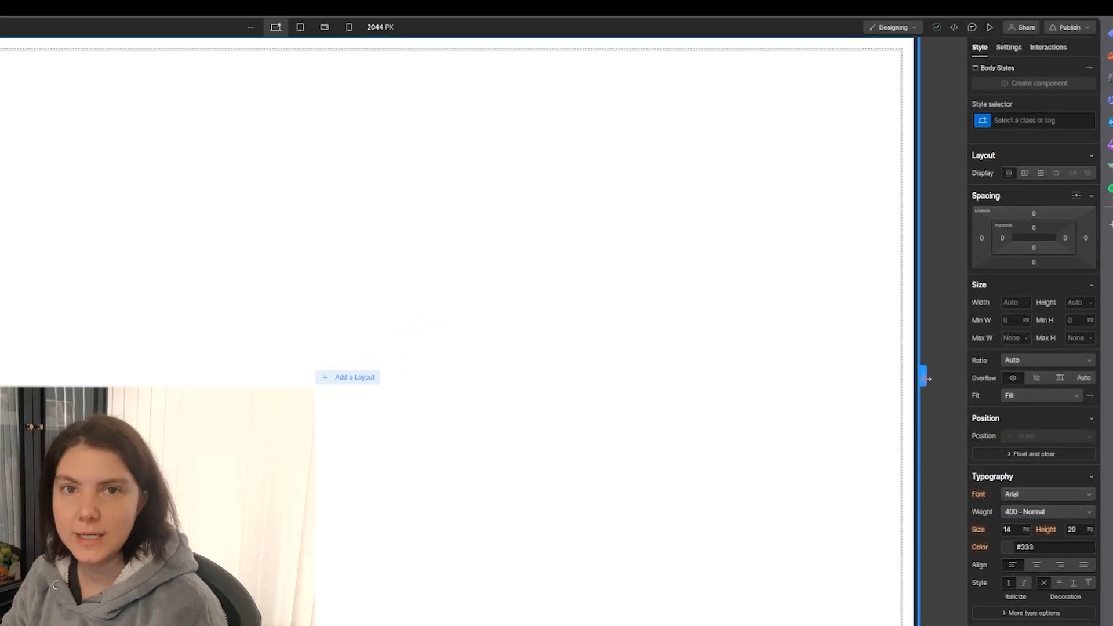
left_click_drag(927, 370, 948, 371)
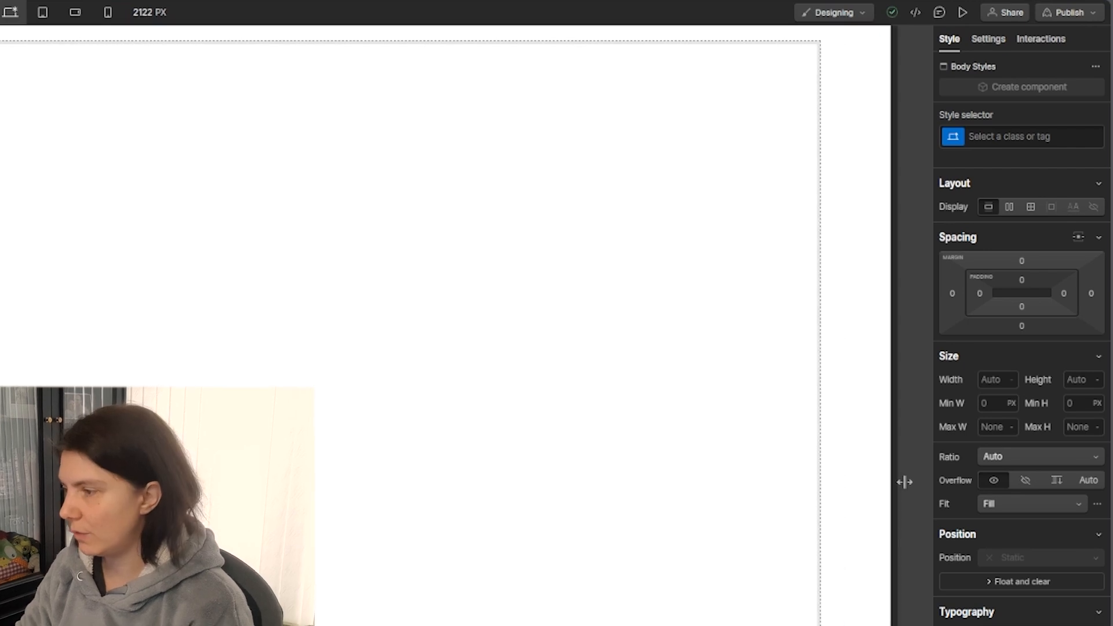
left_click_drag(905, 482, 864, 484)
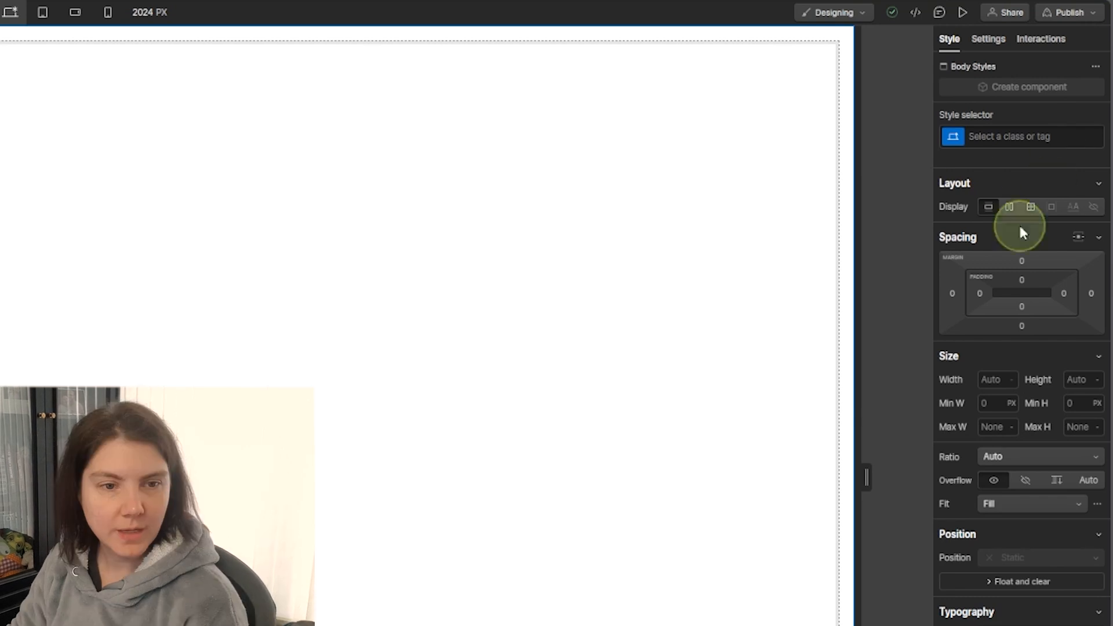
Look through the Body's available classes and tags and its layout, spacing, size and position settings
left_click(1013, 135)
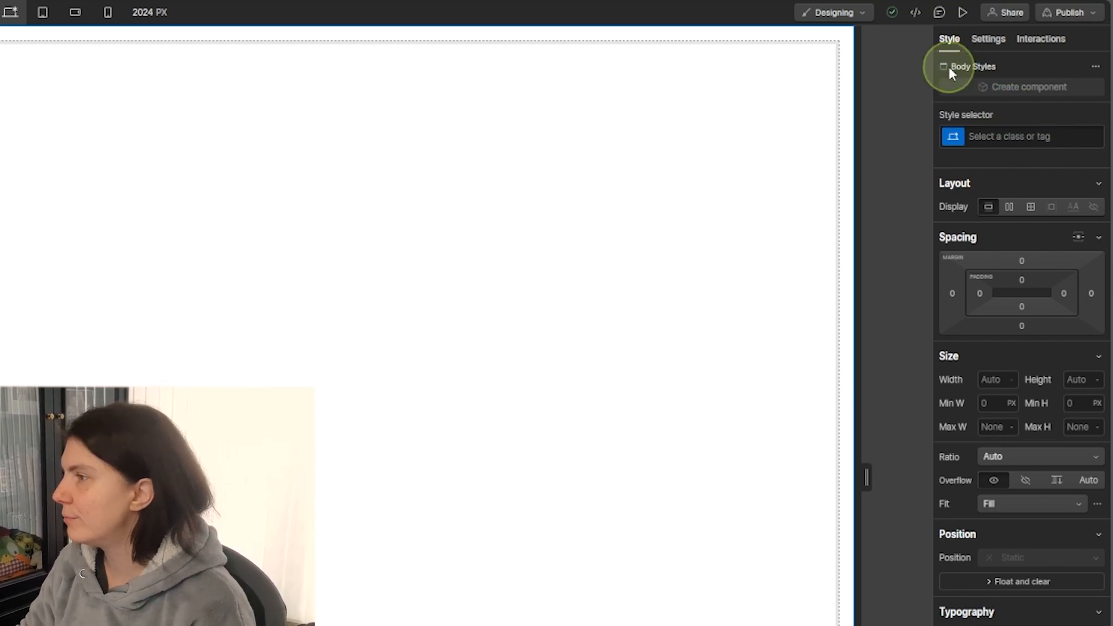
left_click(1096, 66)
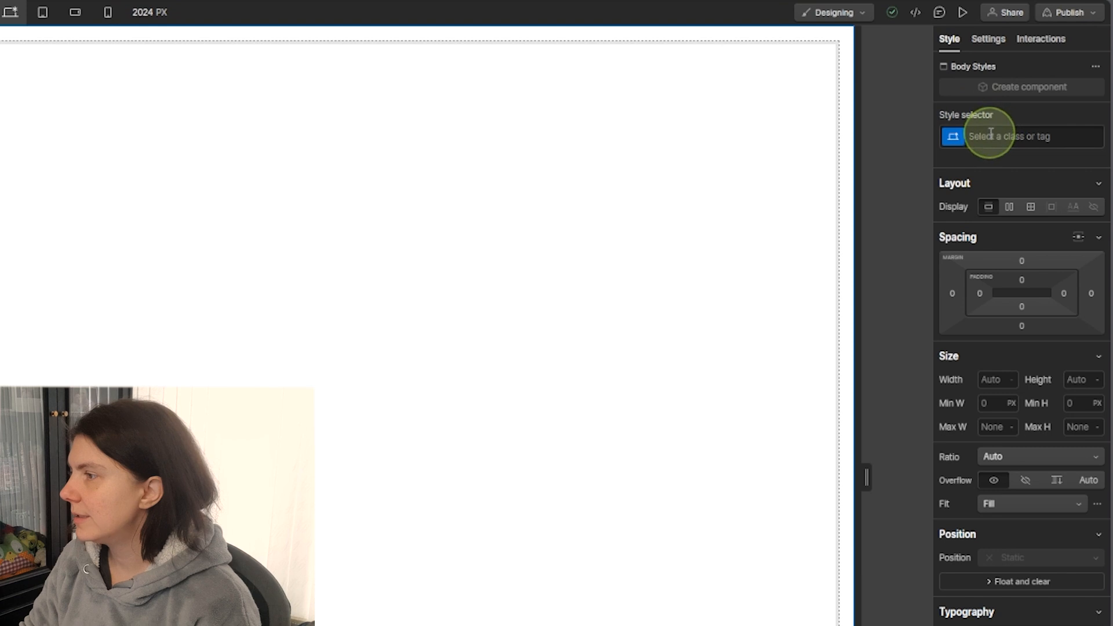
left_click(1064, 135)
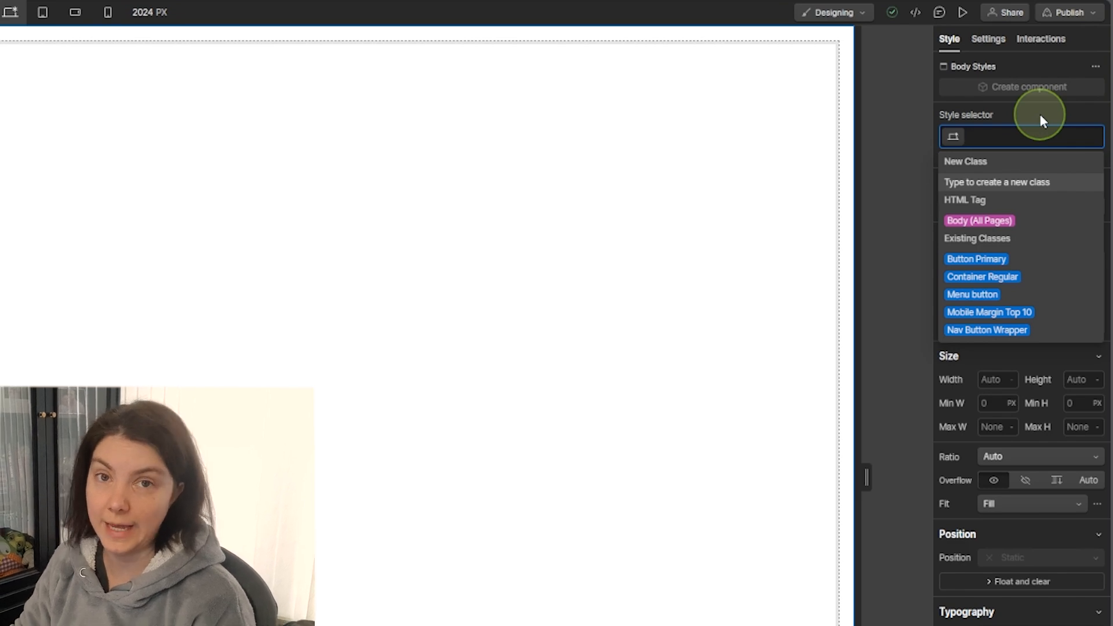
left_click(1041, 116)
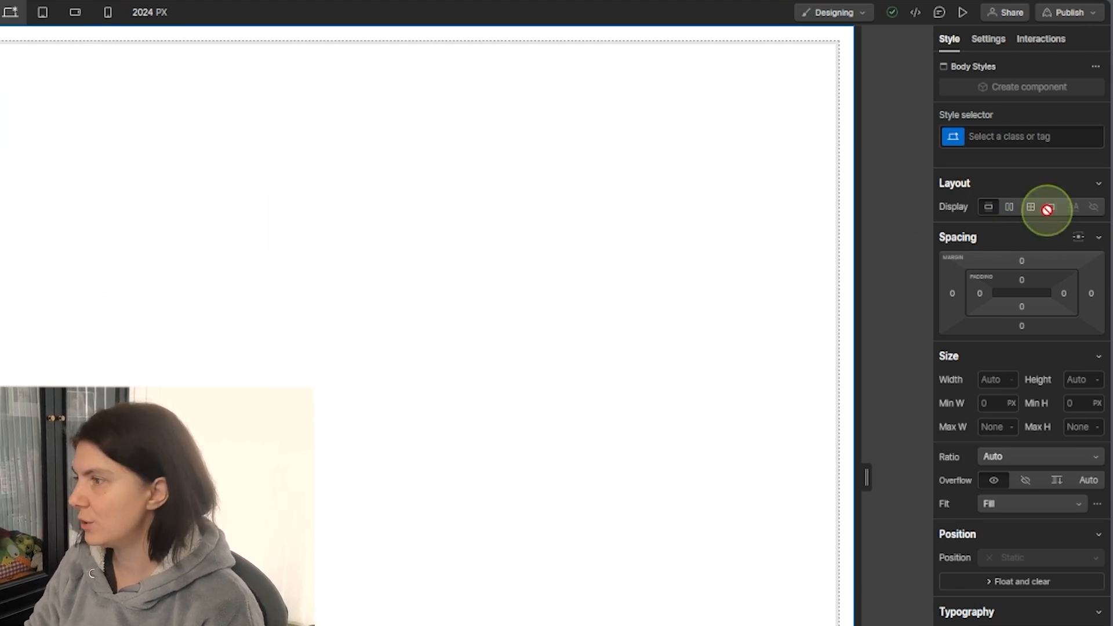
scroll(1038, 232, "down", 1)
scroll(1031, 256, "up", 1)
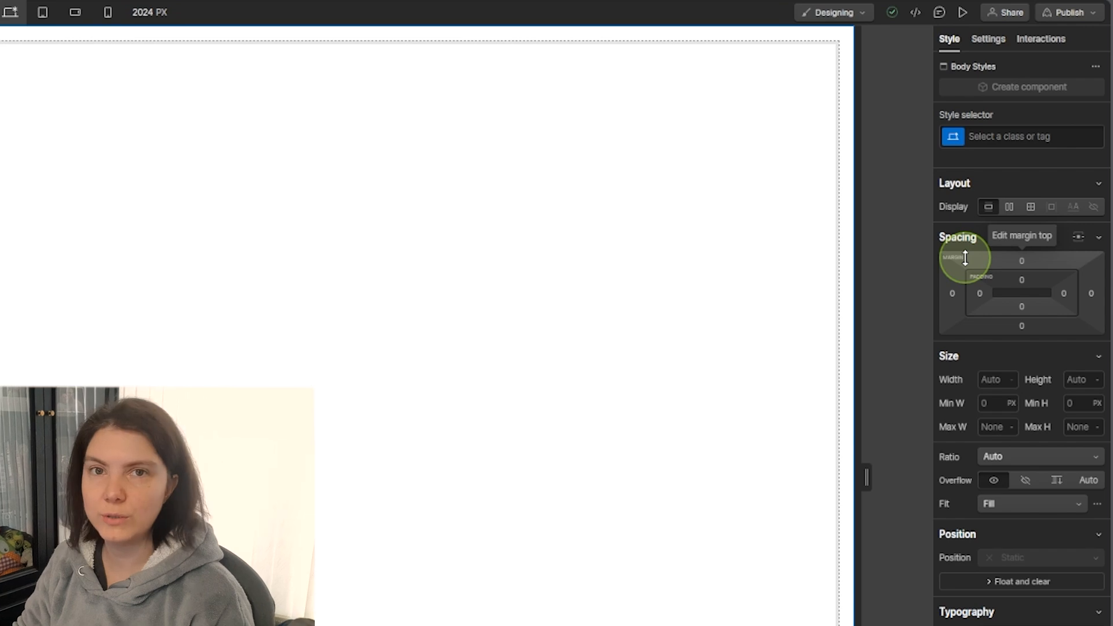
scroll(1040, 345, "down", 1)
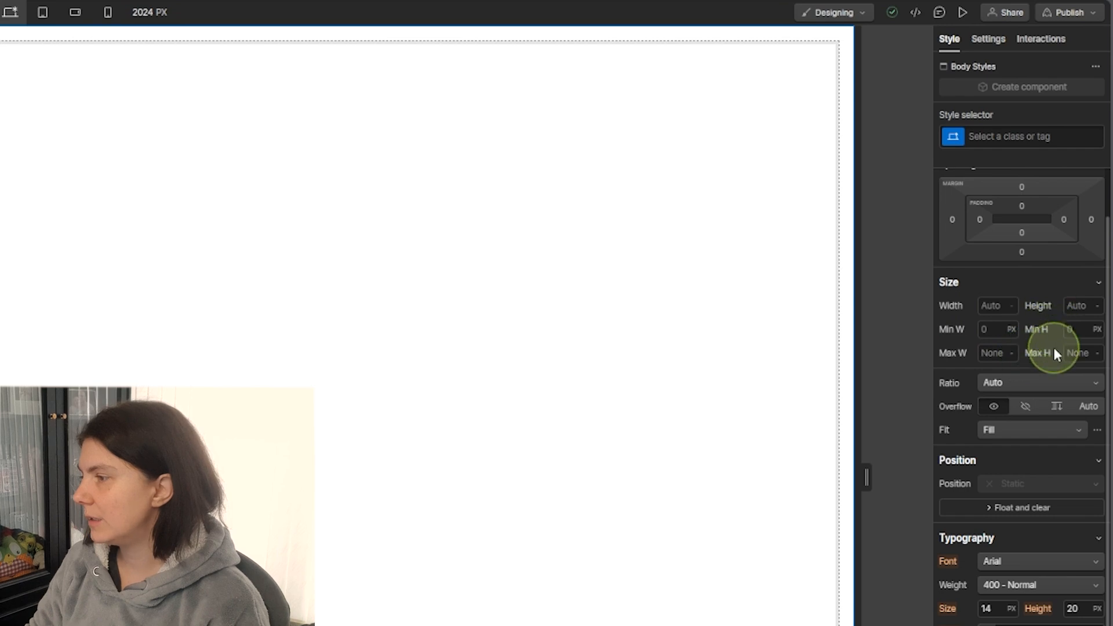
scroll(1054, 348, "down", 2)
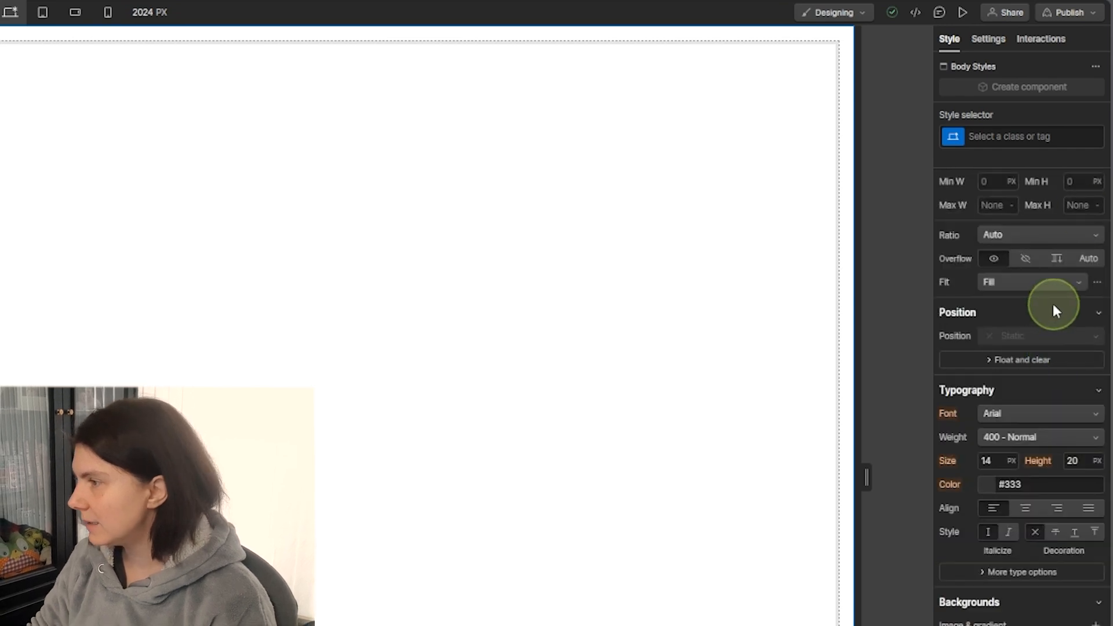
scroll(962, 238, "down", 1)
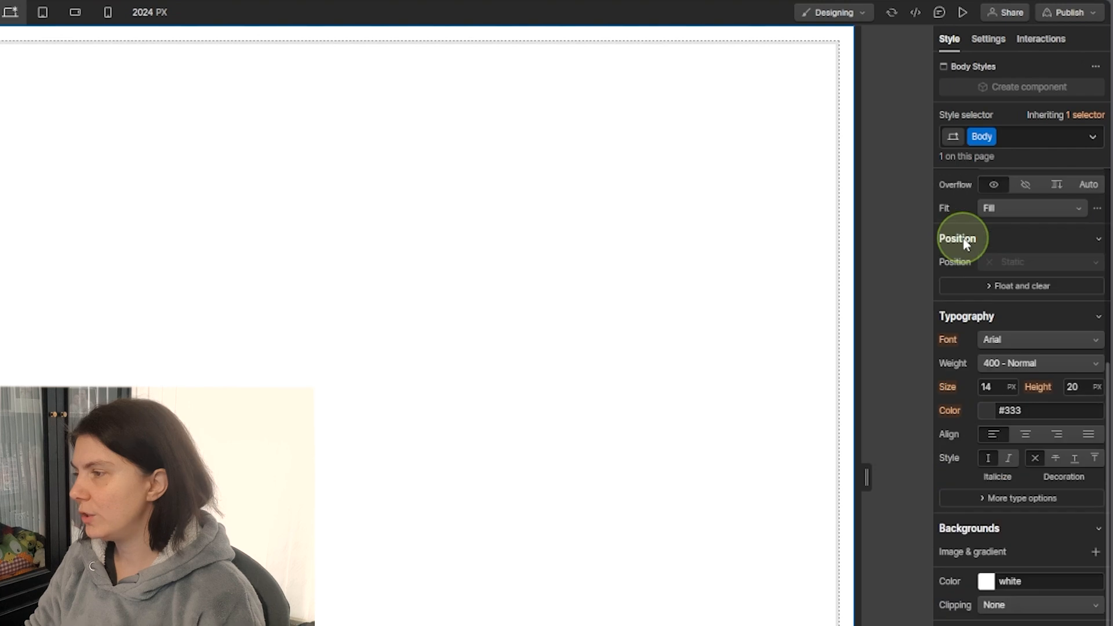
scroll(965, 238, "up", 1)
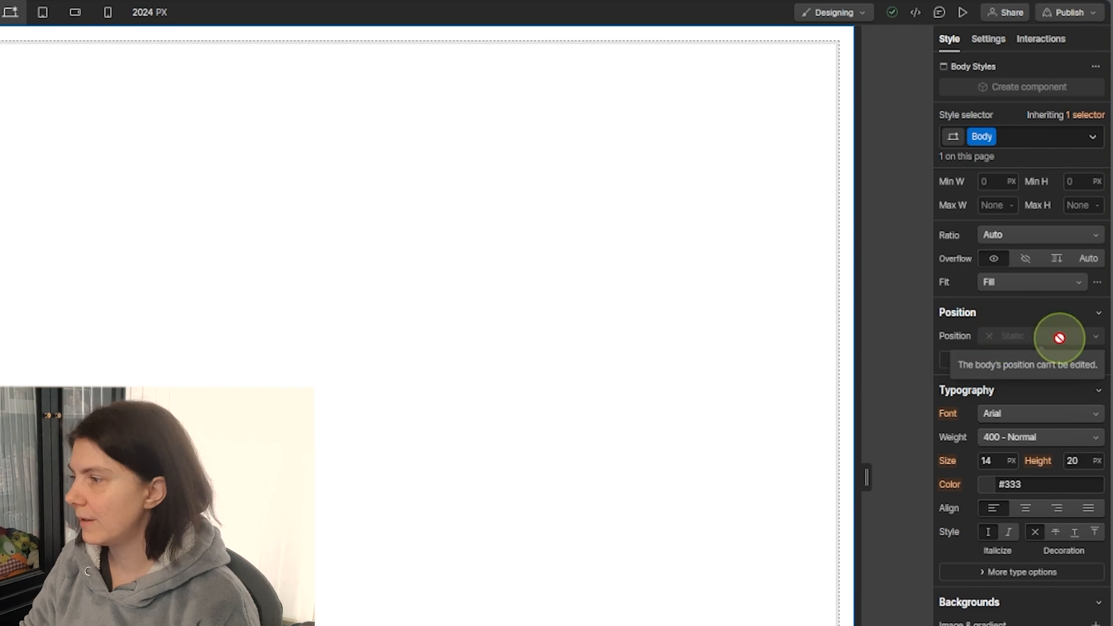
Set the Body's typography to Montserrat, weight 400 - Normal, with a font size of 16 px
scroll(1038, 244, "down", 3)
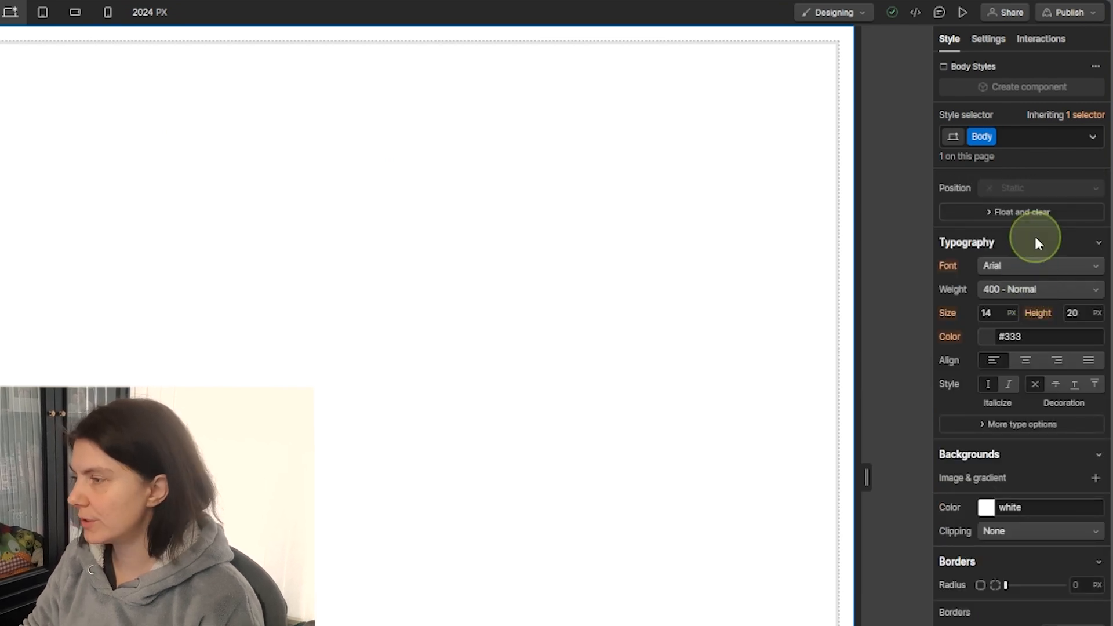
left_click(1039, 263)
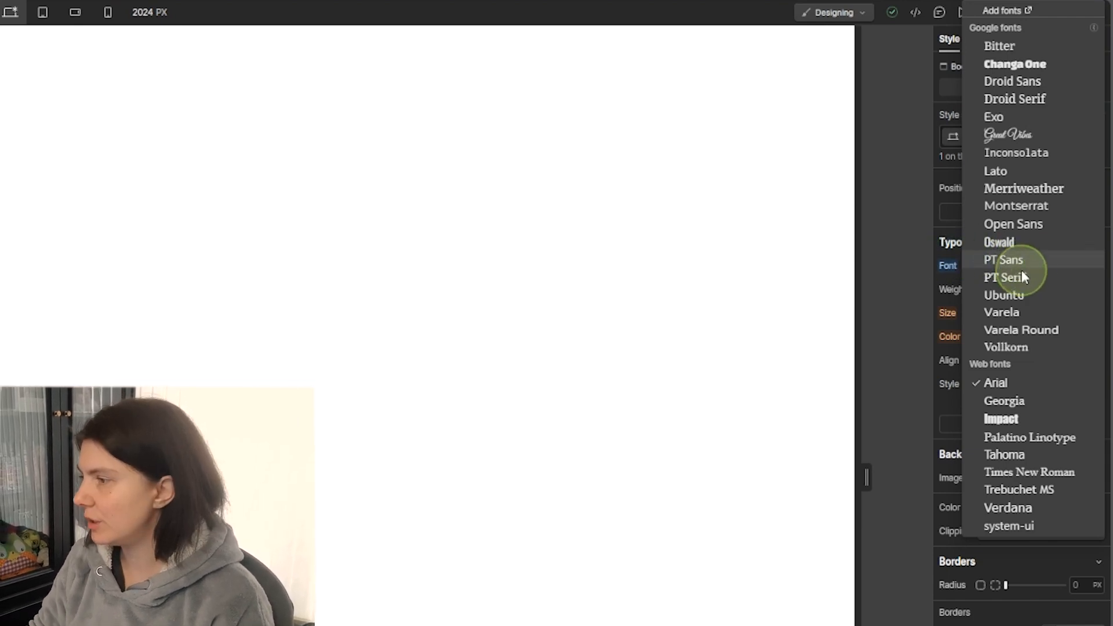
left_click(1021, 207)
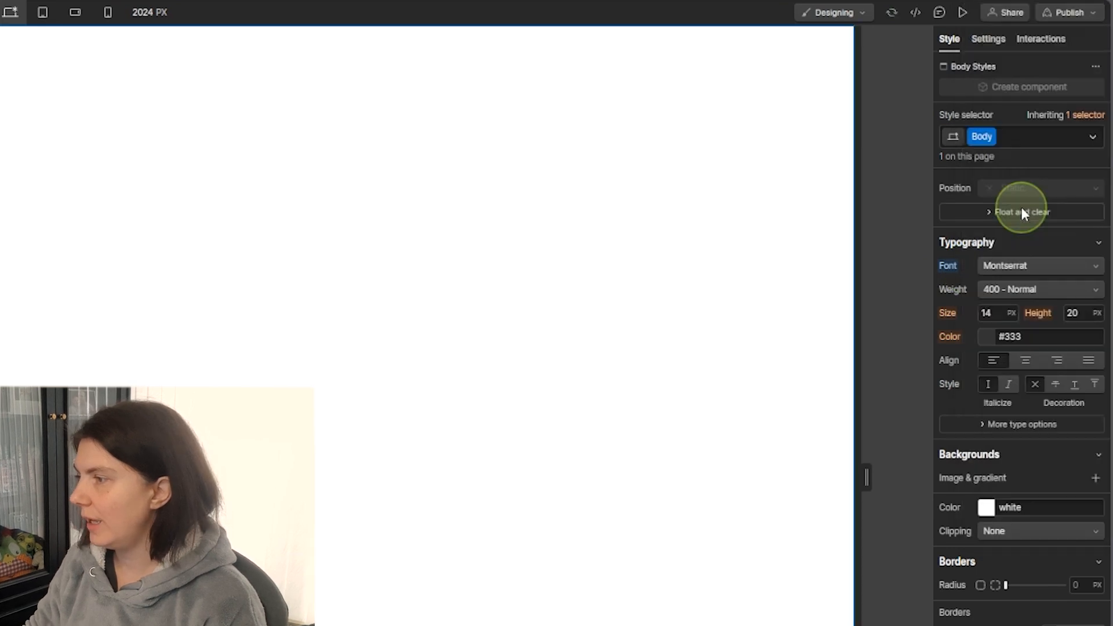
left_click(1024, 295)
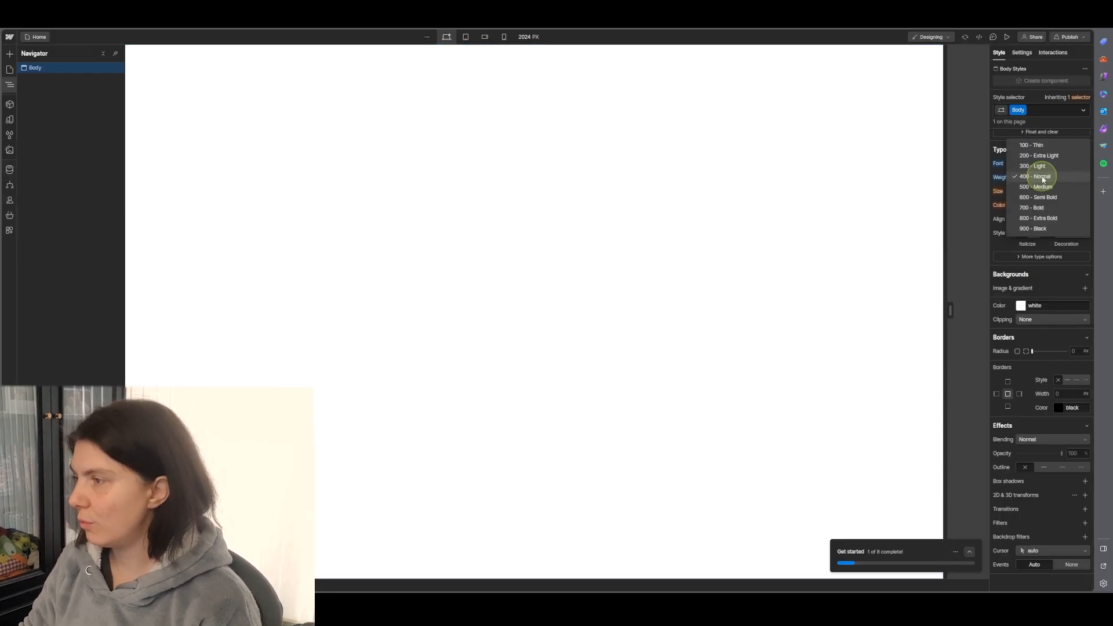
left_click(1044, 177)
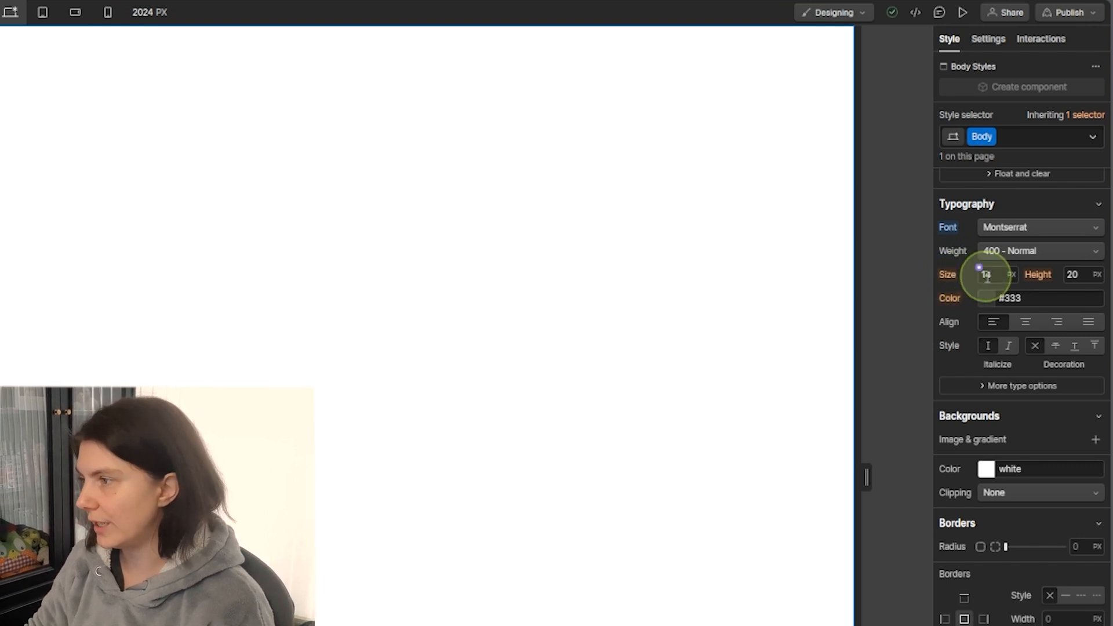
left_click(987, 276)
type("16")
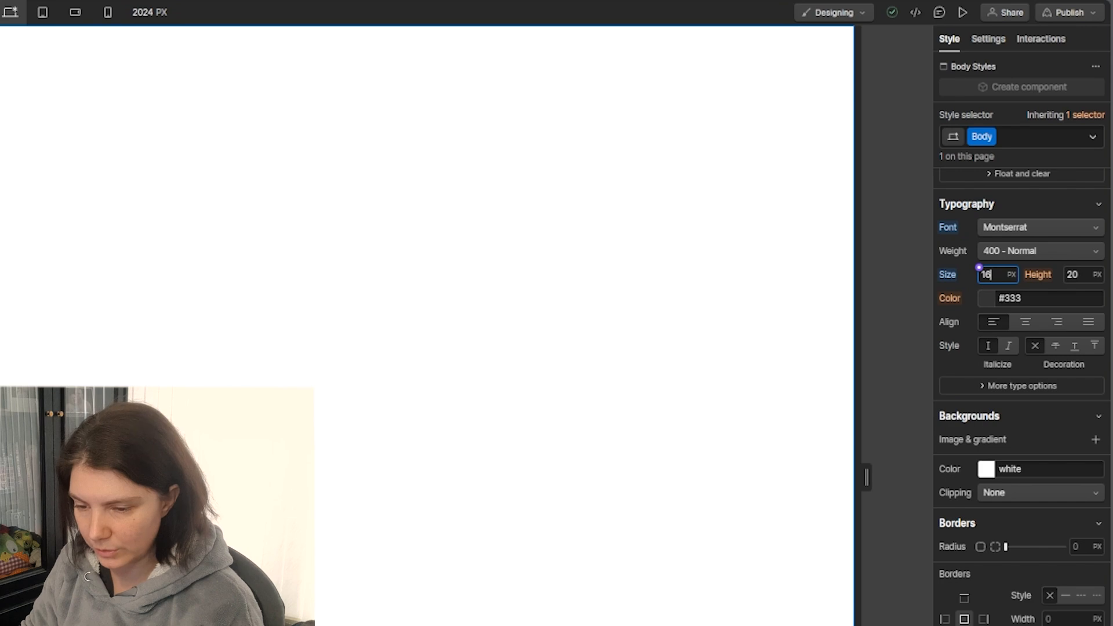
Check where the Body's inherited text color comes from and set the text color to white
left_click(1004, 298)
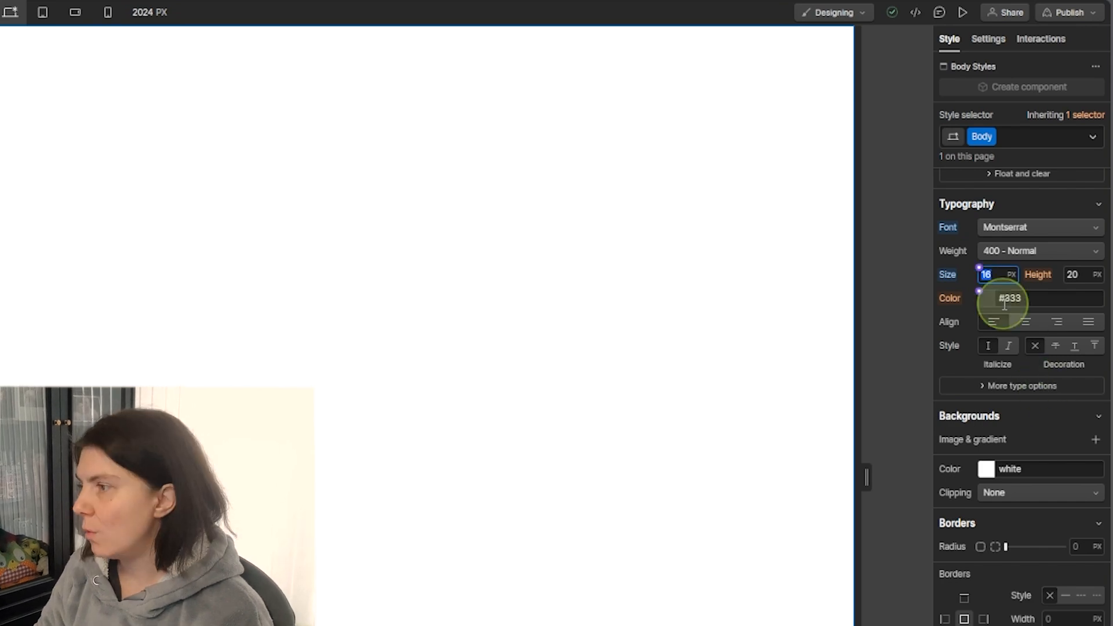
left_click(1010, 297)
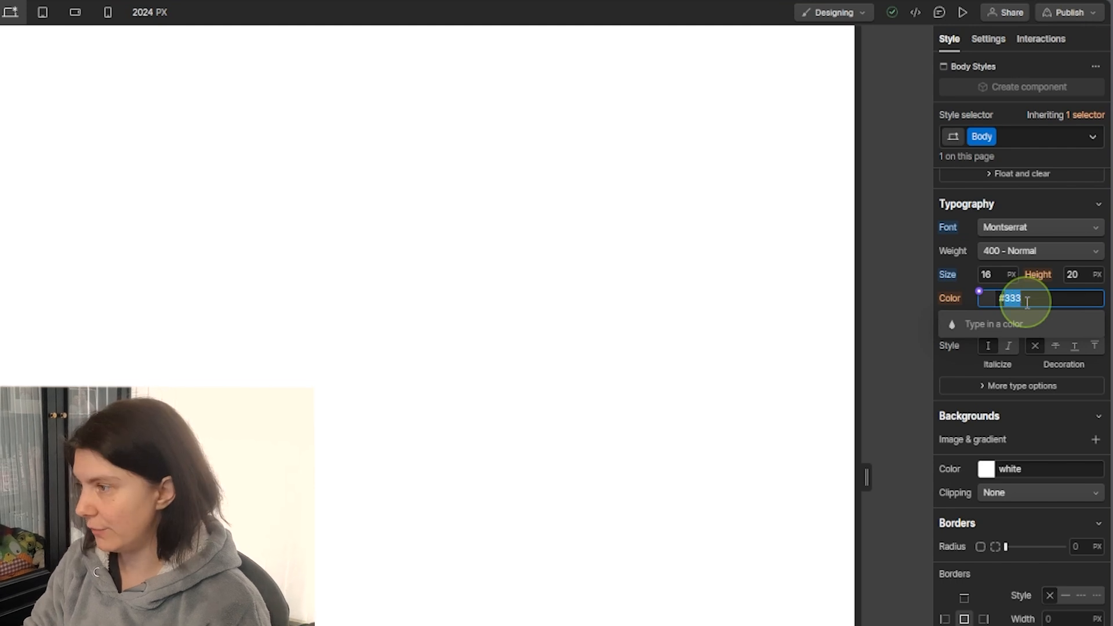
left_click(965, 321)
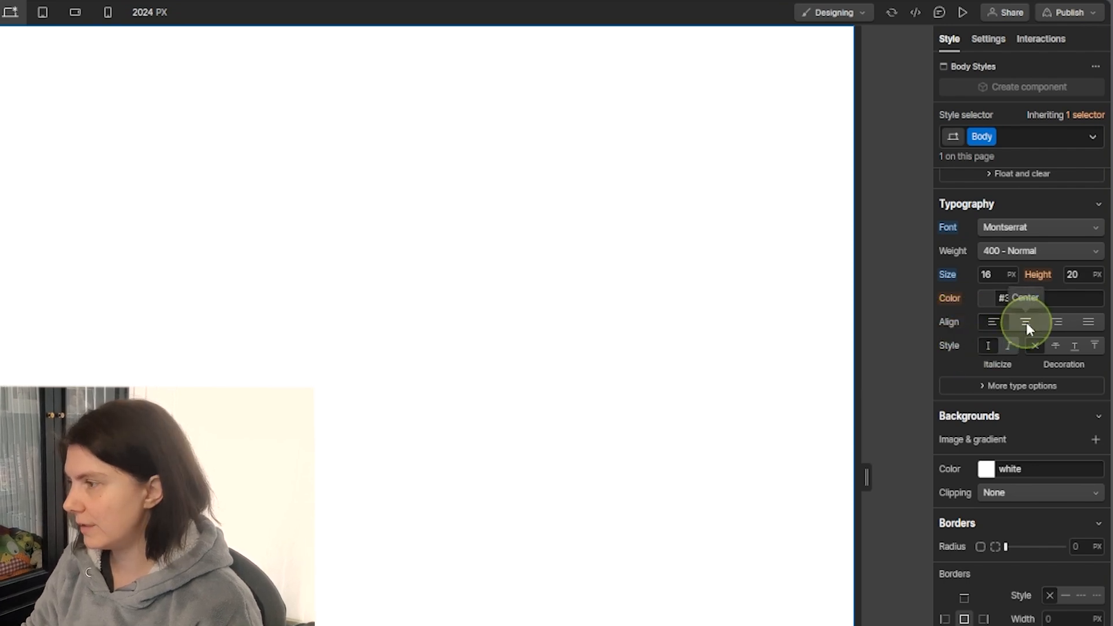
left_click(1005, 322)
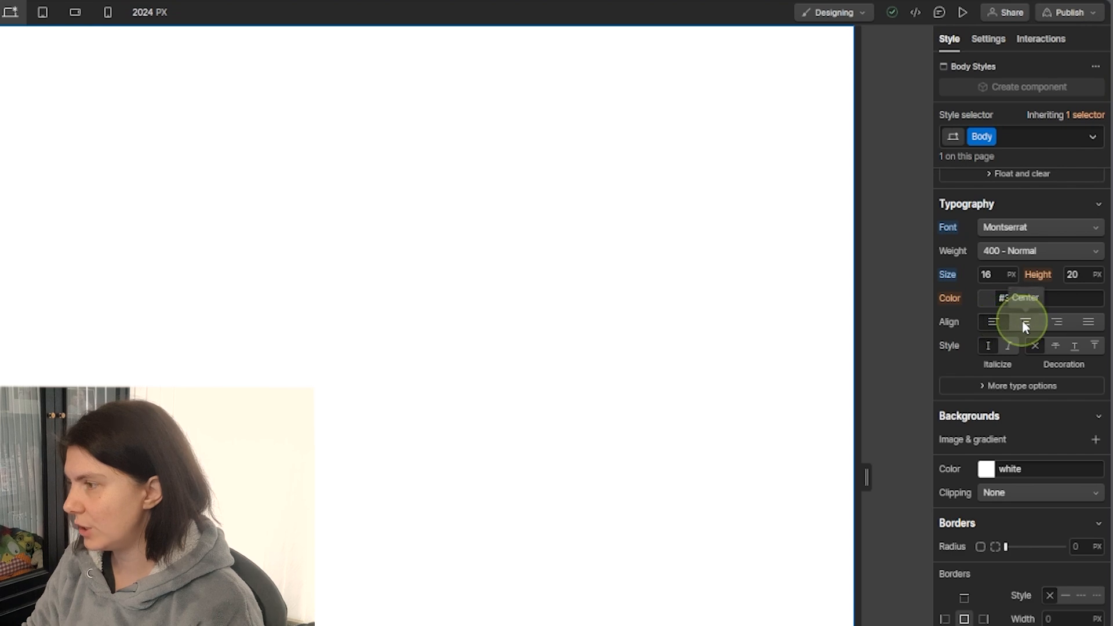
left_click(953, 297)
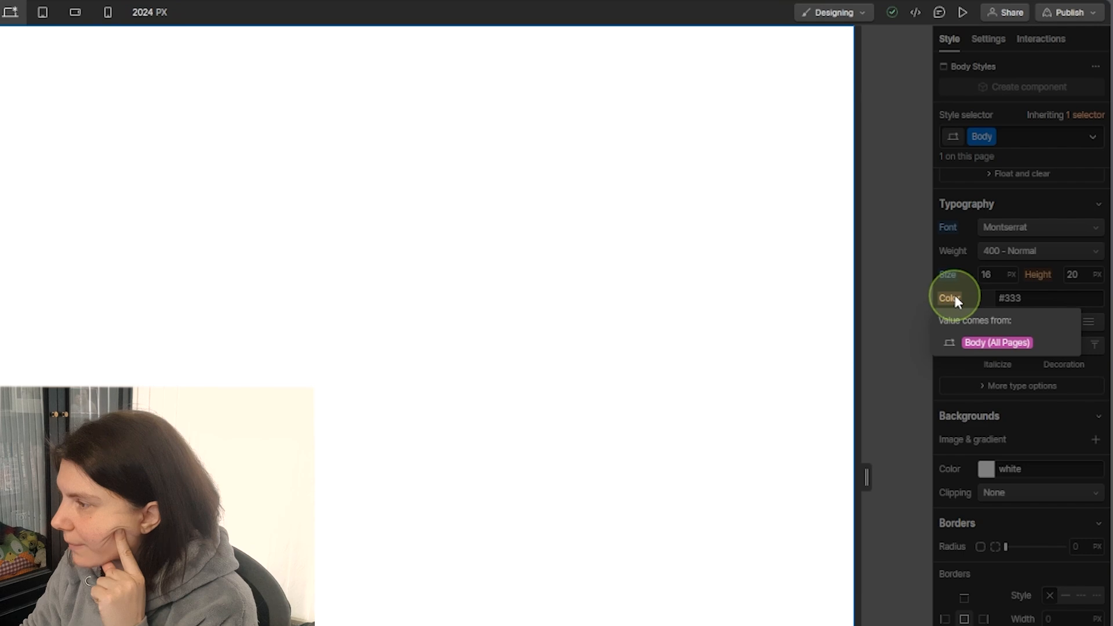
left_click(972, 297)
left_click(972, 295)
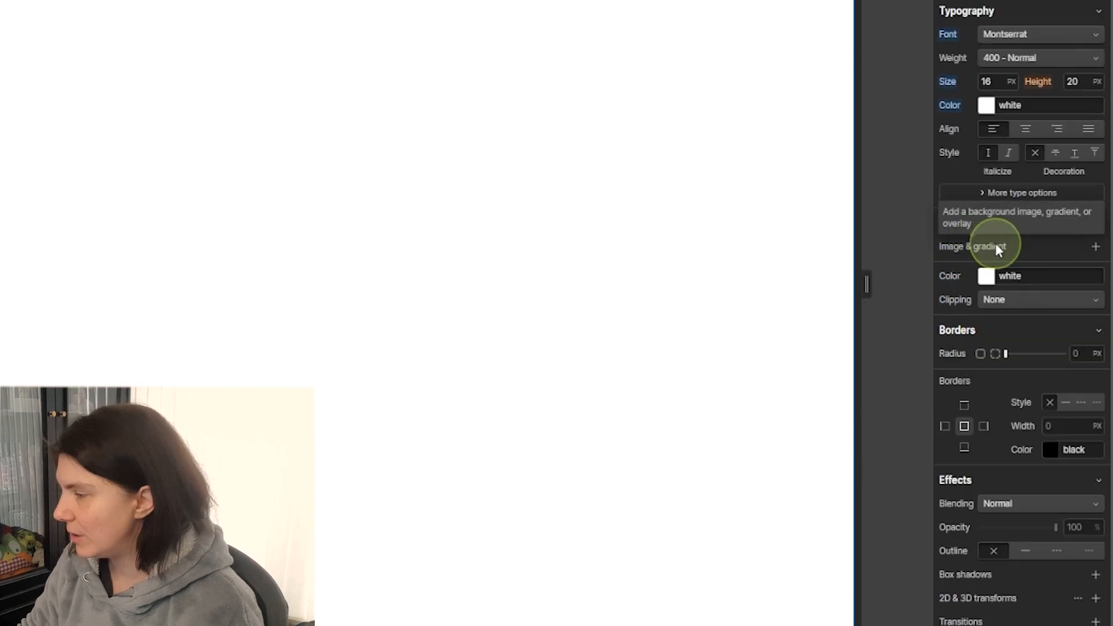
Set the Body's background color to #171616 and check the text color's contrast ratio against it
left_click(987, 277)
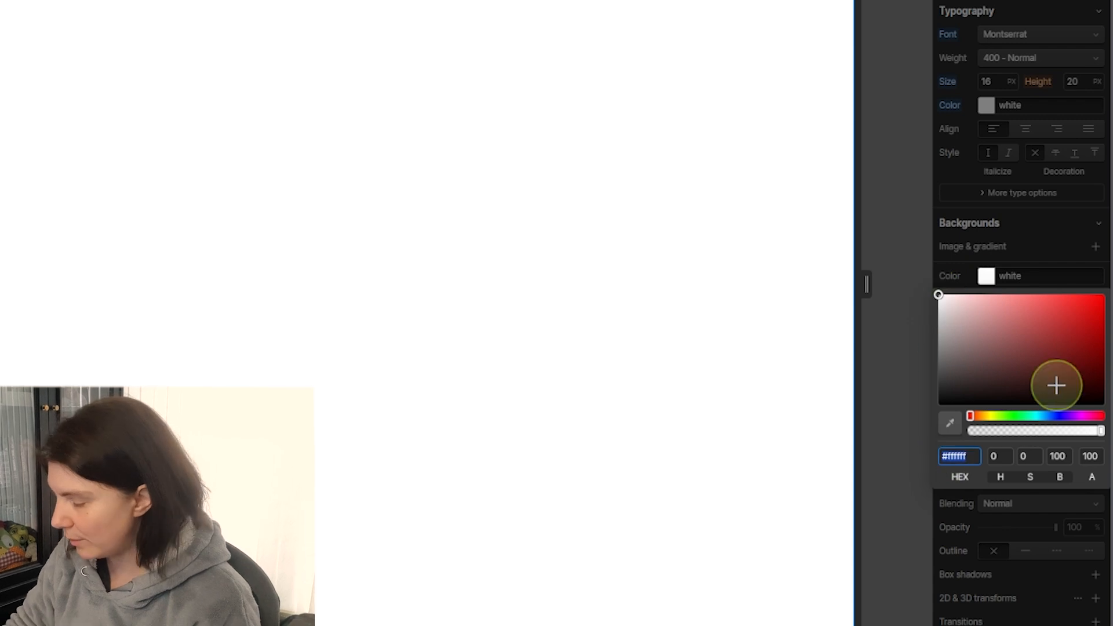
type("#171616")
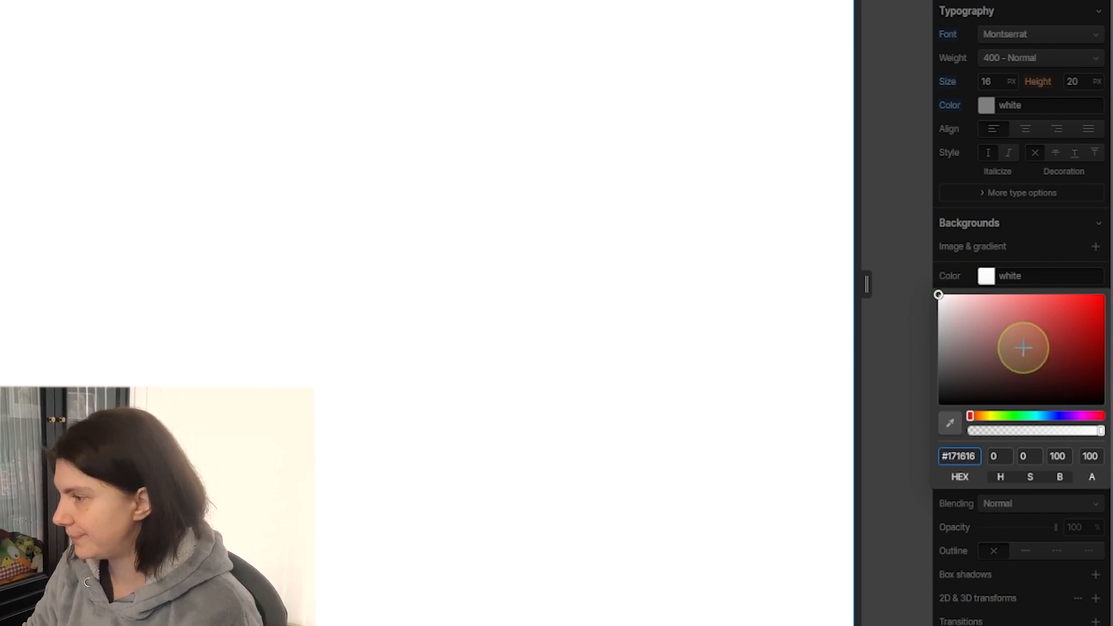
key("Return")
left_click(945, 260)
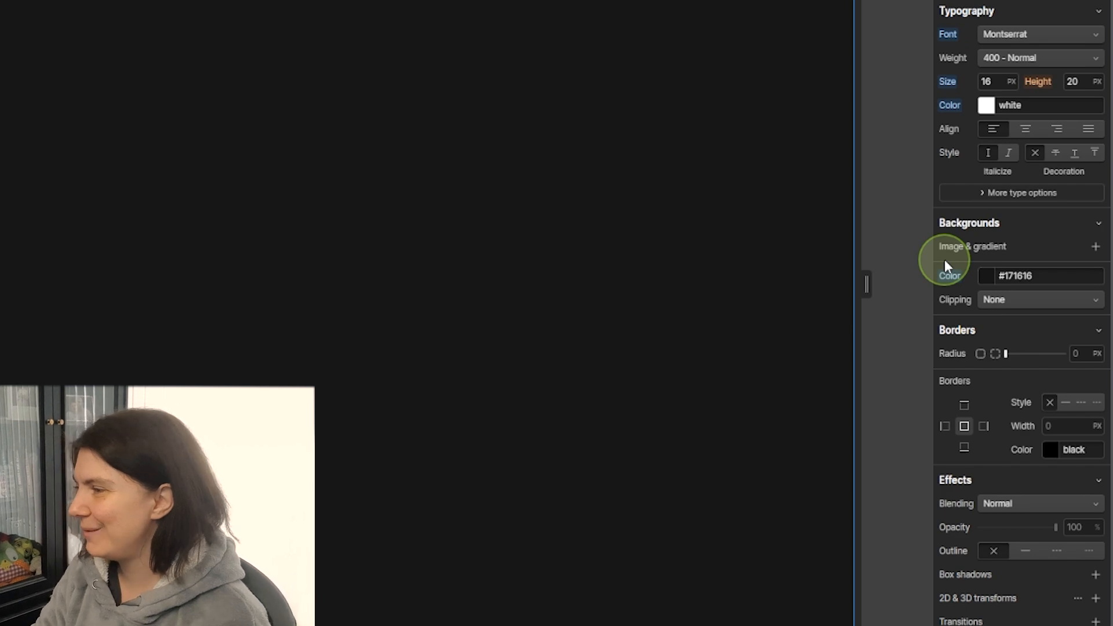
left_click(986, 105)
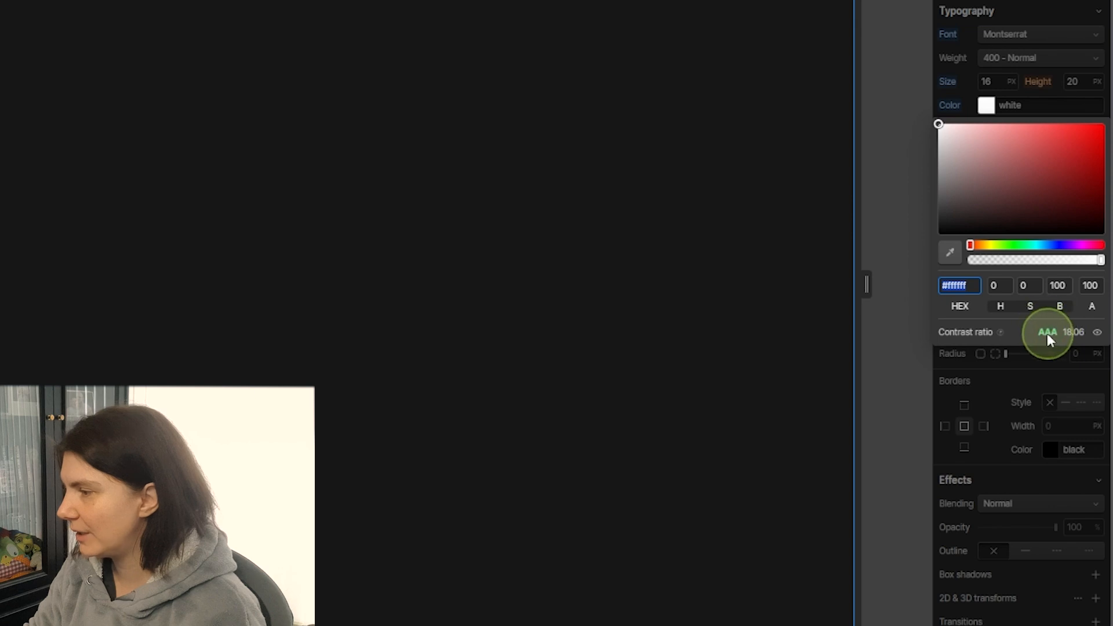
Examine the white text color's contrast ratio details against the background and close the color picker
left_click(1098, 334)
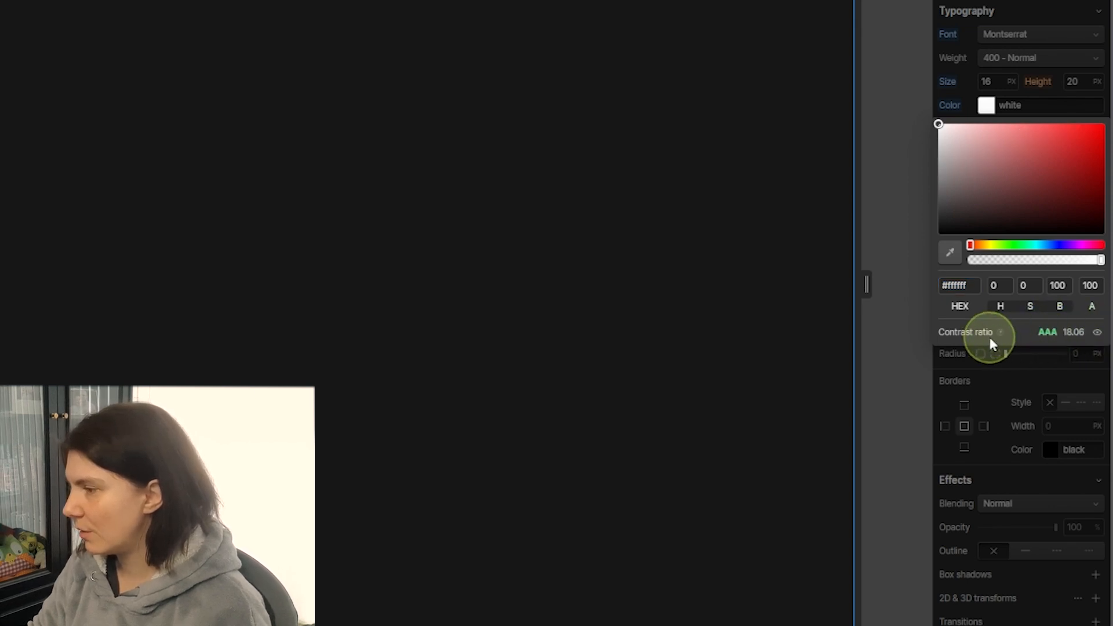
mouse_move(1001, 337)
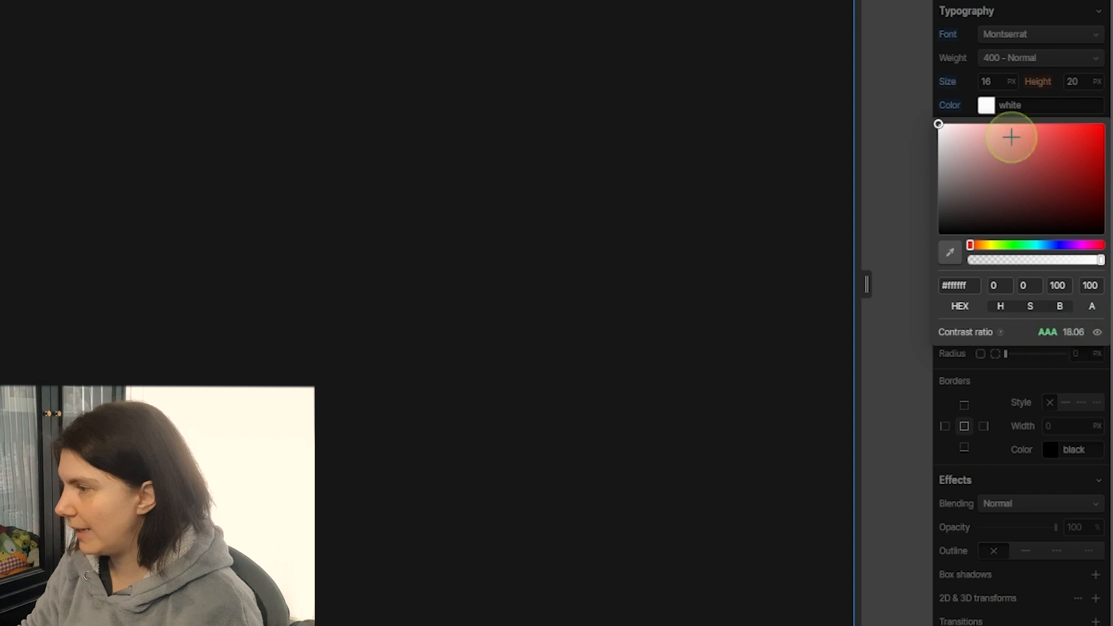
left_click(962, 94)
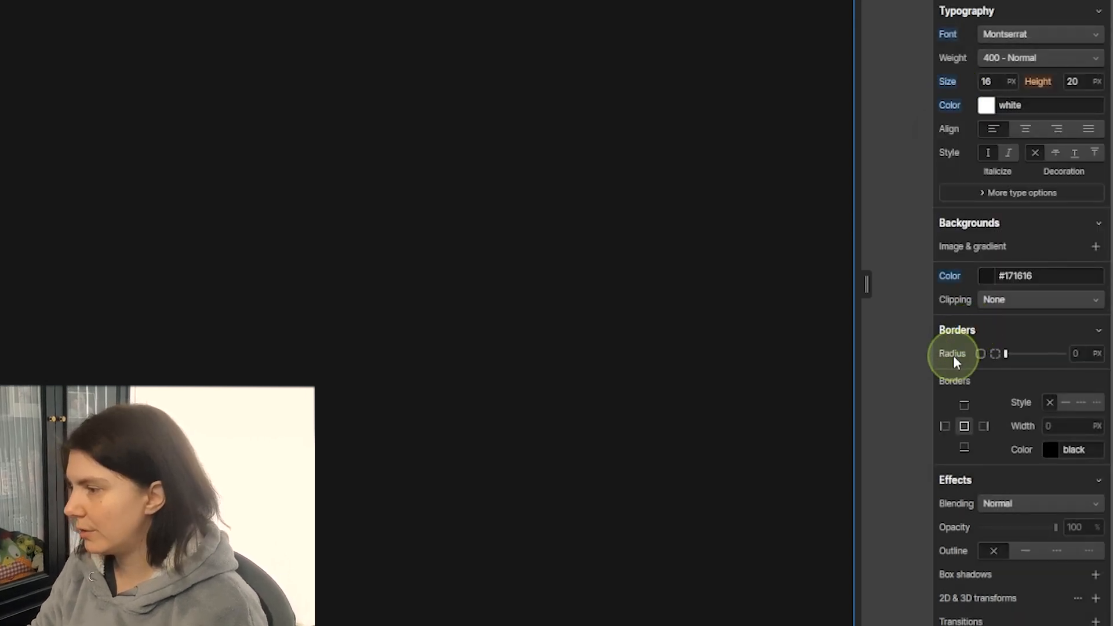
Collapse and re-expand the Borders settings, and look through the Body's typography, background, border and effects options
left_click(1093, 336)
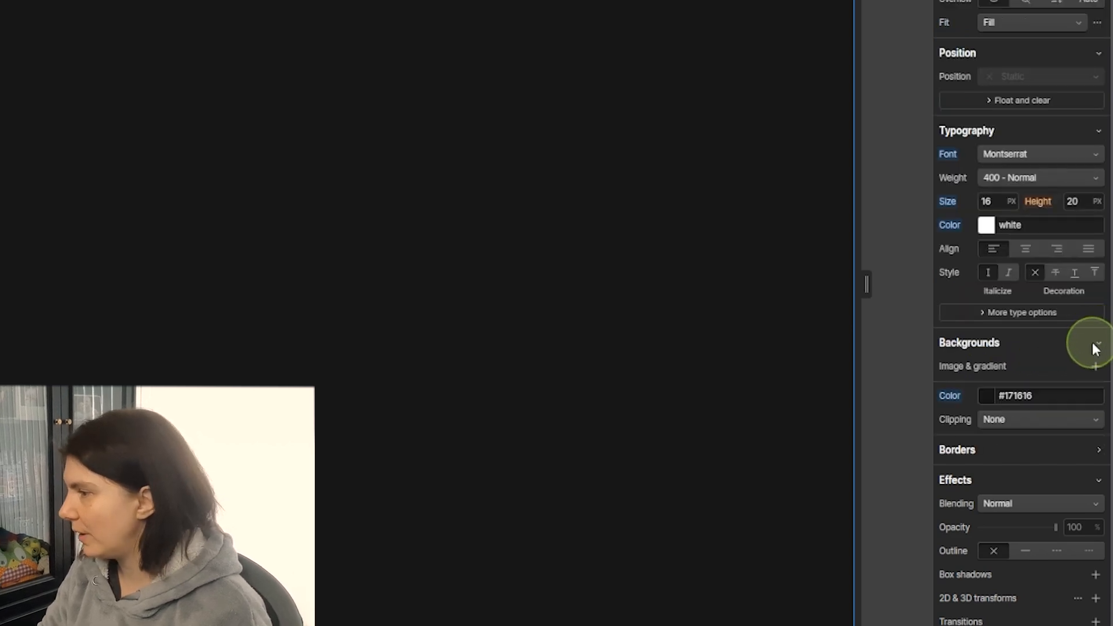
left_click(1098, 451)
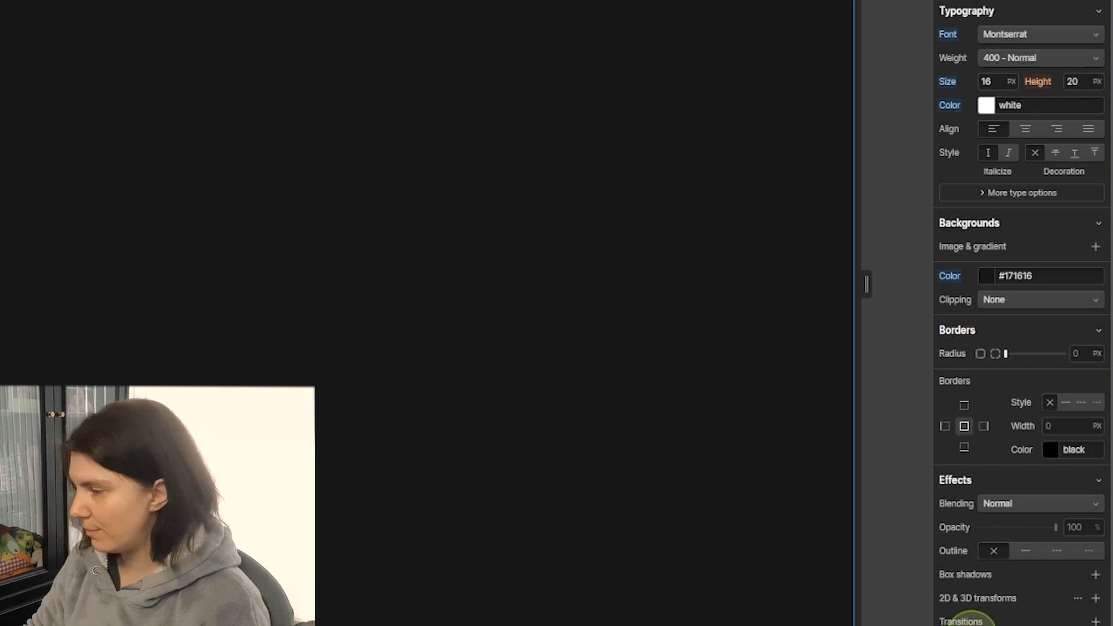
scroll(980, 617, "up", 7)
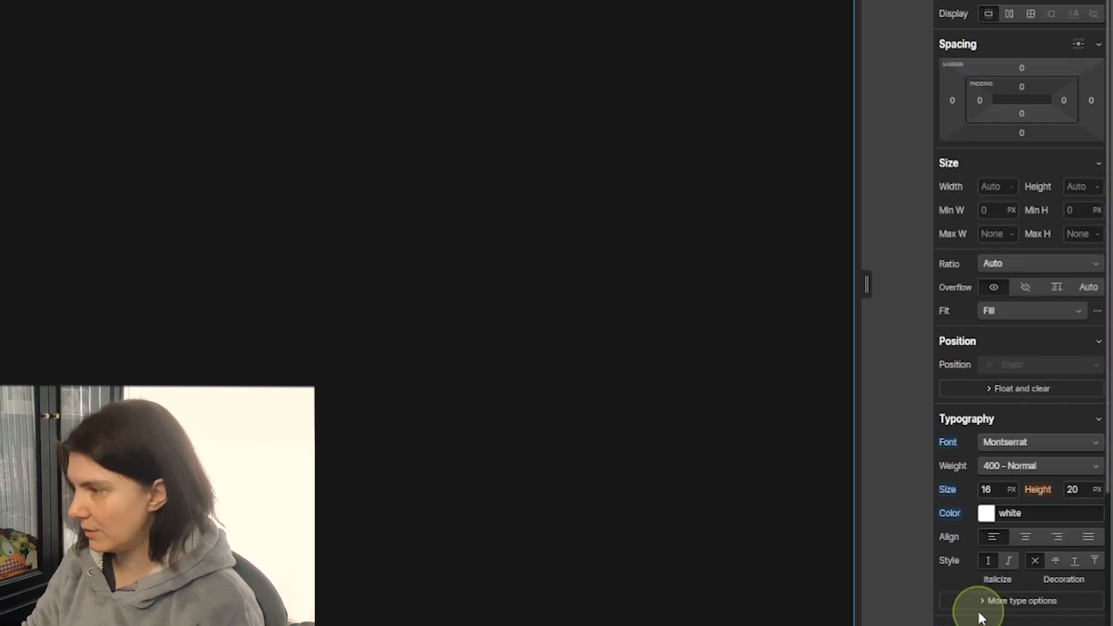
scroll(983, 617, "down", 7)
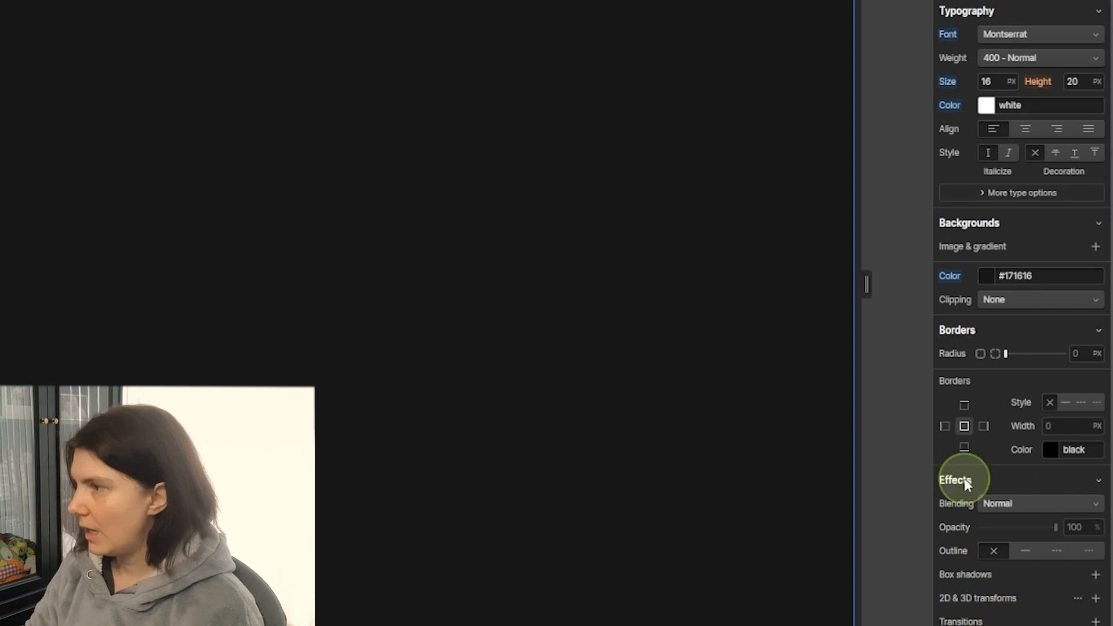
scroll(1000, 464, "up", 6)
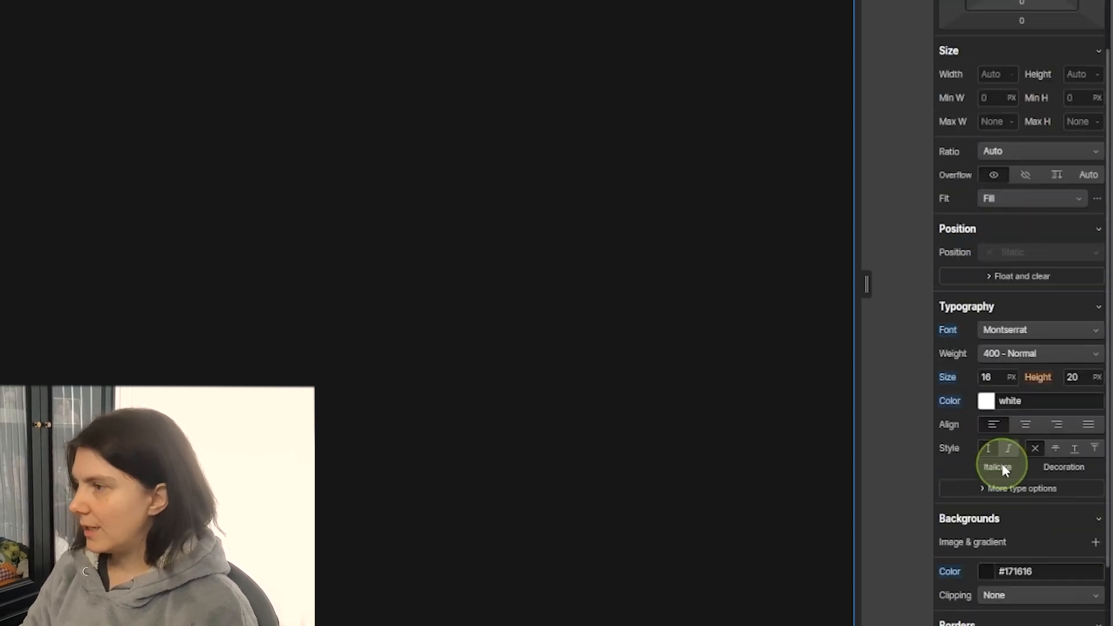
scroll(1003, 466, "down", 6)
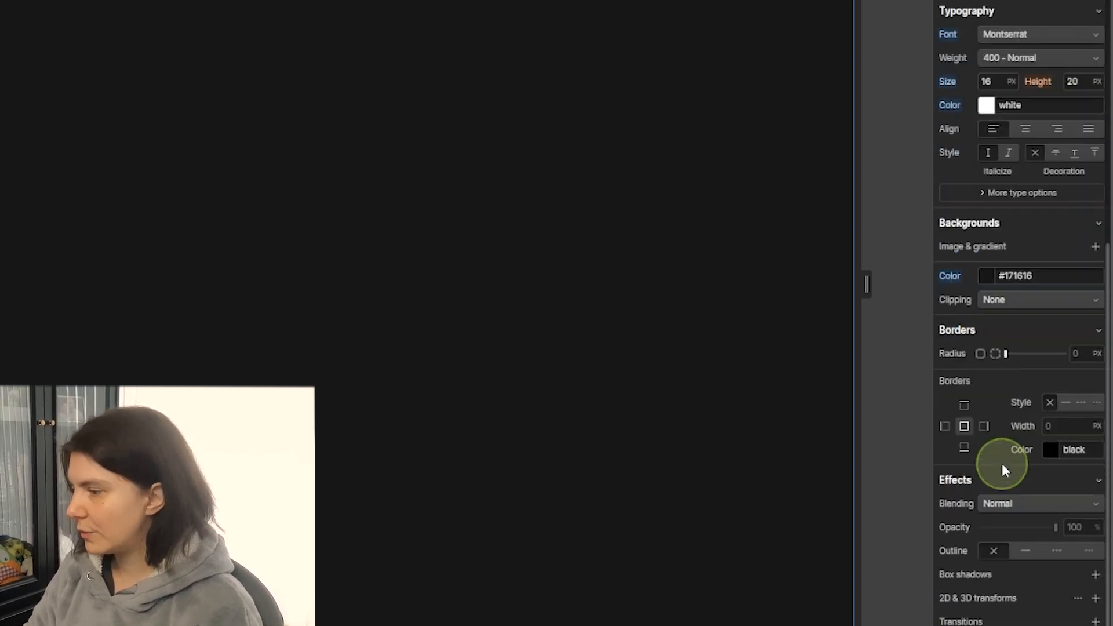
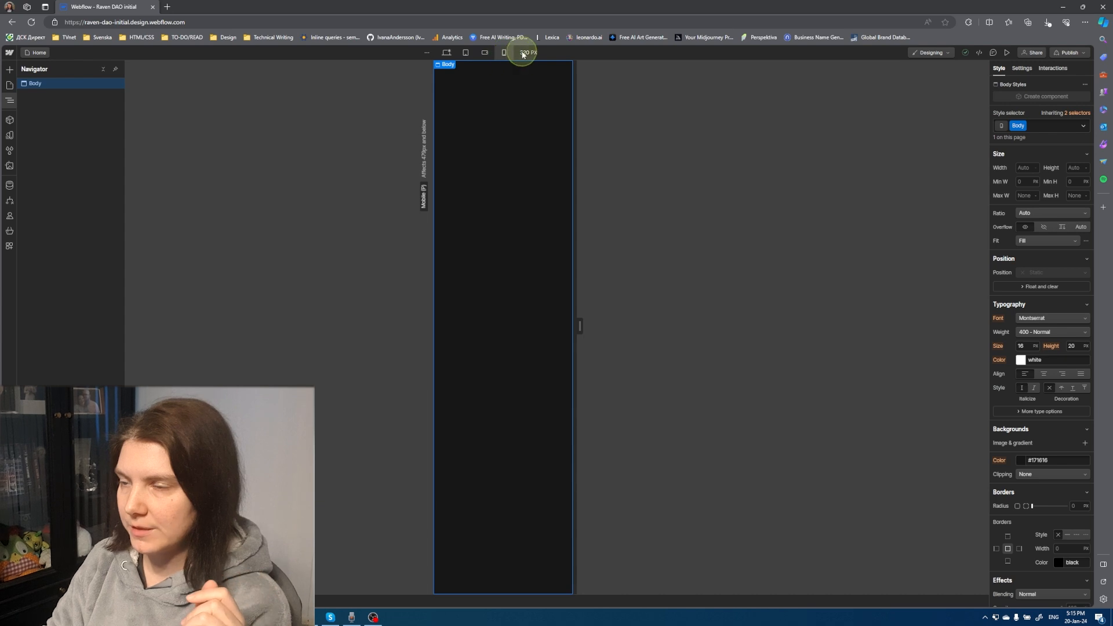
Preview the Body at the landscape mobile, tablet and desktop breakpoints, and narrow the desktop canvas to about 2204 px
left_click(484, 52)
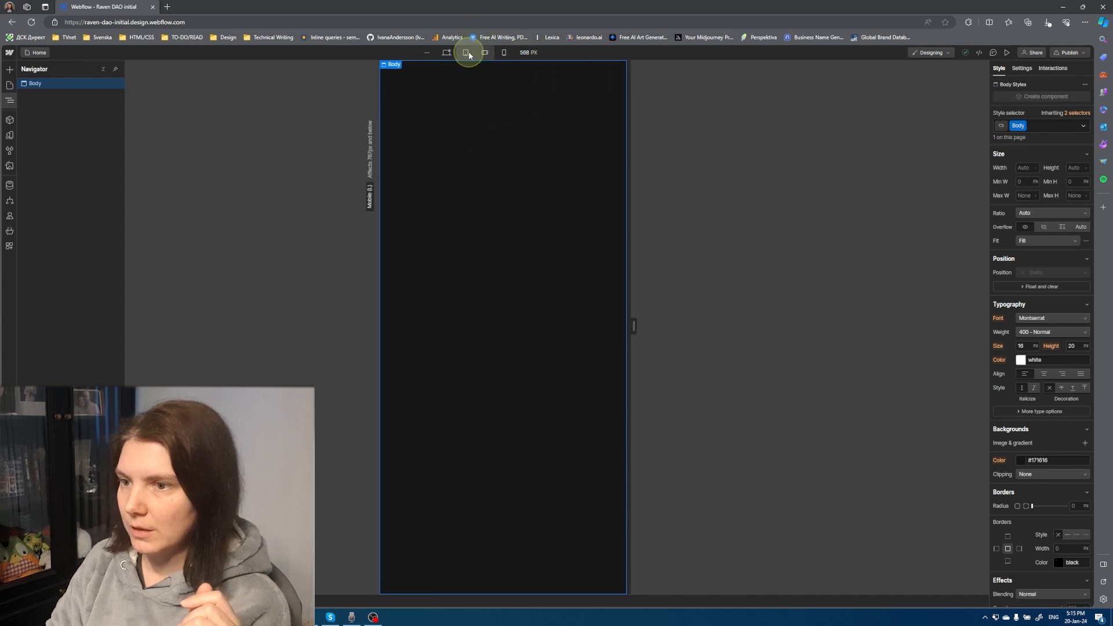
left_click(466, 53)
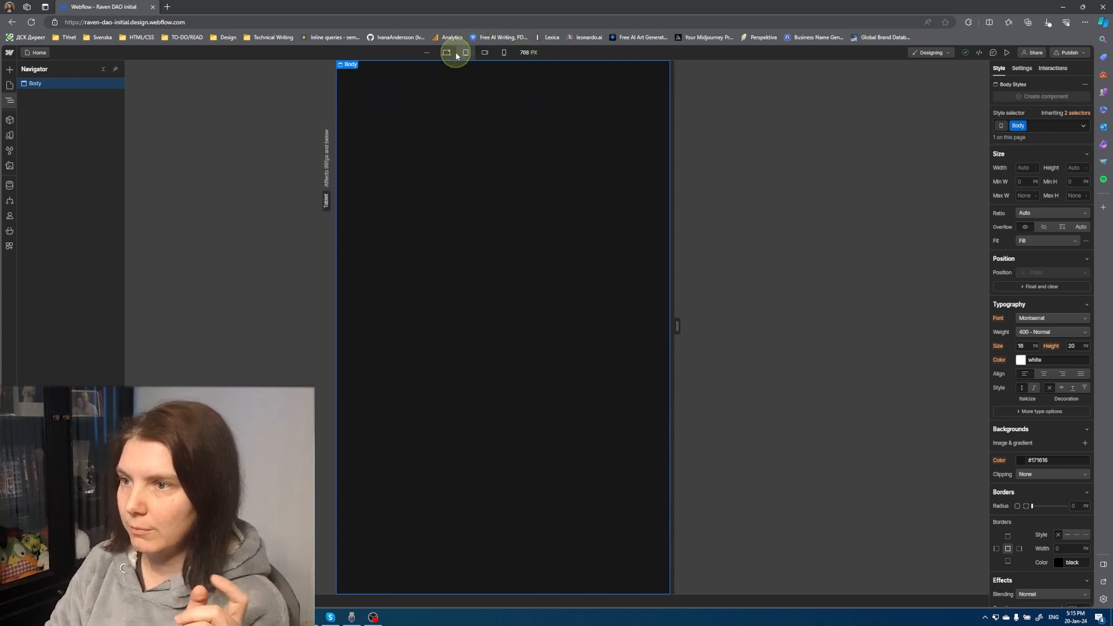
left_click(446, 52)
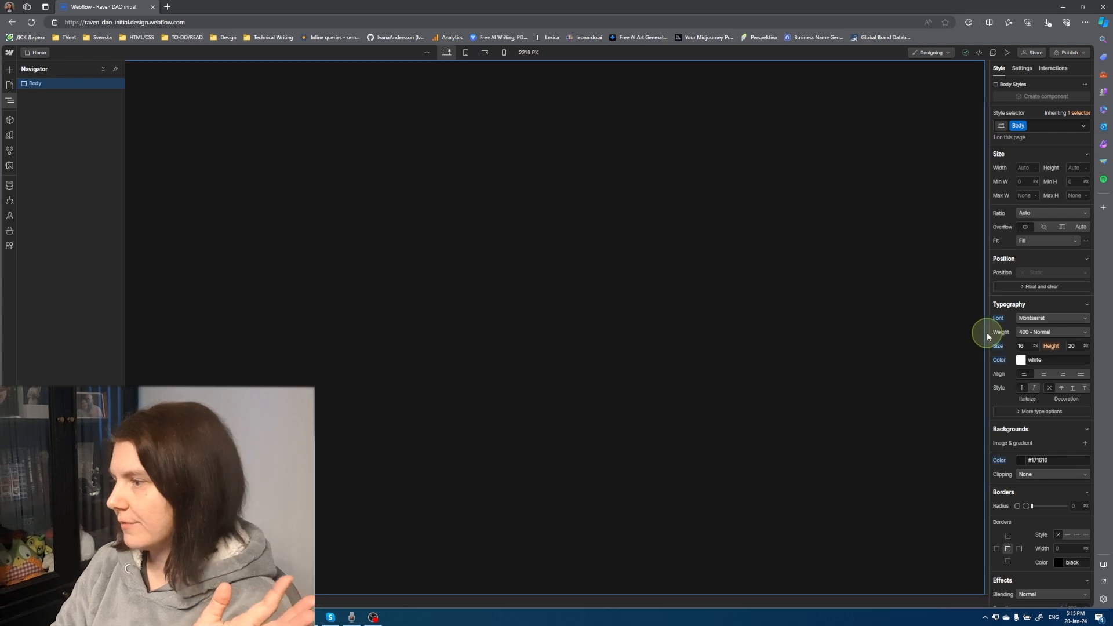
mouse_move(987, 333)
left_mouse_down()
mouse_move(939, 343)
mouse_move(985, 338)
left_mouse_up()
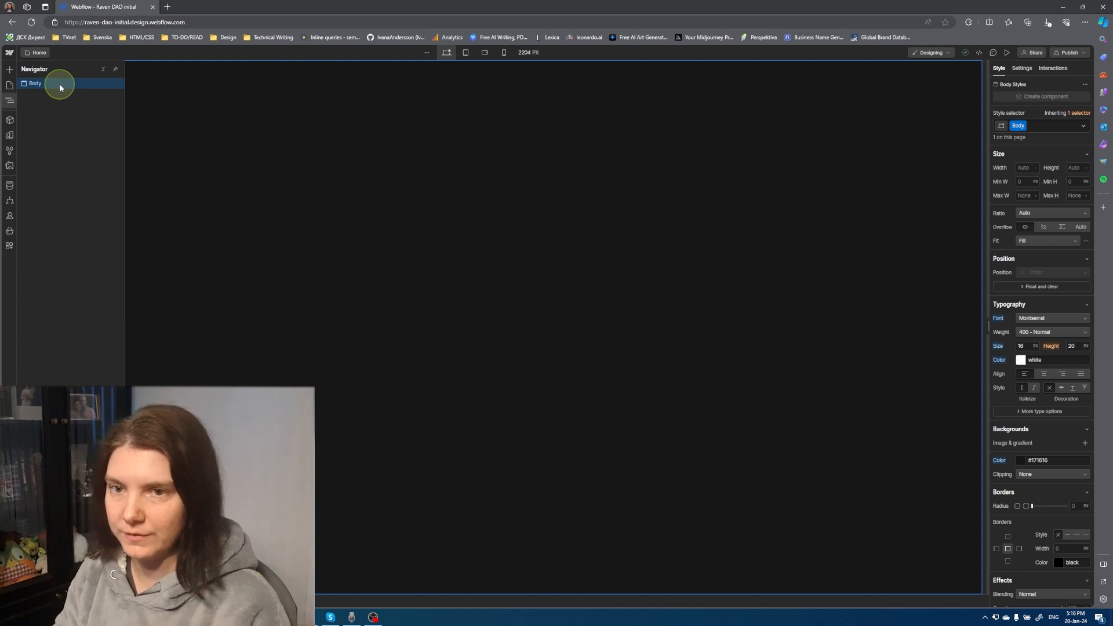
Add a Container element to the Body and select it
left_click(10, 69)
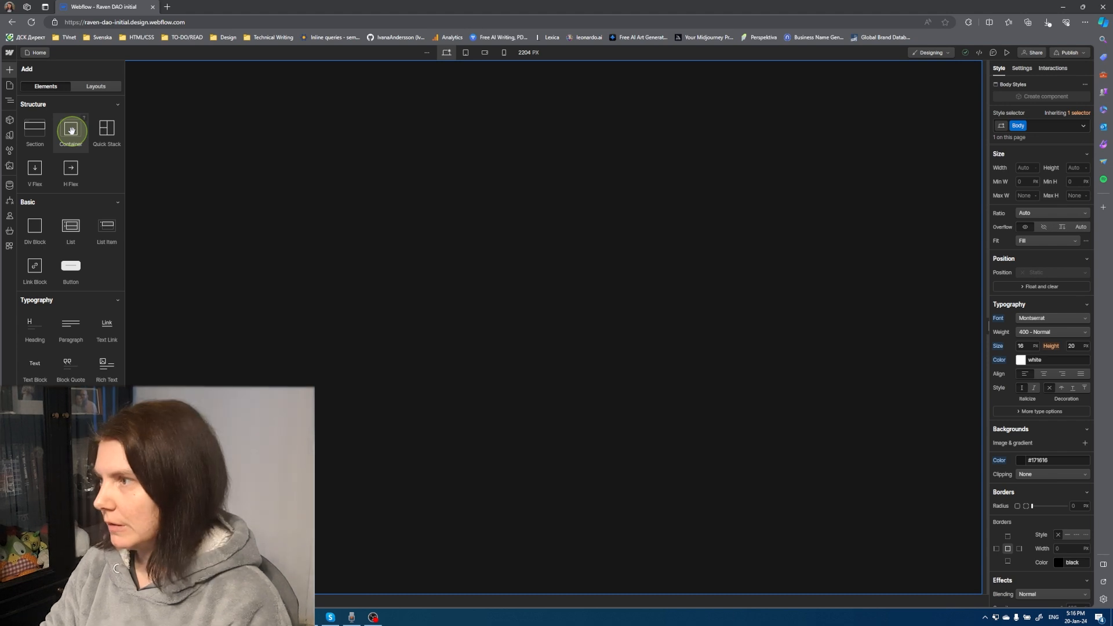
left_click(71, 130)
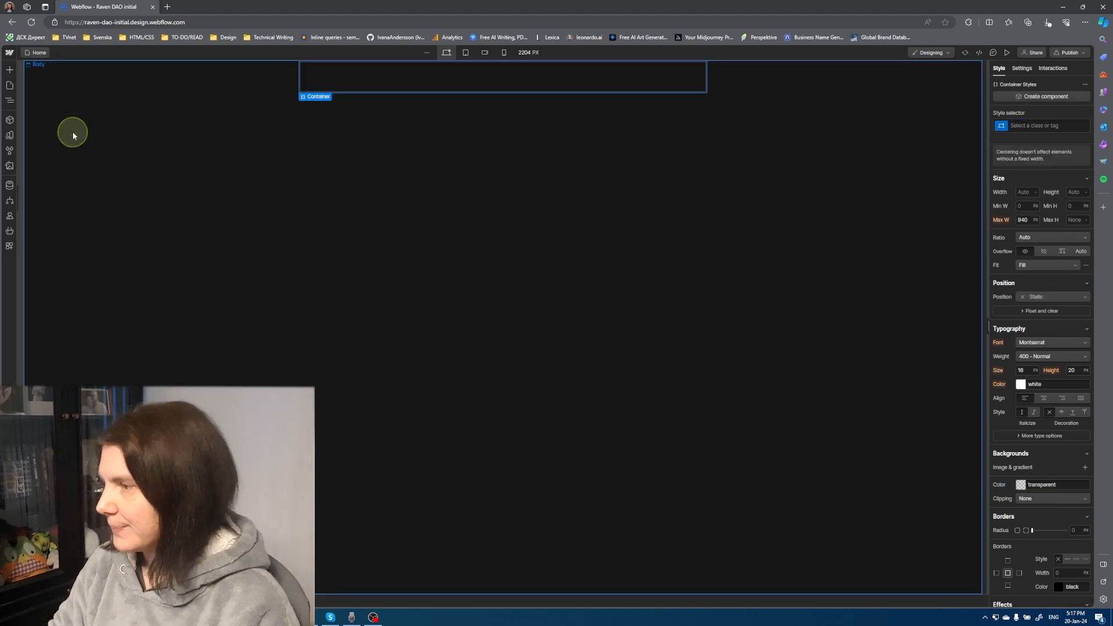
left_click(320, 97)
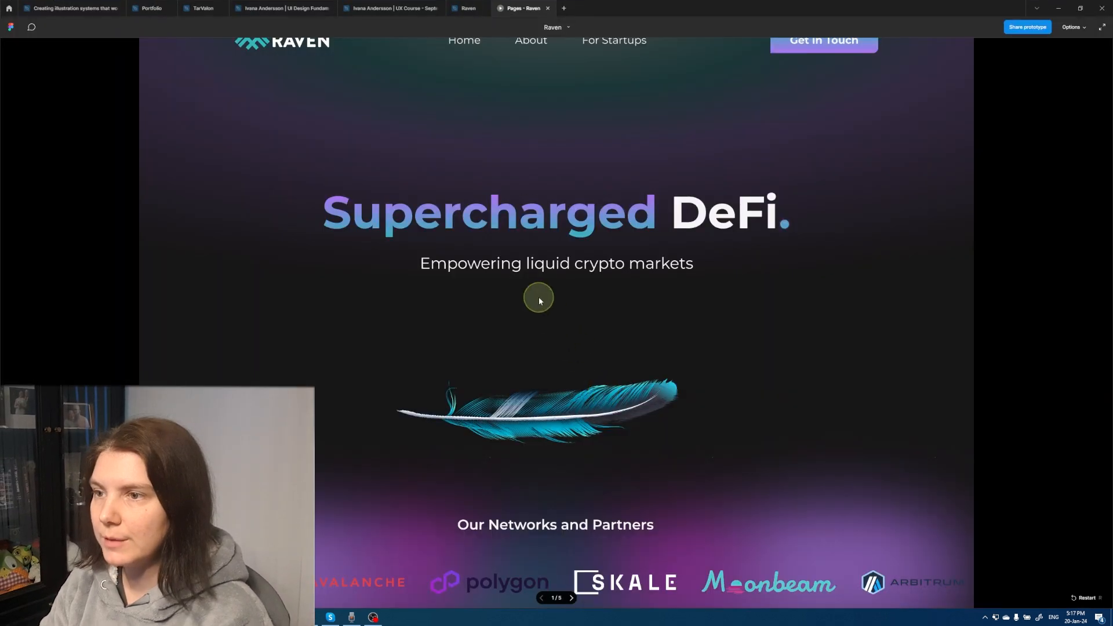
Switch to the Raven prototype in Figma and examine the page design from the hero to the For Startups section
left_click(502, 10)
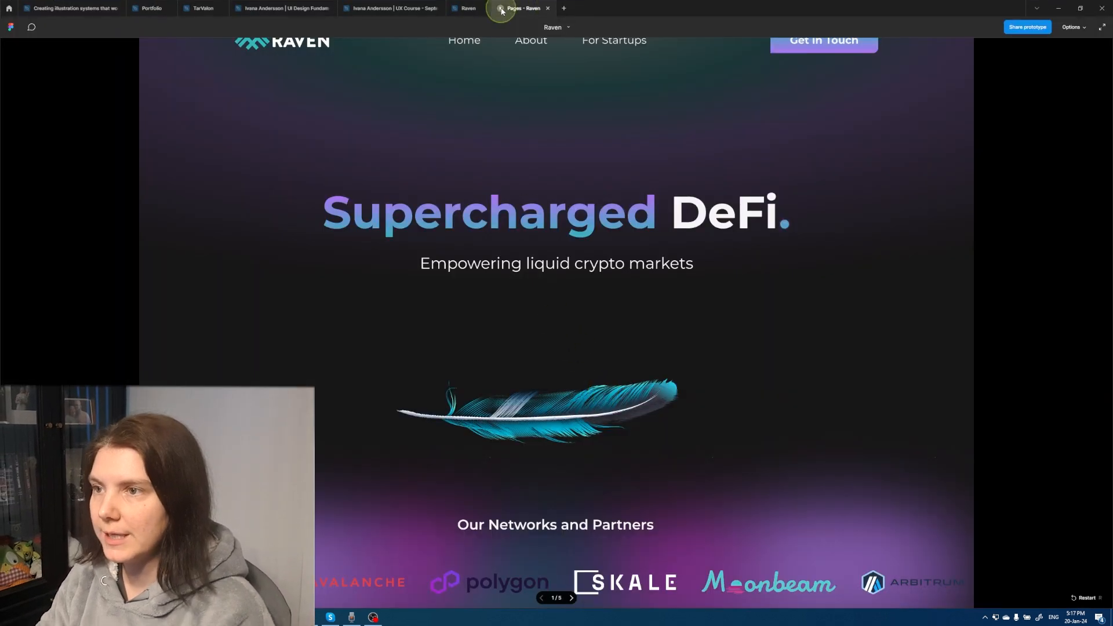
scroll(276, 187, "down", 3)
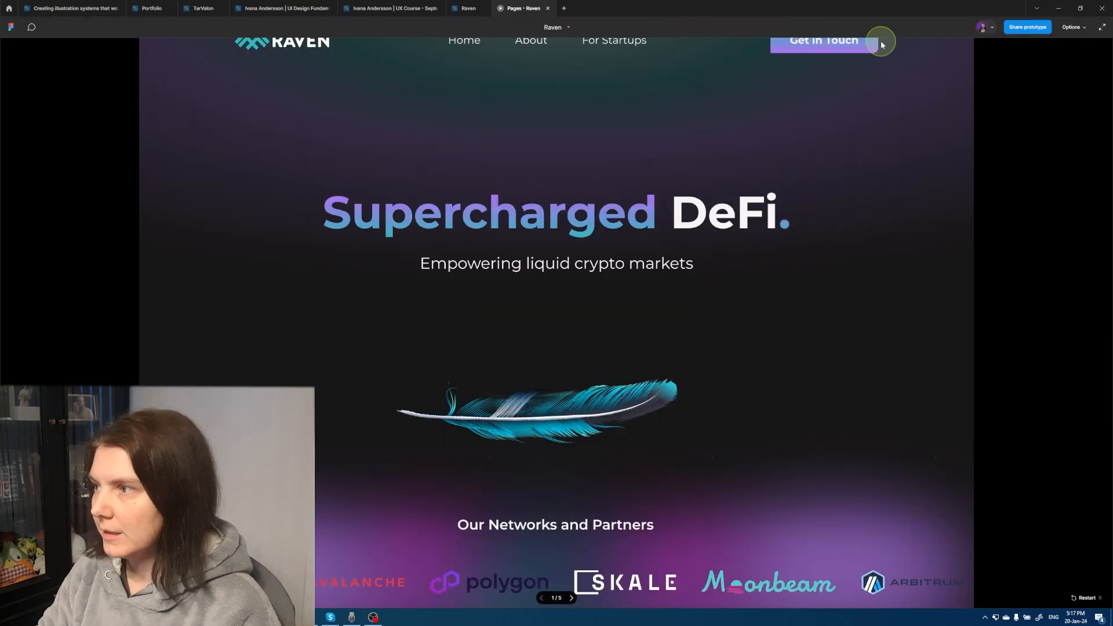
scroll(872, 155, "down", 10)
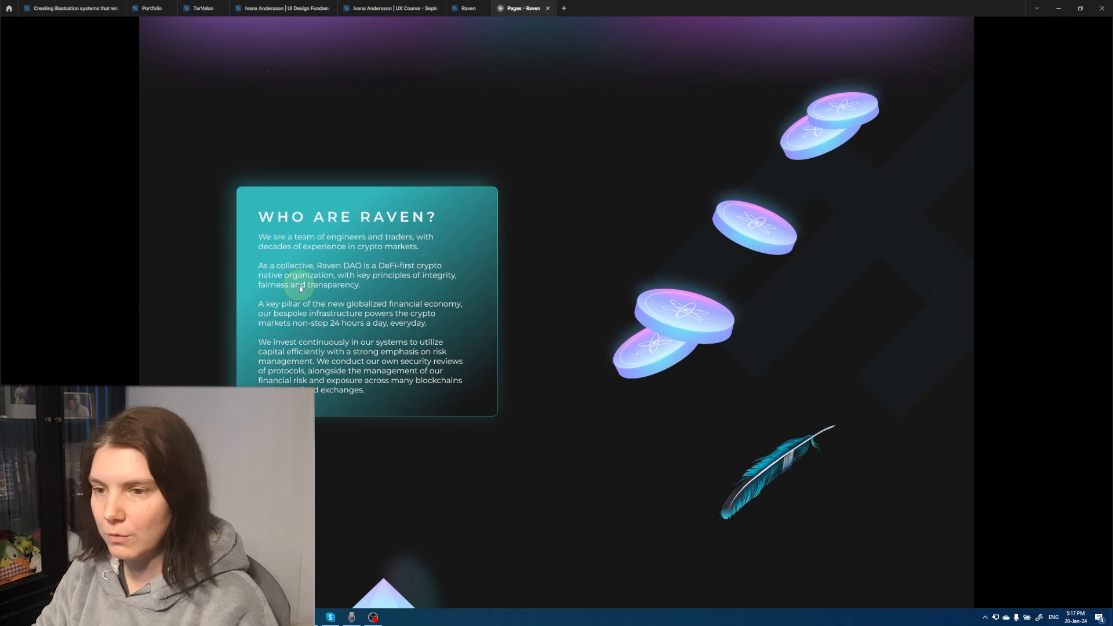
scroll(855, 296, "down", 14)
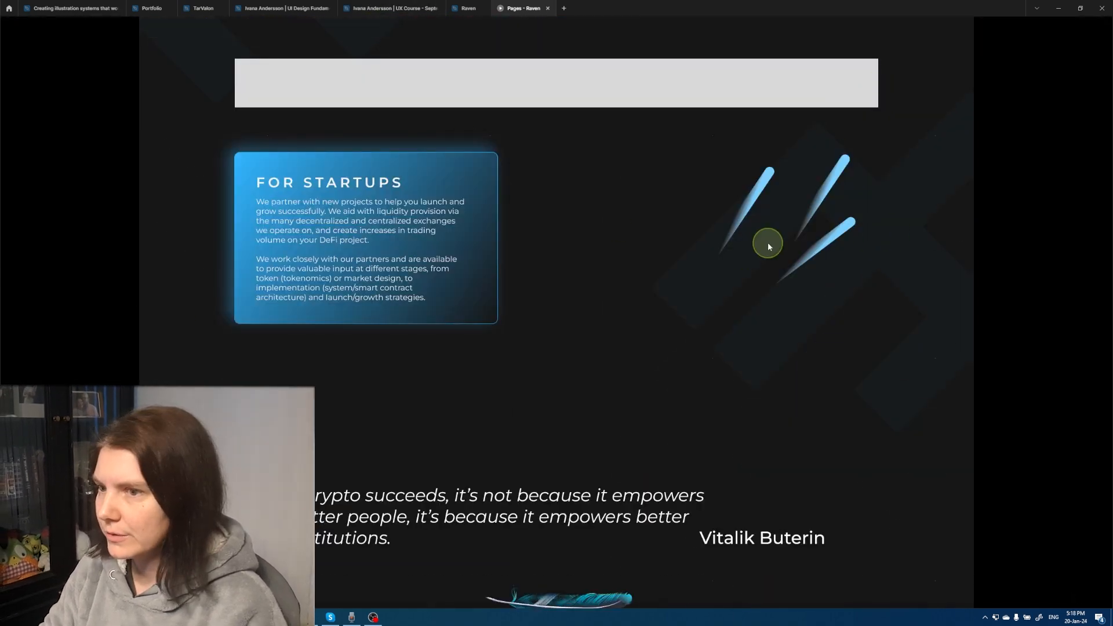
Switch back to Webflow and set the Container's maximum width to 1480 px
key("alt+Tab")
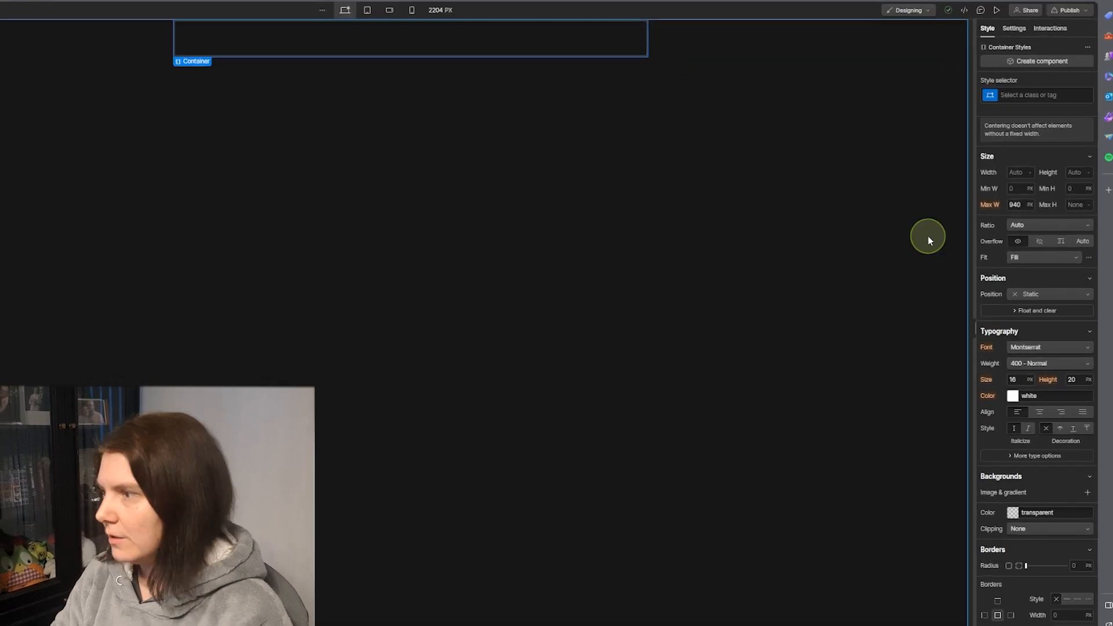
left_click(1016, 205)
key("Up")
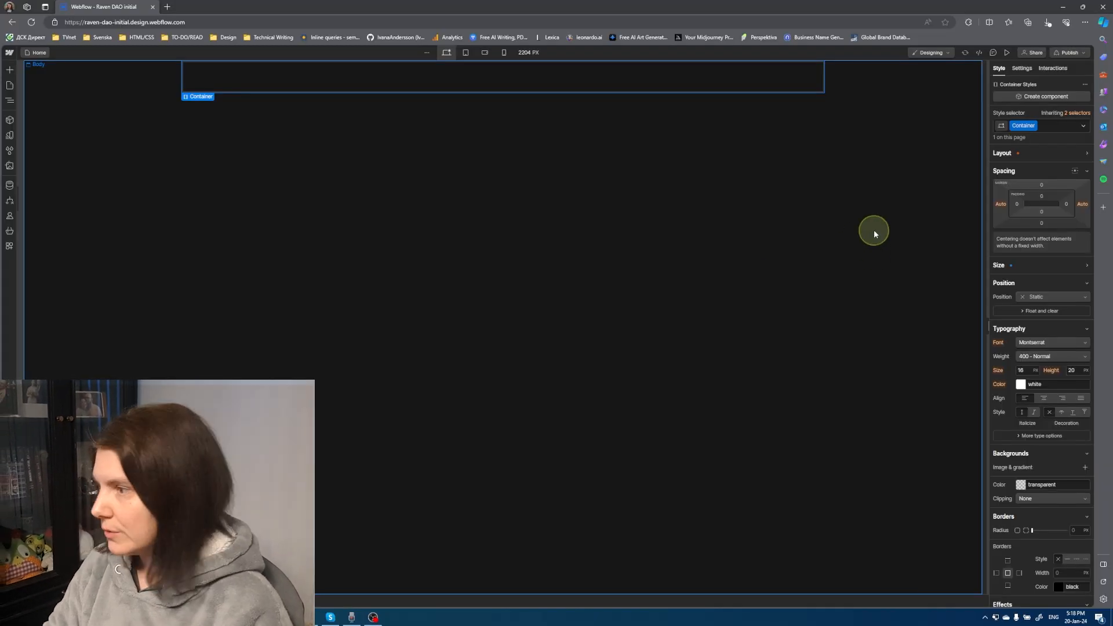
Set the Container's left and right padding to 20 px
left_click(1018, 205)
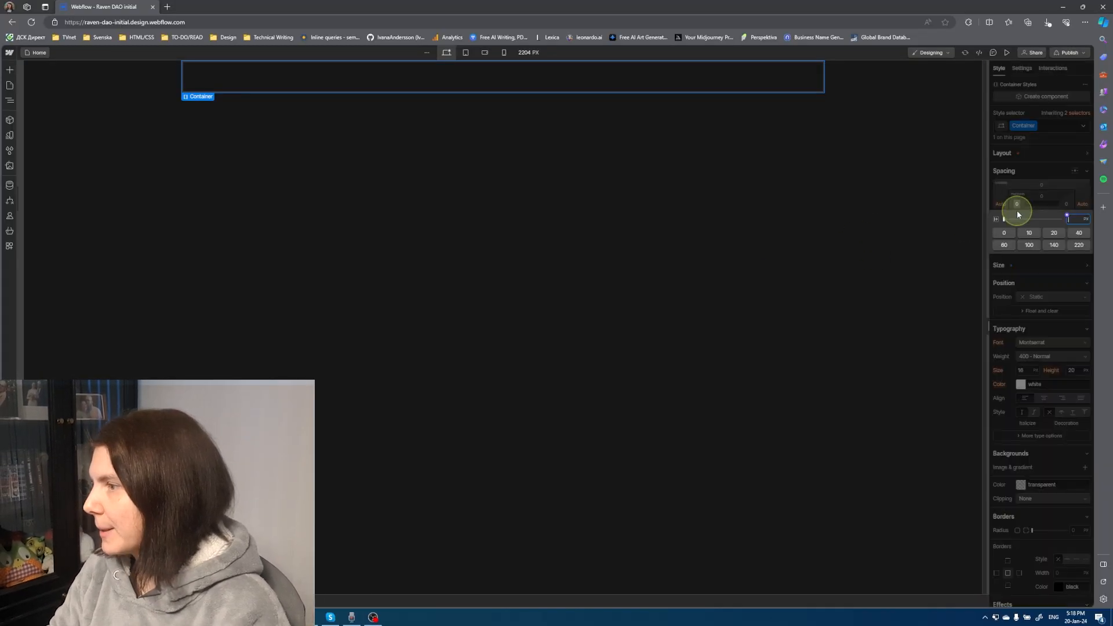
left_click(1055, 233)
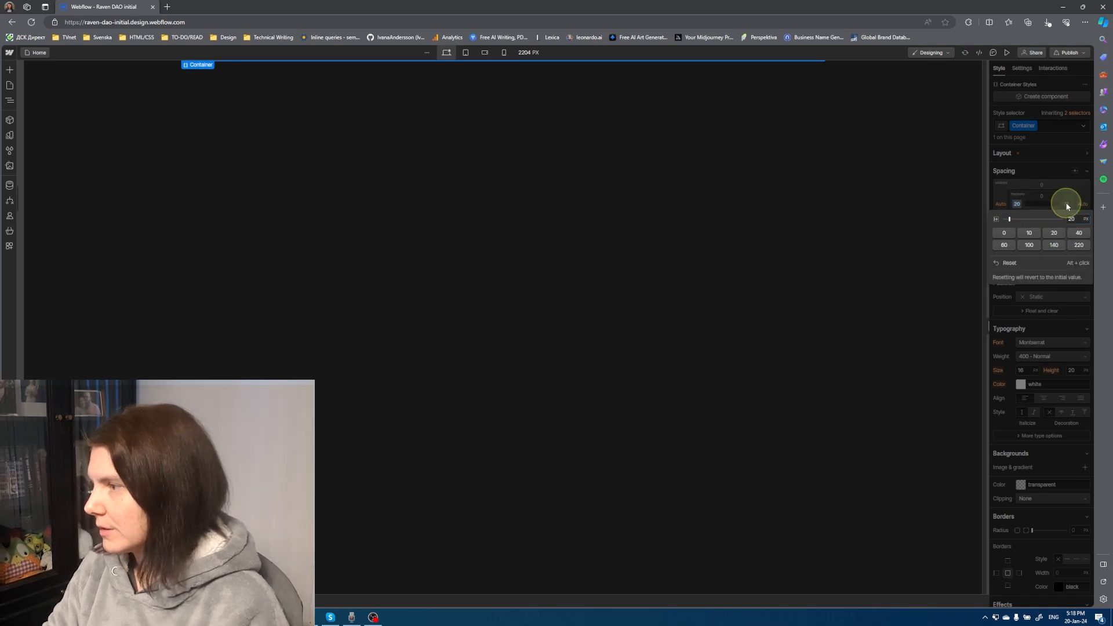
left_click(1066, 203)
left_click(1066, 204)
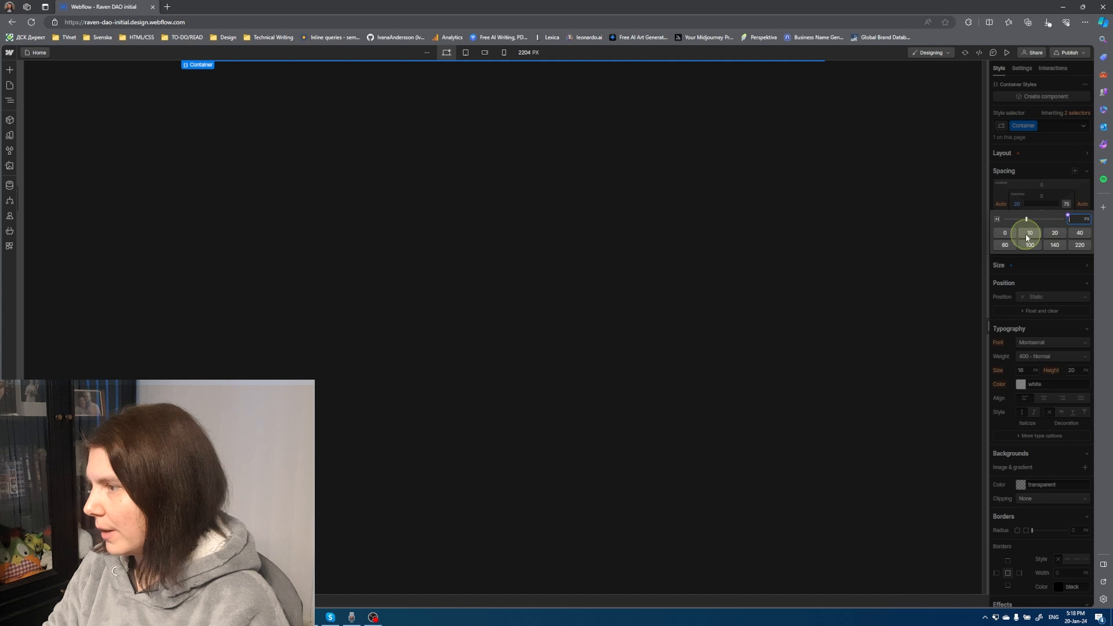
left_click(1055, 232)
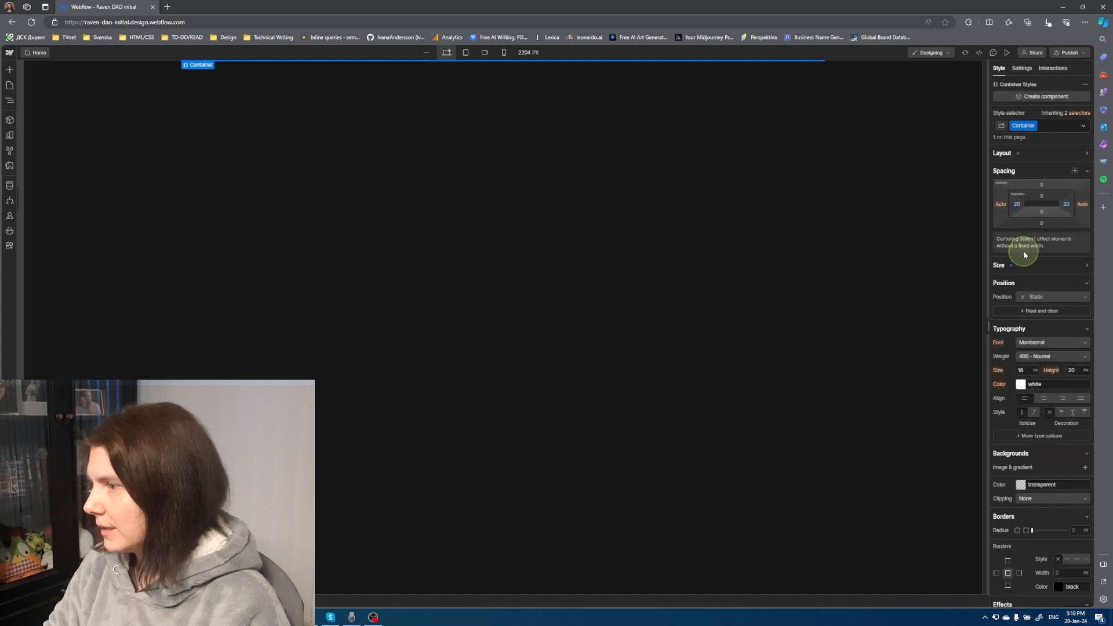
Set the Container's maximum width to 1520 px
left_click(1084, 264)
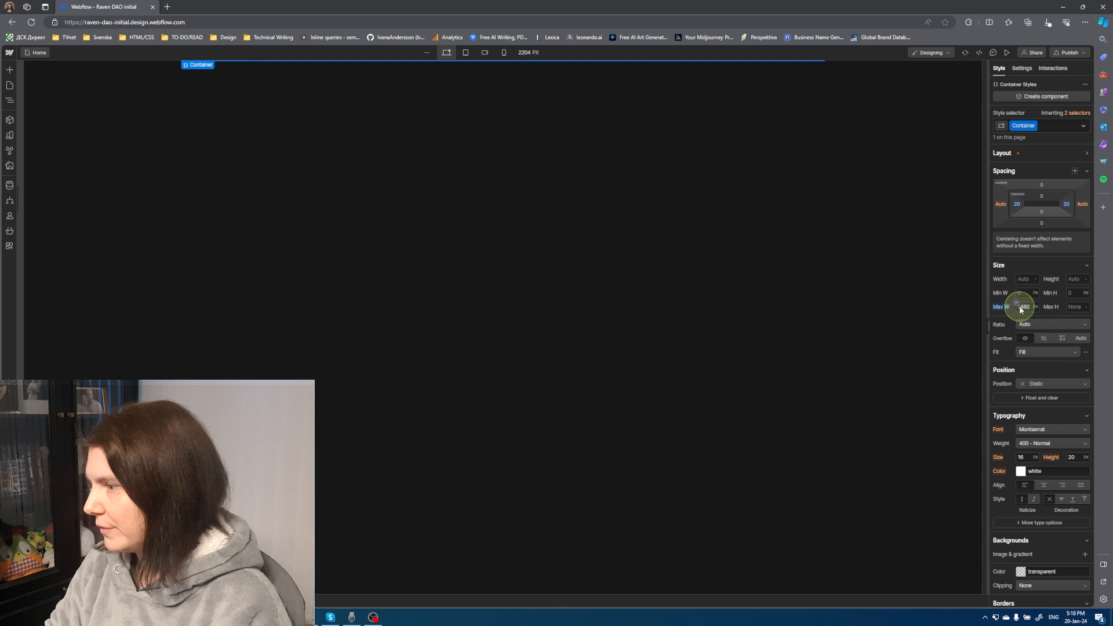
left_click(1018, 303)
left_click(1002, 308)
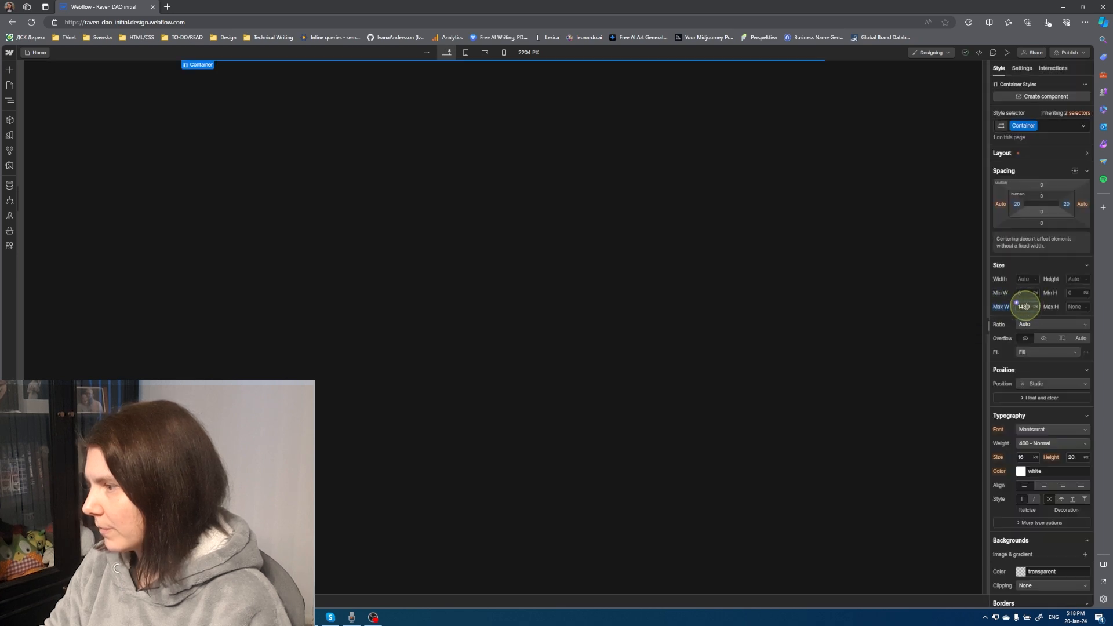
key("shift+Left")
key("shift+Left")
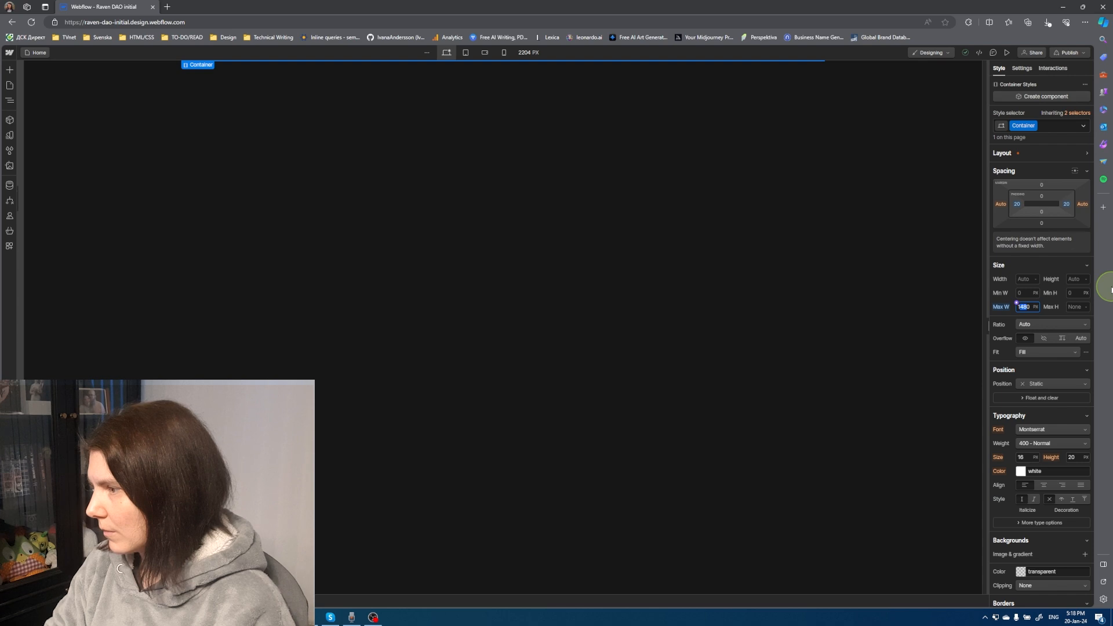
type("5")
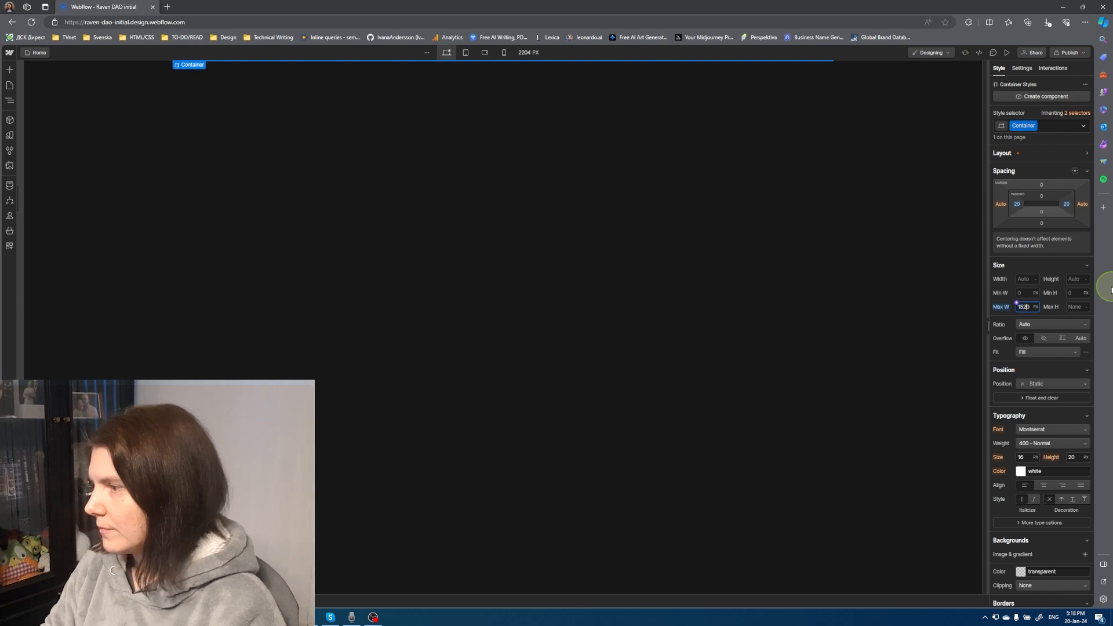
type("2")
key("Return")
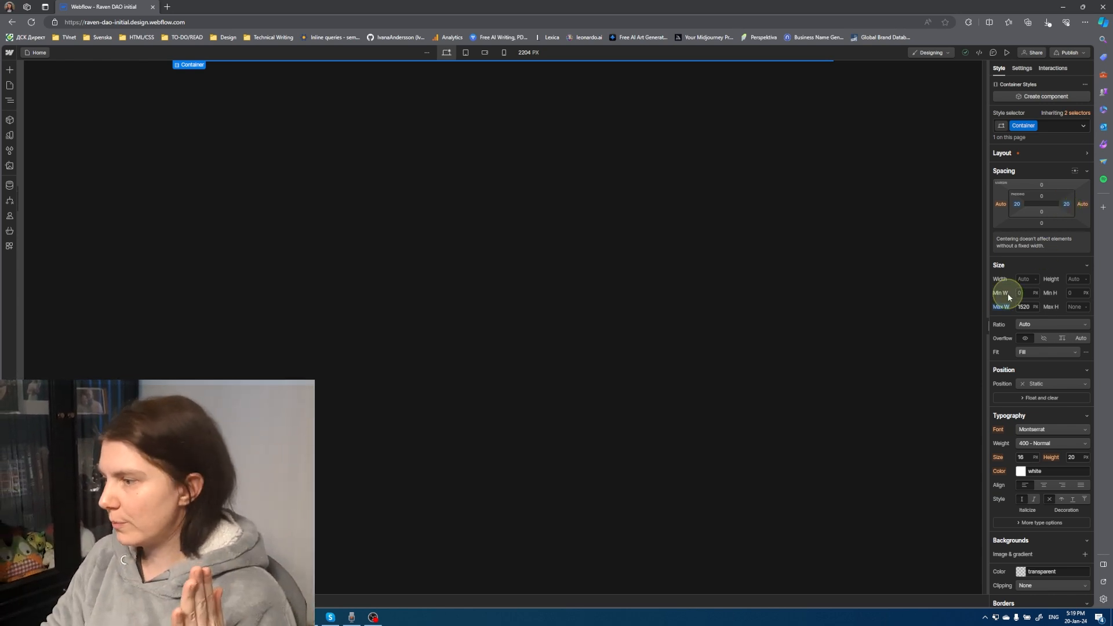
Narrow the desktop canvas and add a Section inside the Container
left_click_drag(988, 324, 877, 330)
left_click(33, 128)
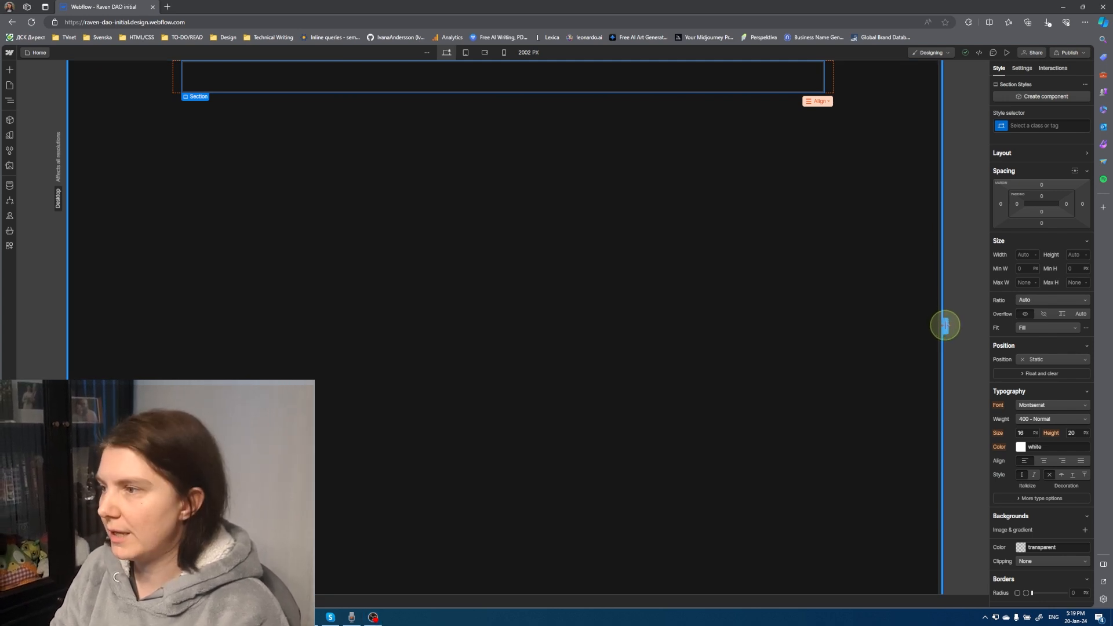
Resize the canvas to about 1518 px and 1590 px to examine the Container's side padding around the Section
left_click_drag(946, 325, 840, 338)
left_click(817, 76)
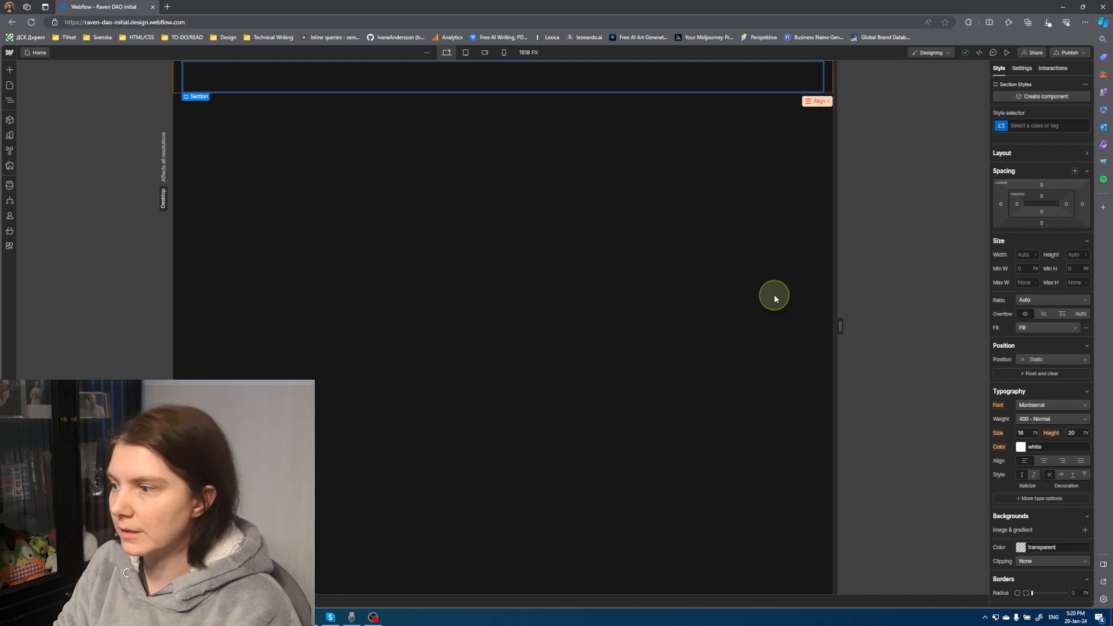
mouse_move(840, 324)
left_mouse_down()
mouse_move(721, 330)
mouse_move(854, 333)
left_mouse_up()
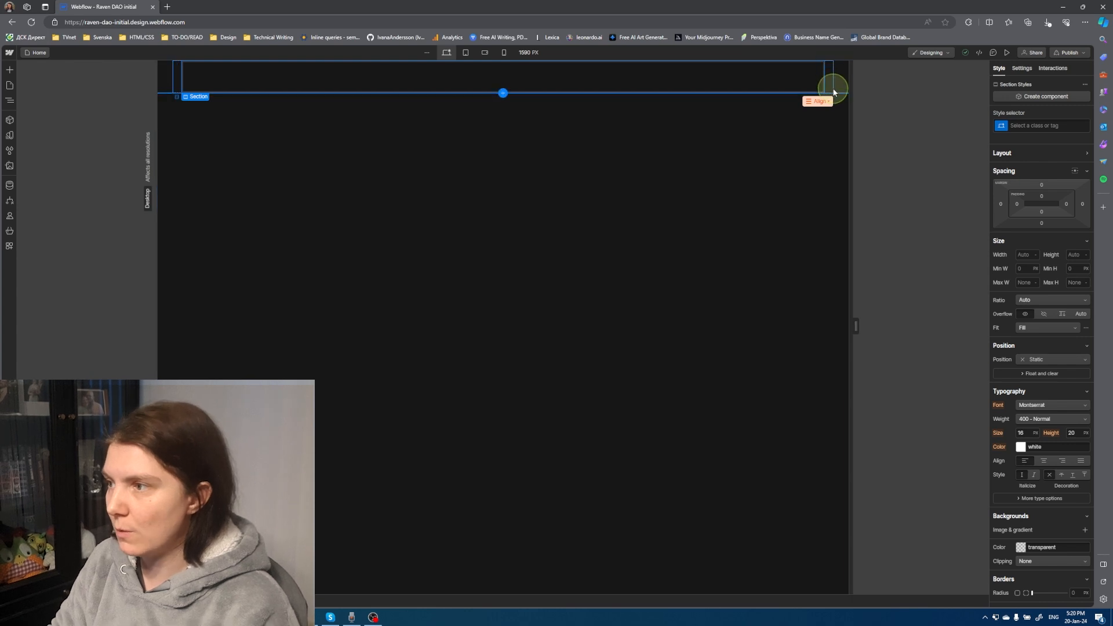
Widen the desktop canvas to 2198 px and change the Section's HTML tag to Header
left_click_drag(856, 326, 813, 331)
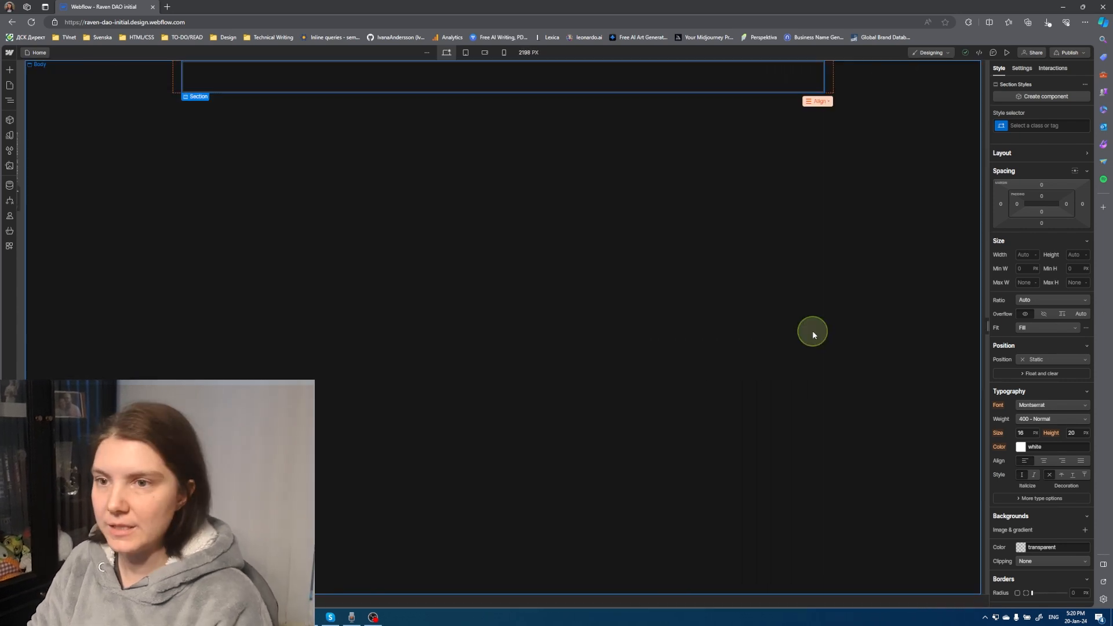
left_click(200, 98)
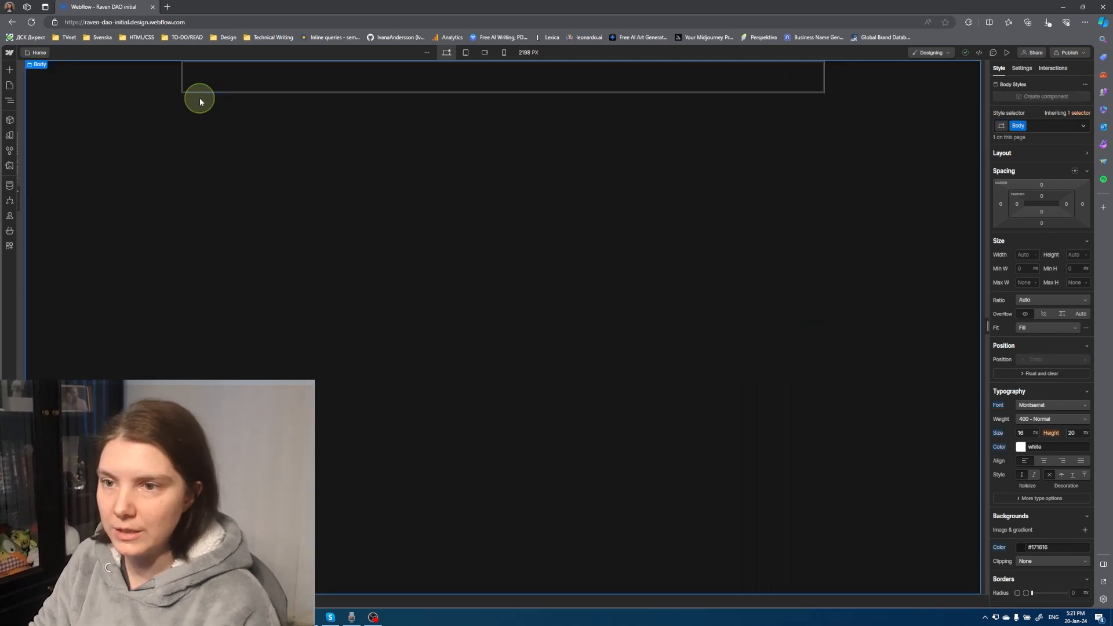
left_click(202, 86)
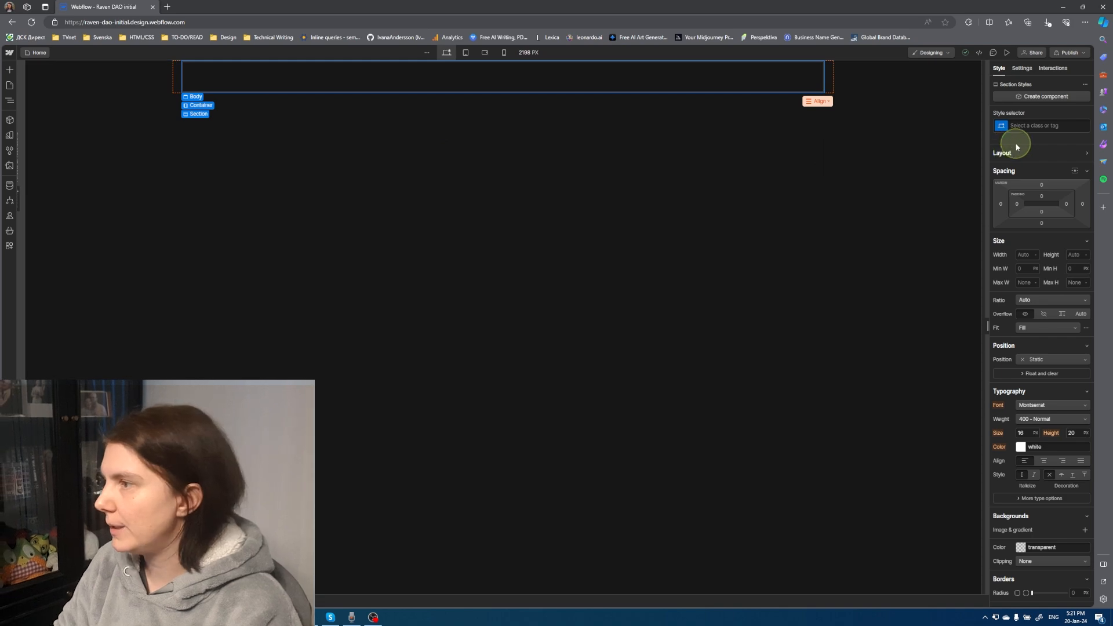
left_click(1021, 68)
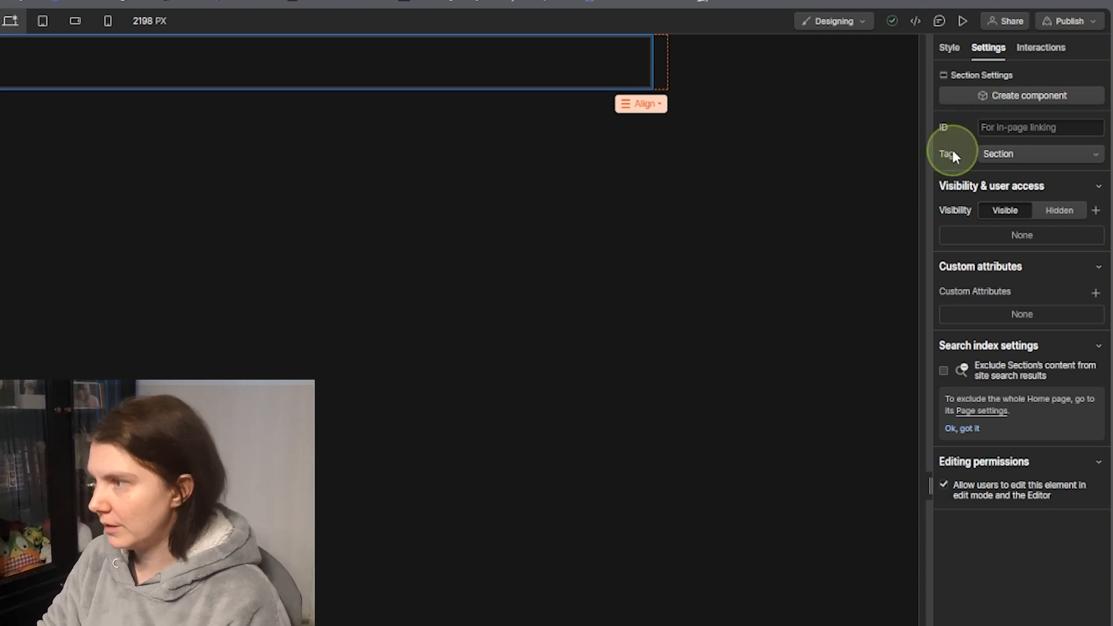
left_click(999, 155)
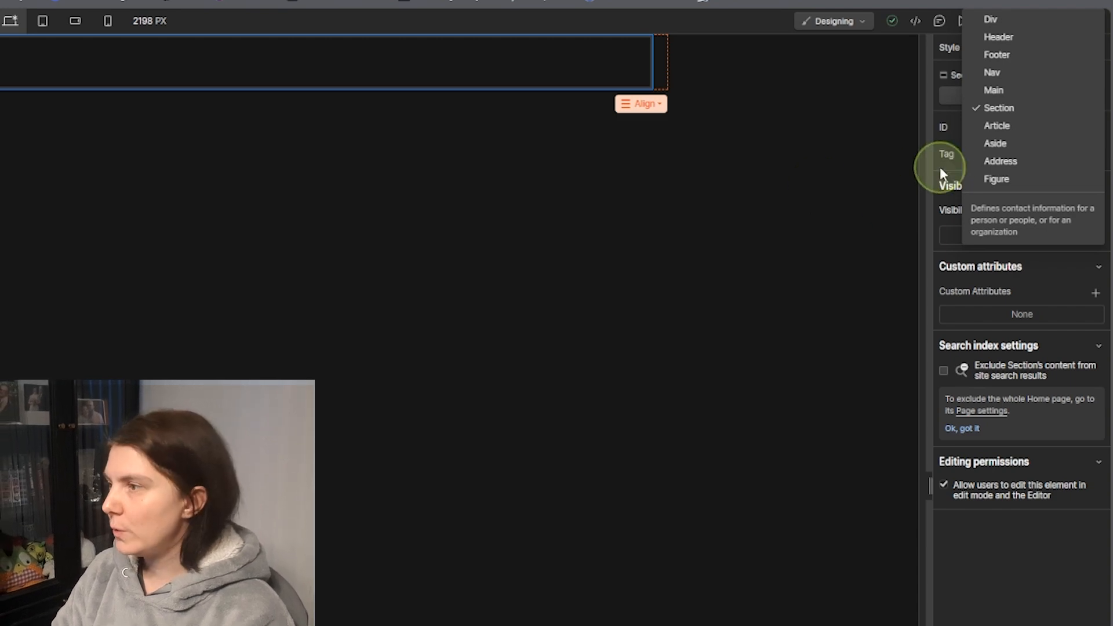
left_click(998, 37)
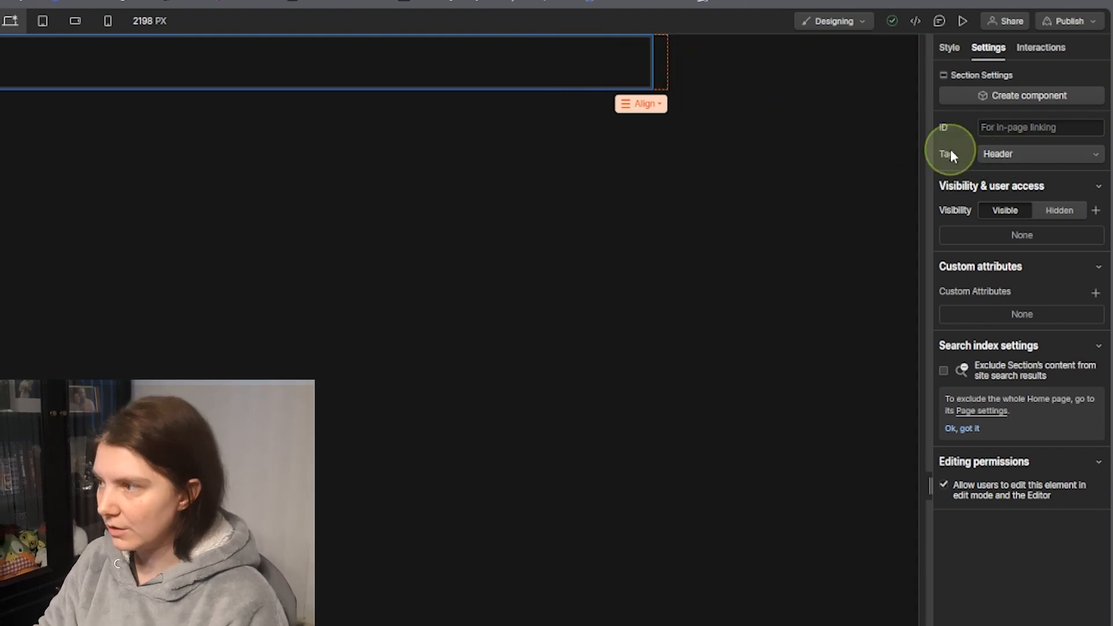
left_click(999, 154)
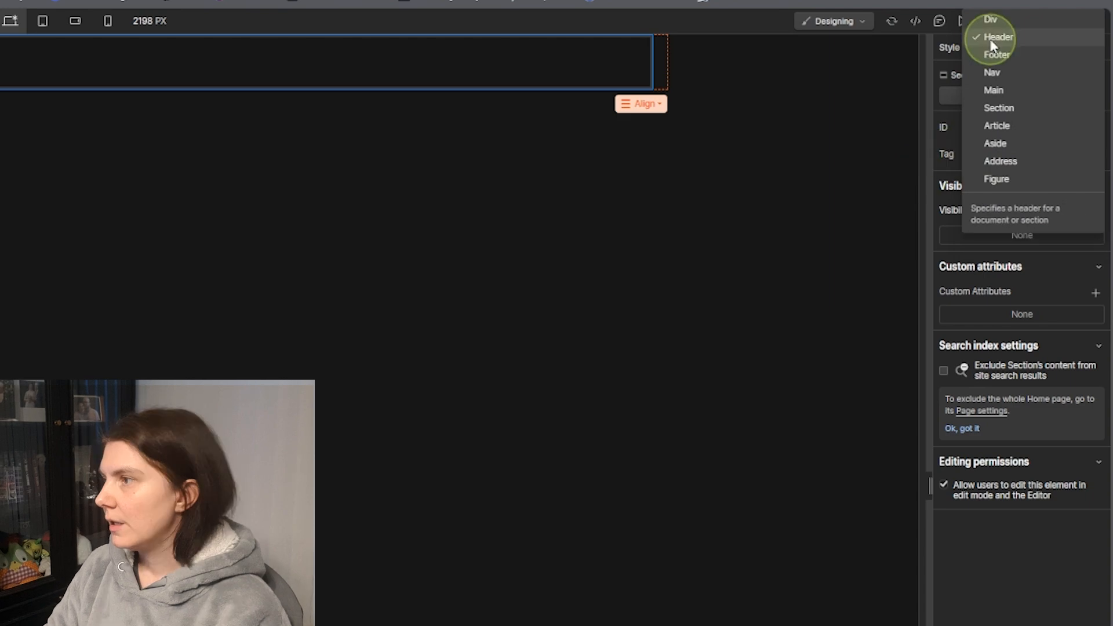
left_click(952, 155)
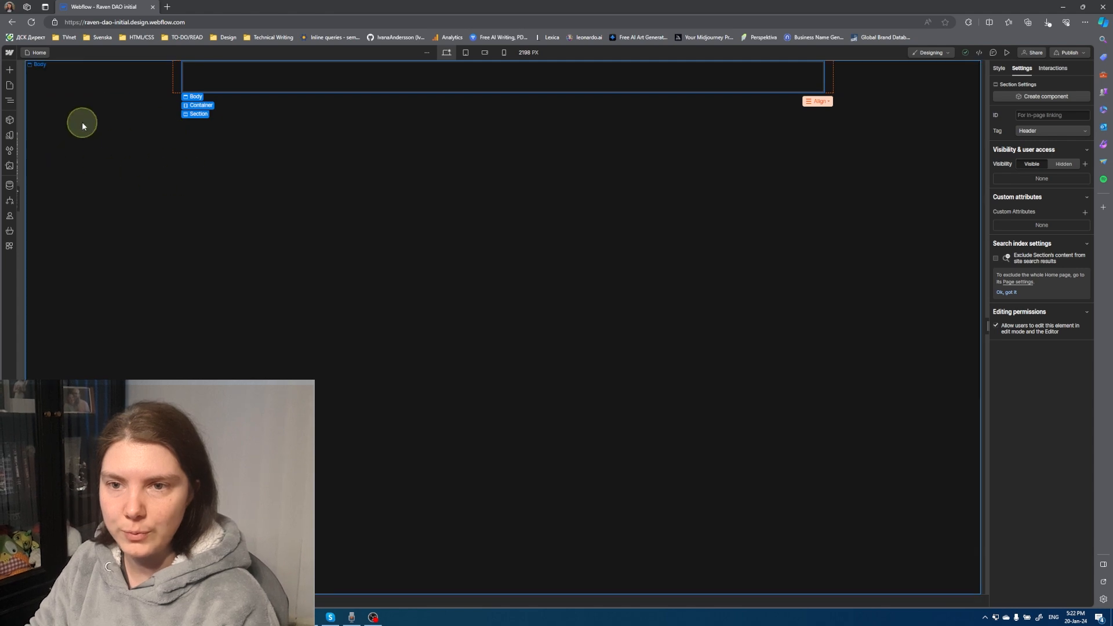
Add the prebuilt Navbar No Shadow layout to the page below the Container
left_click(11, 101)
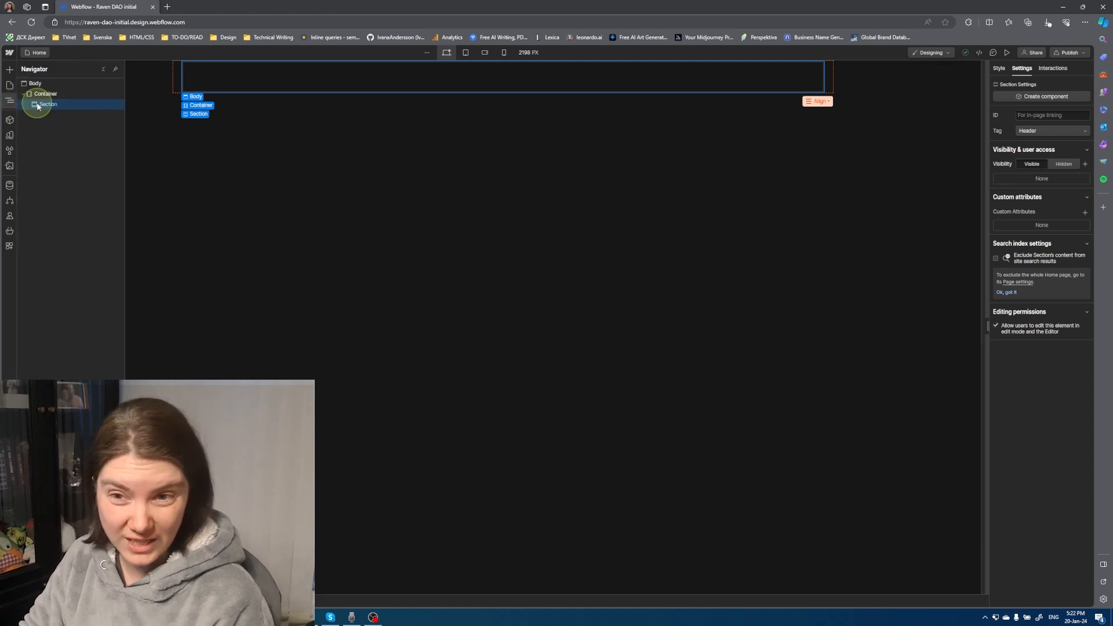
key("a")
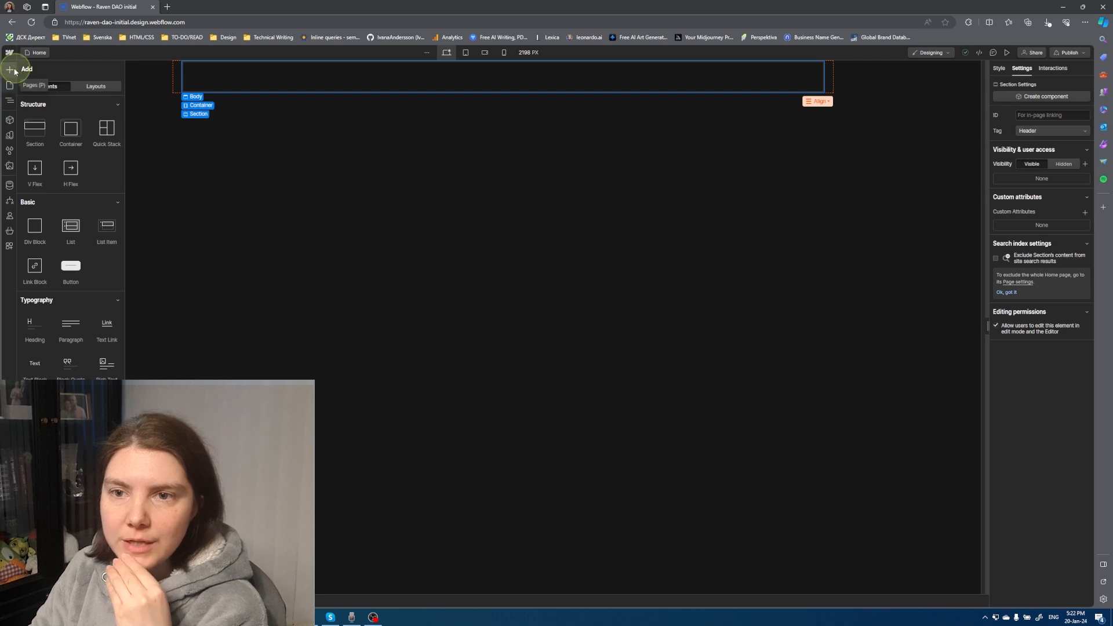
left_click(10, 104)
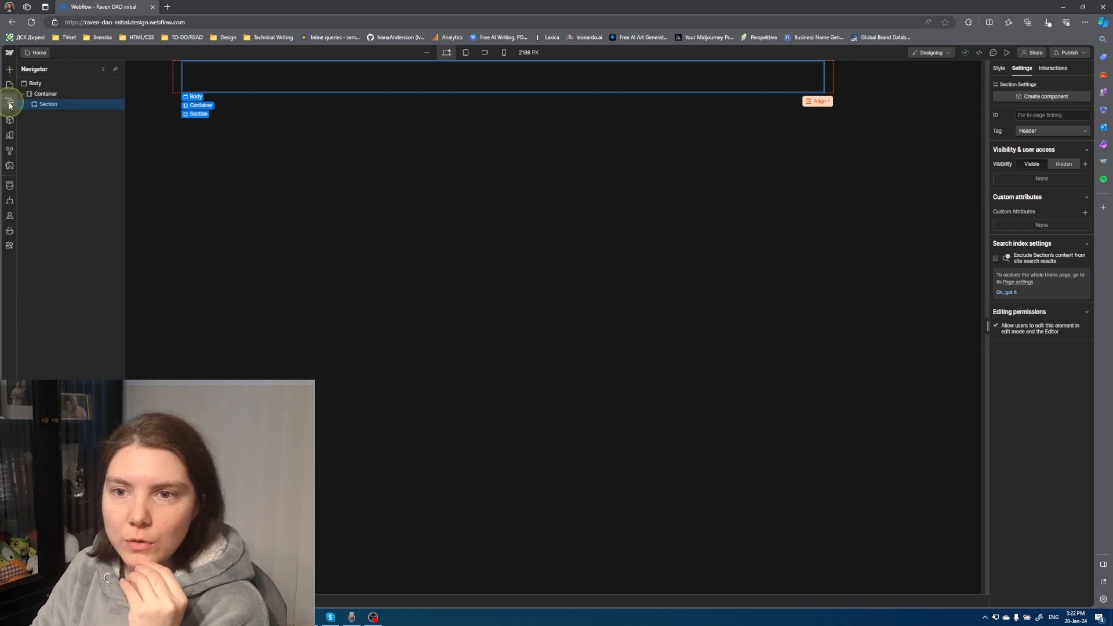
left_click(227, 134)
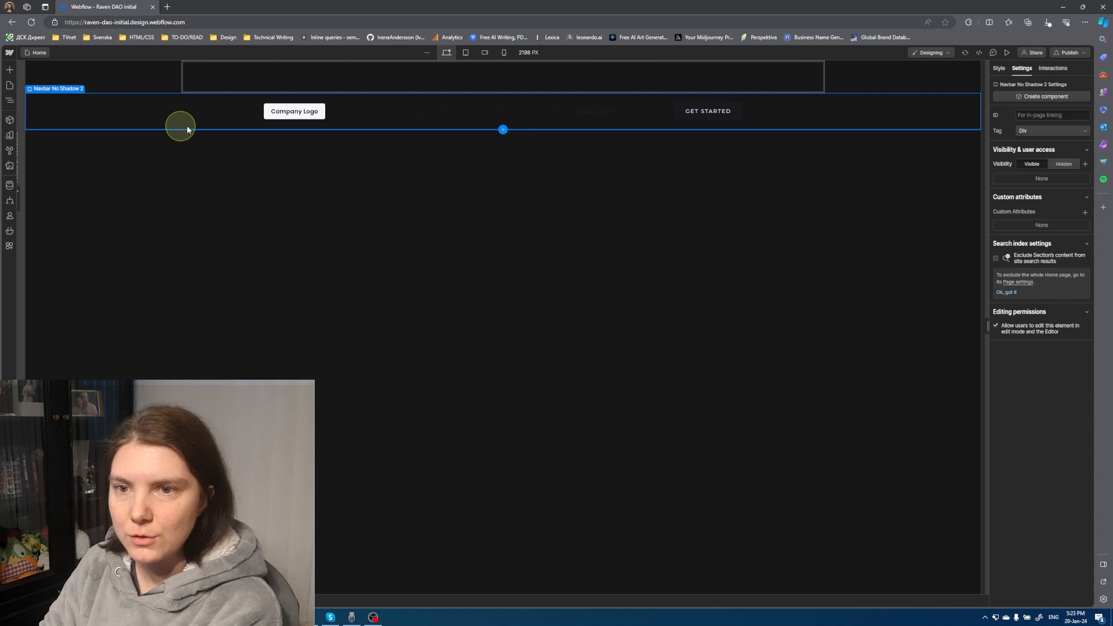
Examine the prebuilt navbar's nested elements and the styles of its Container Regular 2
mouse_move(64, 91)
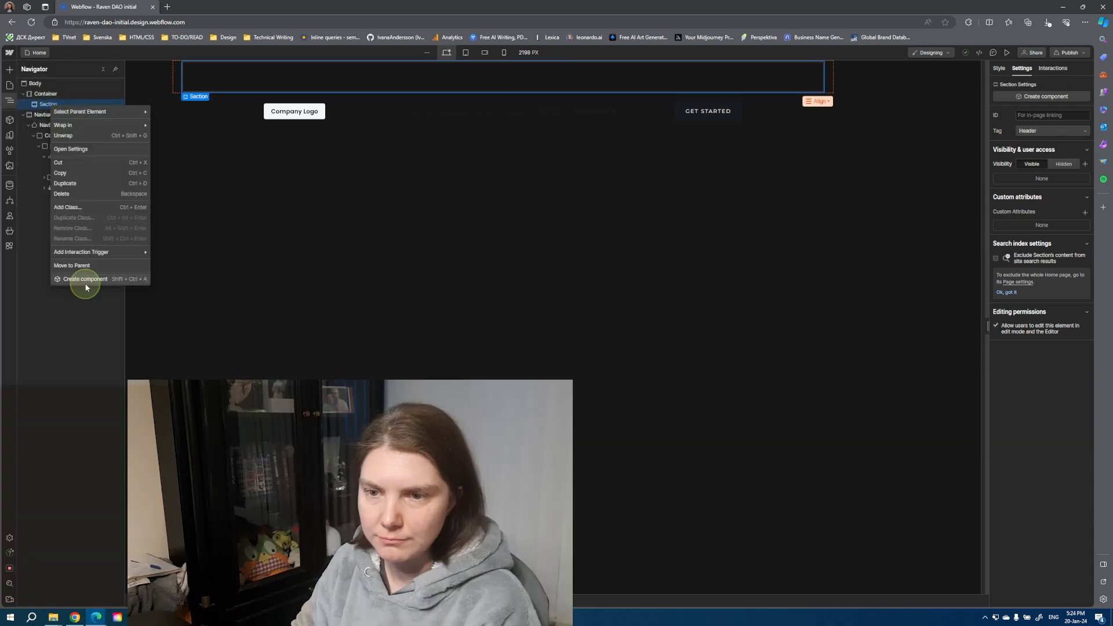
left_click(44, 117)
left_click(9, 69)
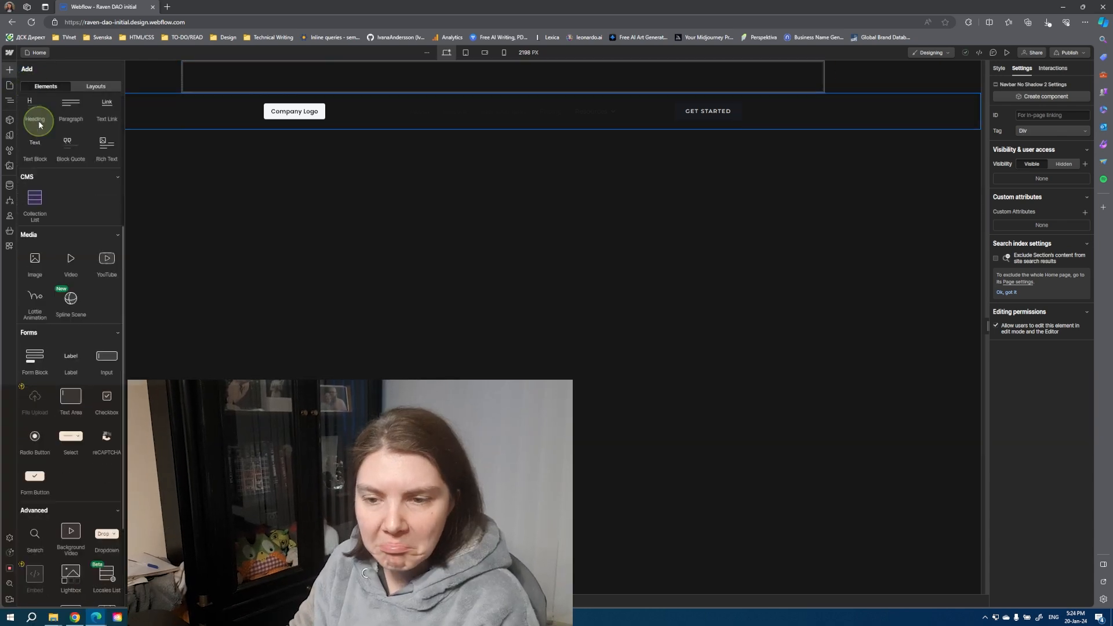
left_click(9, 86)
left_click(9, 99)
left_click(68, 135)
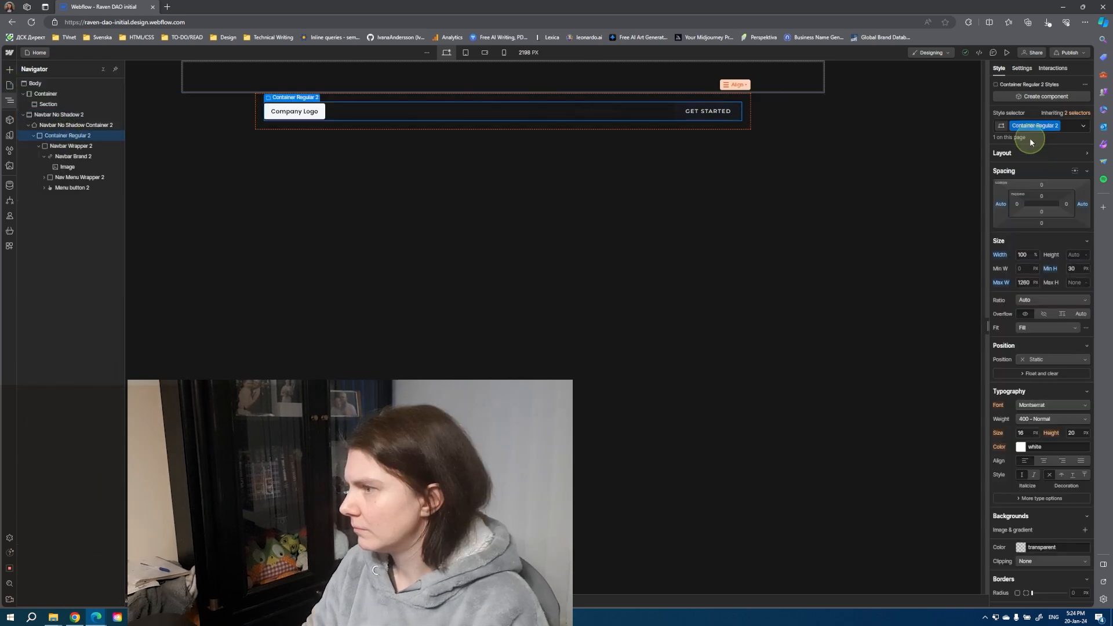
Add an H Flex inside the Section and place a Link Block in it
left_click(54, 105)
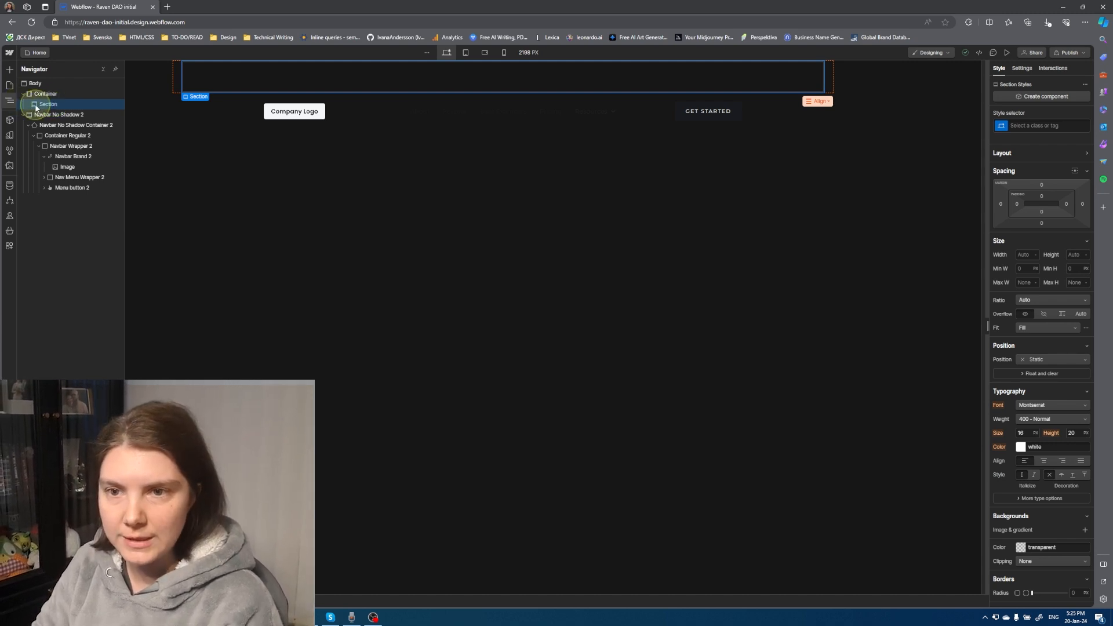
key("a")
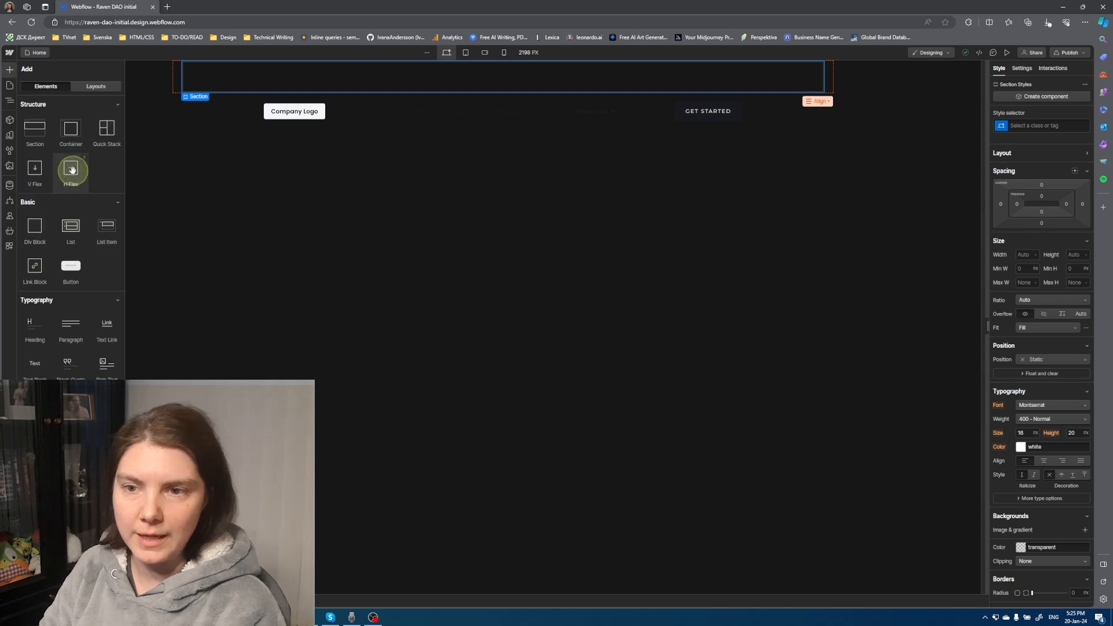
mouse_move(85, 156)
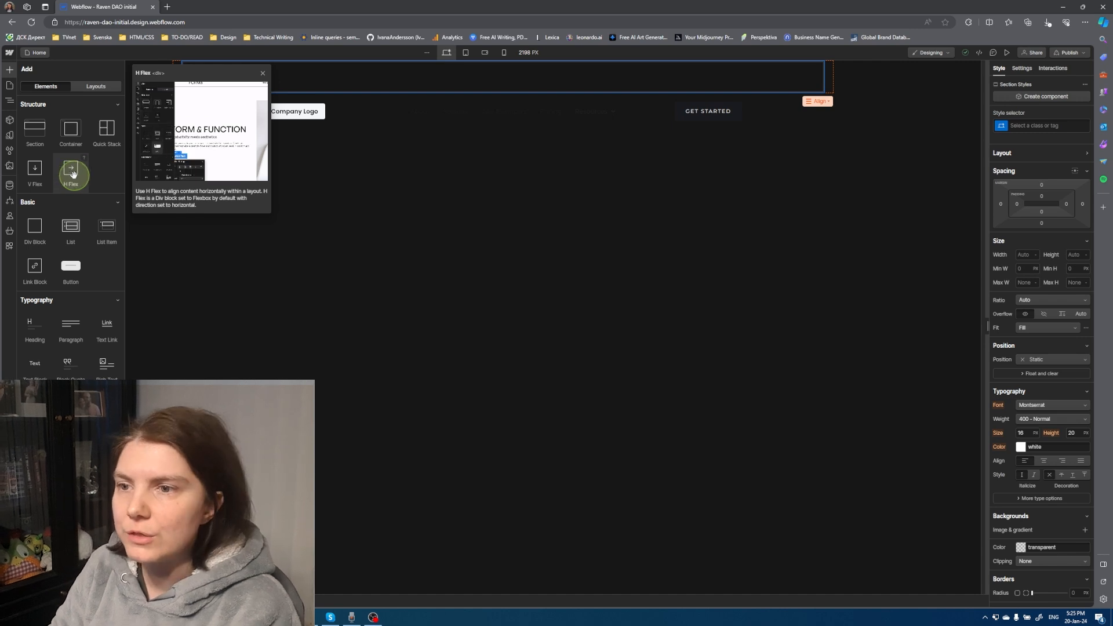
left_click(71, 174)
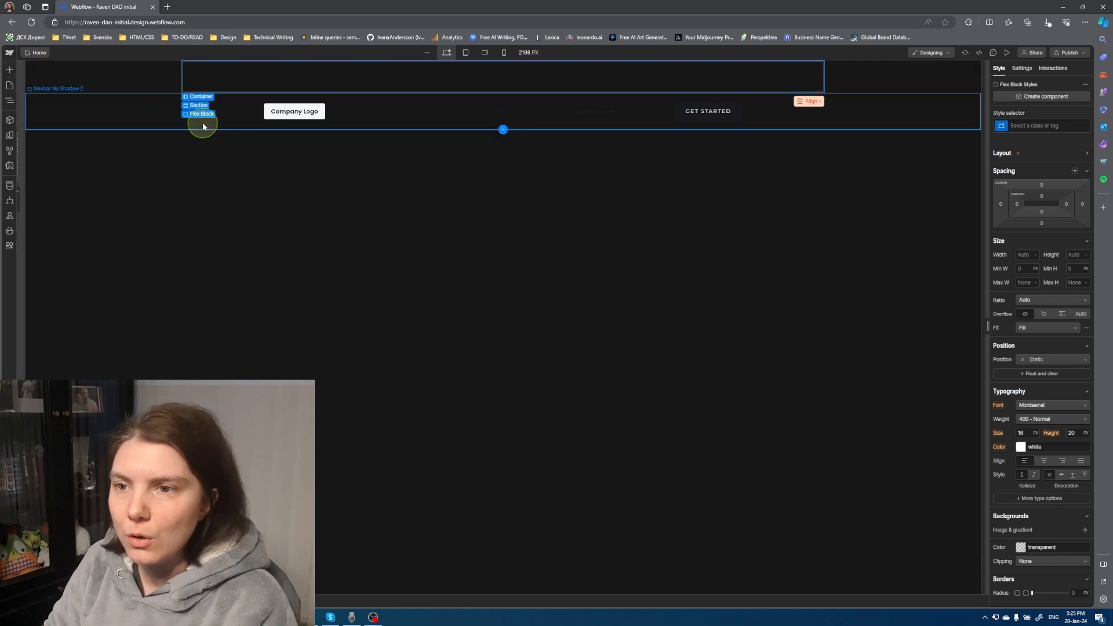
left_click(9, 69)
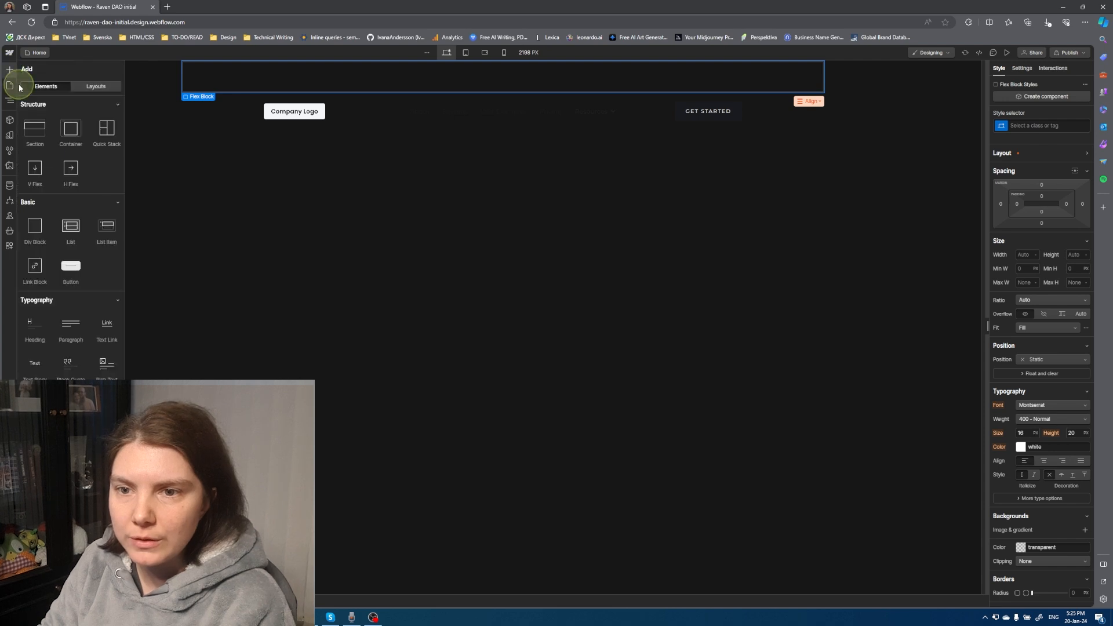
left_click(34, 265)
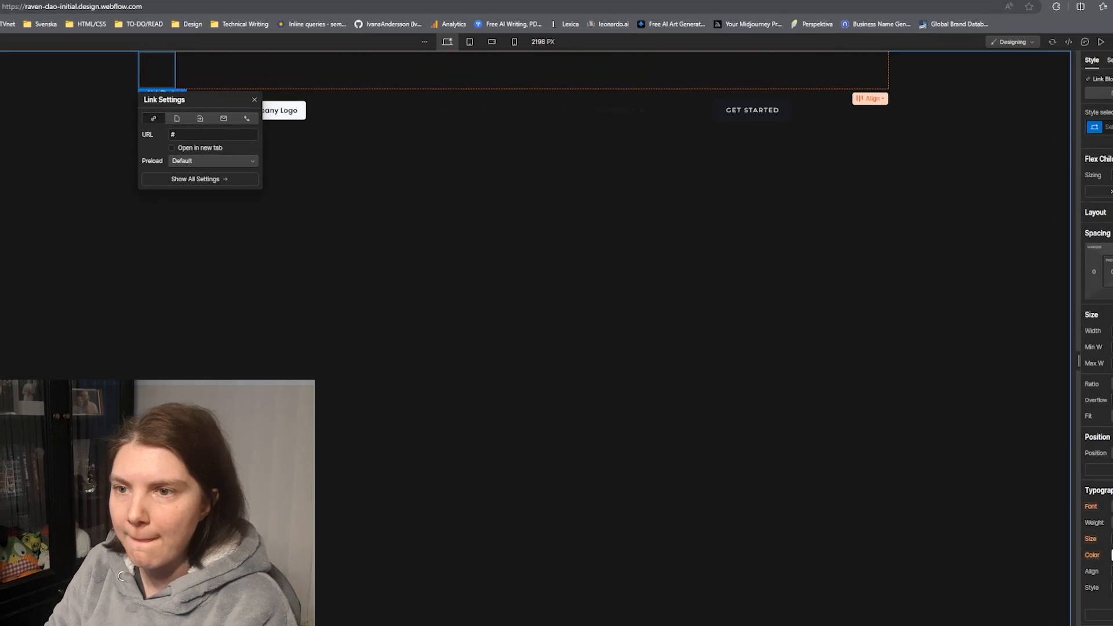
Enter "/" as the Link Block's URL and switch its link type to Page
left_click(164, 118)
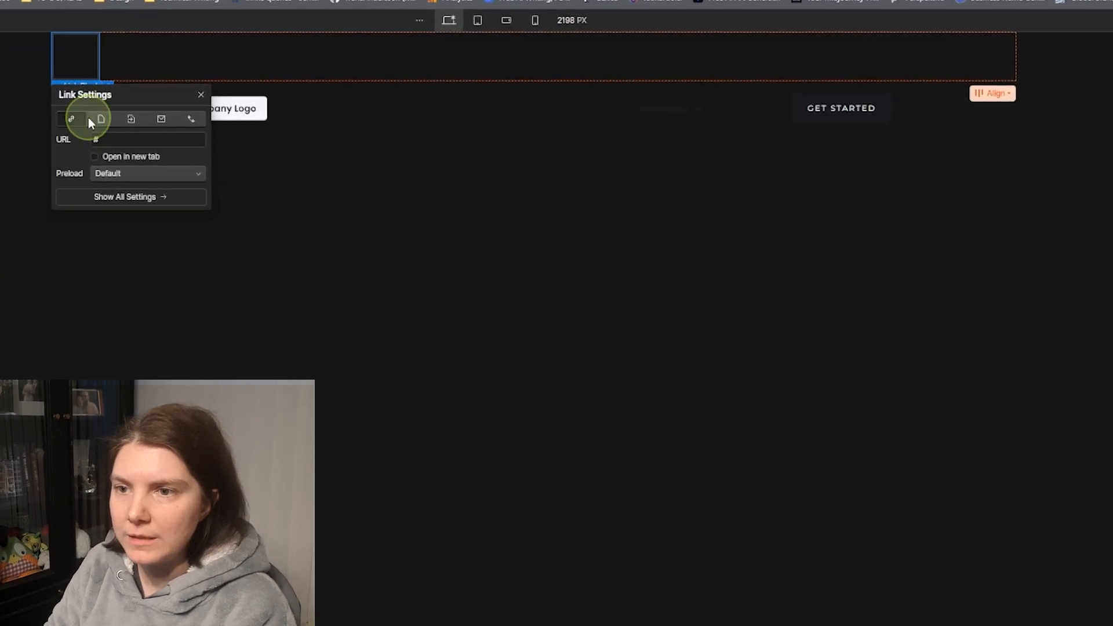
left_click(115, 141)
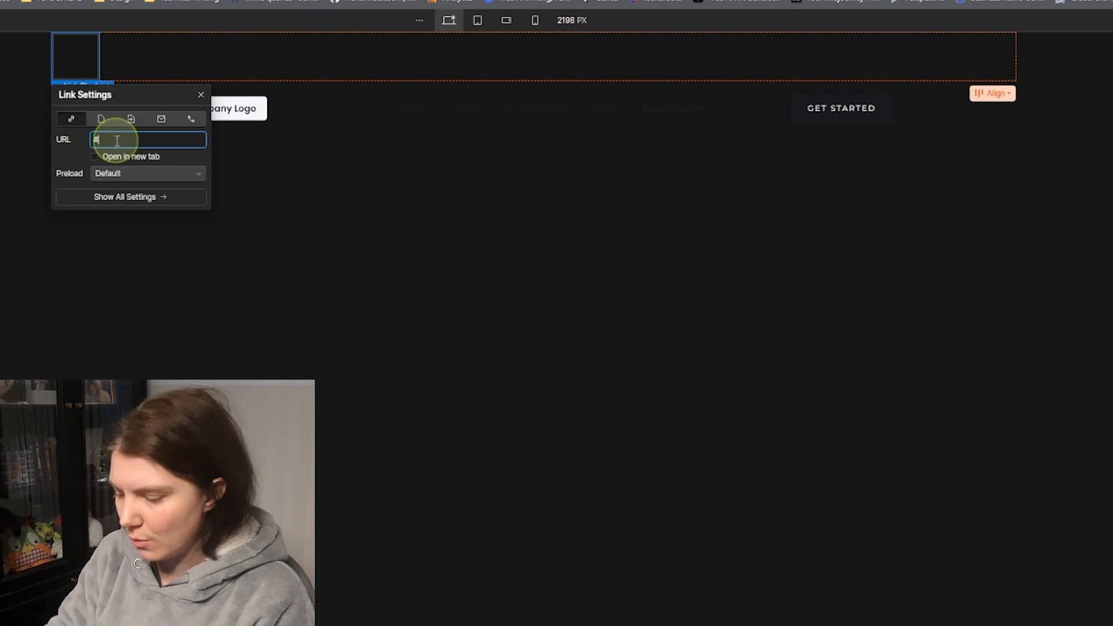
key("BackSpace")
type("/")
left_click(107, 177)
left_click(107, 176)
left_click(102, 120)
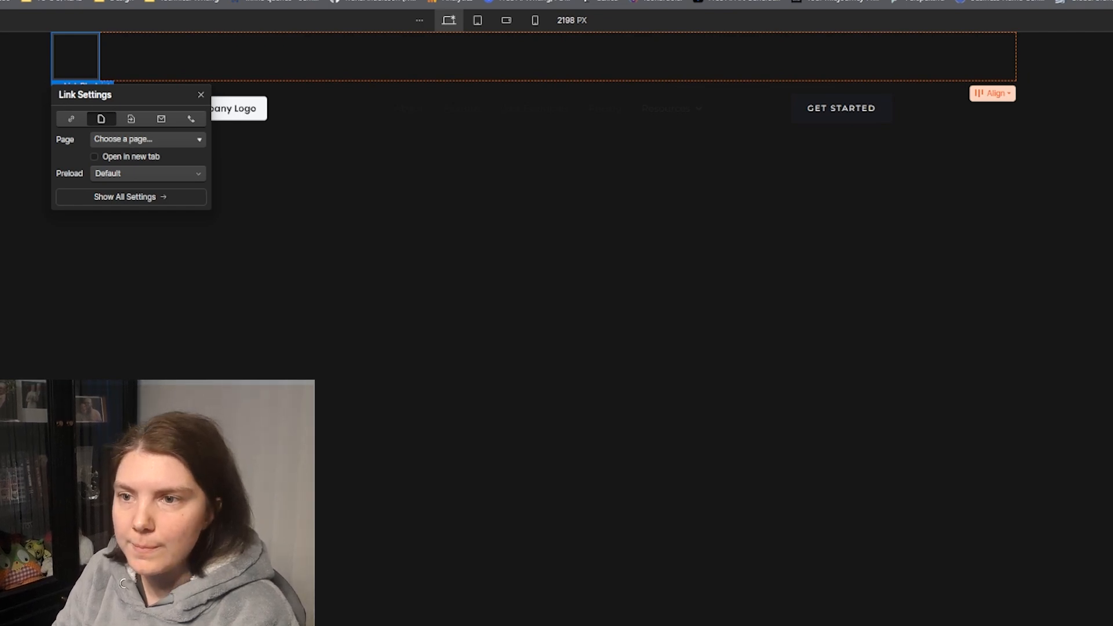
Place the raven-horizontal-colour.svg logo in the Link Block and give it a custom alt text beginning "Company Raven's"
left_click(142, 76)
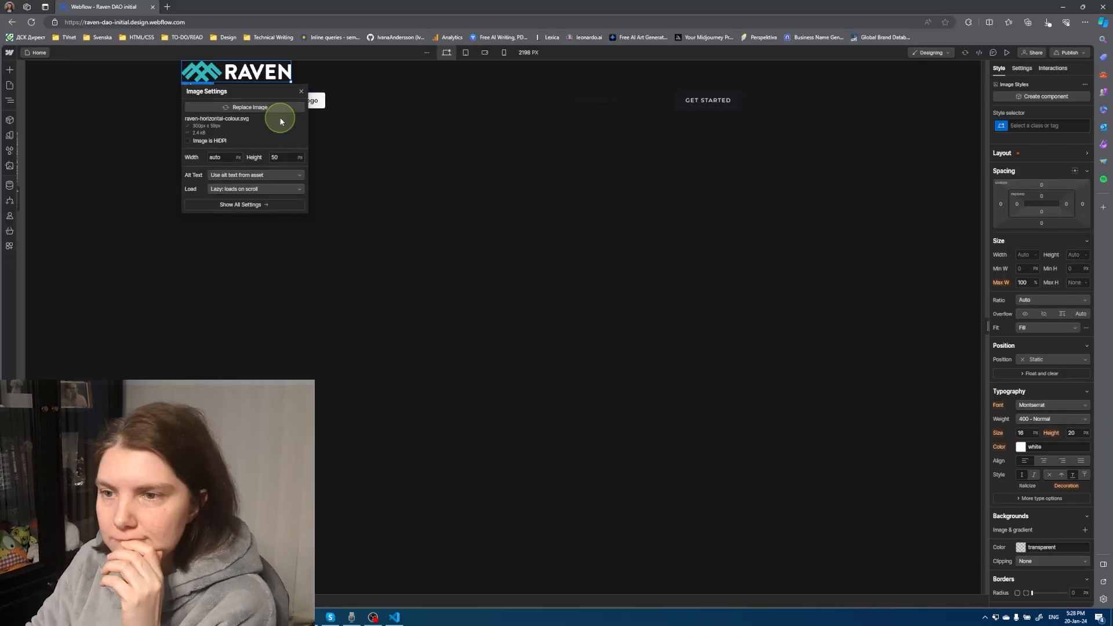
left_click(236, 174)
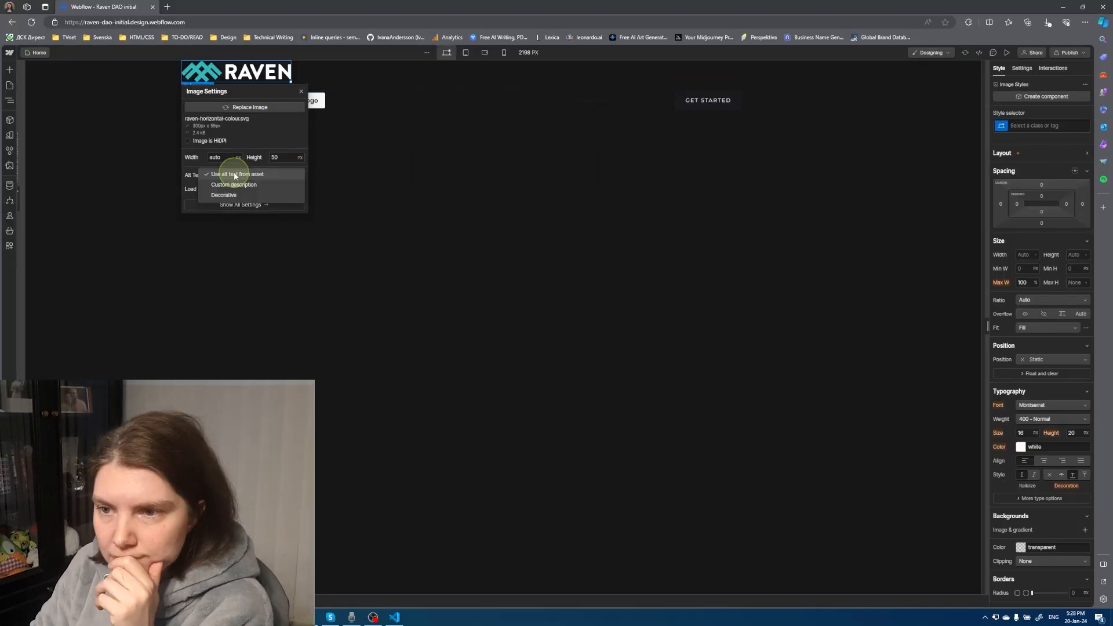
left_click(224, 187)
type("Company Raven's logo")
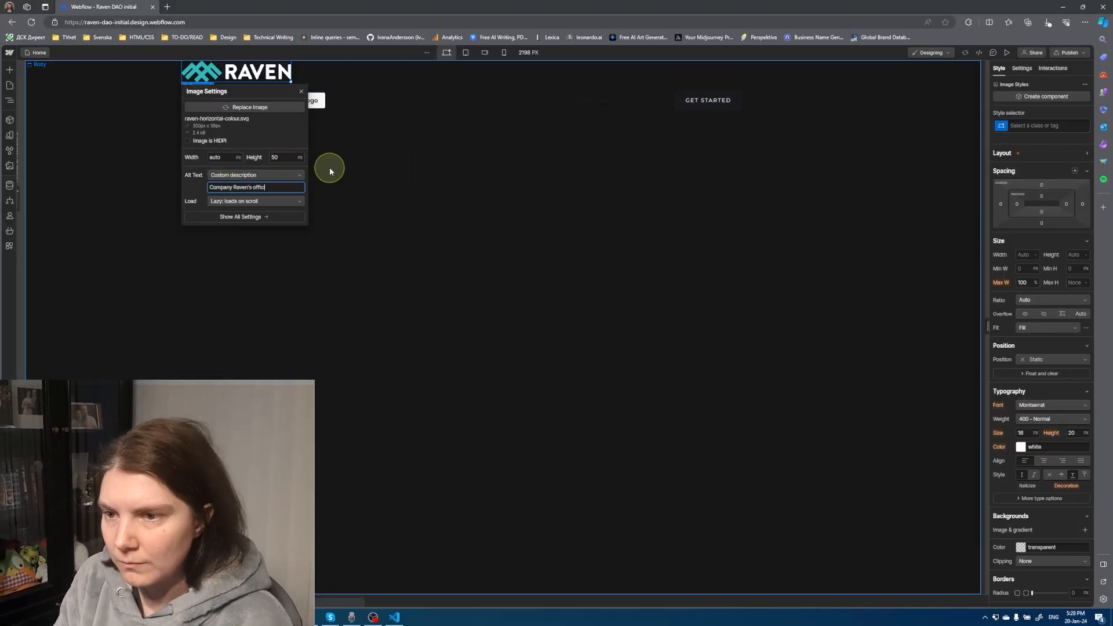
left_click(301, 91)
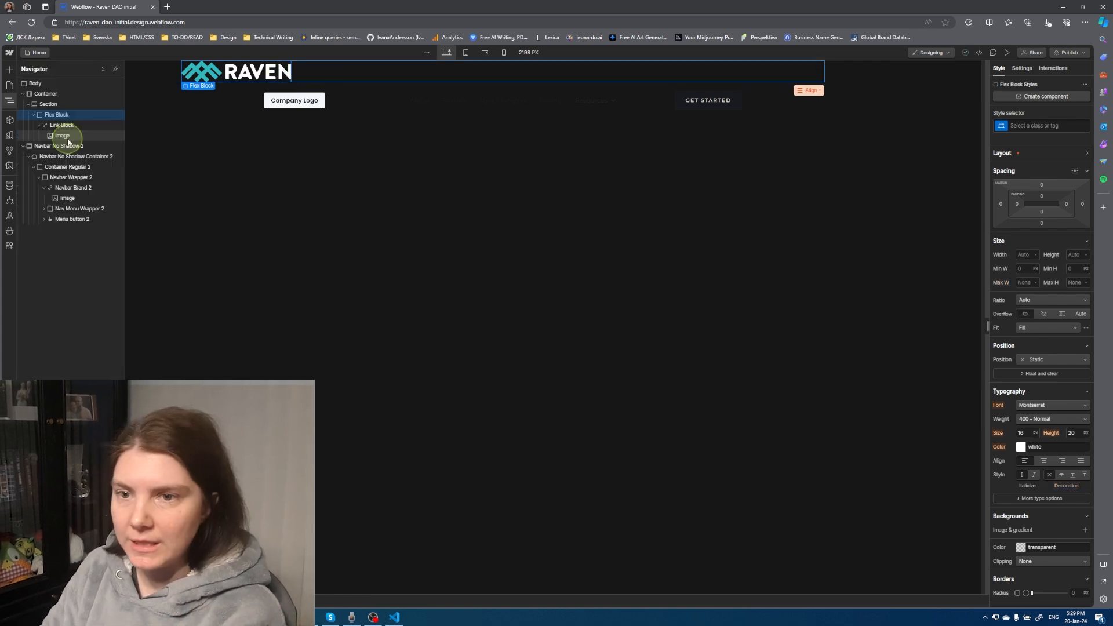
Review the Flex Block, Link Block and logo Image nested in the Section, and collapse the Link Block
left_click(65, 137)
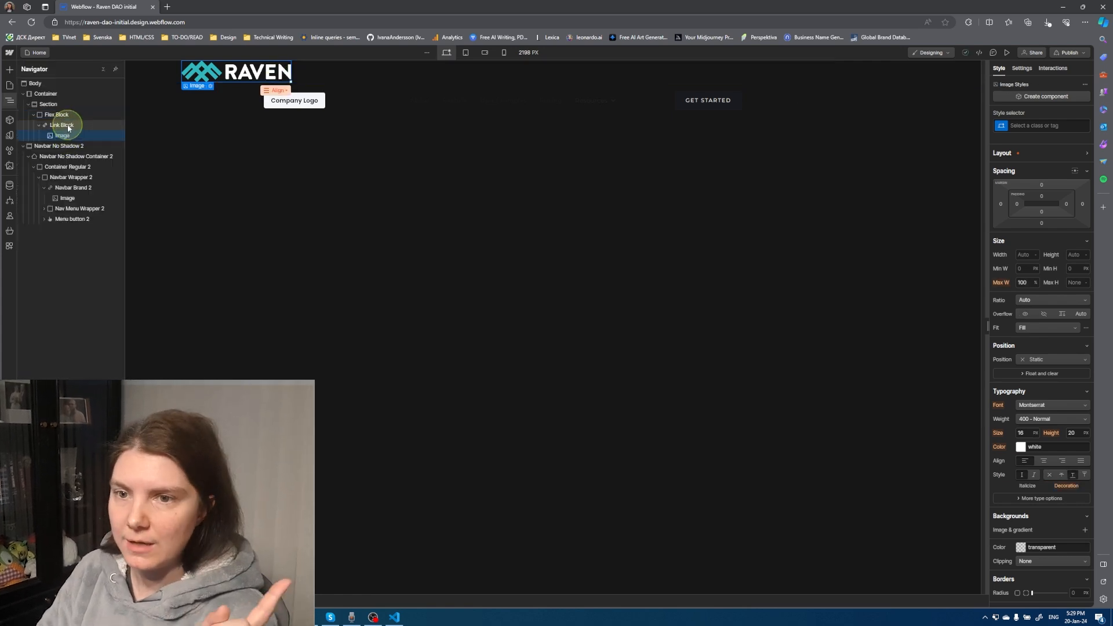
left_click(58, 116)
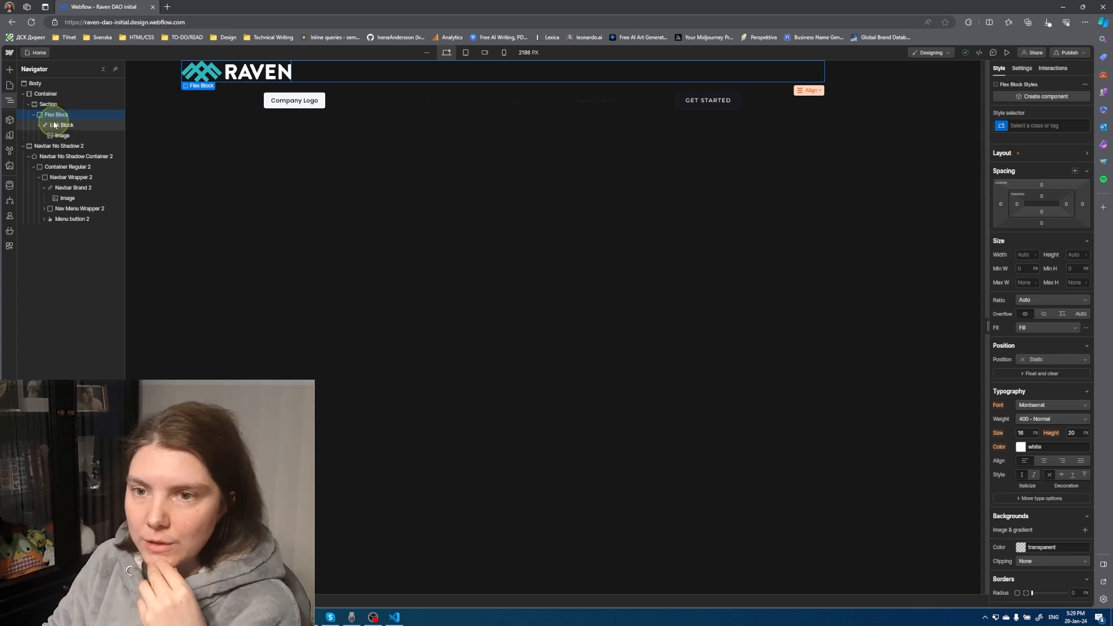
left_click(55, 125)
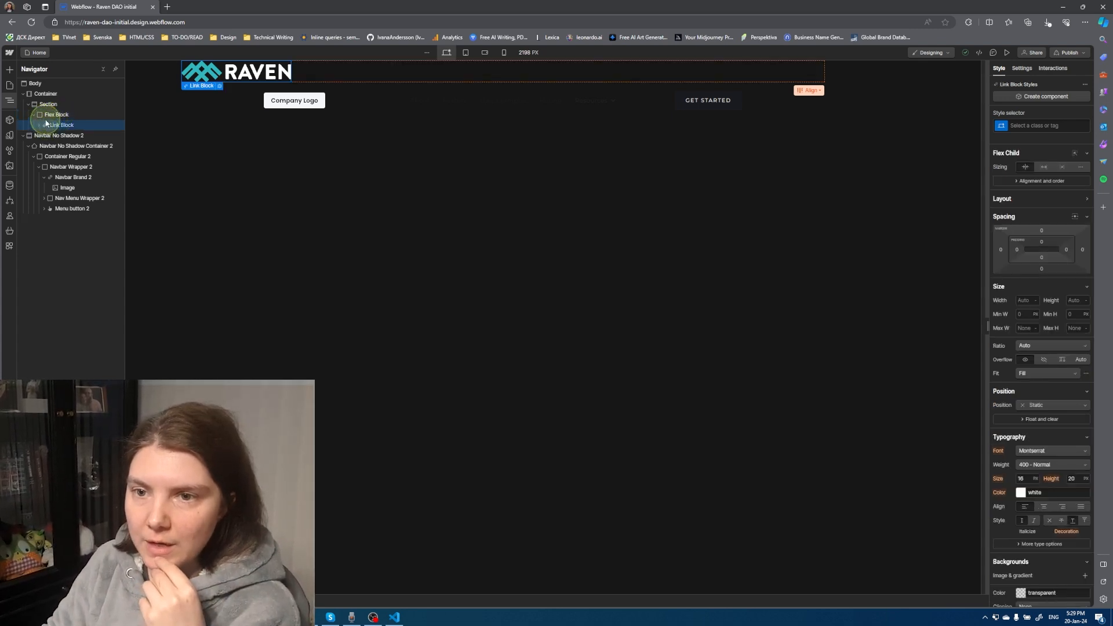
left_click(40, 125)
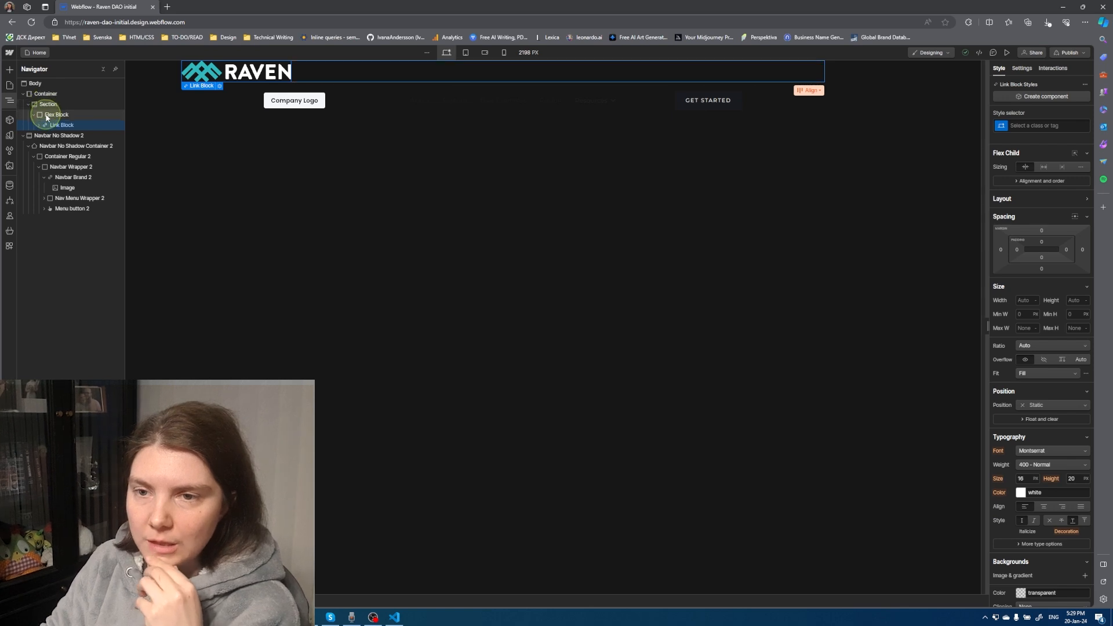
Select the header Section, check the header frame's vertical padding in the Figma design, and return to Webflow
left_click(45, 105)
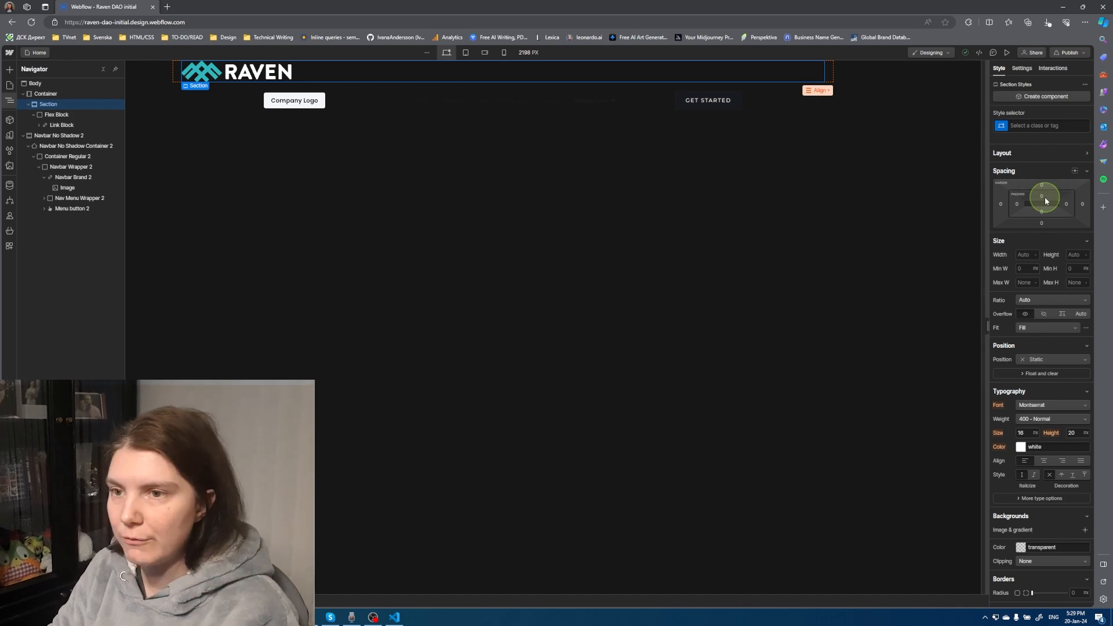
key("alt+Tab")
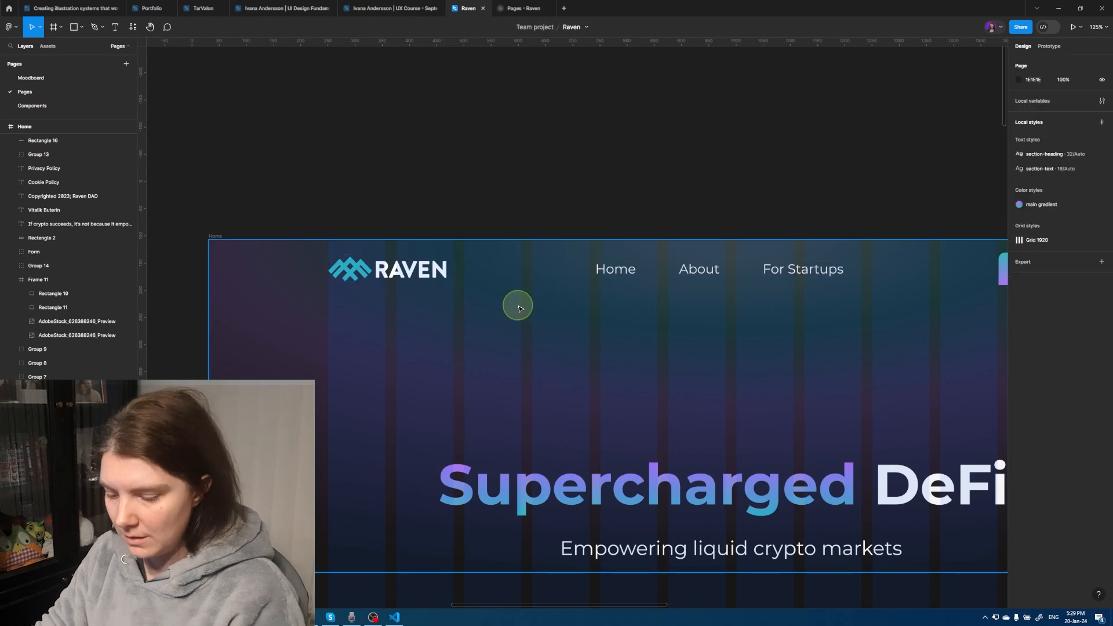
left_click(430, 250)
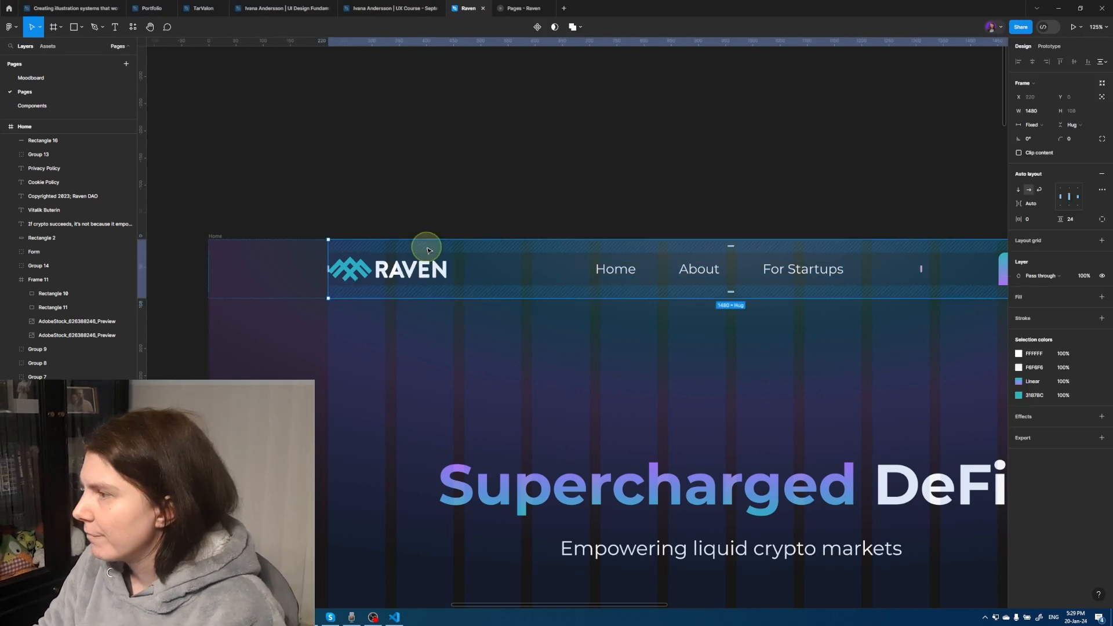
key("alt+Tab")
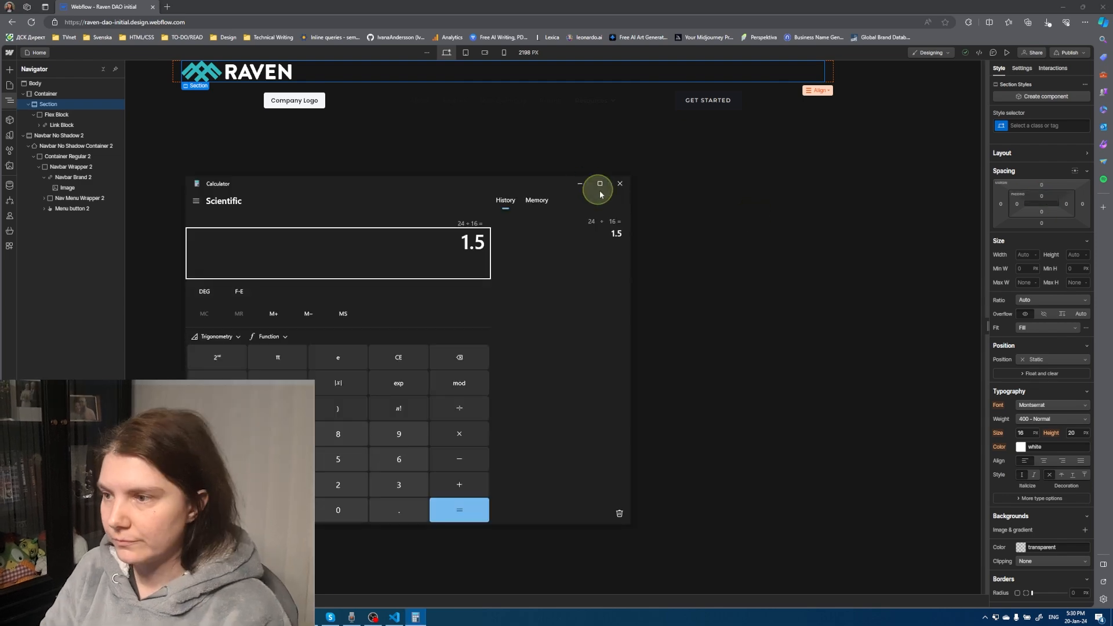
left_click(582, 180)
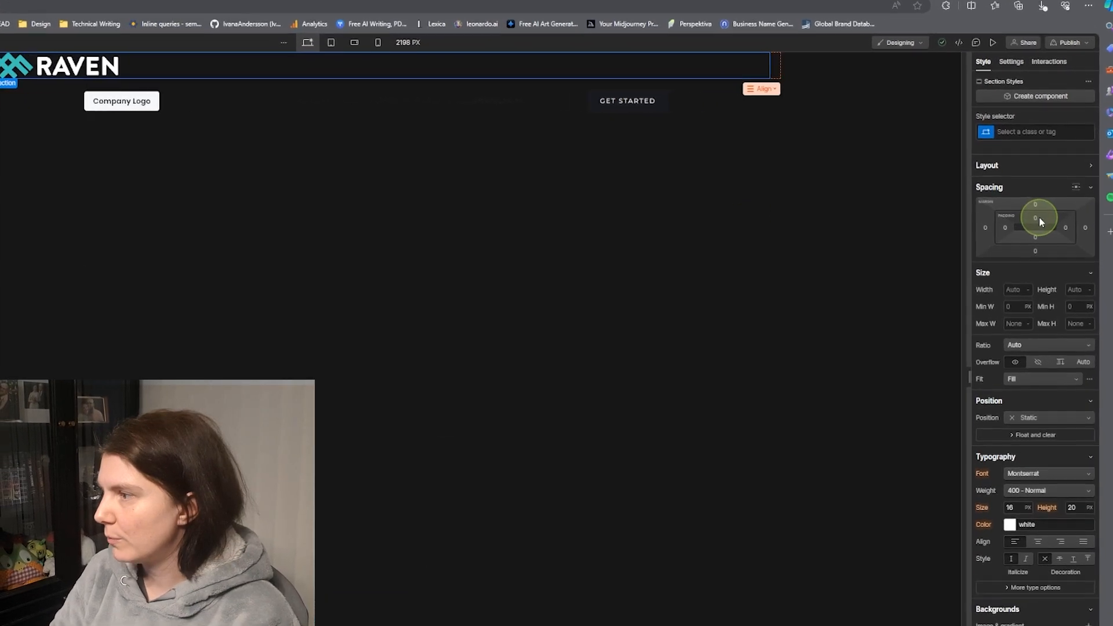
Set the header Section's top padding to 1.5 rem
left_click(1042, 195)
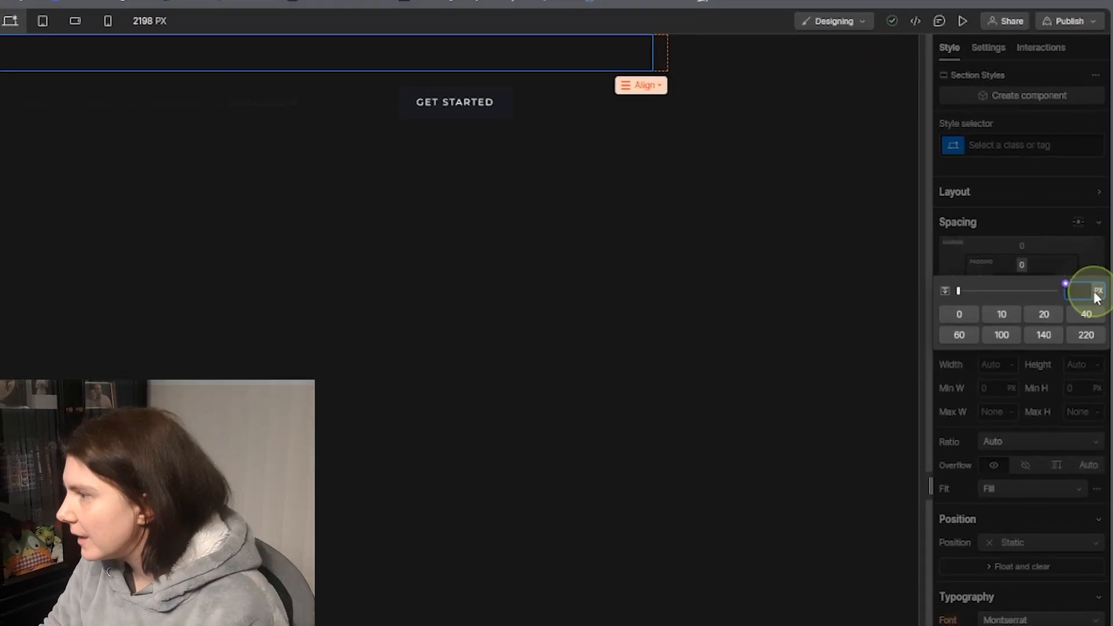
left_click(1098, 291)
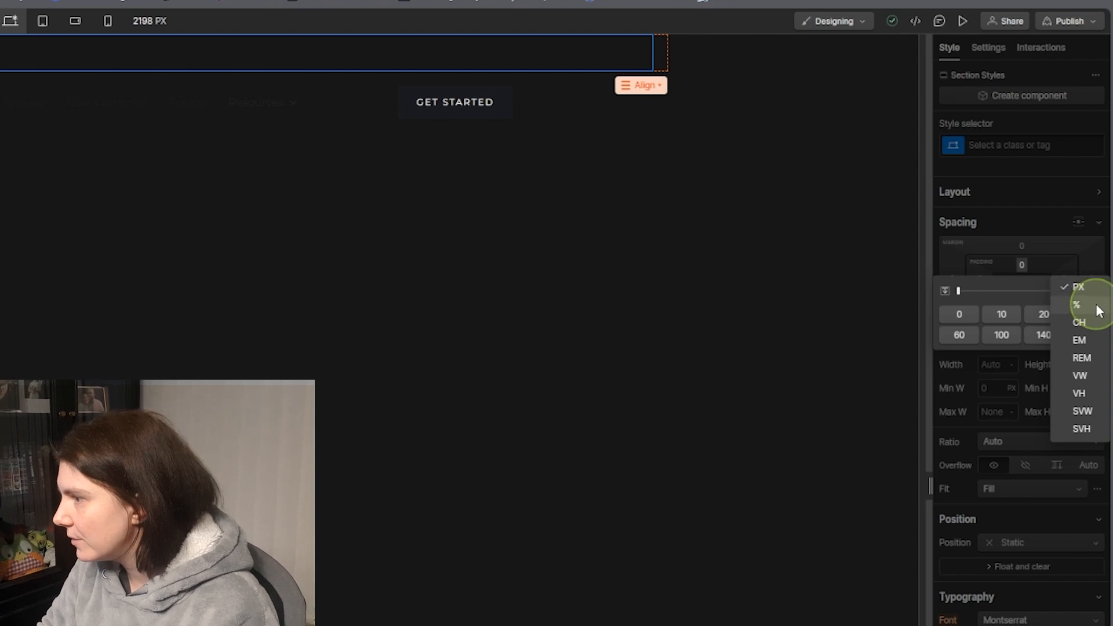
left_click(1082, 359)
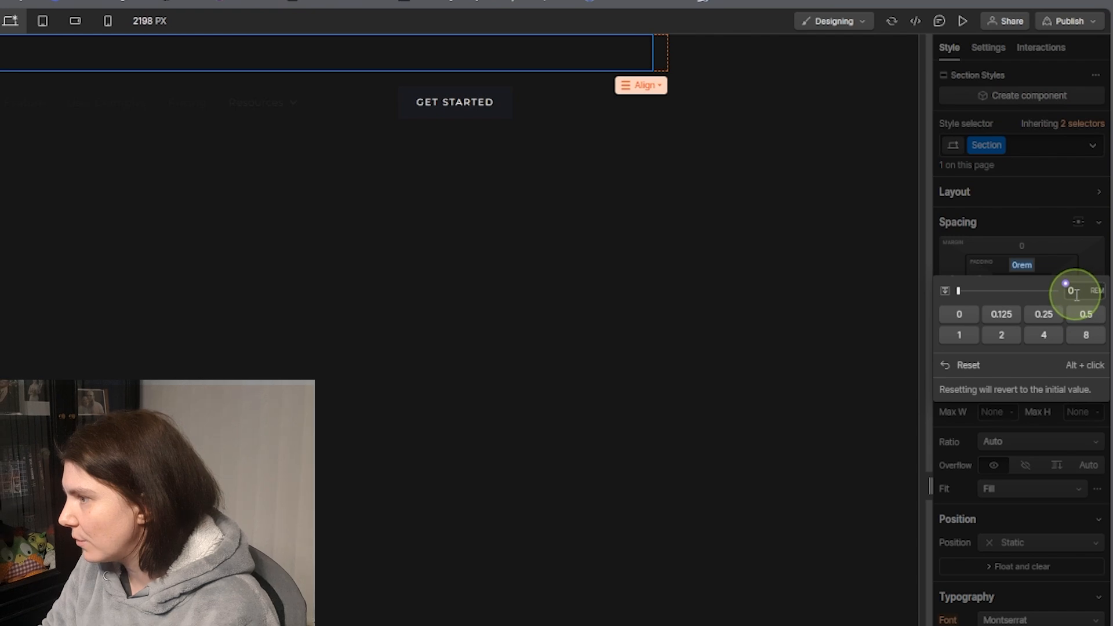
left_click(1076, 294)
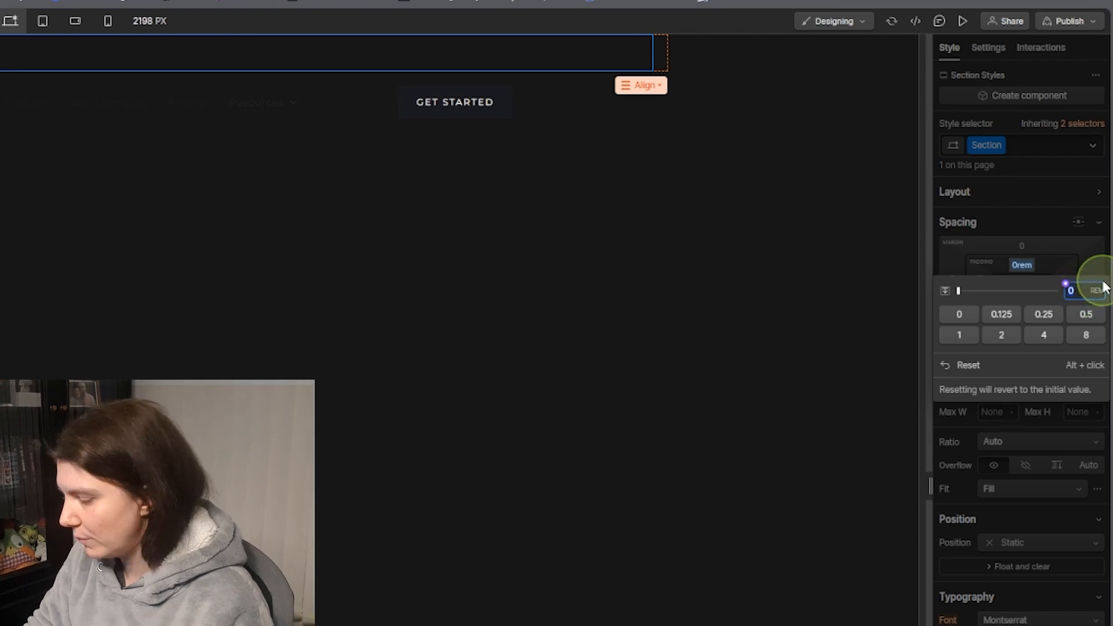
type("1.5")
key("Return")
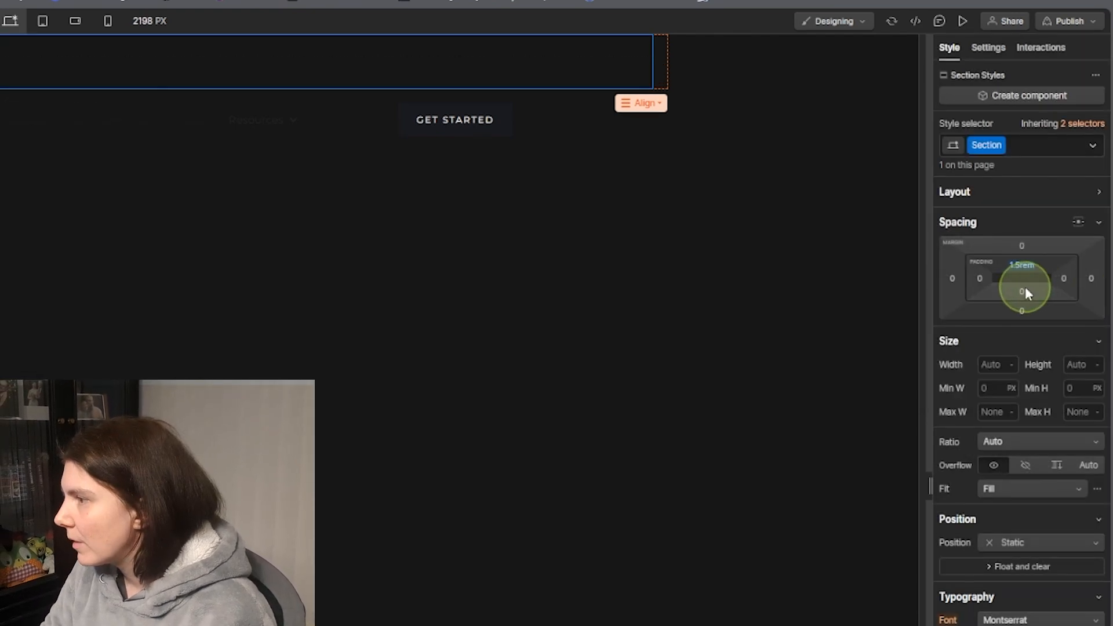
Set the header Section's bottom padding to 1.5 rem
left_click(1022, 292)
left_click(1097, 317)
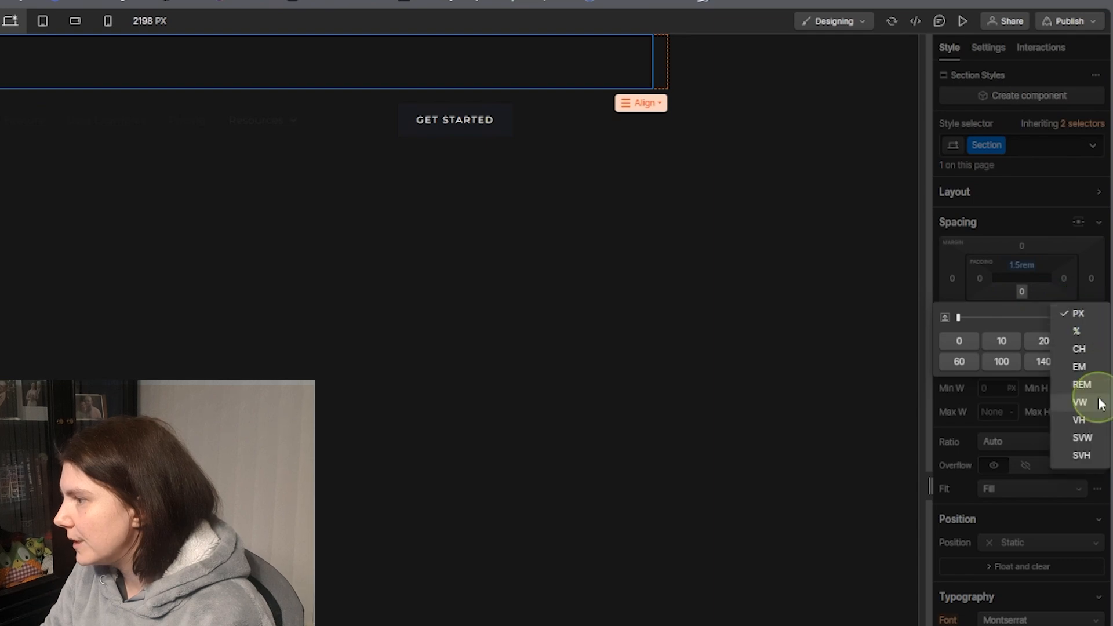
left_click(1082, 385)
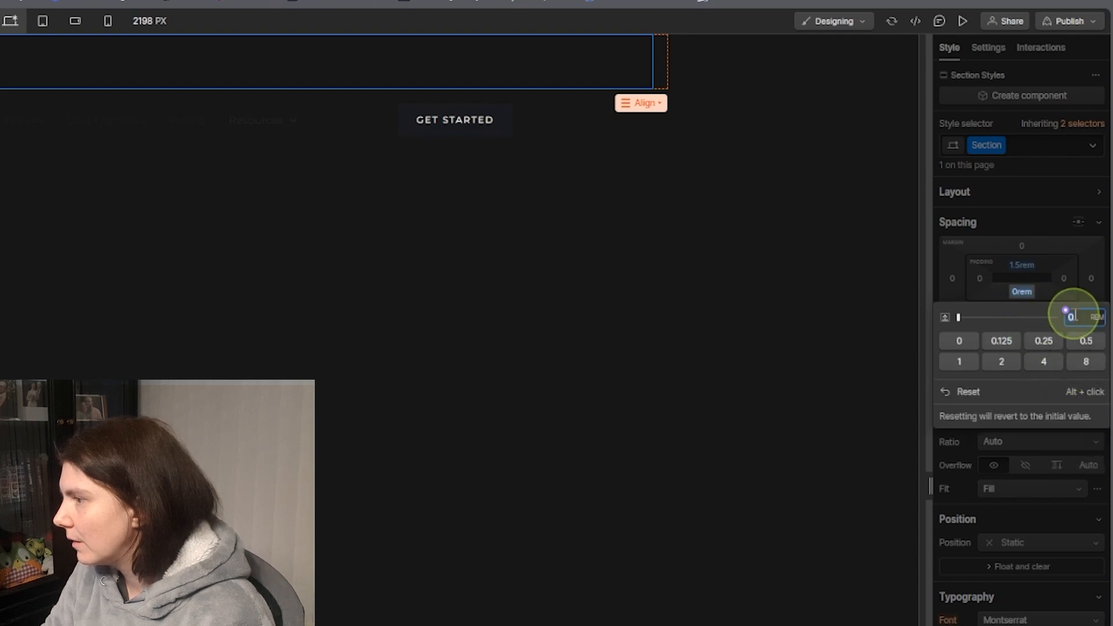
type("1.5")
key("Return")
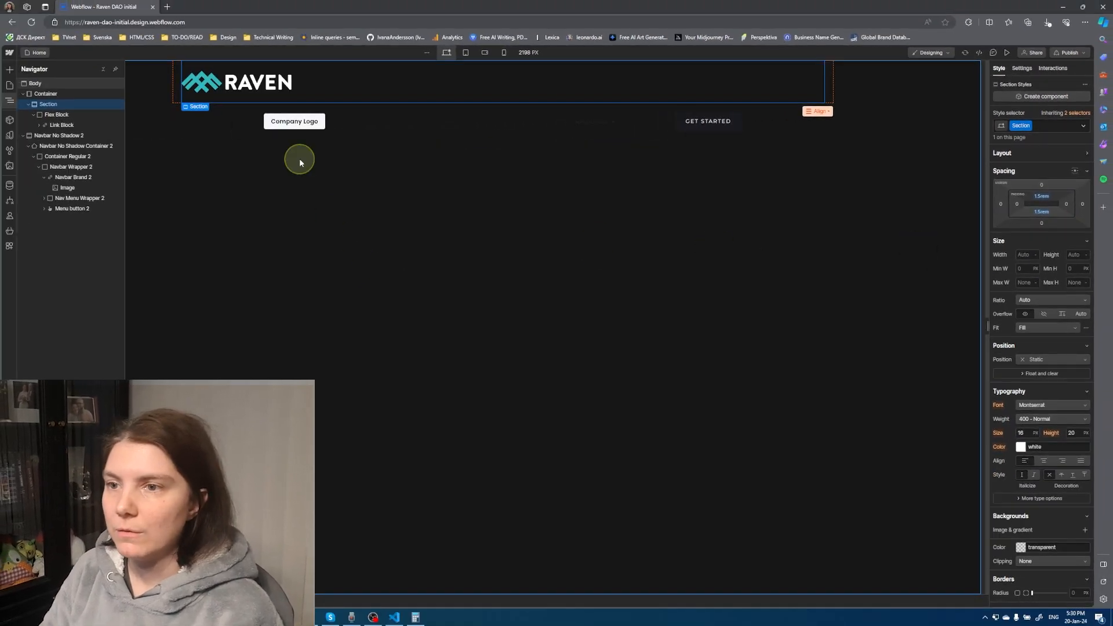
Set the Raven logo image's minimum height to 40 px
left_click(257, 86)
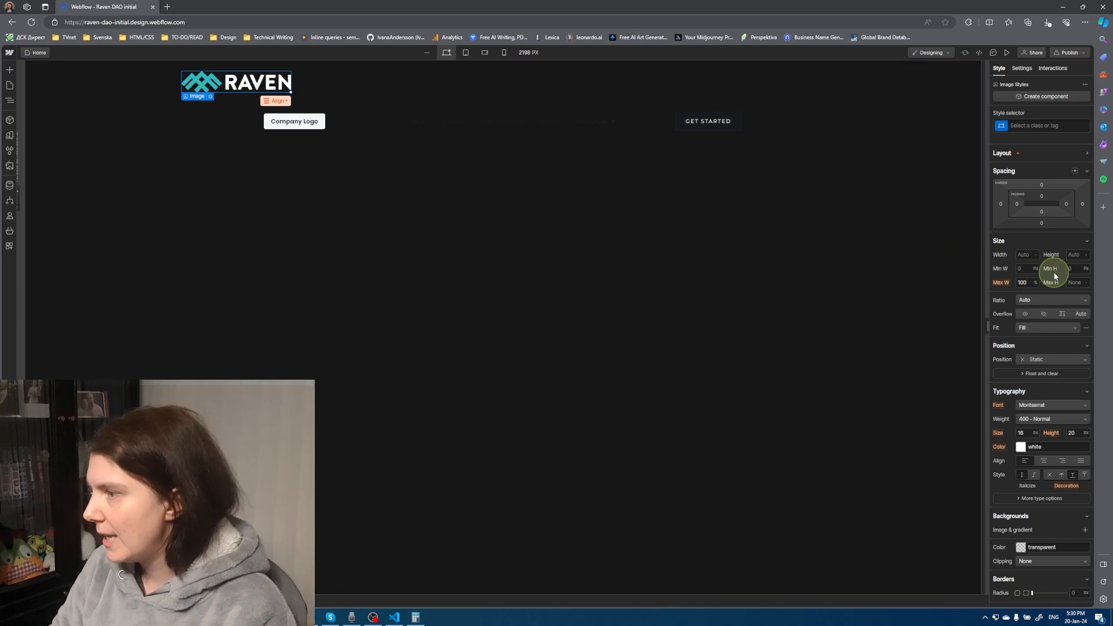
left_click(1072, 268)
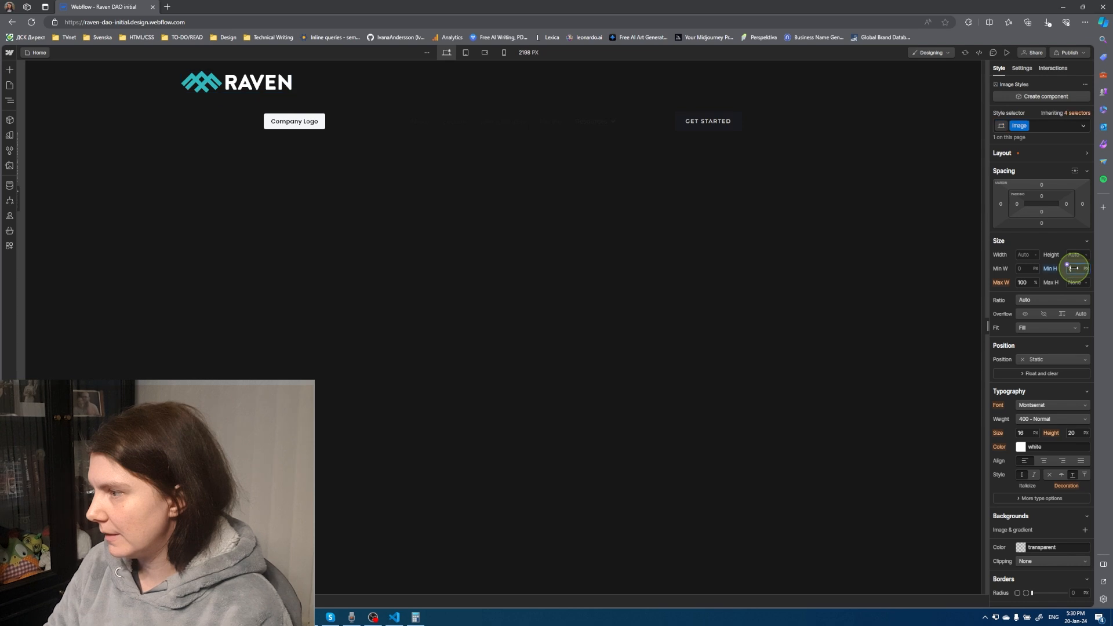
type("1")
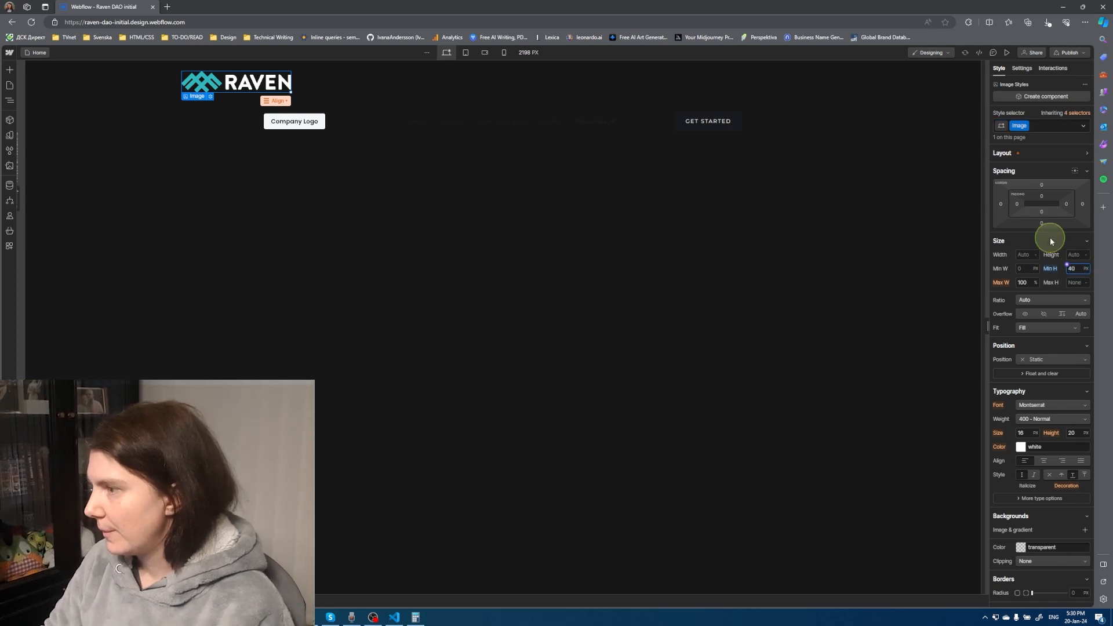
Examine how the prebuilt Navbar No Shadow 2 nests its Nav Menu Wrapper 2, Nav Menu 2, list items and menu button
left_click(455, 121)
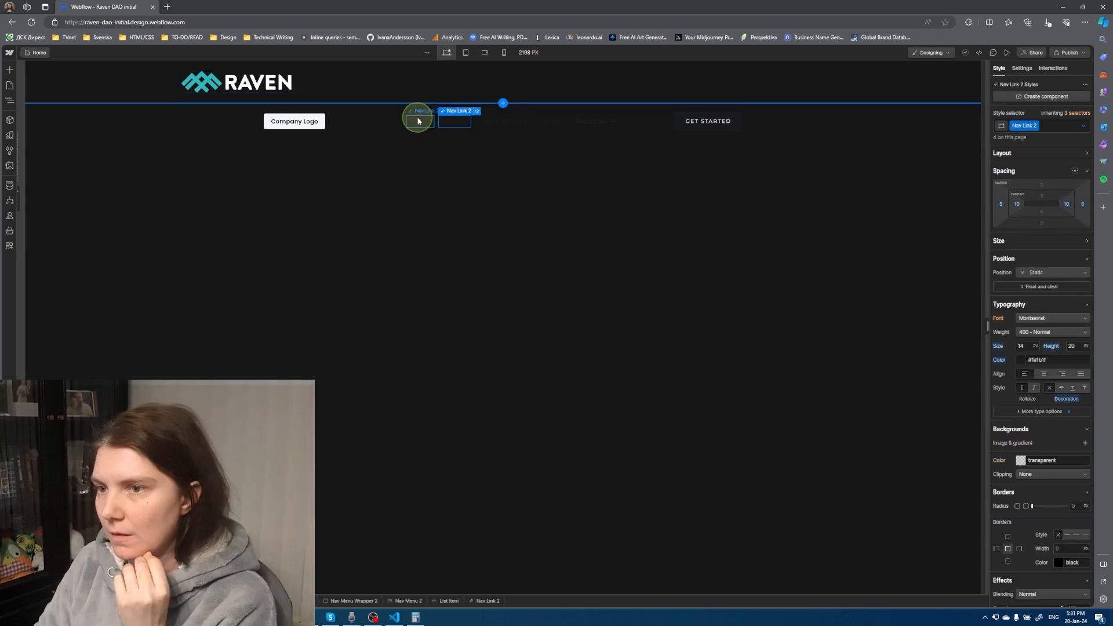
left_click(193, 119)
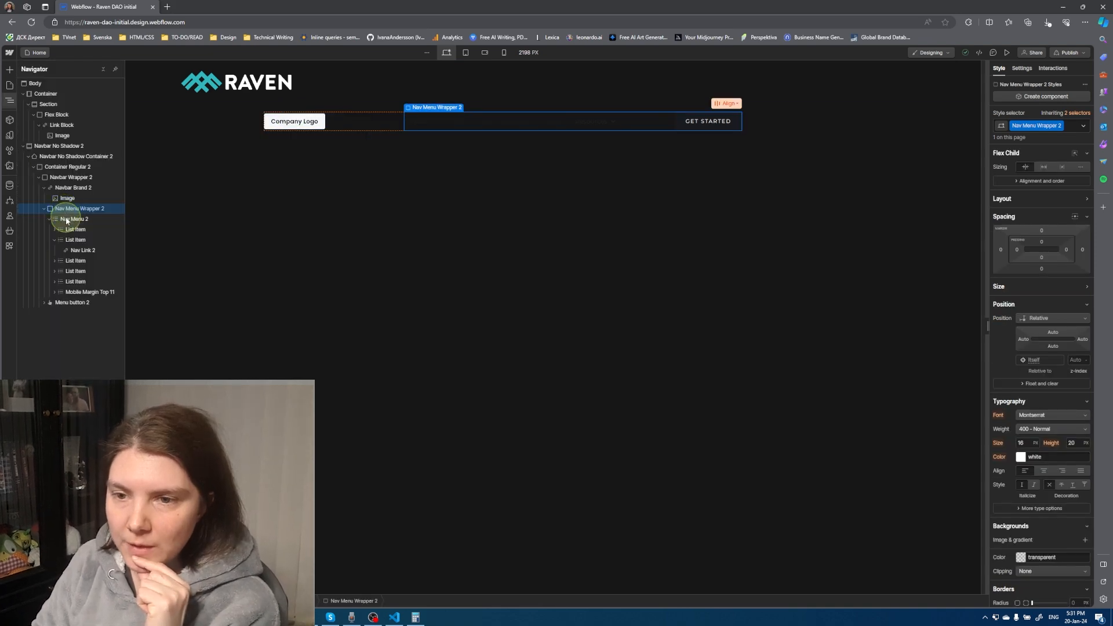
left_click(49, 219)
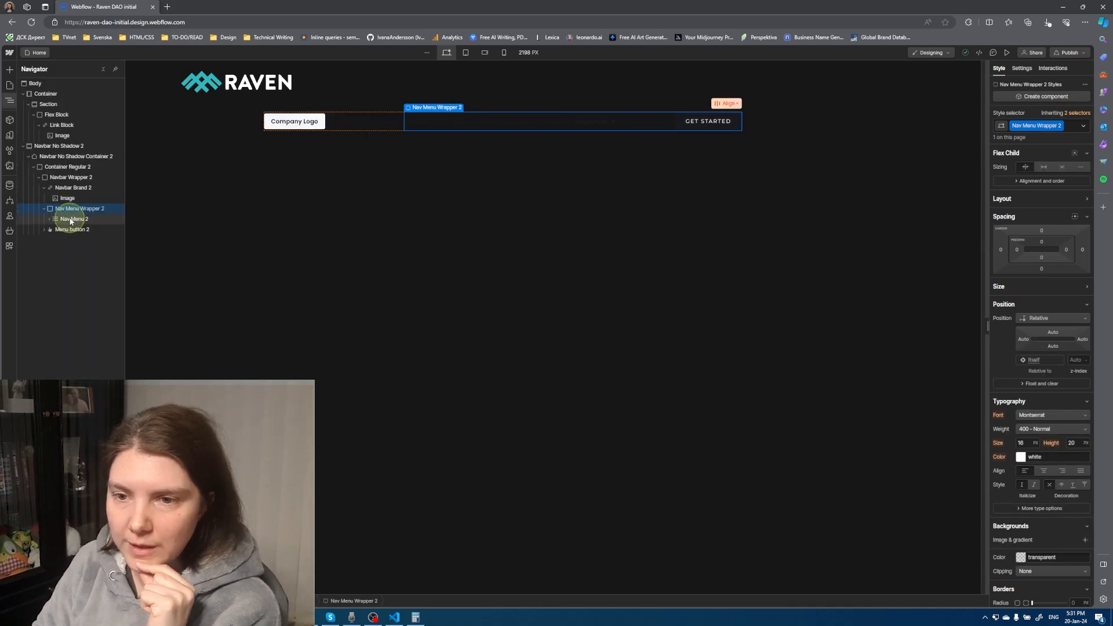
left_click(58, 219)
left_click(49, 220)
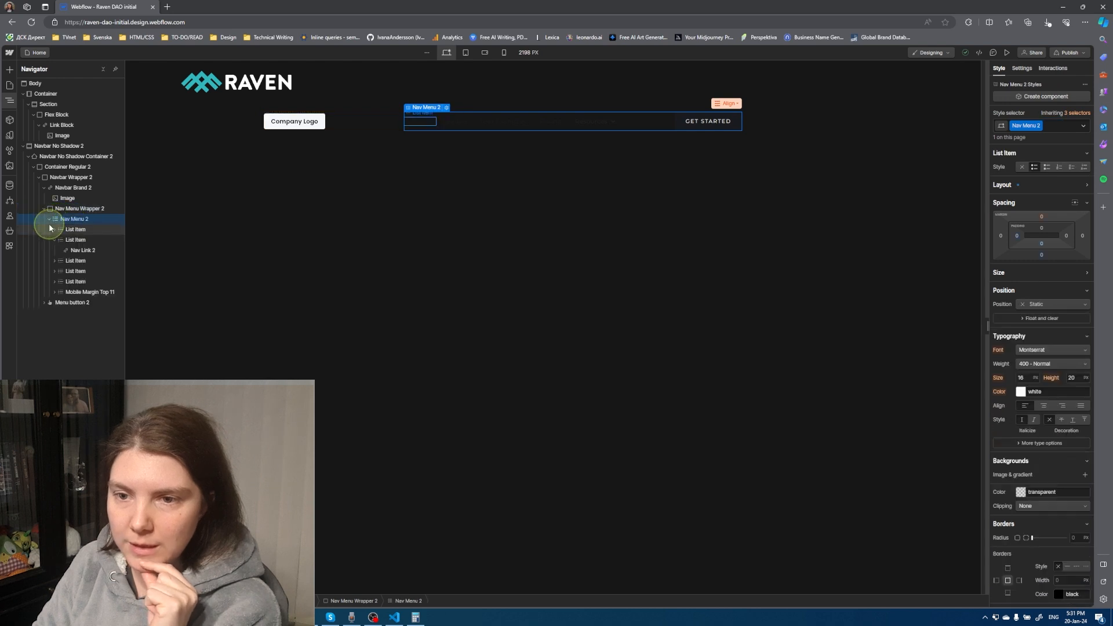
left_click(54, 240)
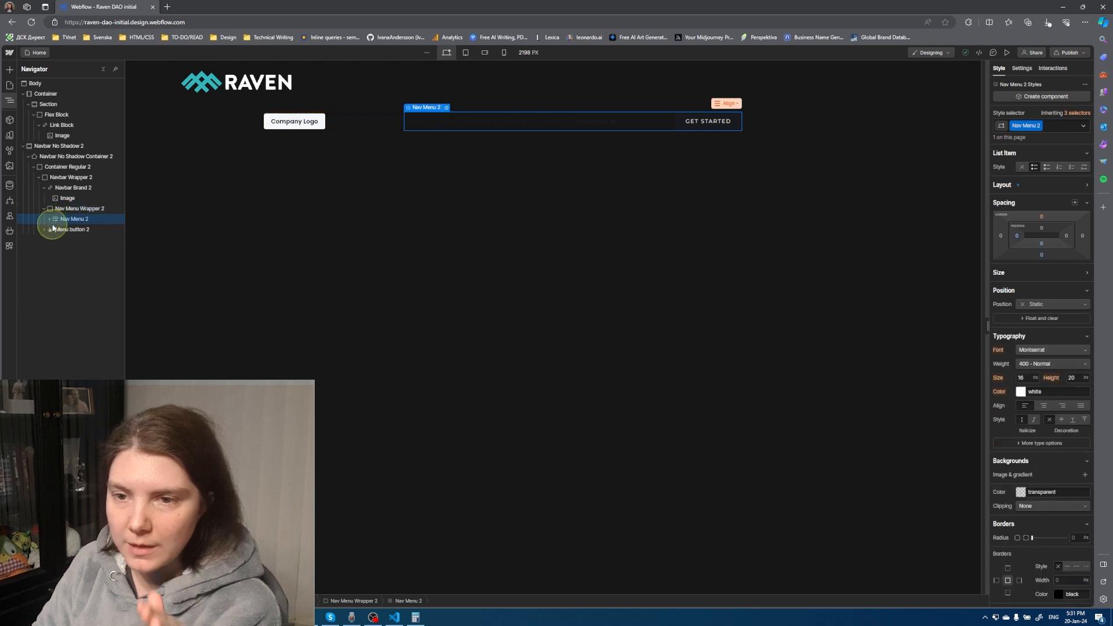
left_click(49, 219)
left_click(53, 229)
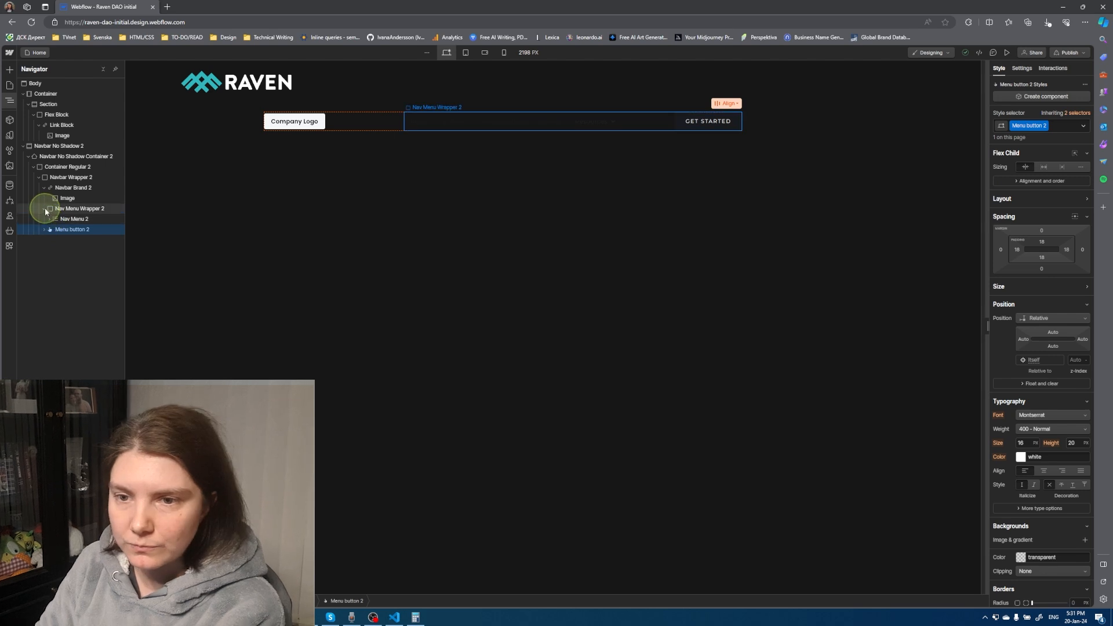
left_click(56, 212)
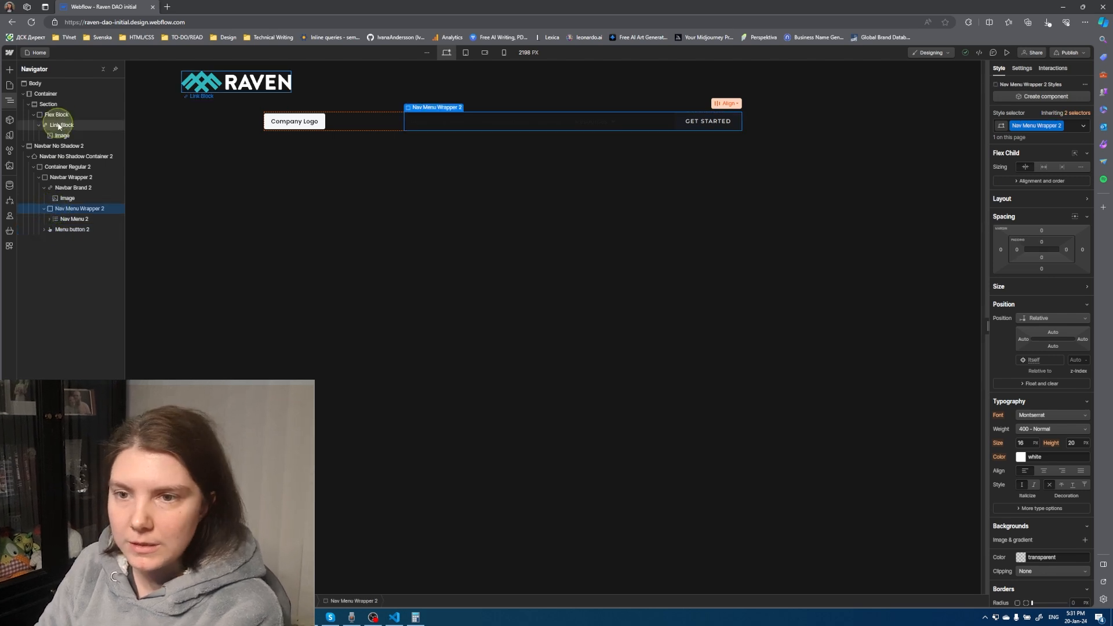
Compare the header's Flex Block with the size and layout settings of Nav Menu Wrapper 2 and Nav Menu 2
left_click(40, 124)
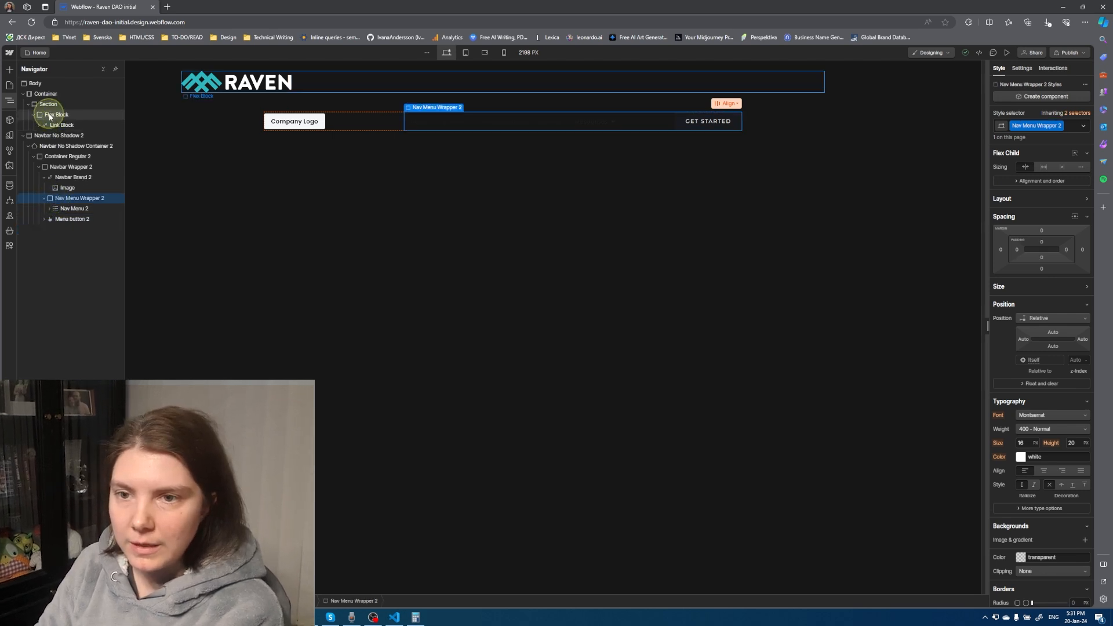
left_click(50, 116)
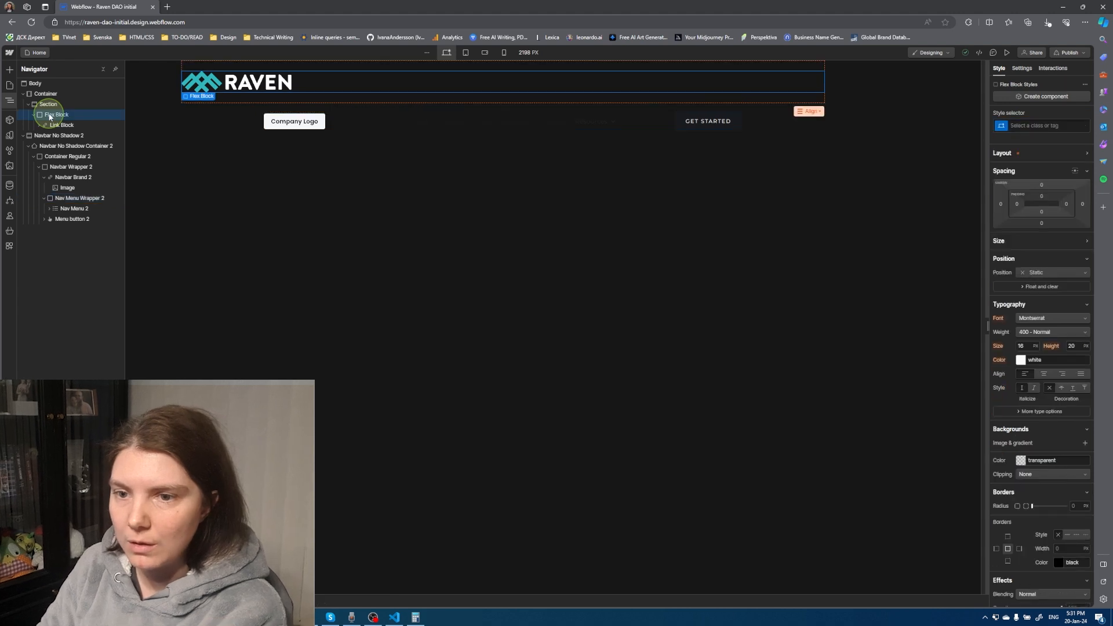
left_click(55, 198)
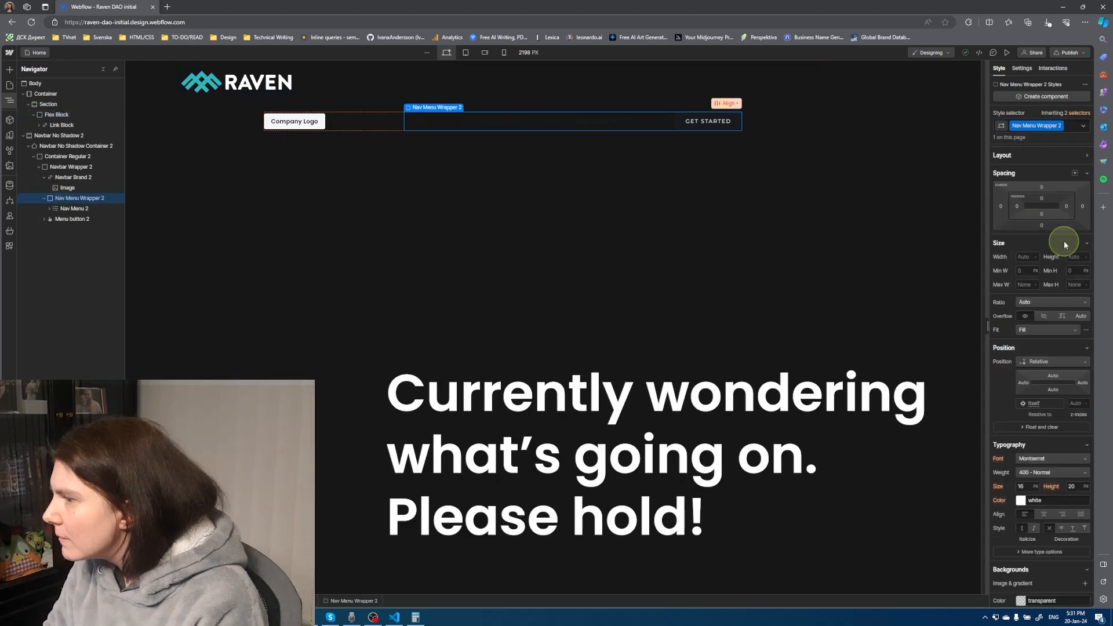
left_click(1039, 287)
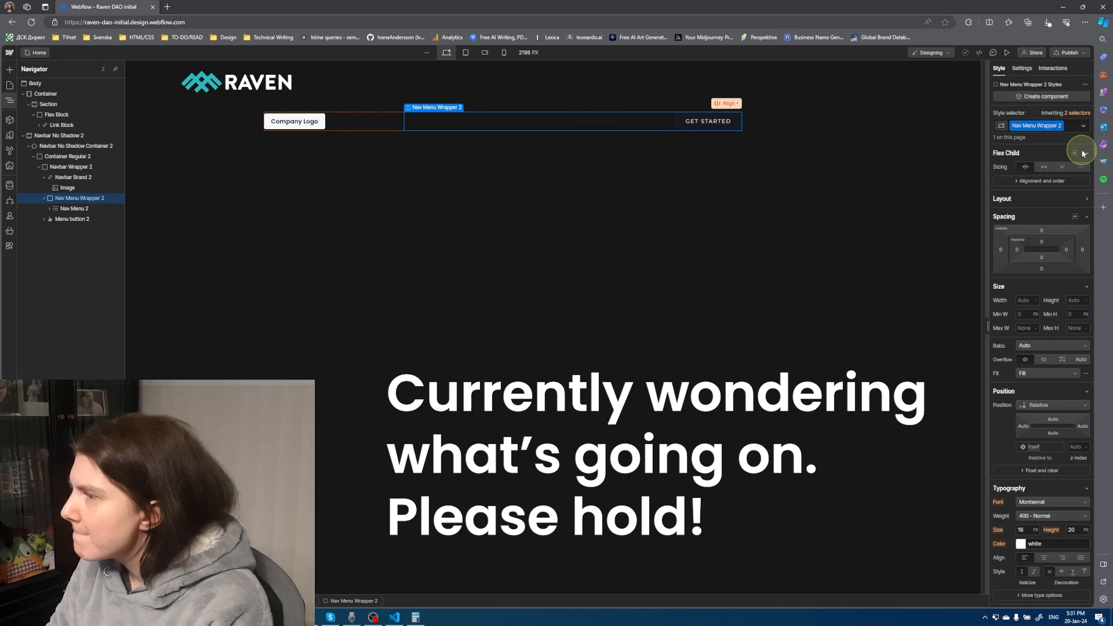
left_click(68, 209)
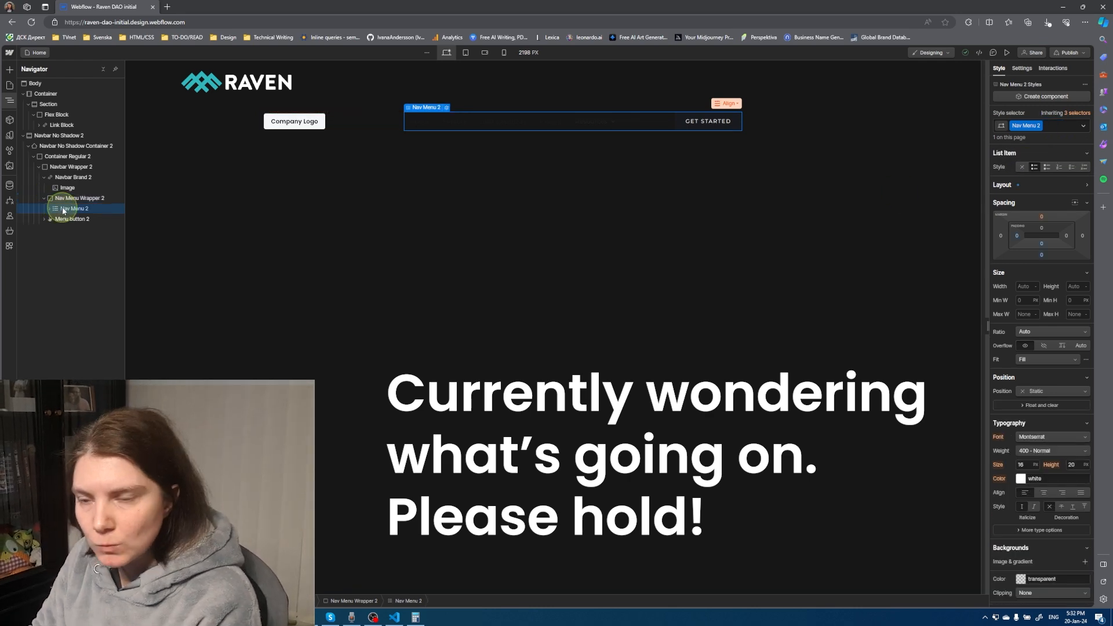
left_click(1035, 184)
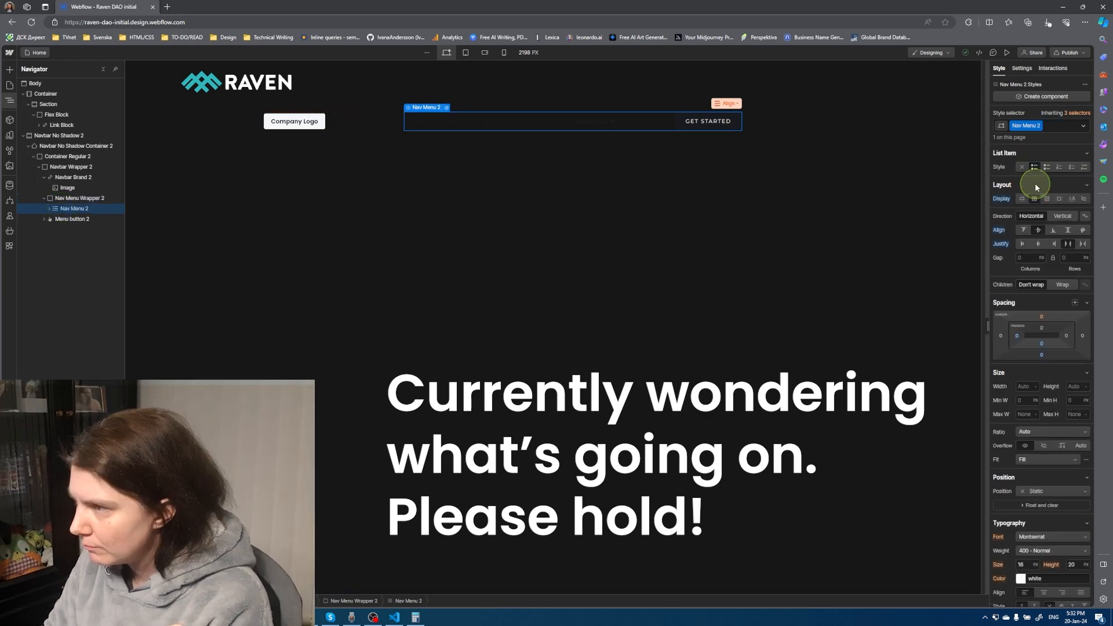
Add a Div Block after the Link Block inside the header's Flex Block, collapsing Navbar No Shadow 2, and select the Flex Block
left_click(54, 115)
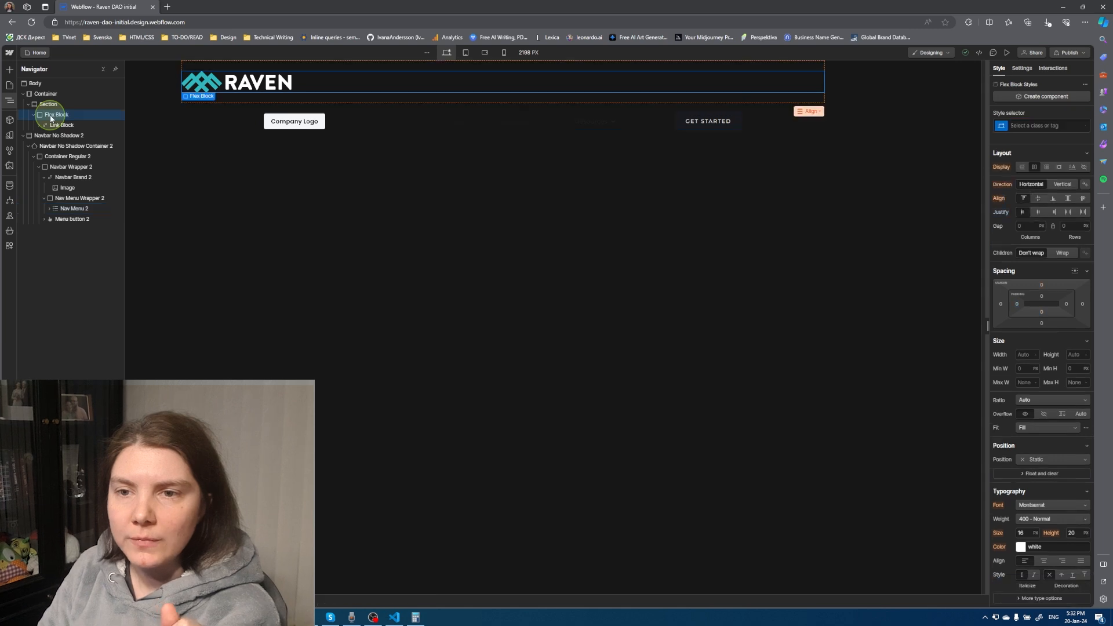
left_click(24, 135)
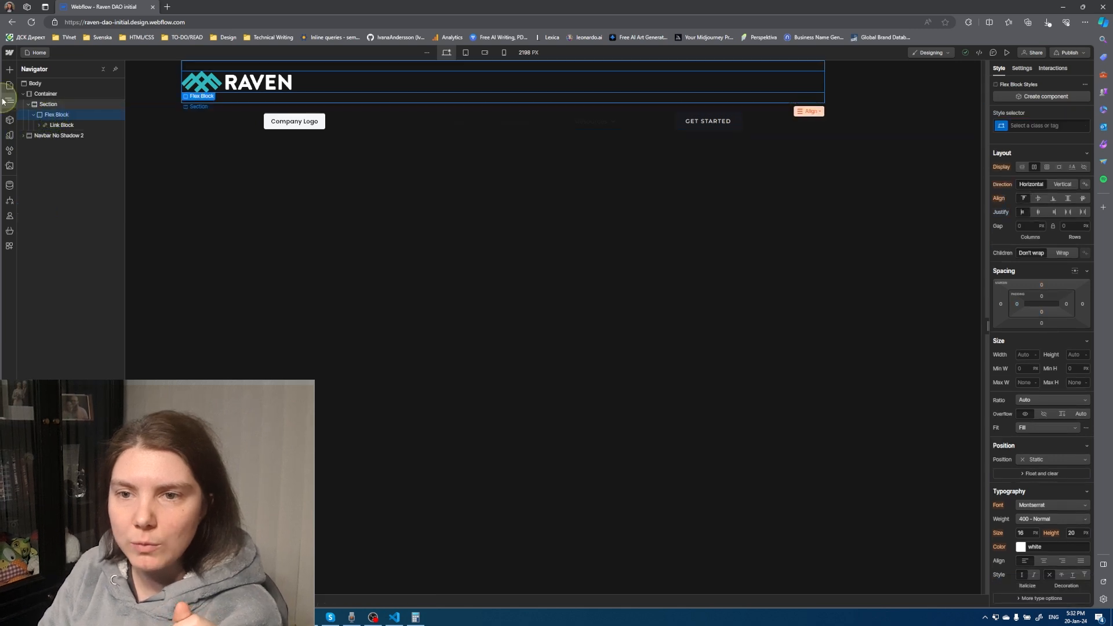
left_click(9, 71)
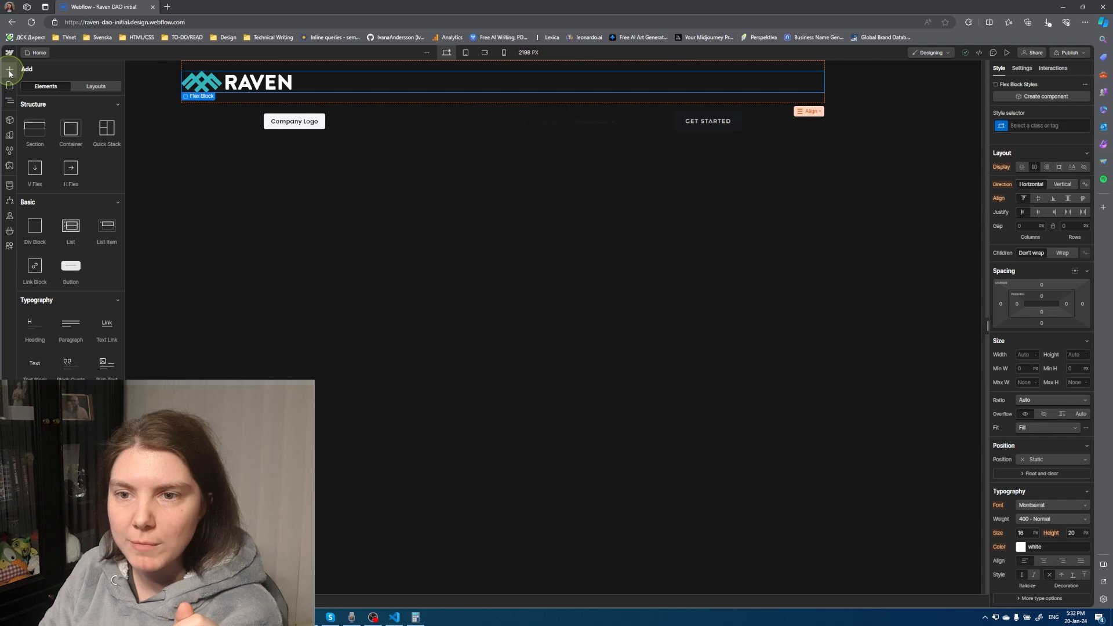
left_click(35, 226)
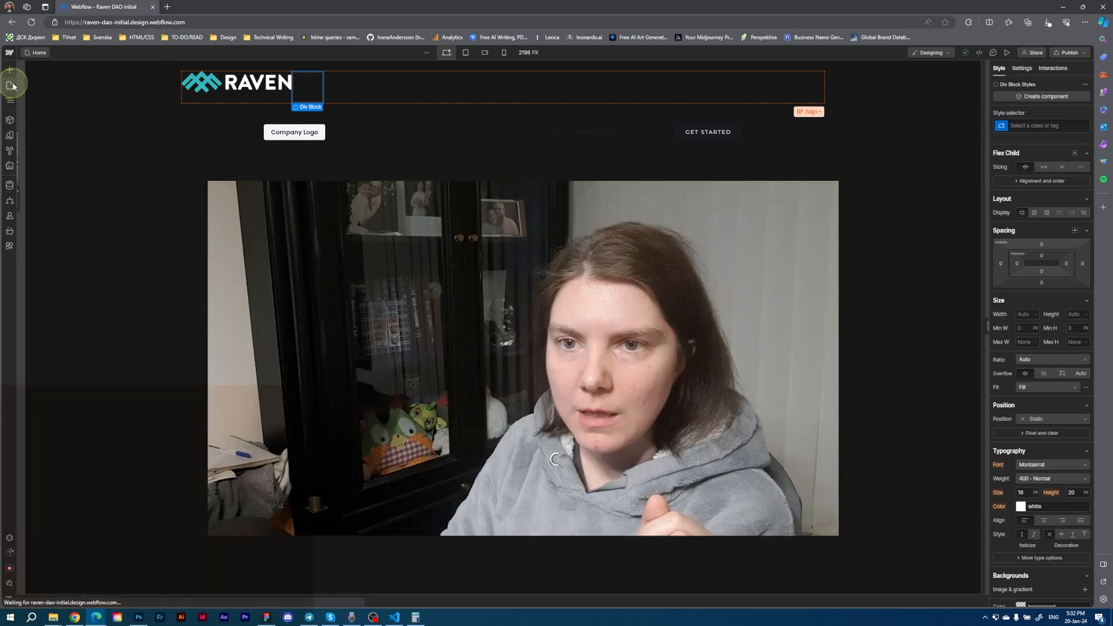
left_click(10, 101)
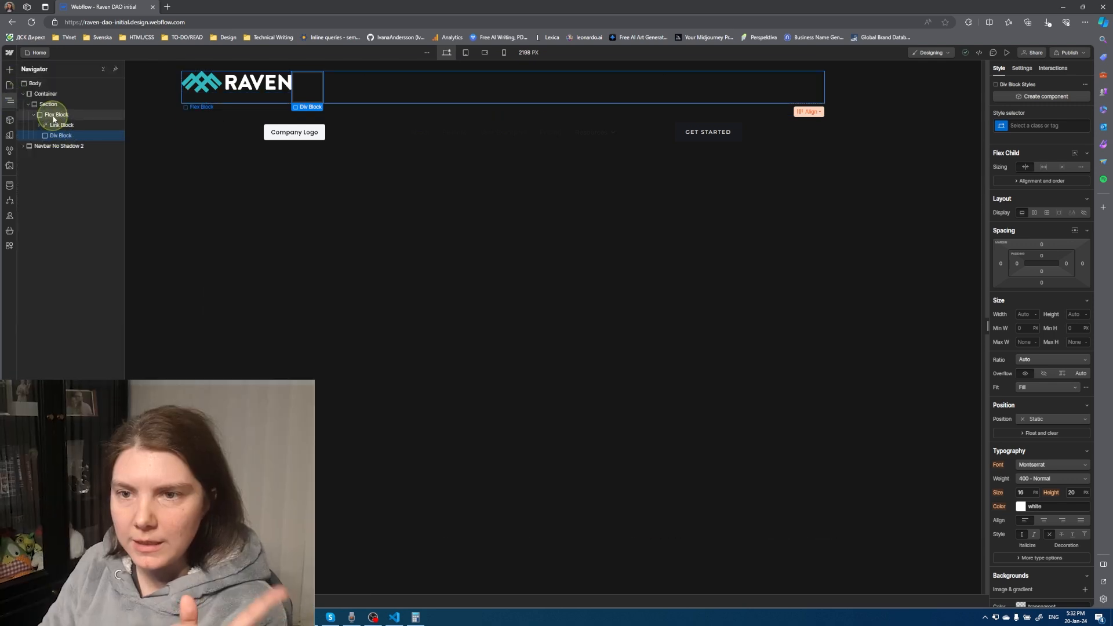
left_click(54, 116)
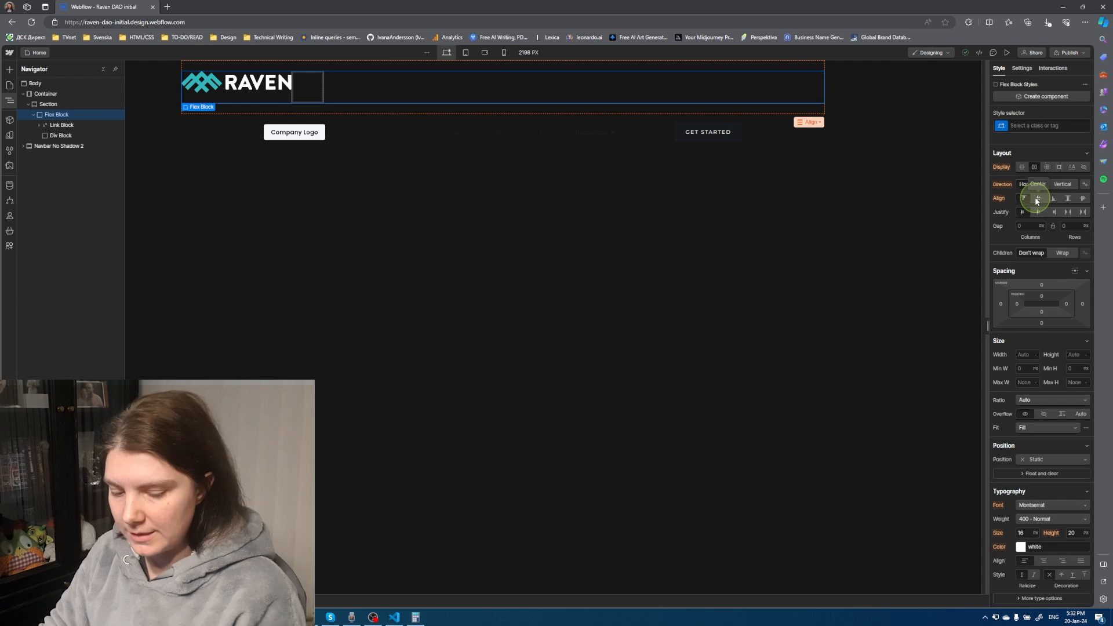
Check the header frame's alignment in Figma and align the header Flex Block's children to the center in Webflow
key("alt+Tab")
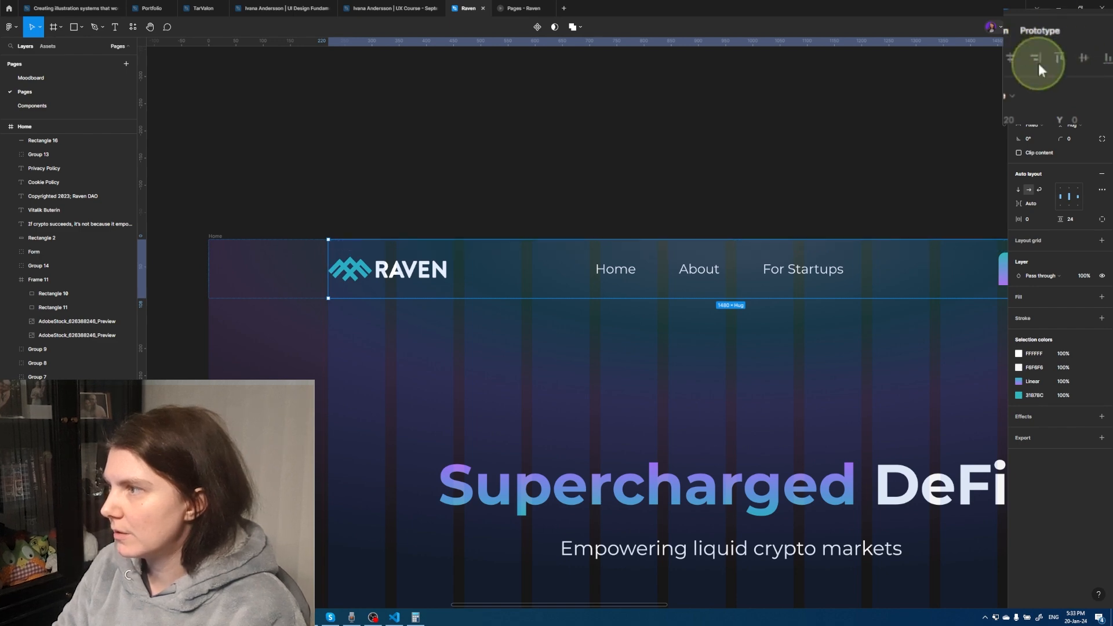
left_click(1059, 8)
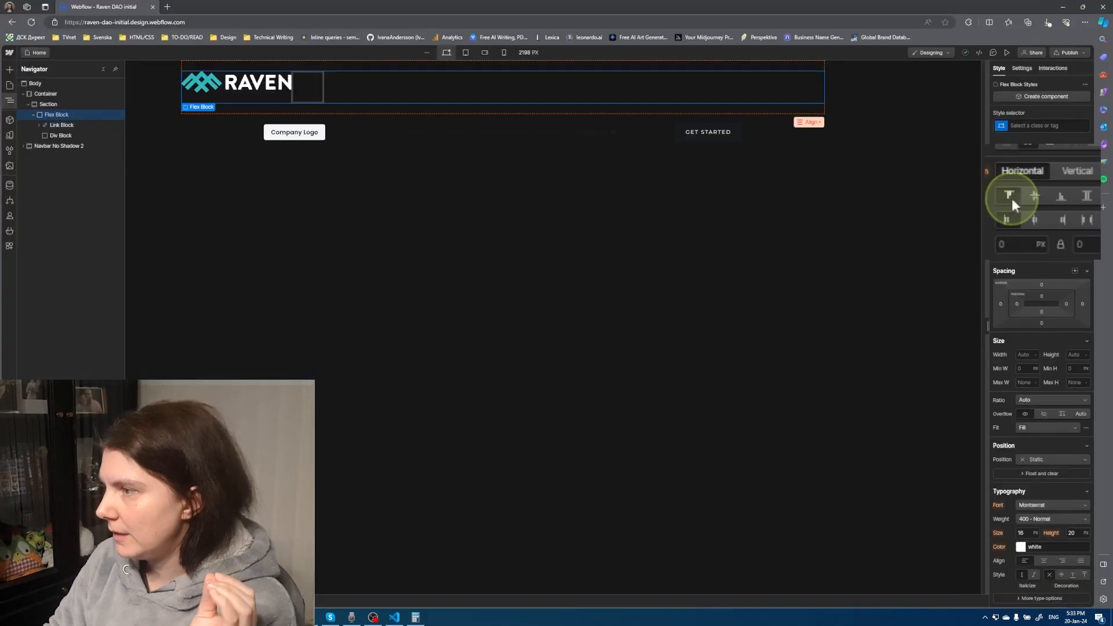
left_click(1037, 197)
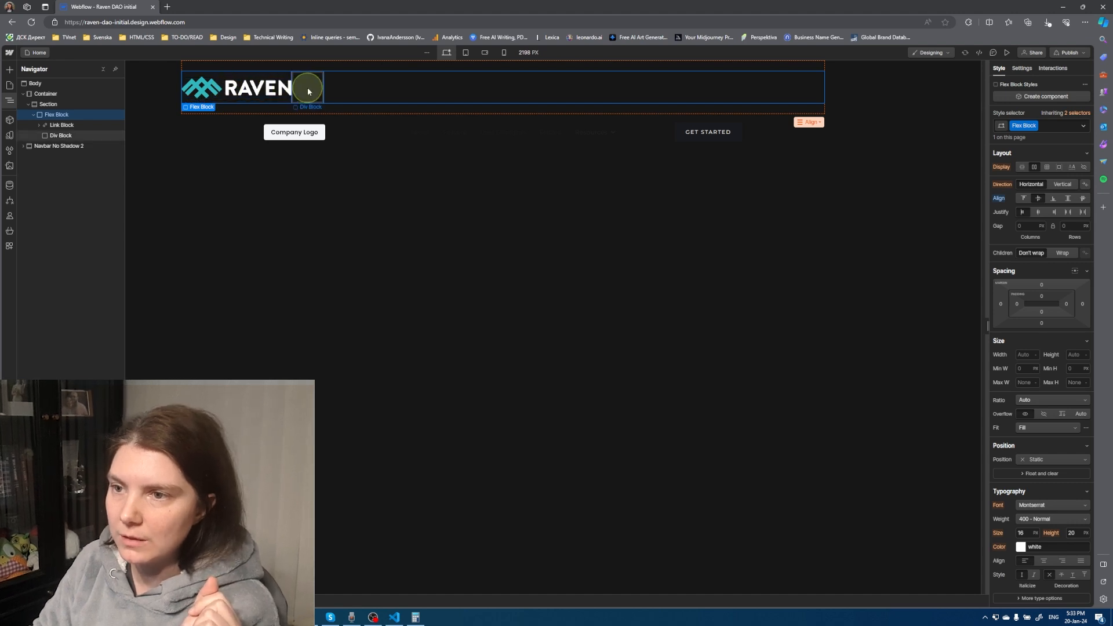
Add a List inside the Div Block beside the Raven logo
left_click(60, 136)
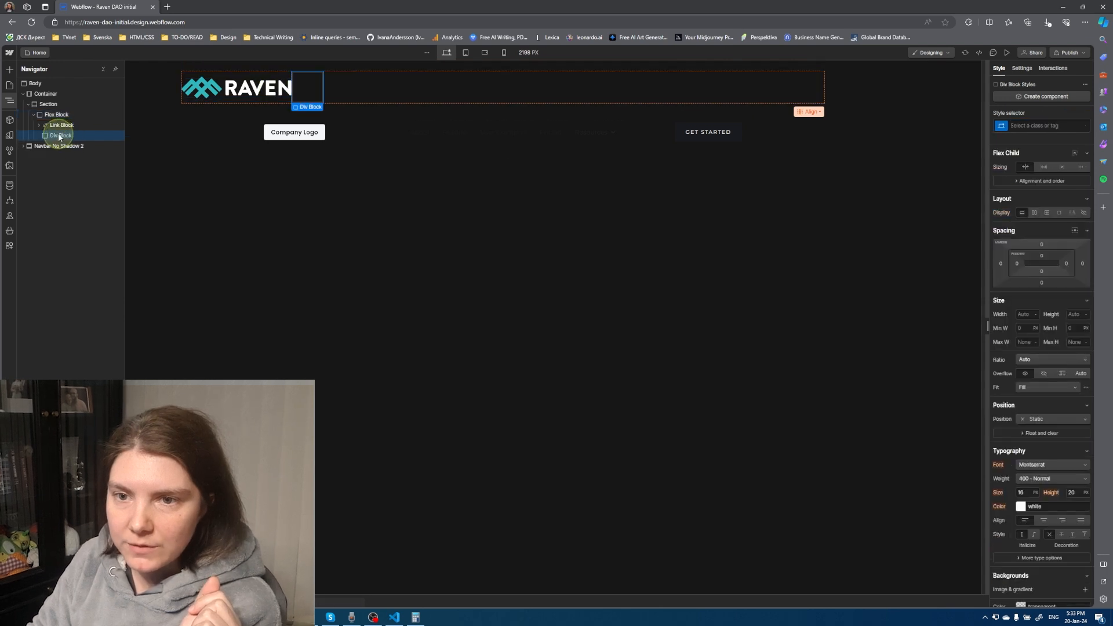
left_click(12, 101)
left_click(11, 102)
left_click(9, 69)
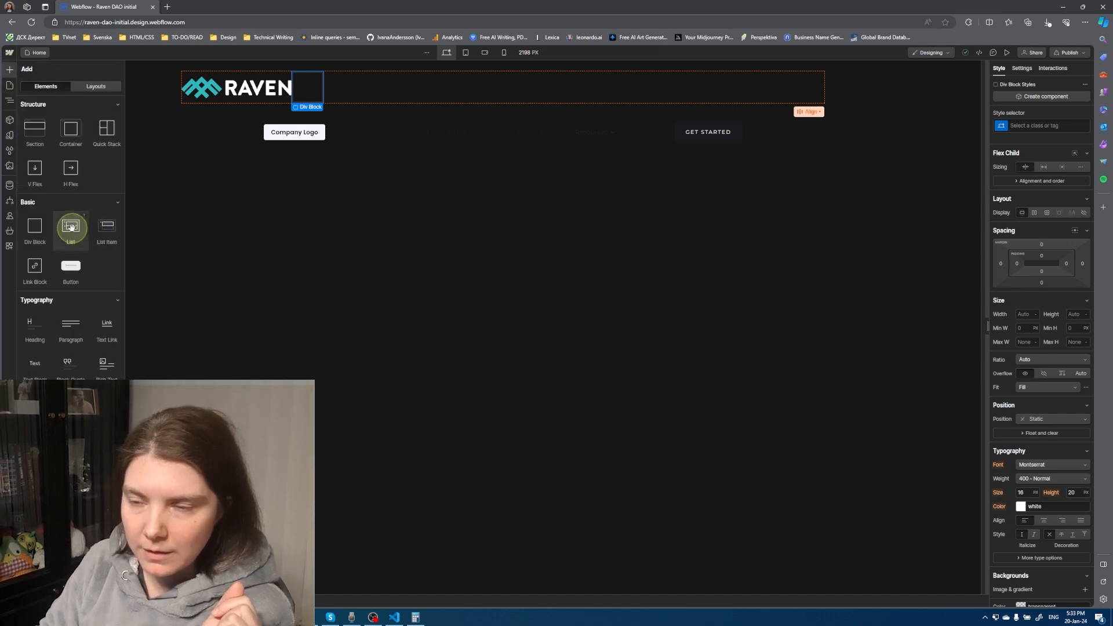
left_click(70, 226)
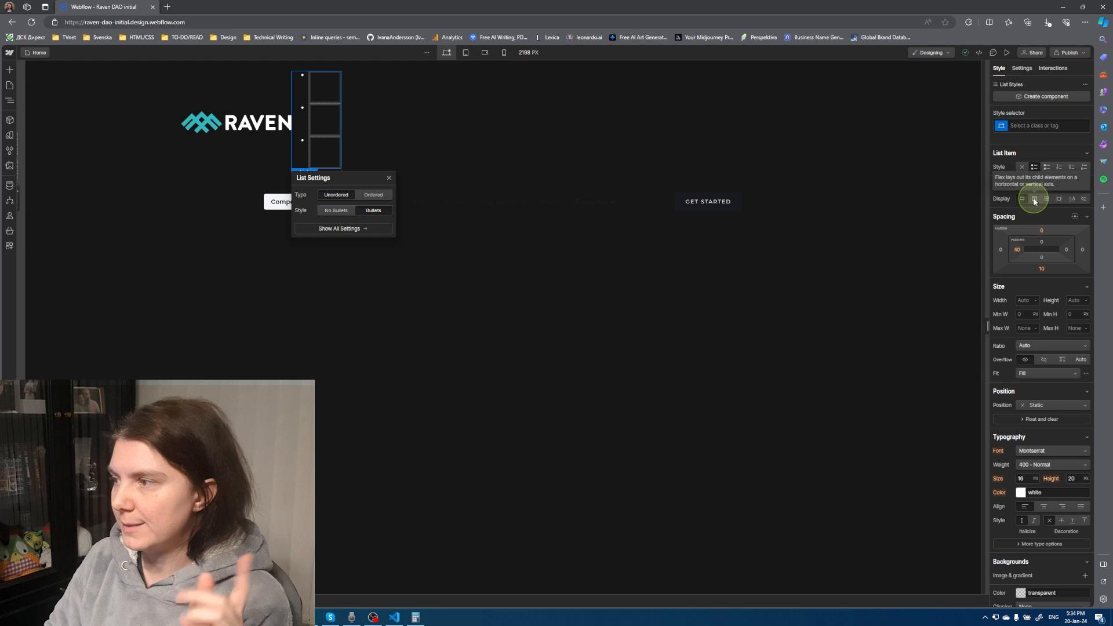
Set the List to a horizontal flex display with centered alignment and the No Bullets style
left_click(1035, 199)
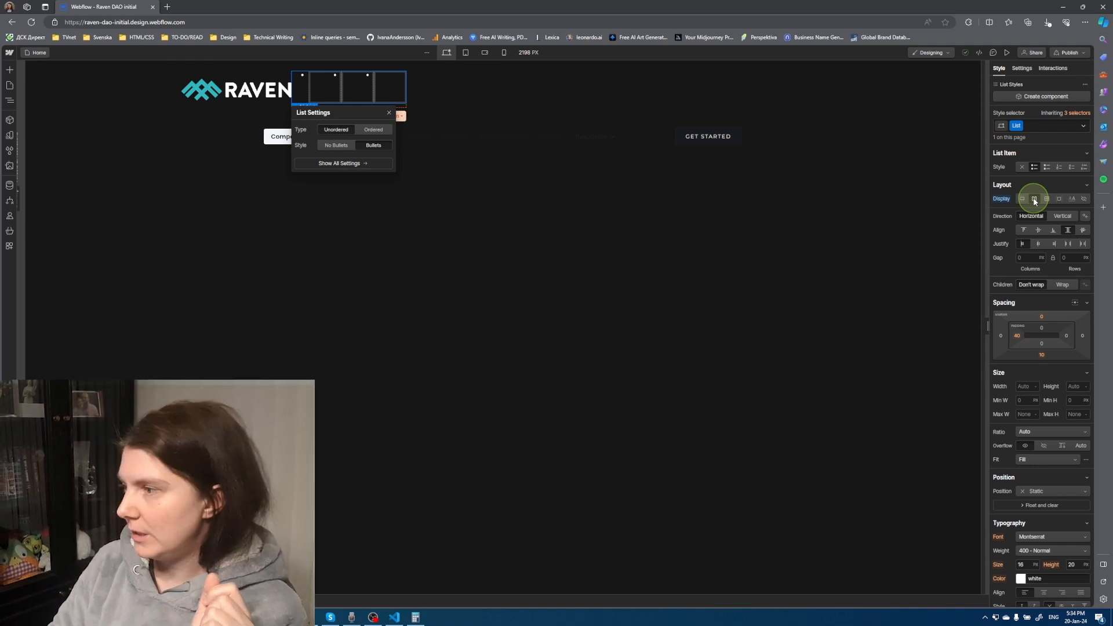
left_click(1038, 231)
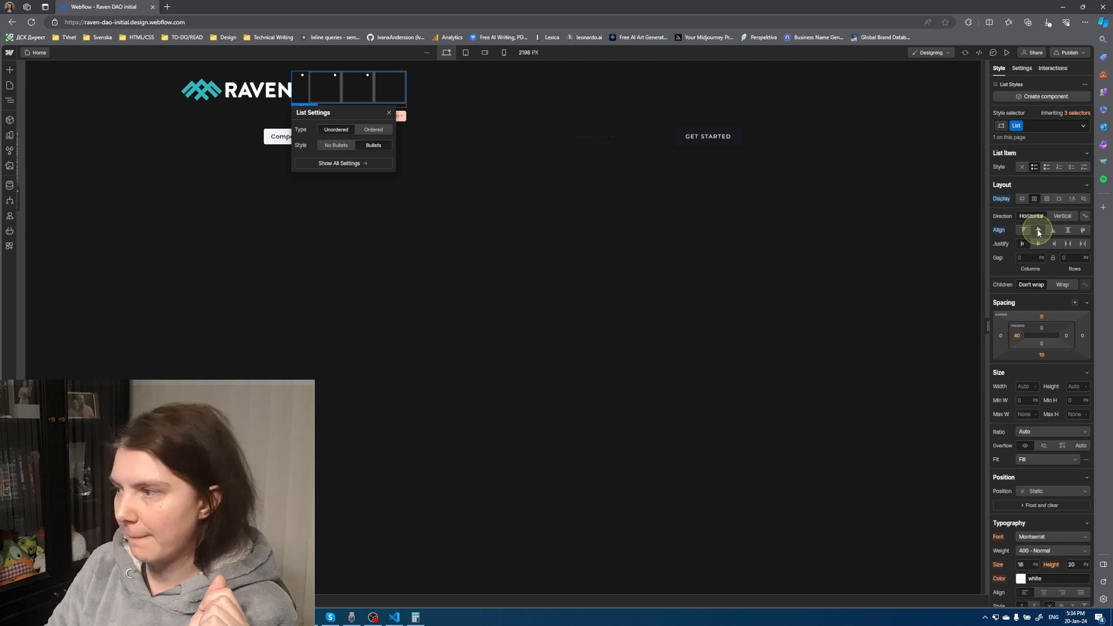
left_click(329, 150)
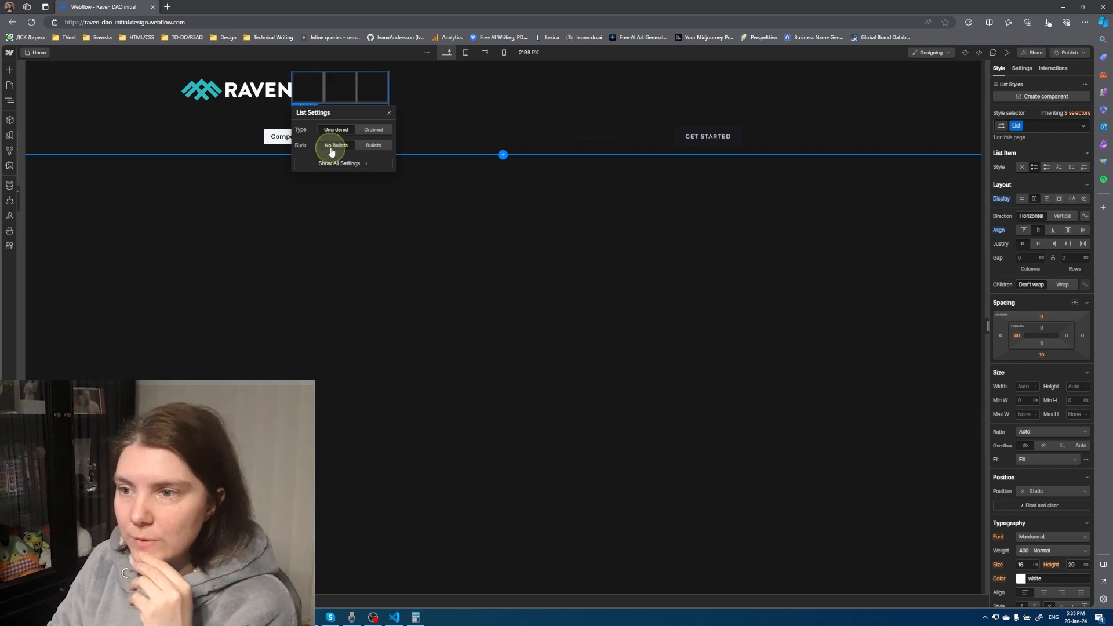
Add a Link Block inside the first List Item of the header's List
left_click(9, 100)
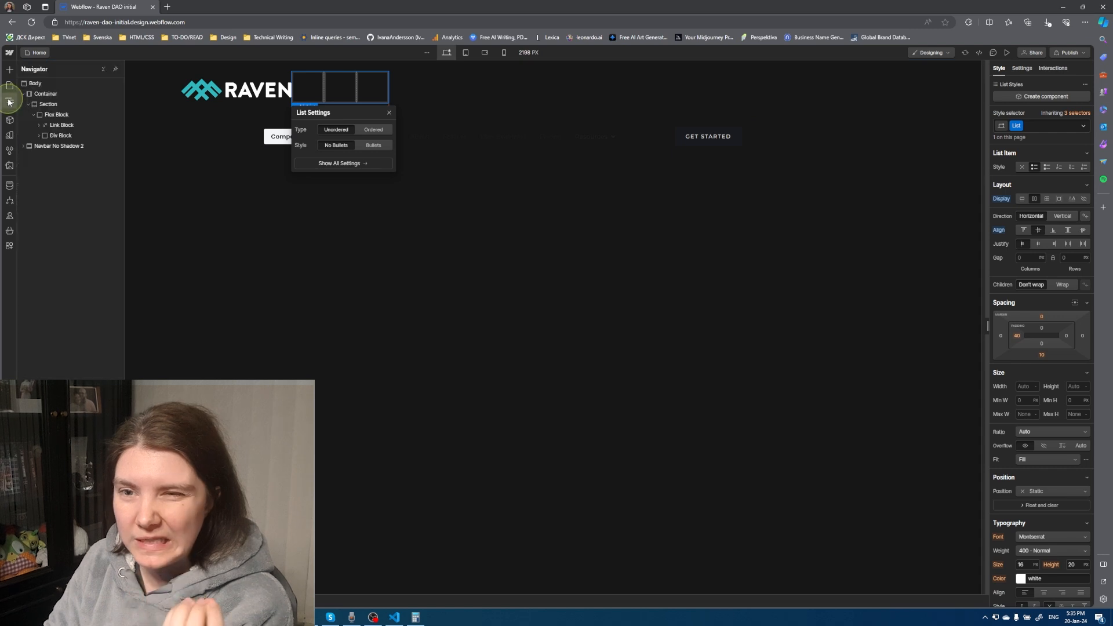
left_click(39, 135)
left_click(47, 147)
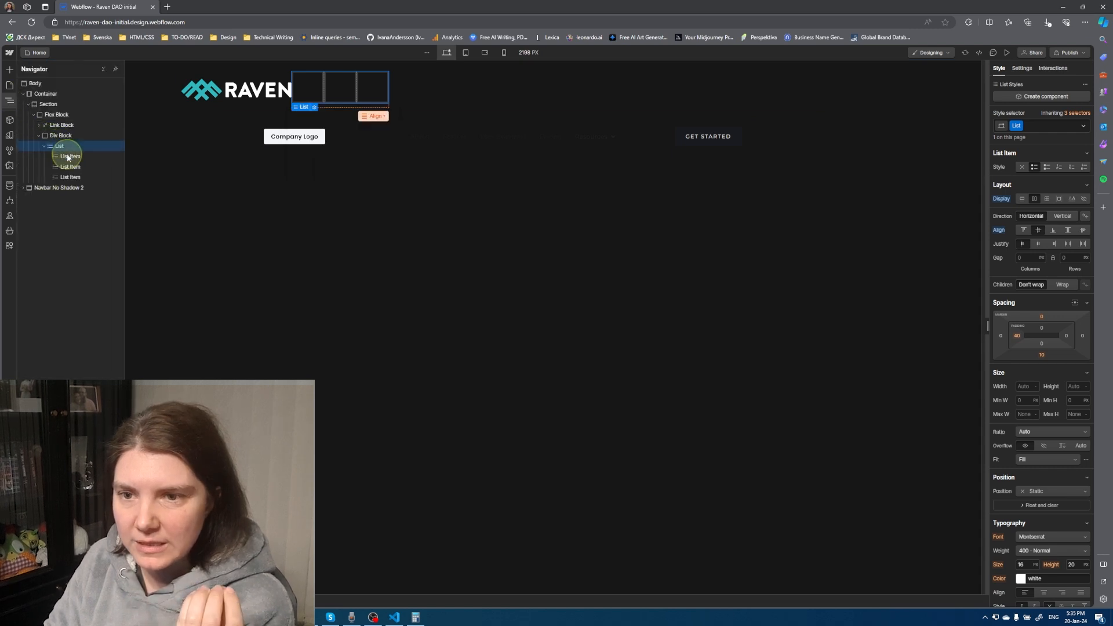
left_click(68, 156)
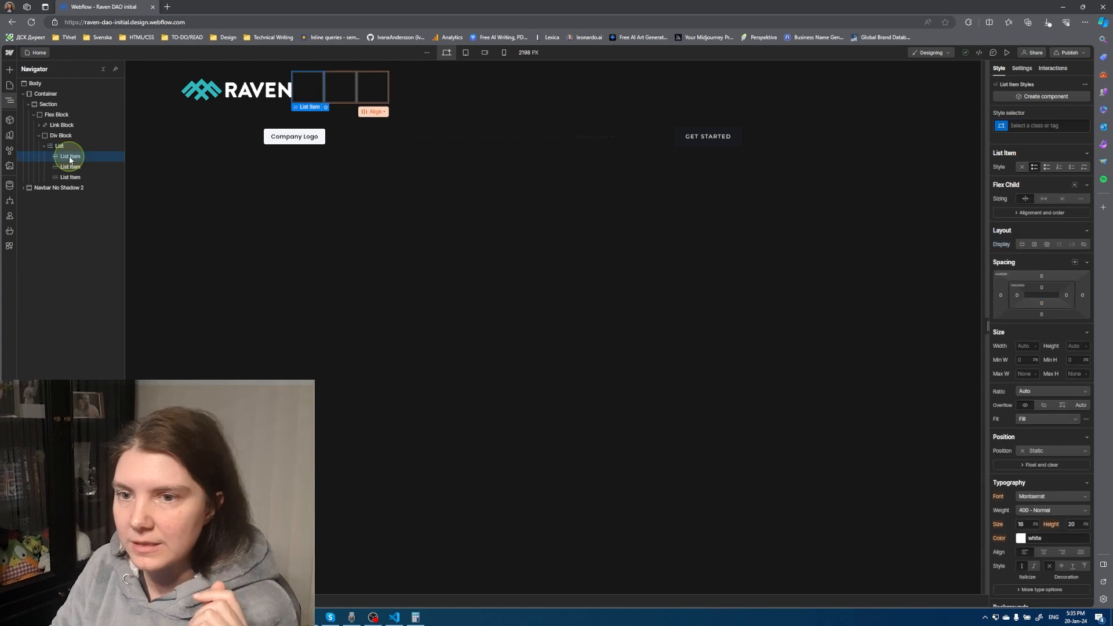
left_click(9, 69)
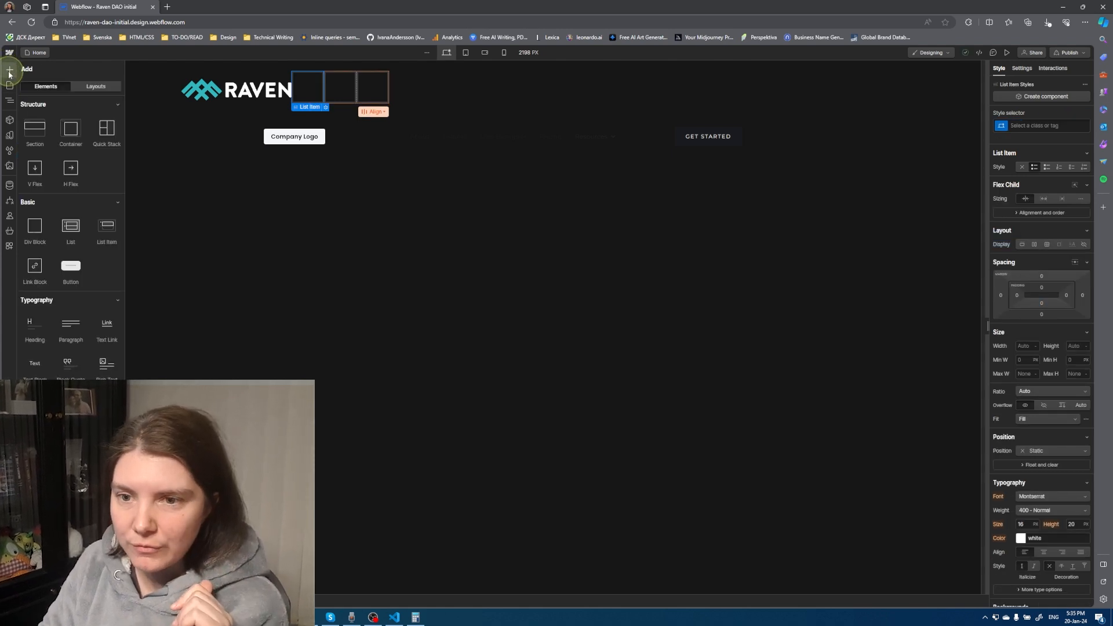
left_click(35, 268)
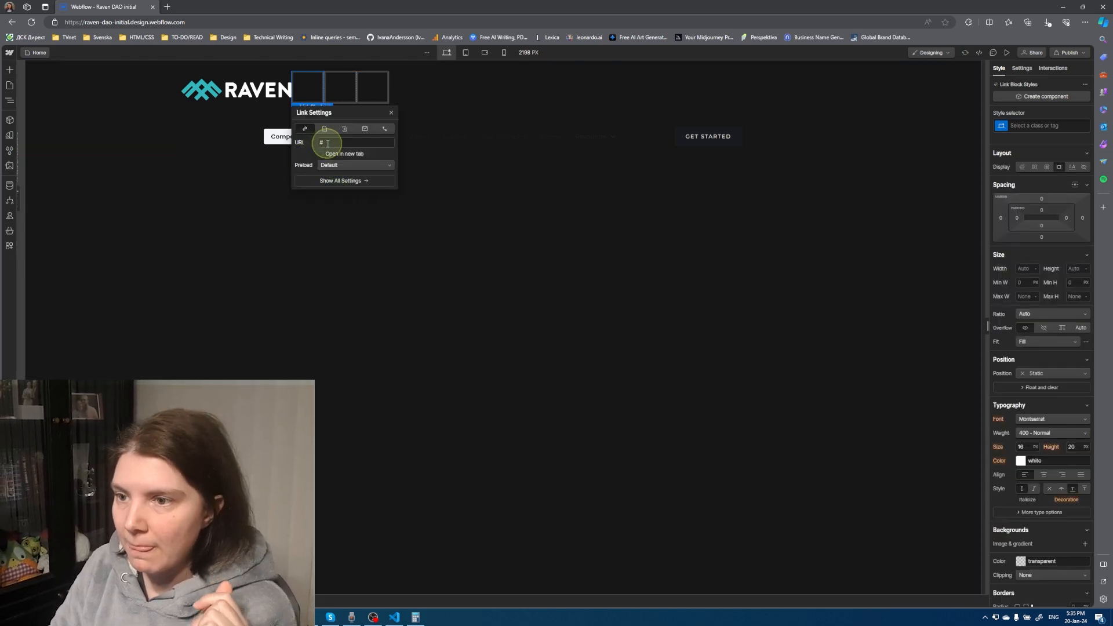
left_click(310, 83)
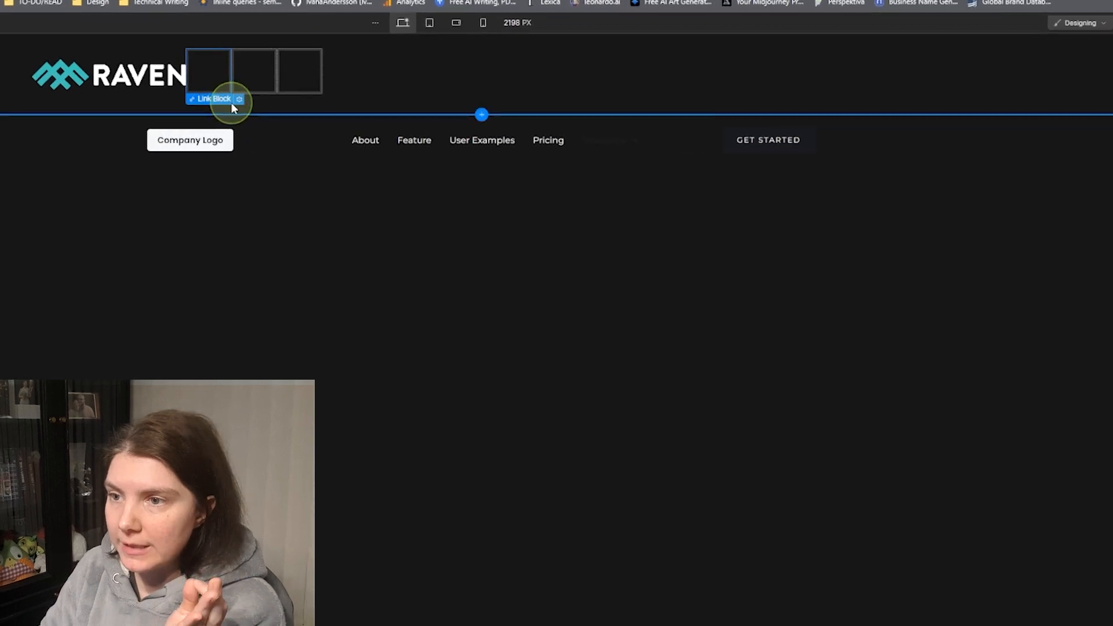
Set the new Link Block's link type to Page Section, leaving the section unchosen
left_click(308, 105)
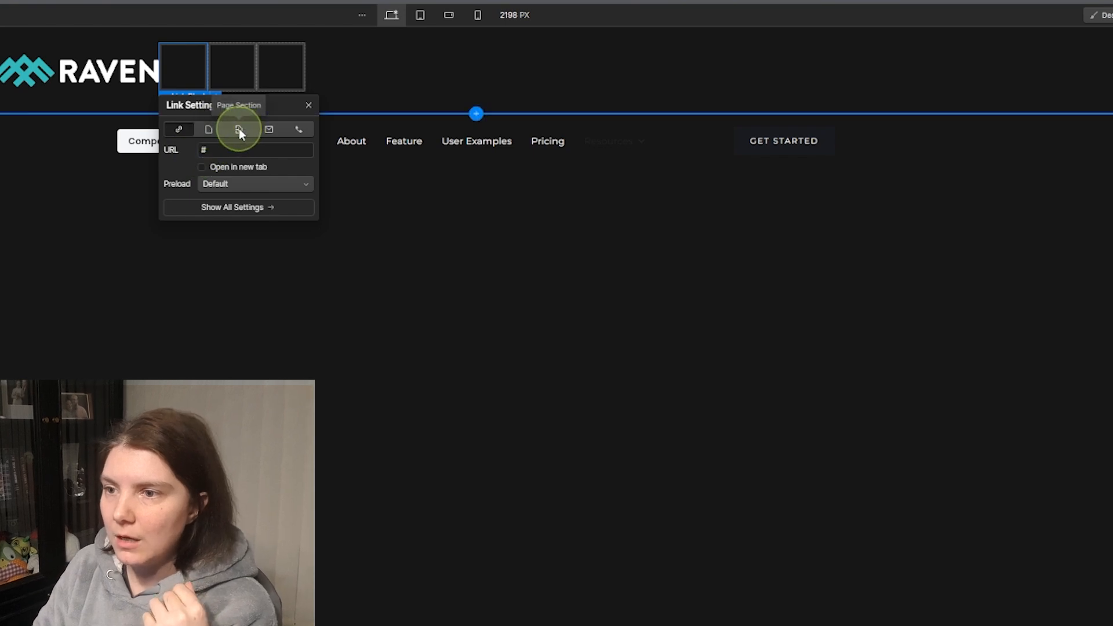
left_click(206, 134)
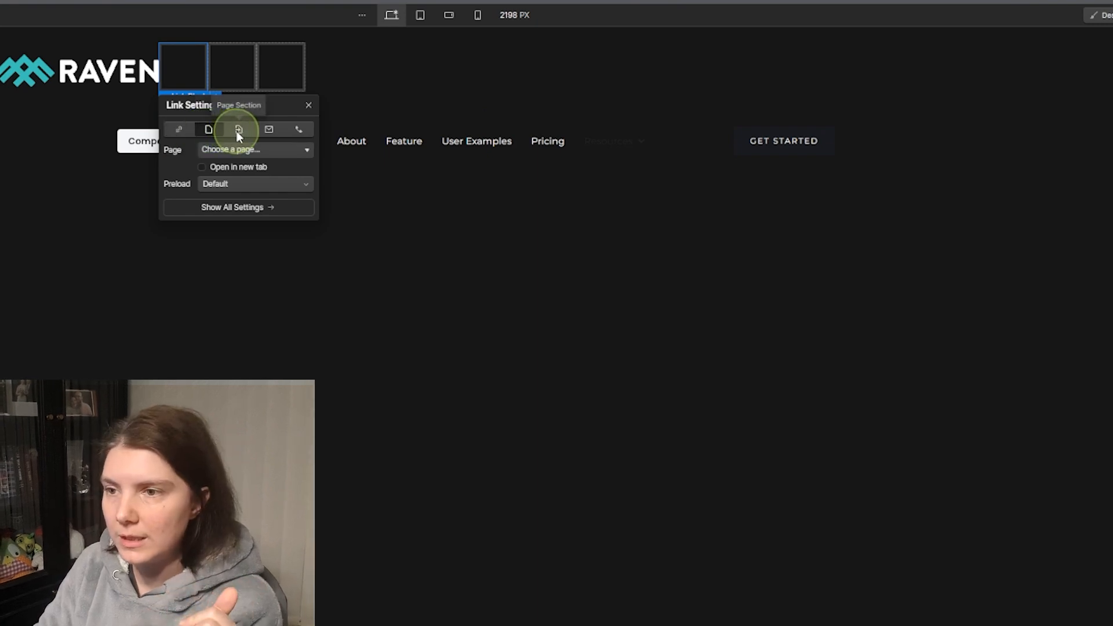
left_click(235, 129)
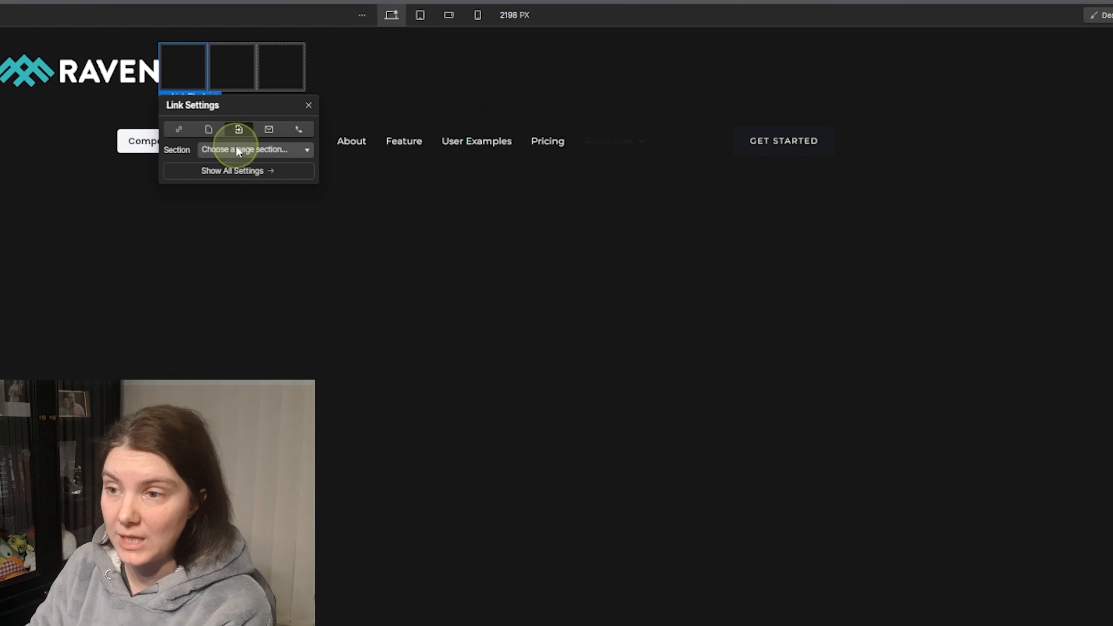
left_click(237, 150)
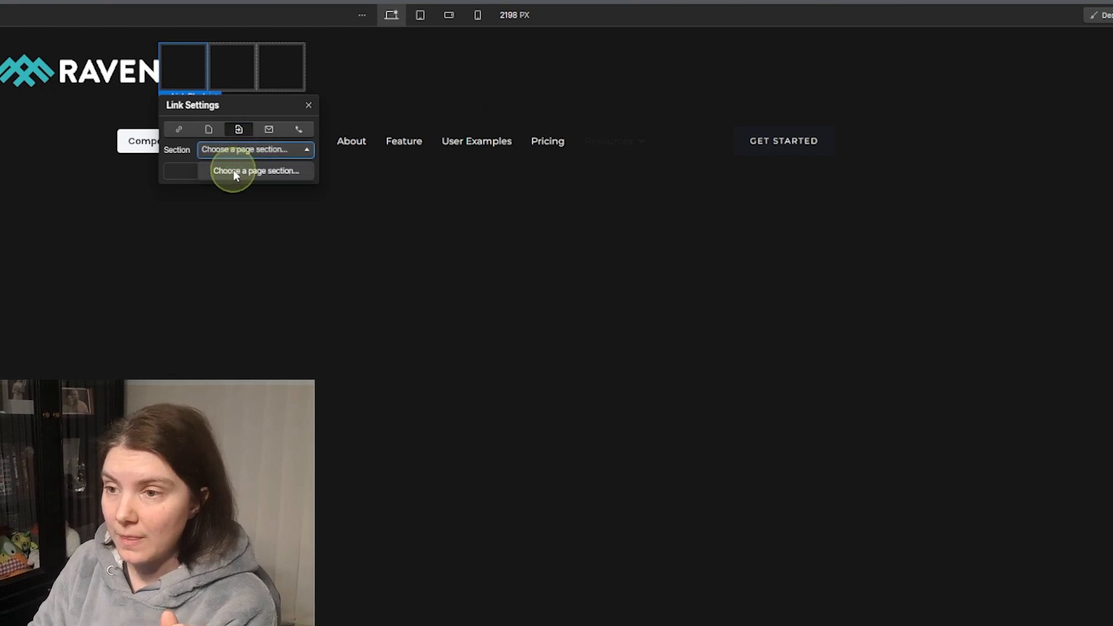
left_click(229, 172)
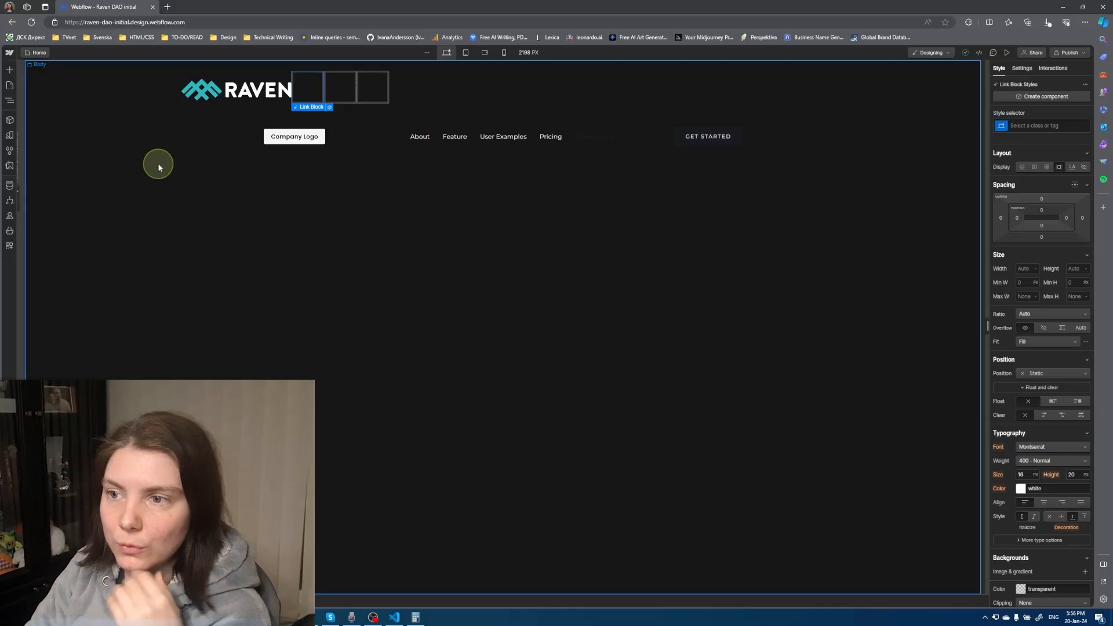
Add a Text Link inside the second List Item and set its link type to Page Section
left_click(9, 70)
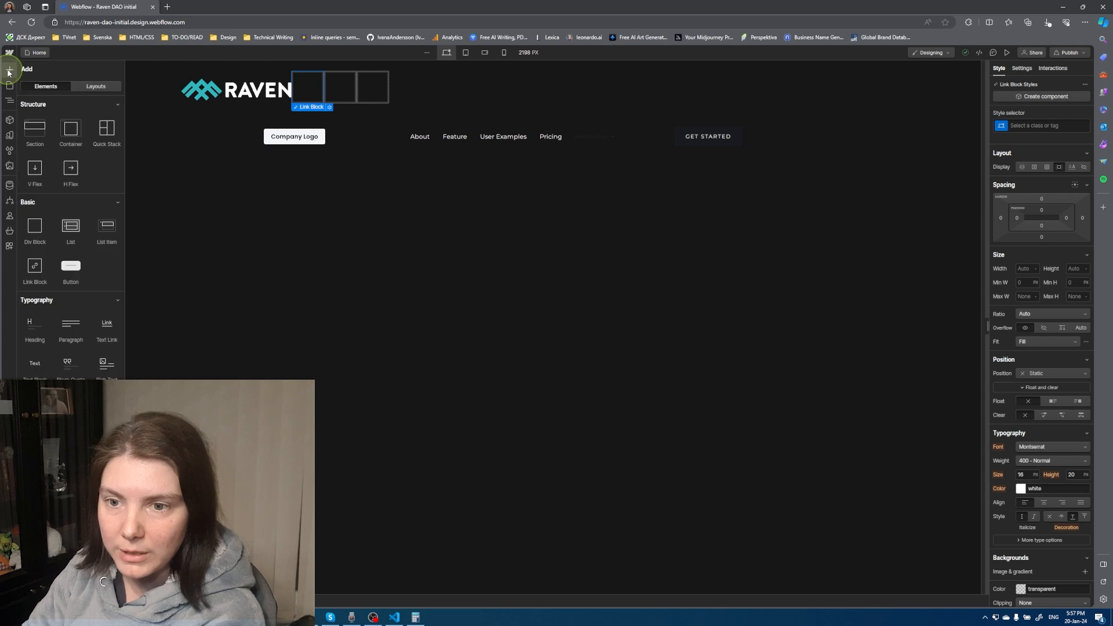
left_click_drag(104, 221, 340, 95)
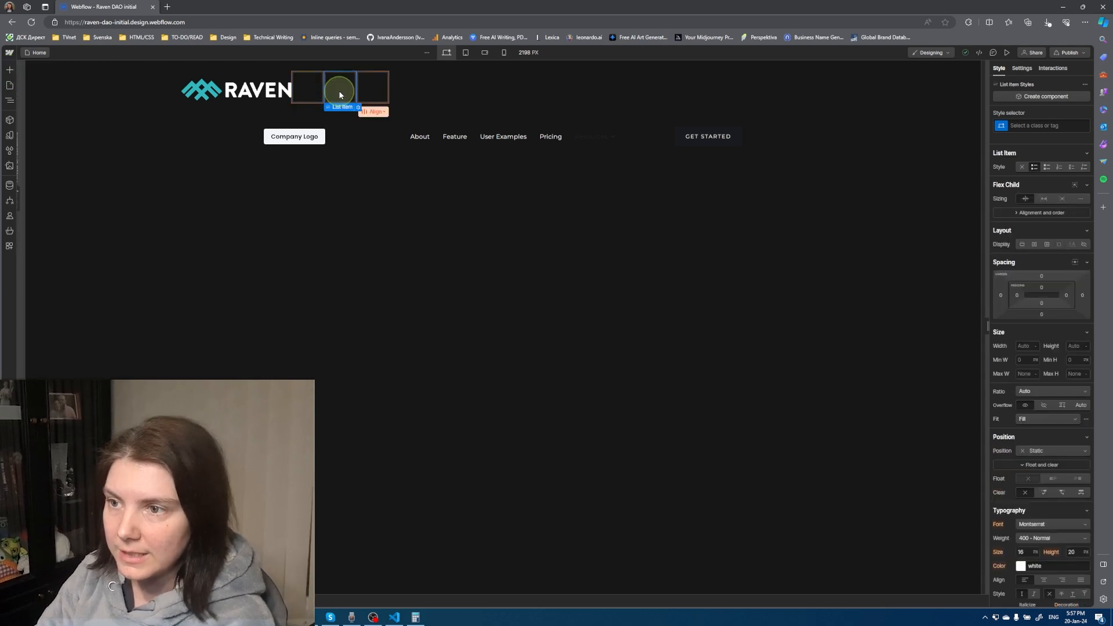
left_click(10, 72)
left_click(108, 329)
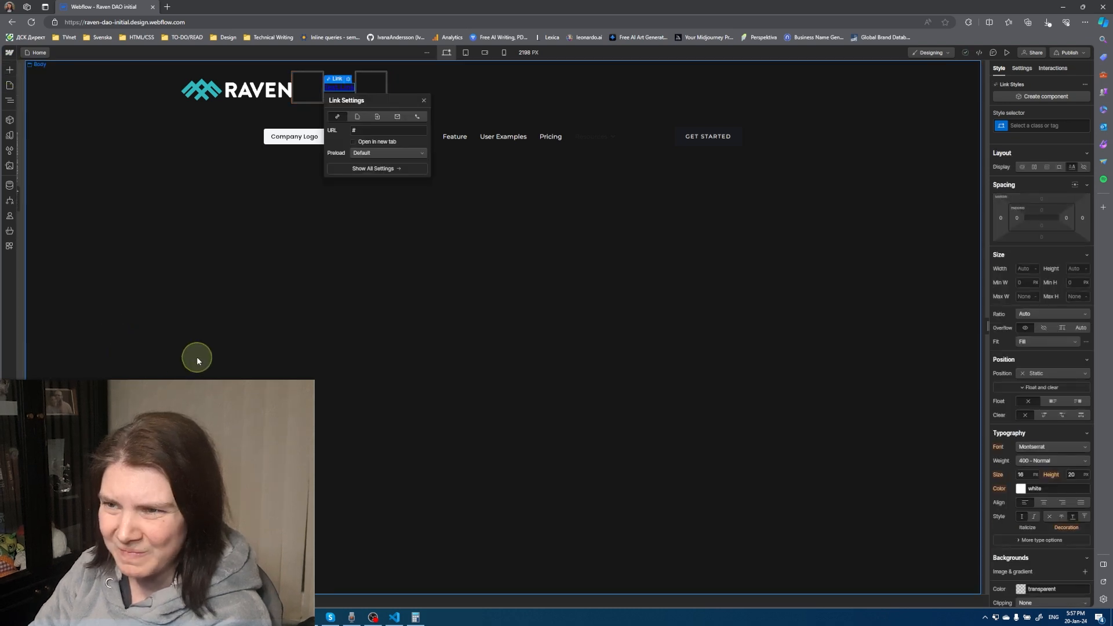
left_click(377, 117)
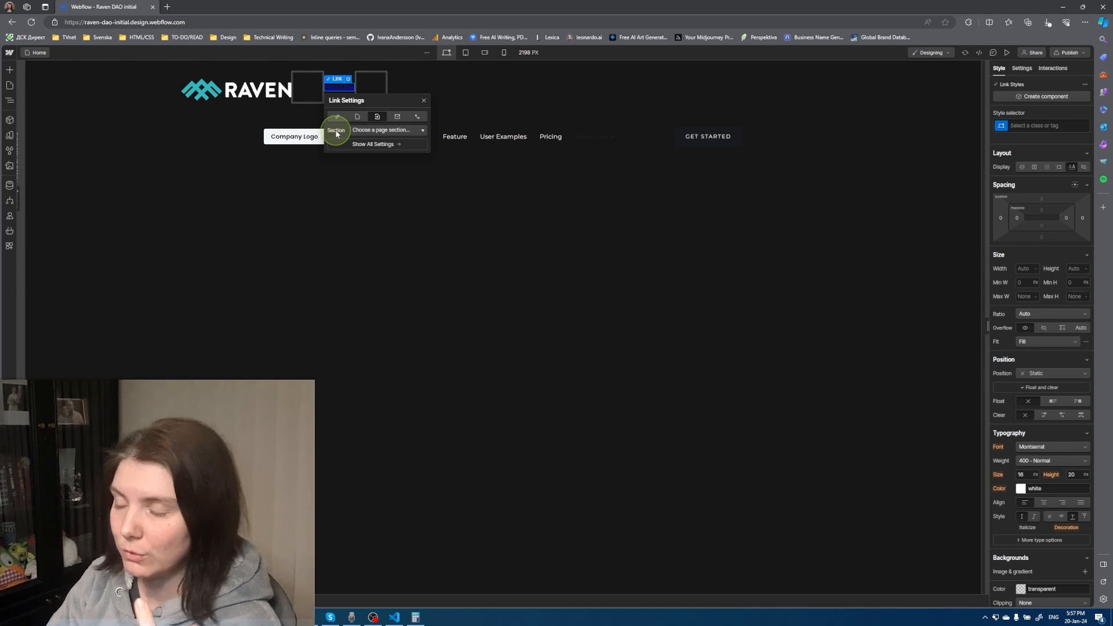
left_click(338, 87)
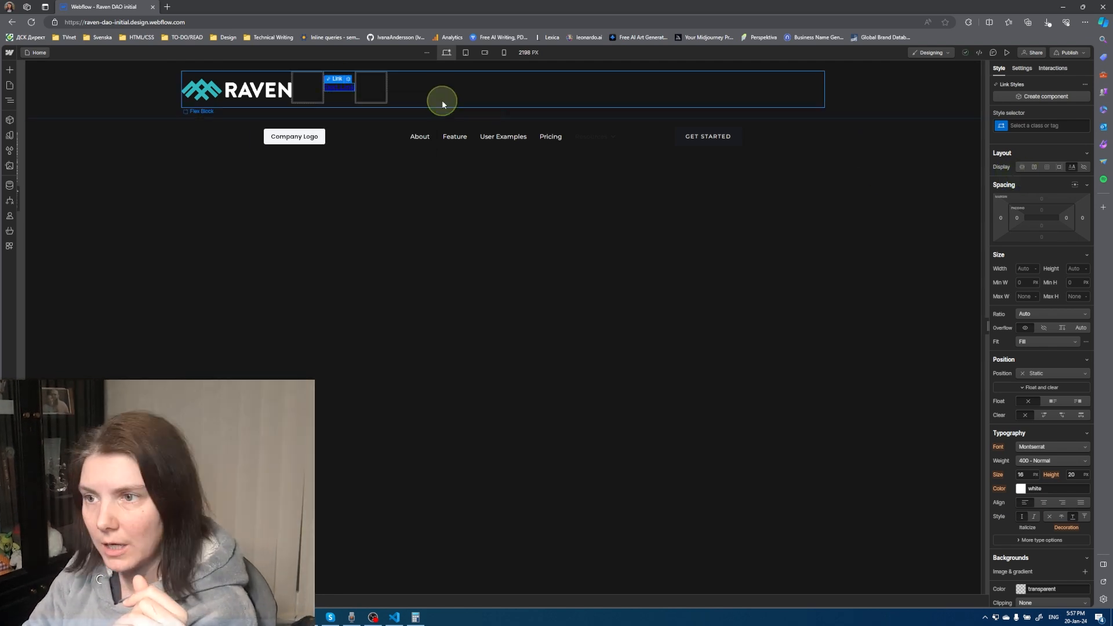
Create the class nav-link on the Text Link and keep it as the active style selector
left_click(1041, 137)
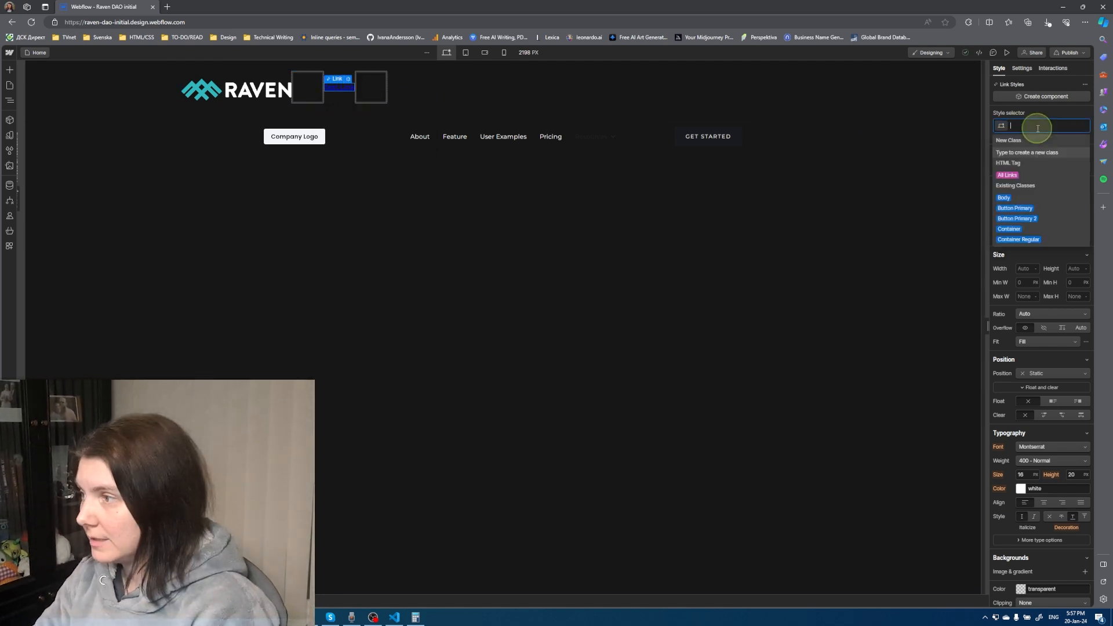
type("nav-link")
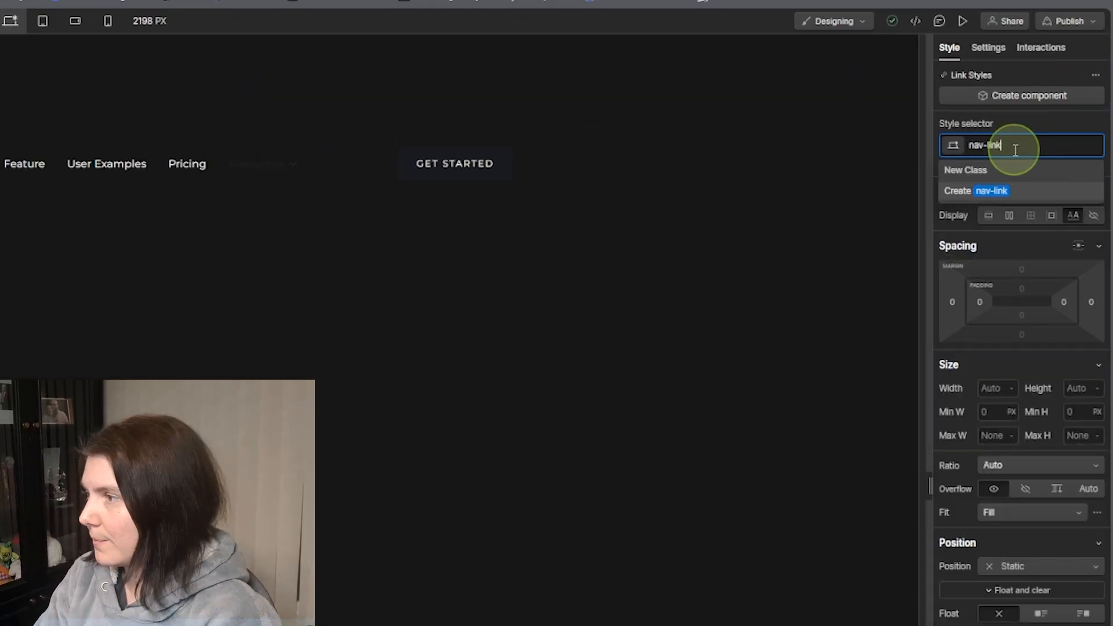
key("Return")
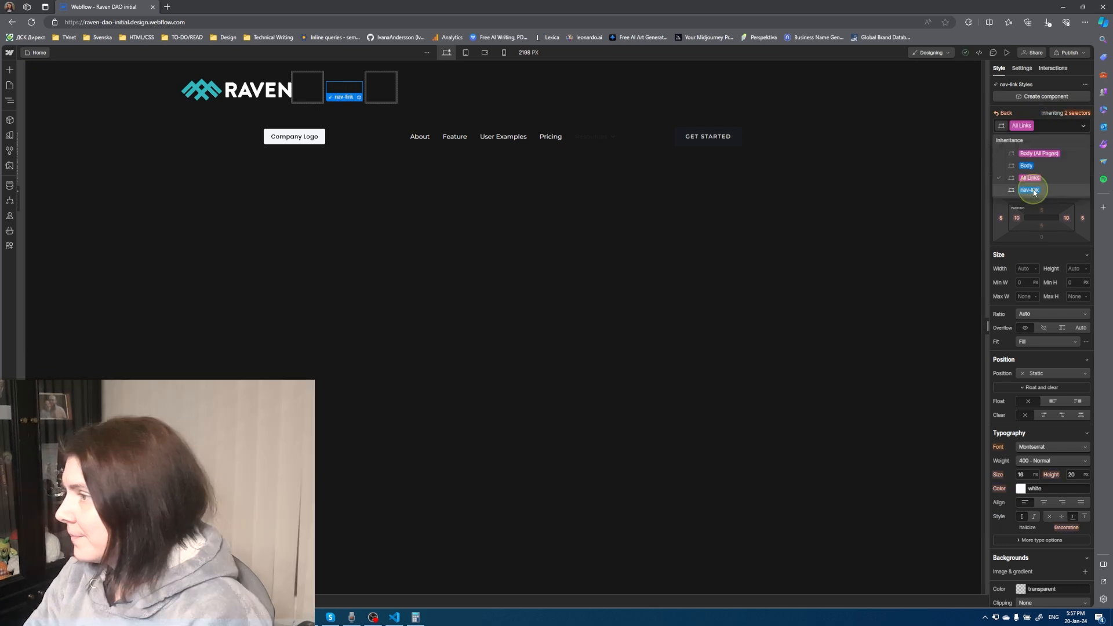
left_click(1035, 191)
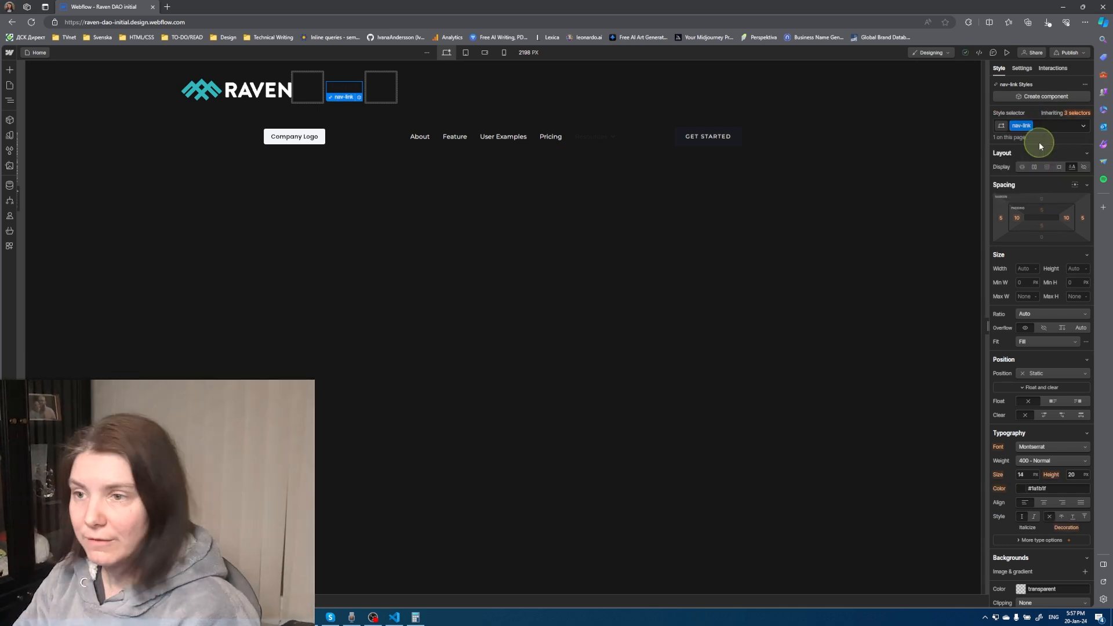
Set the nav-link class's text color to white
left_click(344, 86)
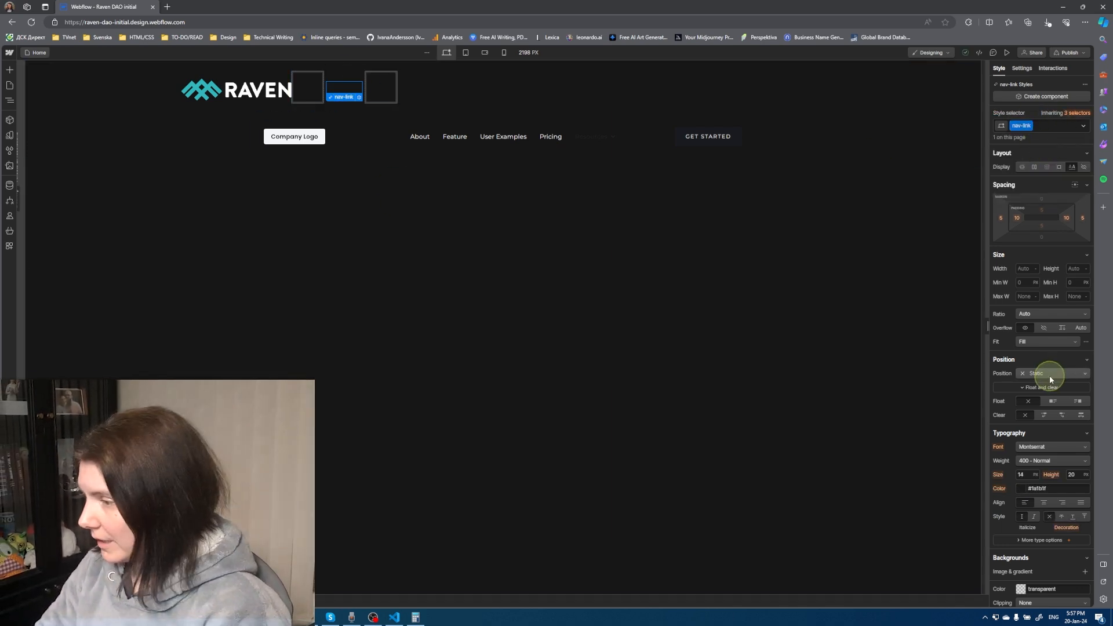
left_click(1021, 489)
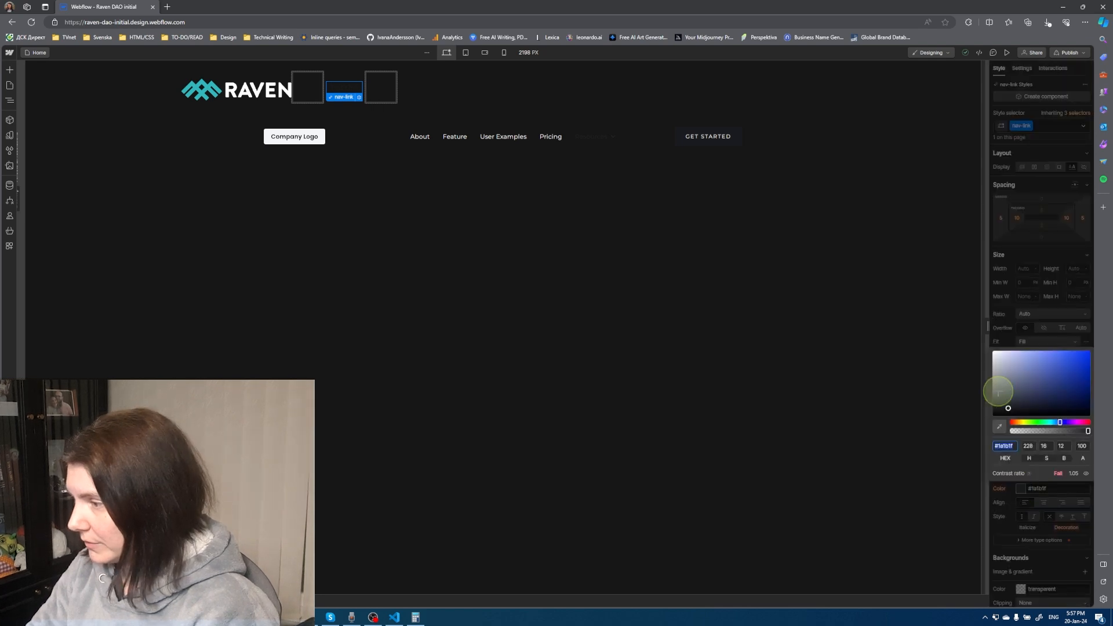
left_click_drag(1000, 374, 984, 341)
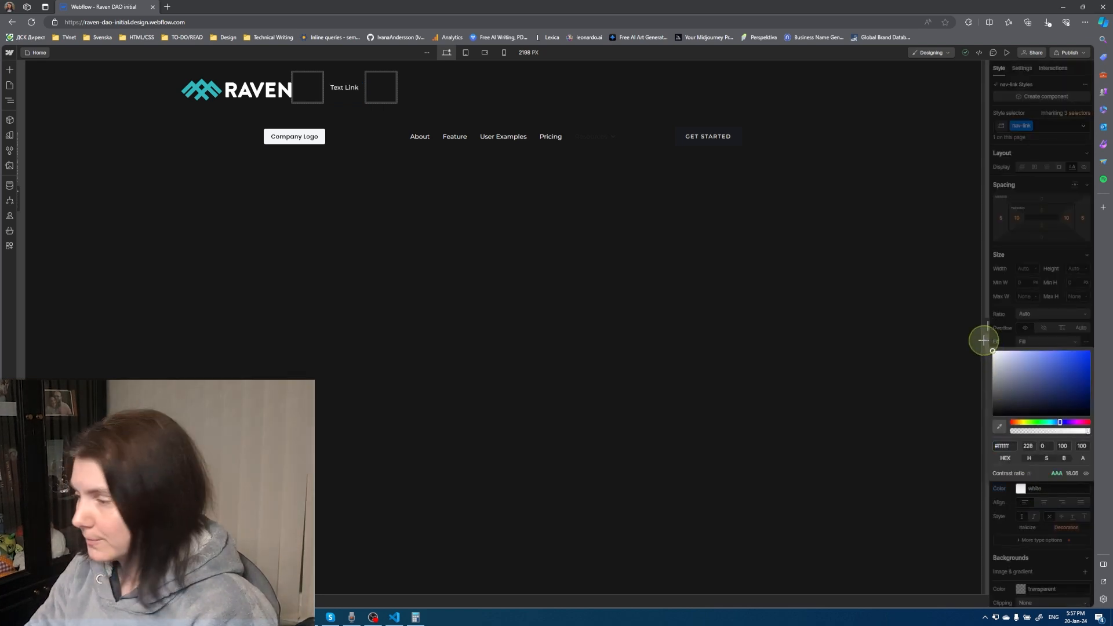
Change the text of the link in the second List Item to About
double_click(344, 87)
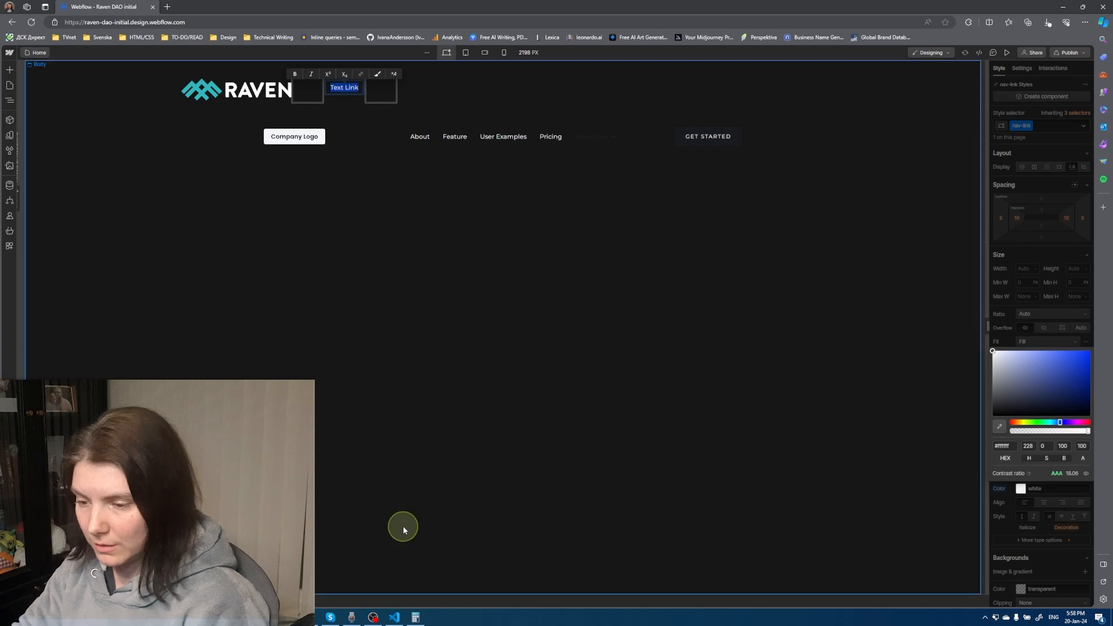
left_click(1063, 7)
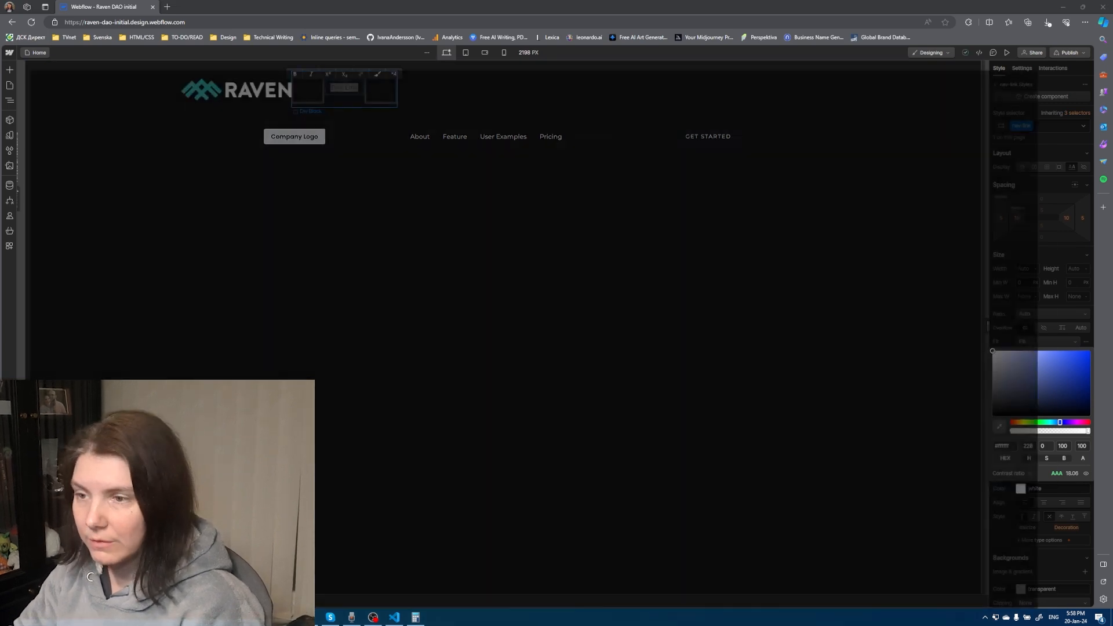
left_click(1058, 8)
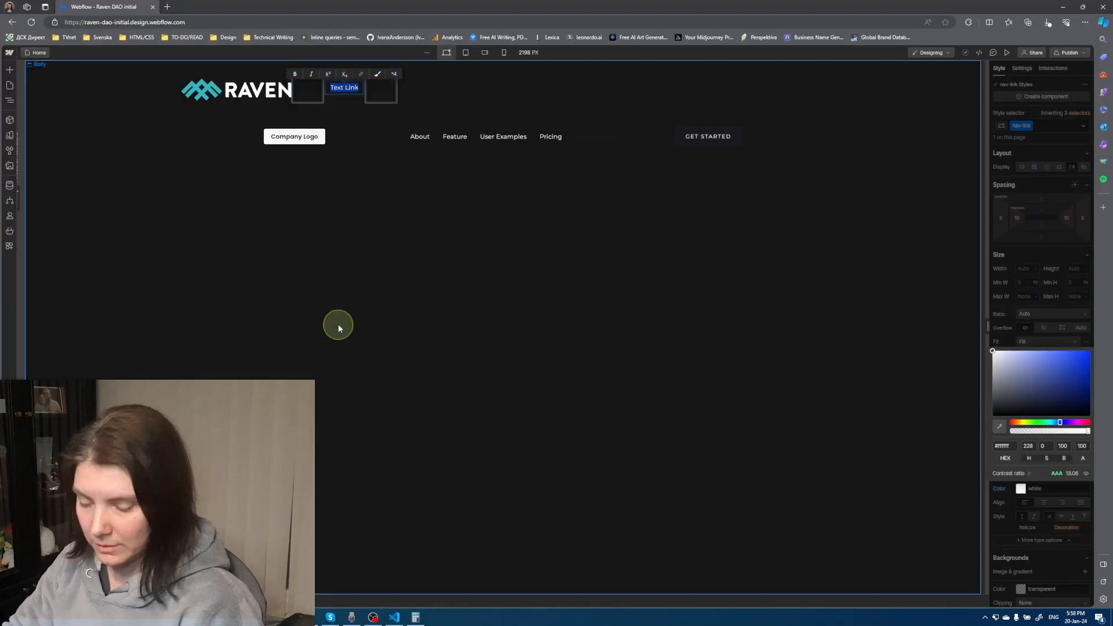
type("About")
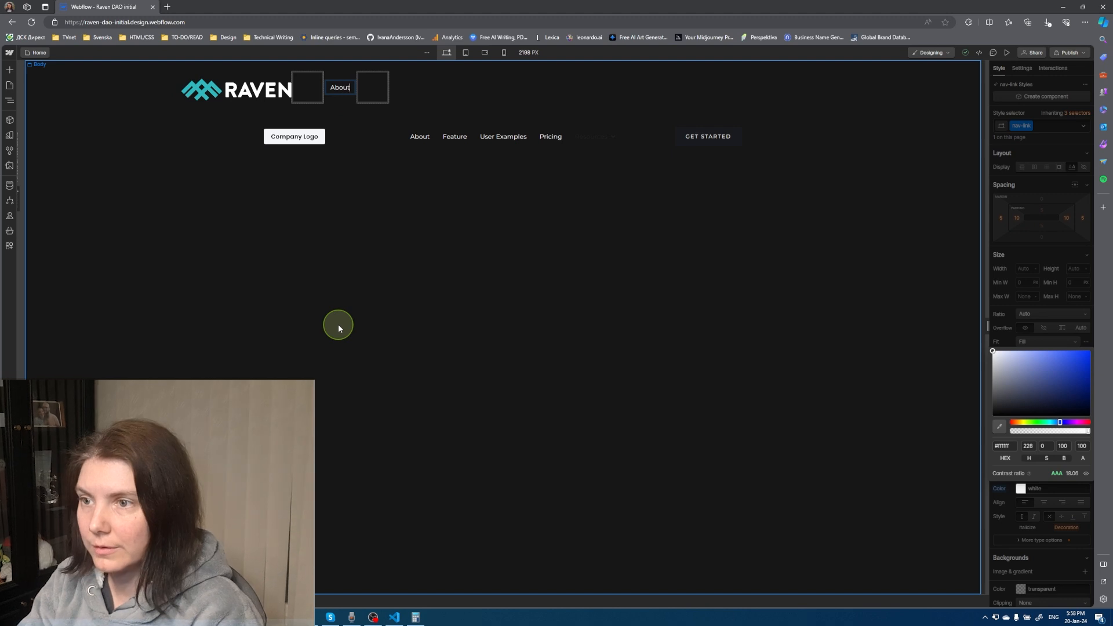
Delete the empty Link Block from the first List Item of the header list
left_click(311, 86)
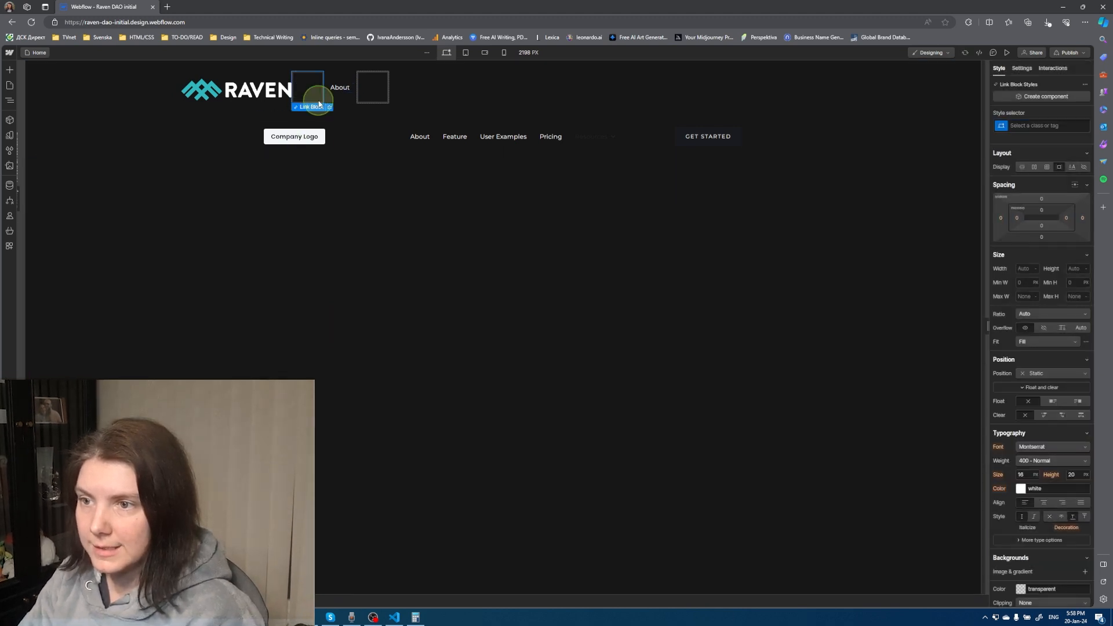
left_click(11, 70)
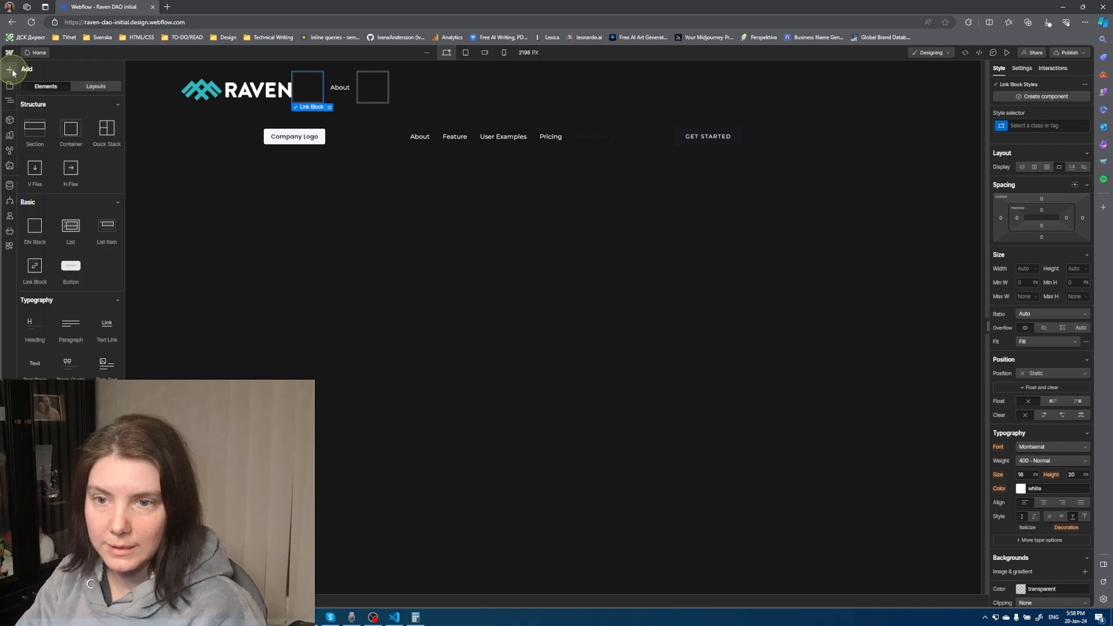
left_click(10, 101)
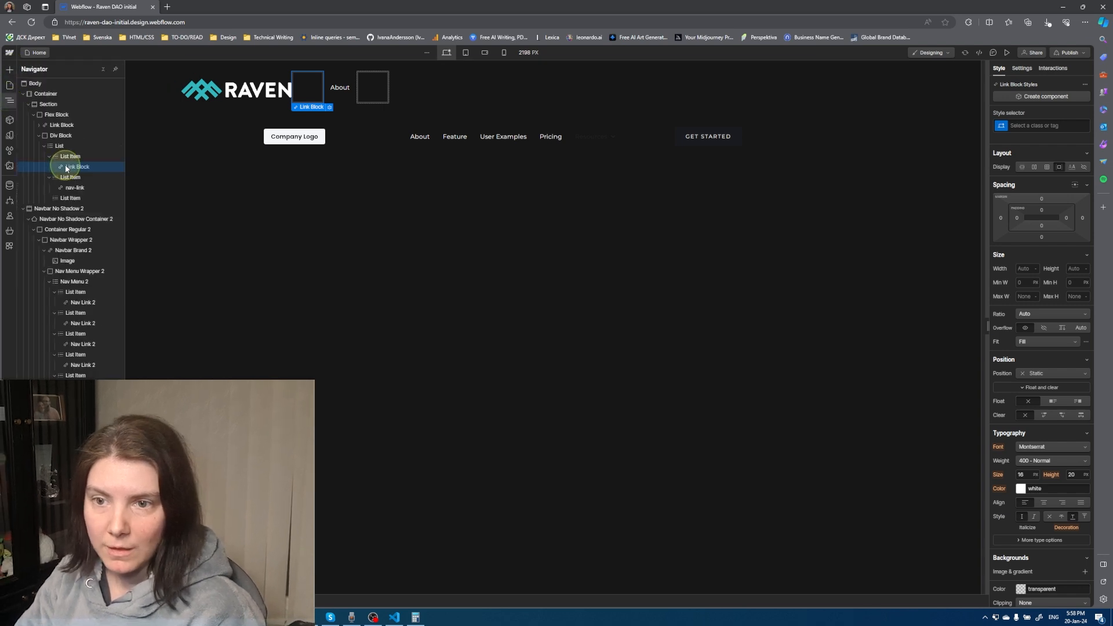
key("Delete")
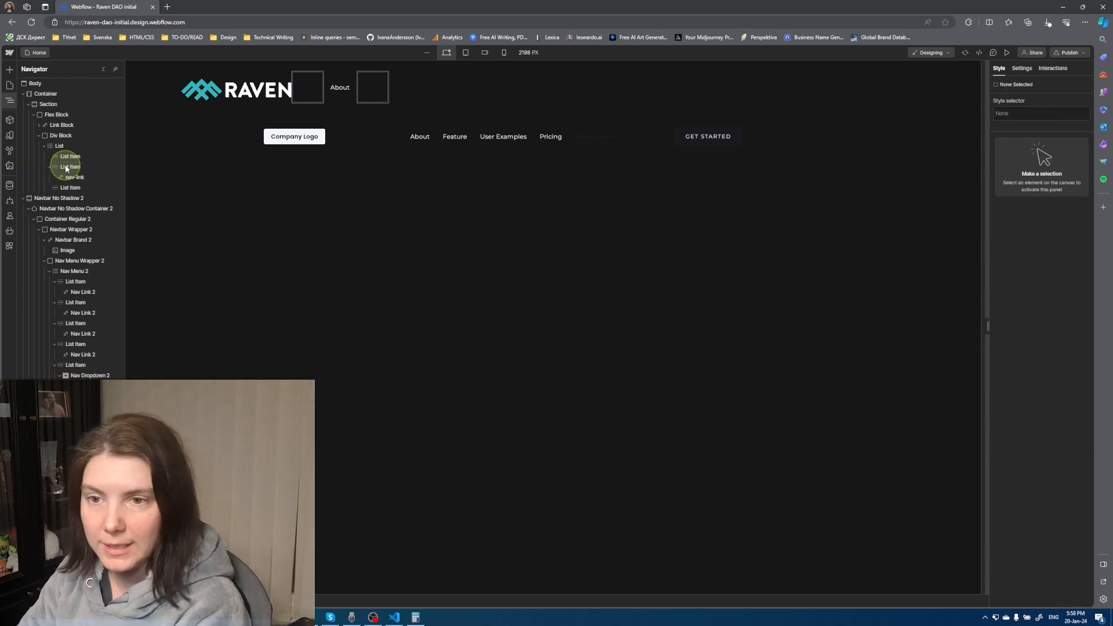
Add a Text Link inside the first List Item and apply the existing nav-link class to it
left_click(67, 156)
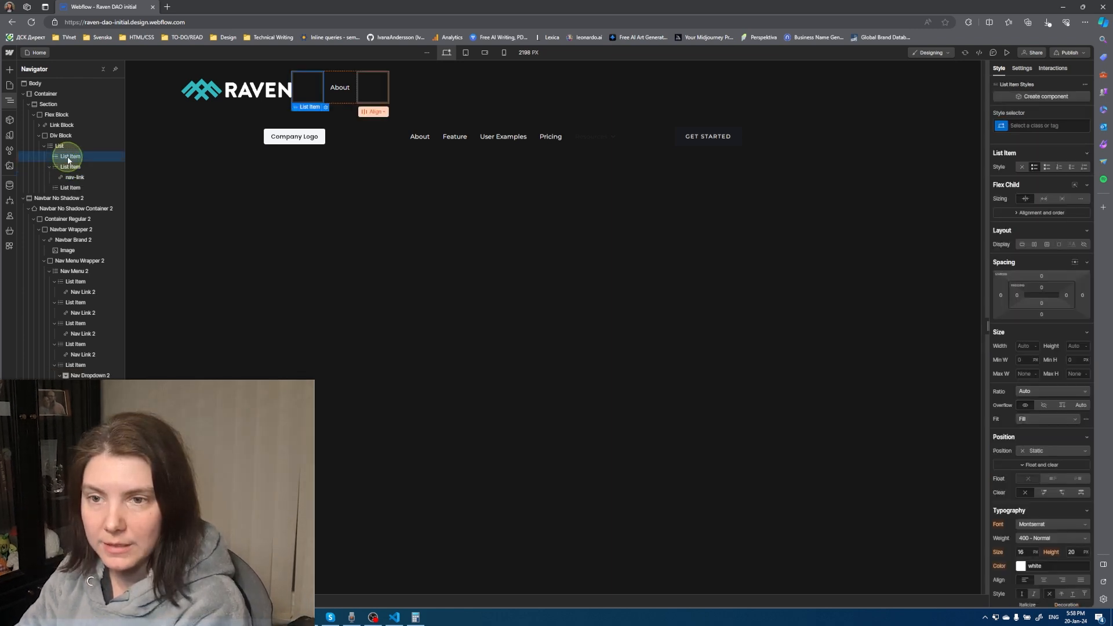
left_click(9, 69)
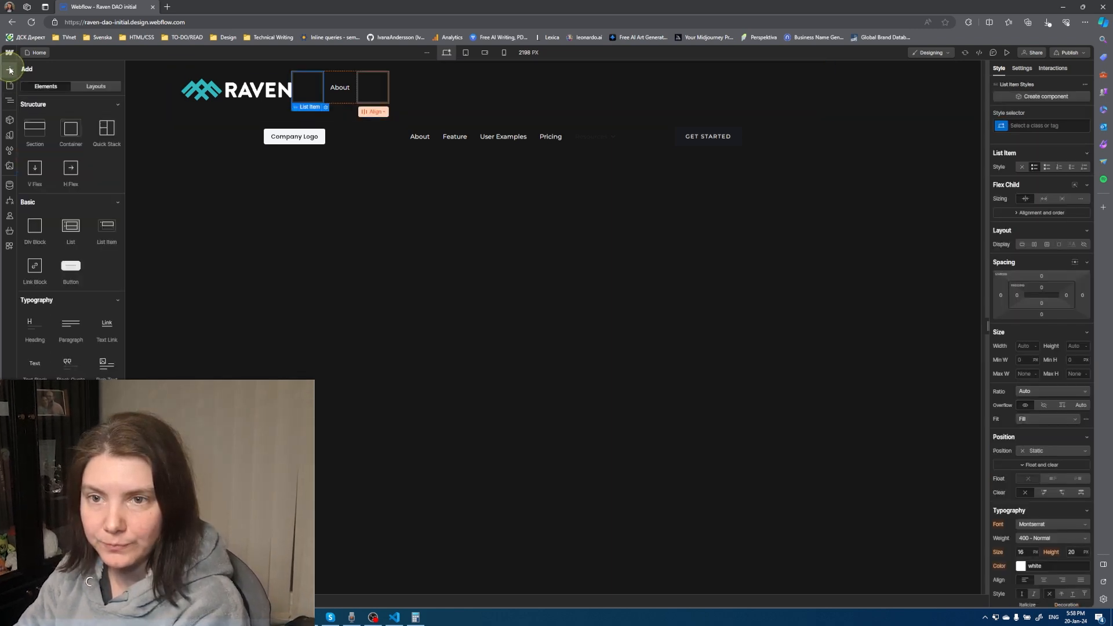
left_click(105, 324)
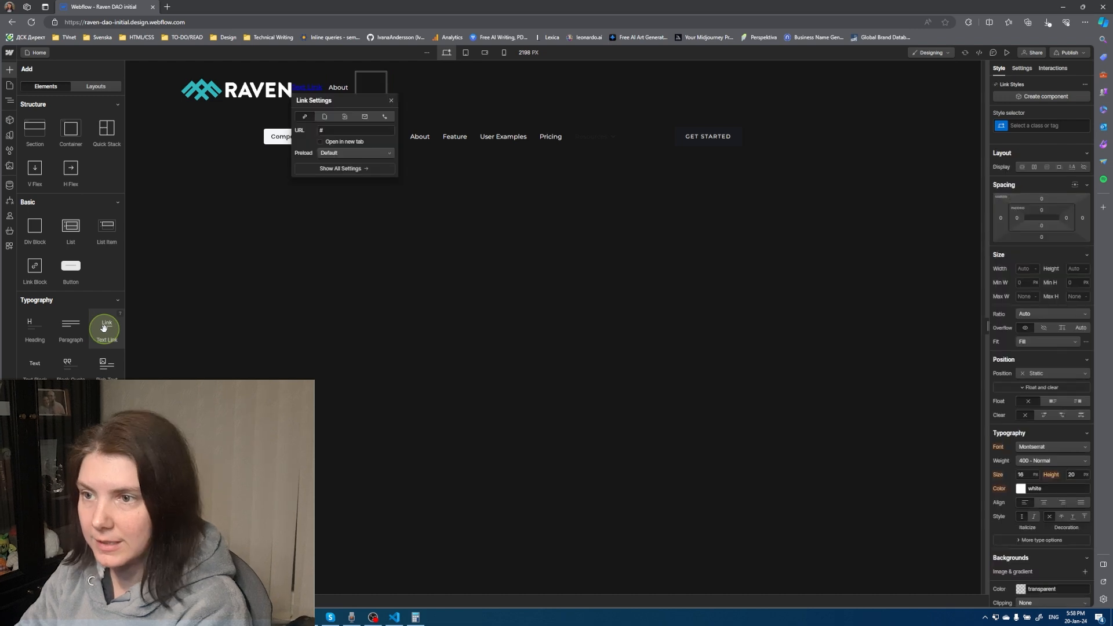
left_click(1042, 126)
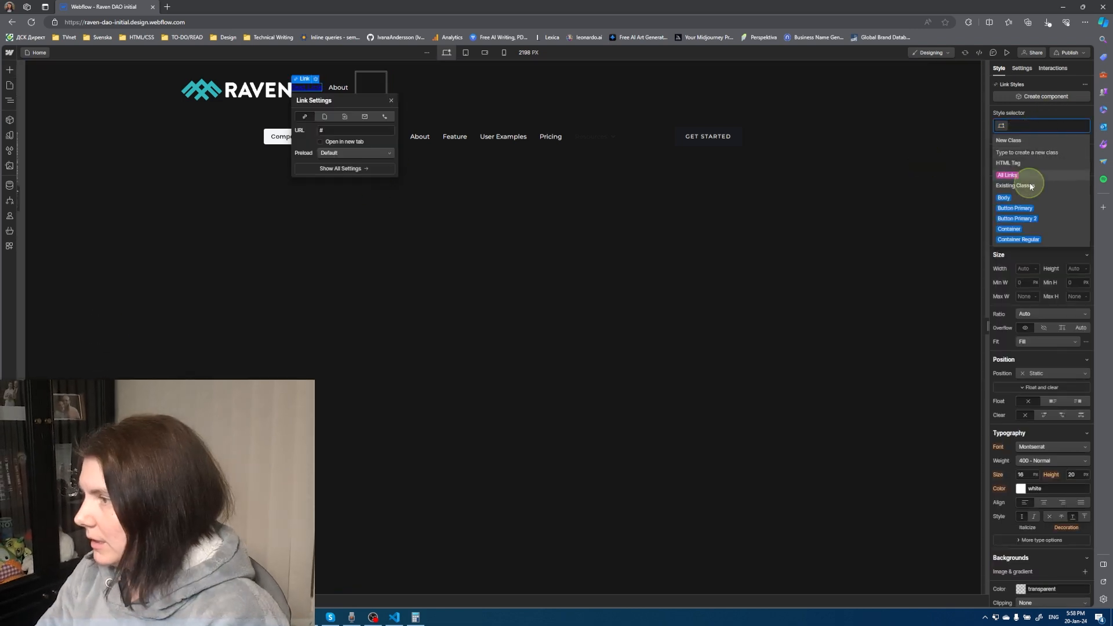
type("nav")
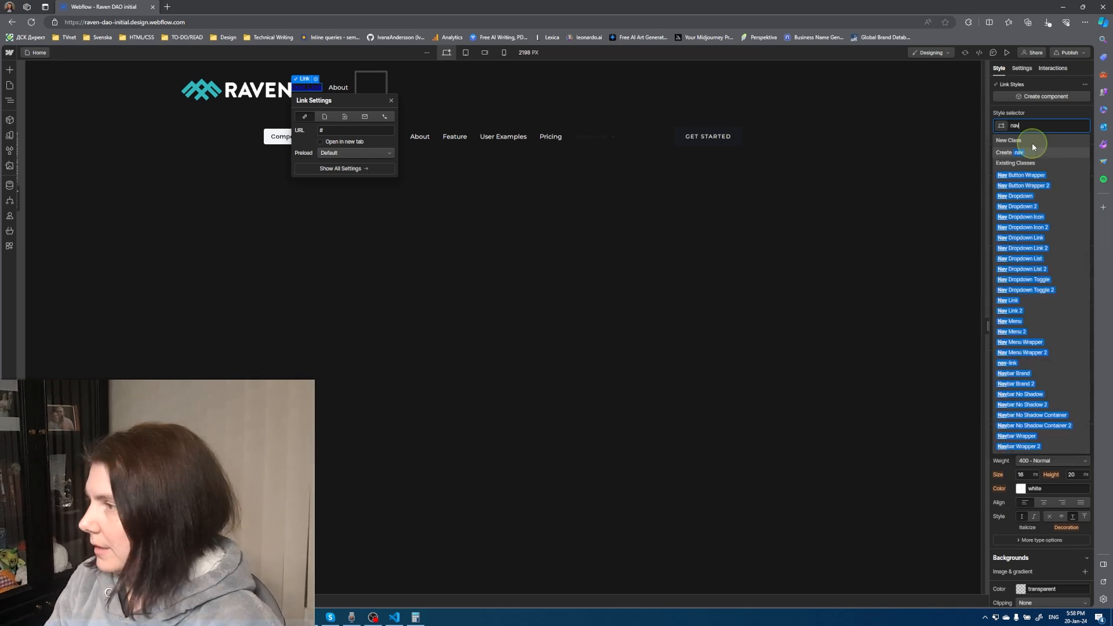
type("-li")
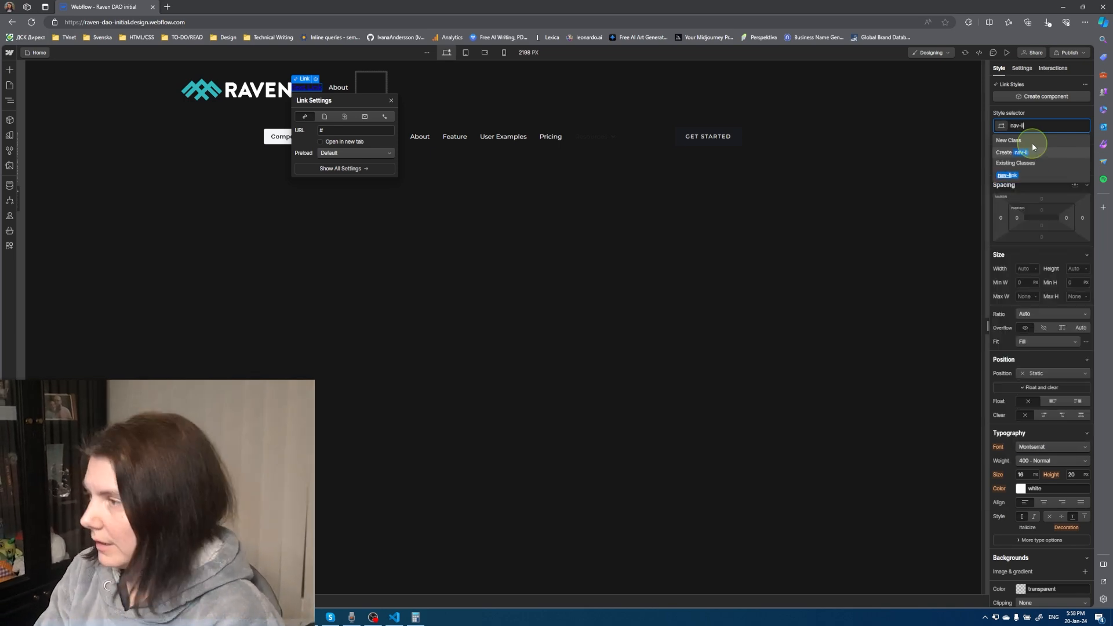
left_click(1008, 174)
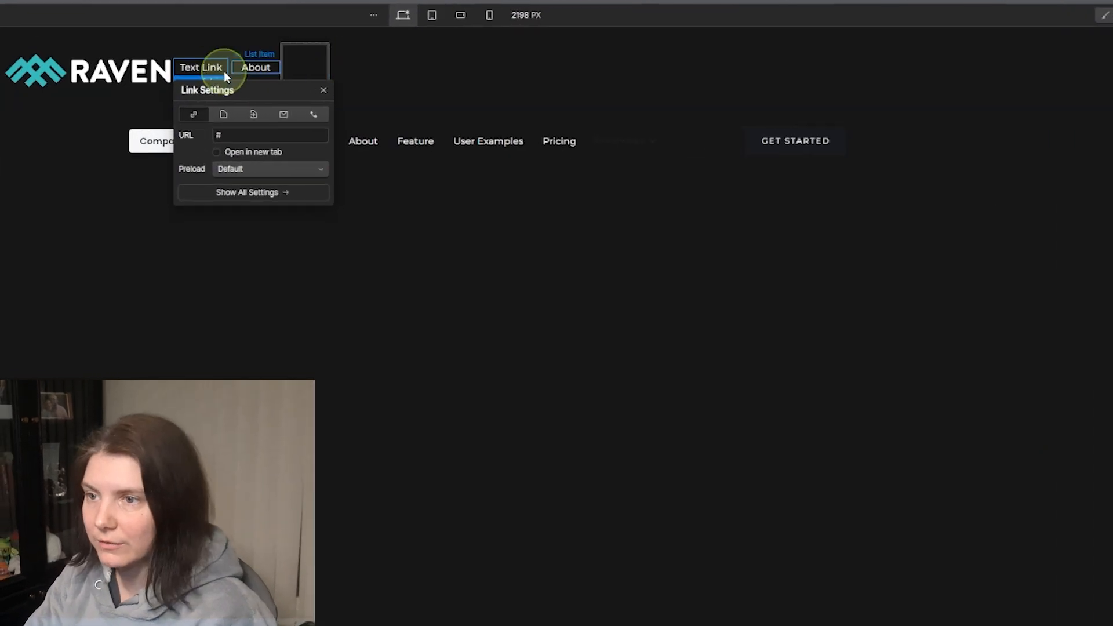
Change the text of the first List Item's link to Home
left_click(196, 71)
double_click(200, 68)
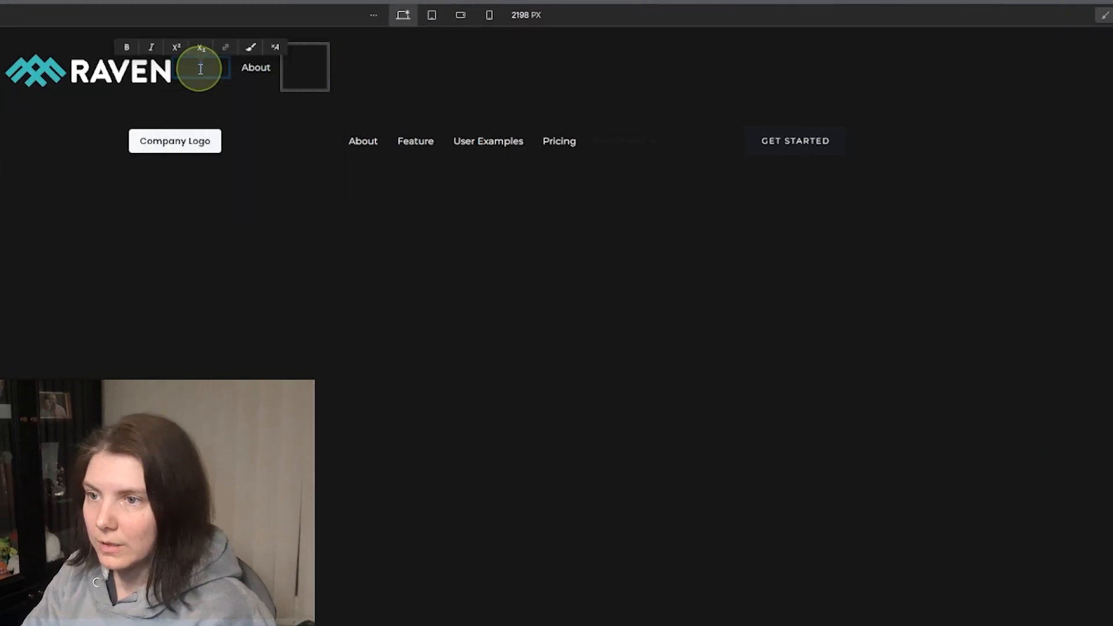
type("Home")
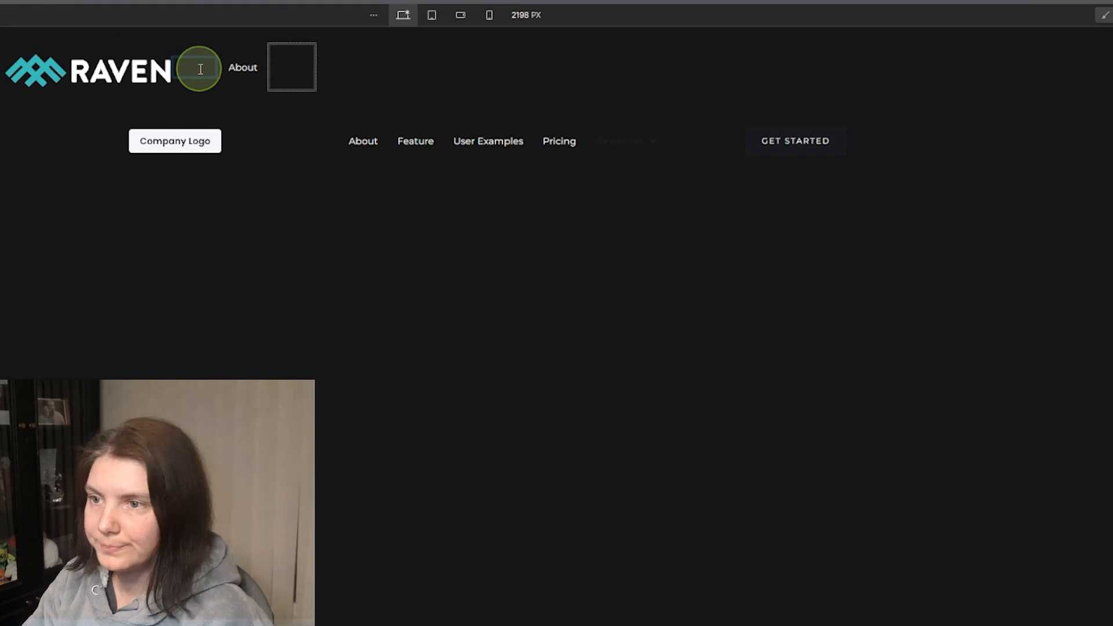
key("Escape")
left_click(279, 148)
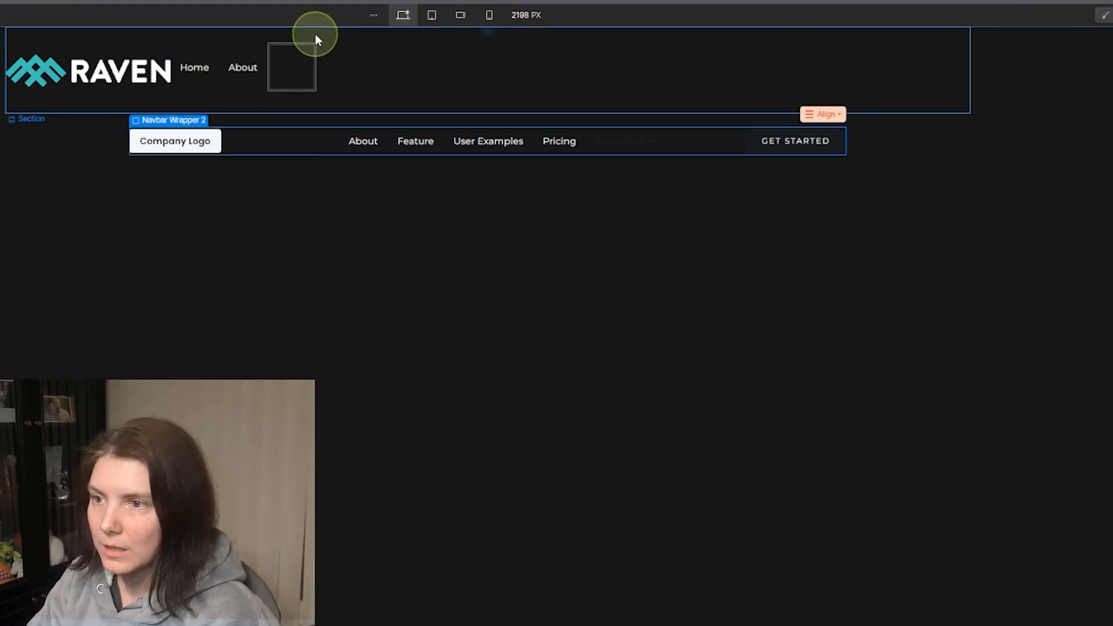
Add a Text Link with the nav-link class in the third List Item and change its text to For Startups
left_click(291, 72)
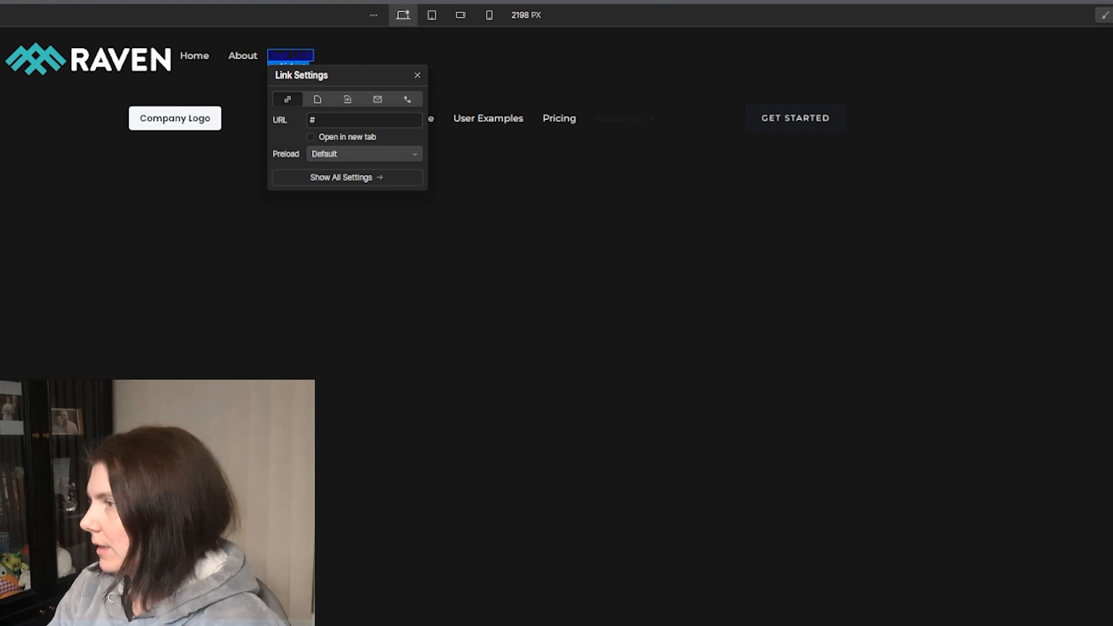
key("Return")
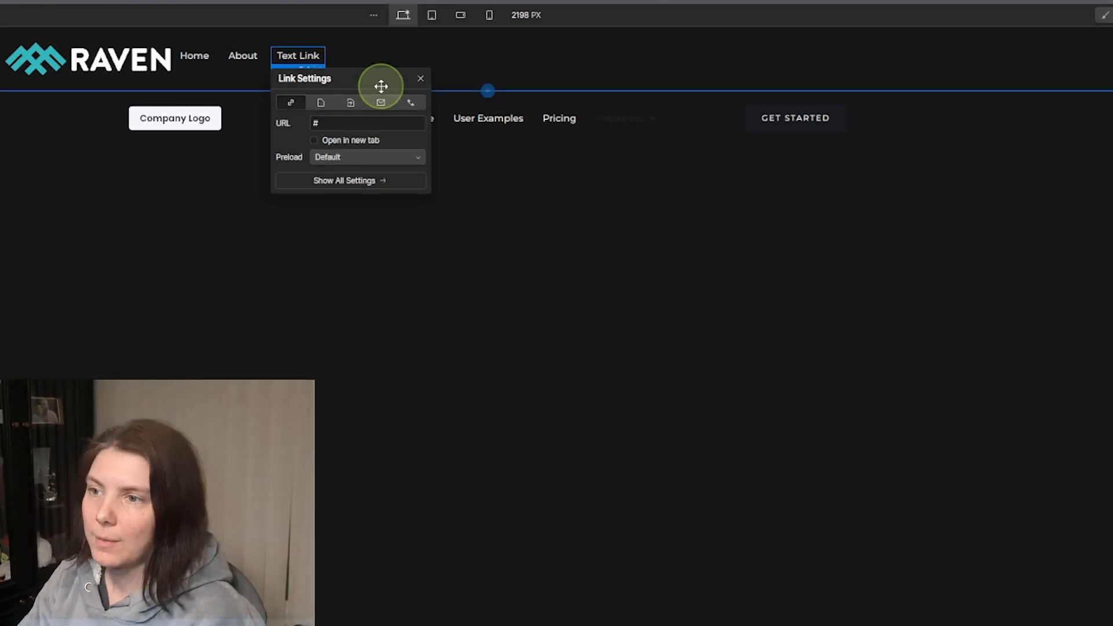
left_click(307, 56)
double_click(308, 55)
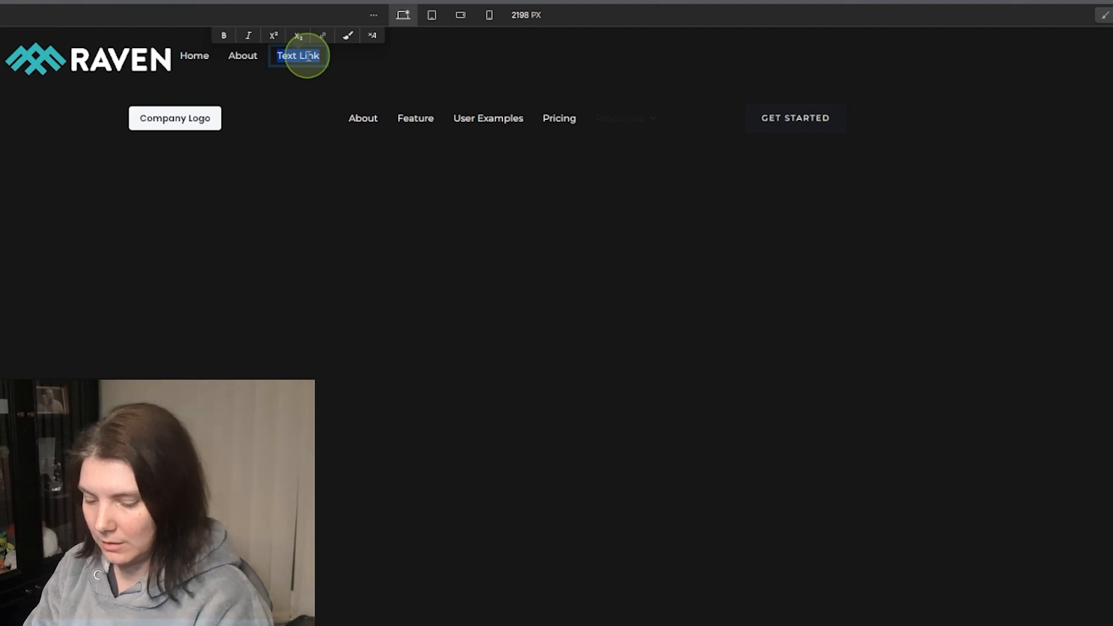
type("For")
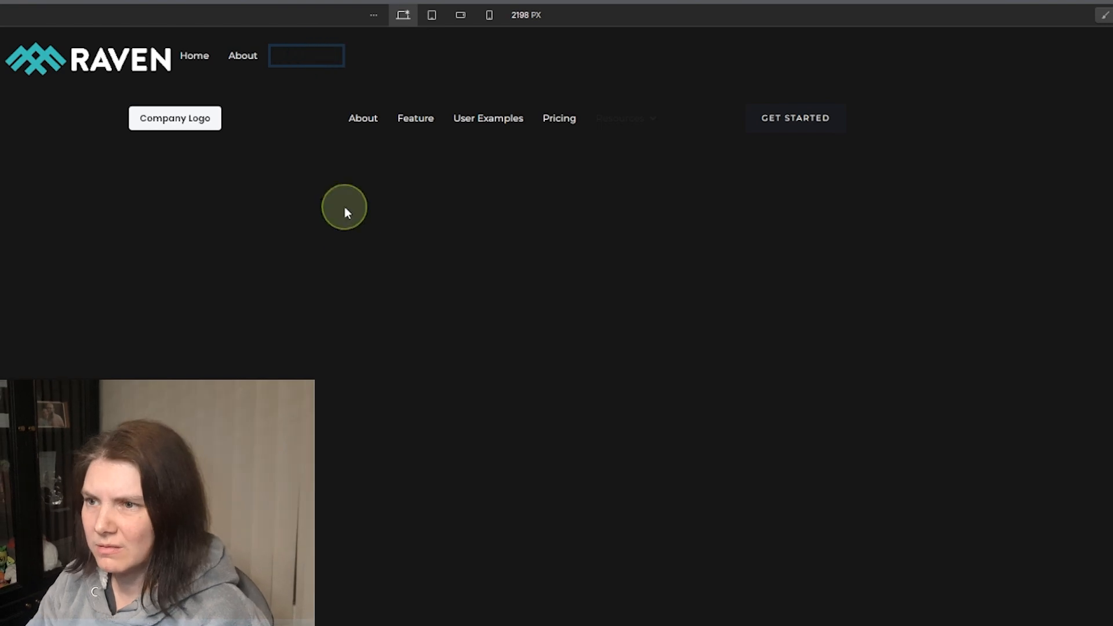
left_click(357, 250)
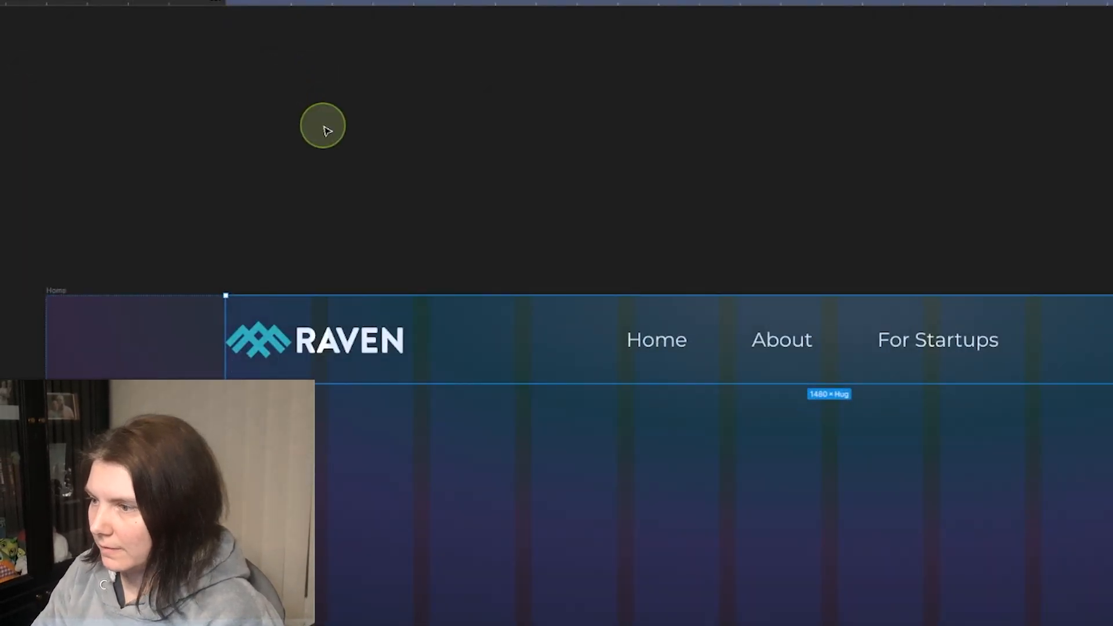
Switch to the Figma design and examine the header's navigation links and button
scroll(897, 143, "down", 5)
scroll(1098, 138, "up", 4)
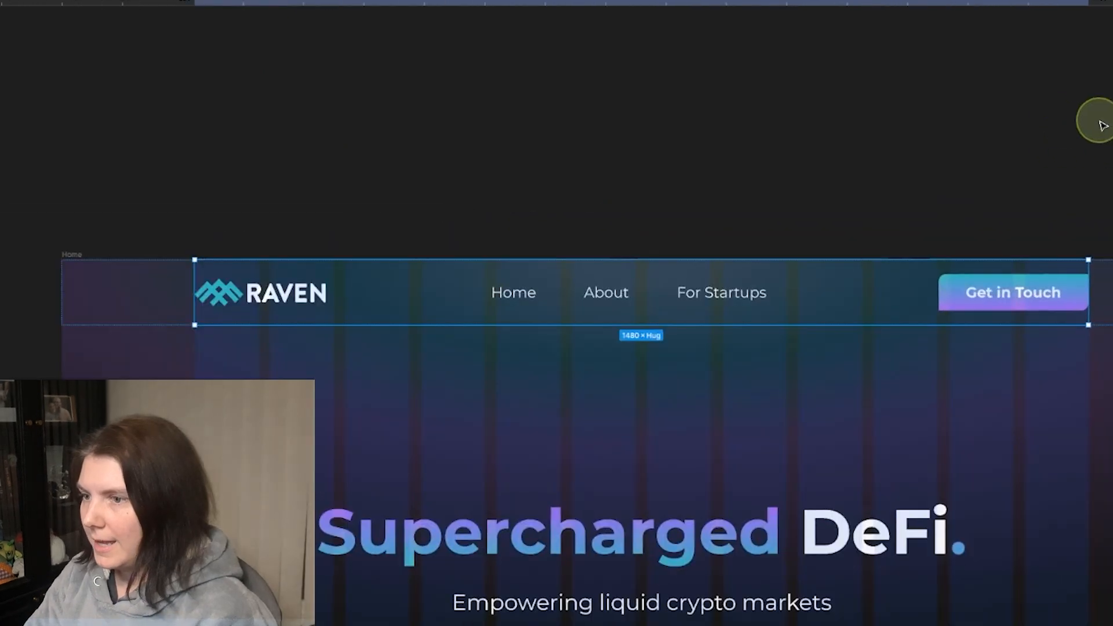
left_click_drag(720, 176, 570, 139)
scroll(591, 92, "down", 3)
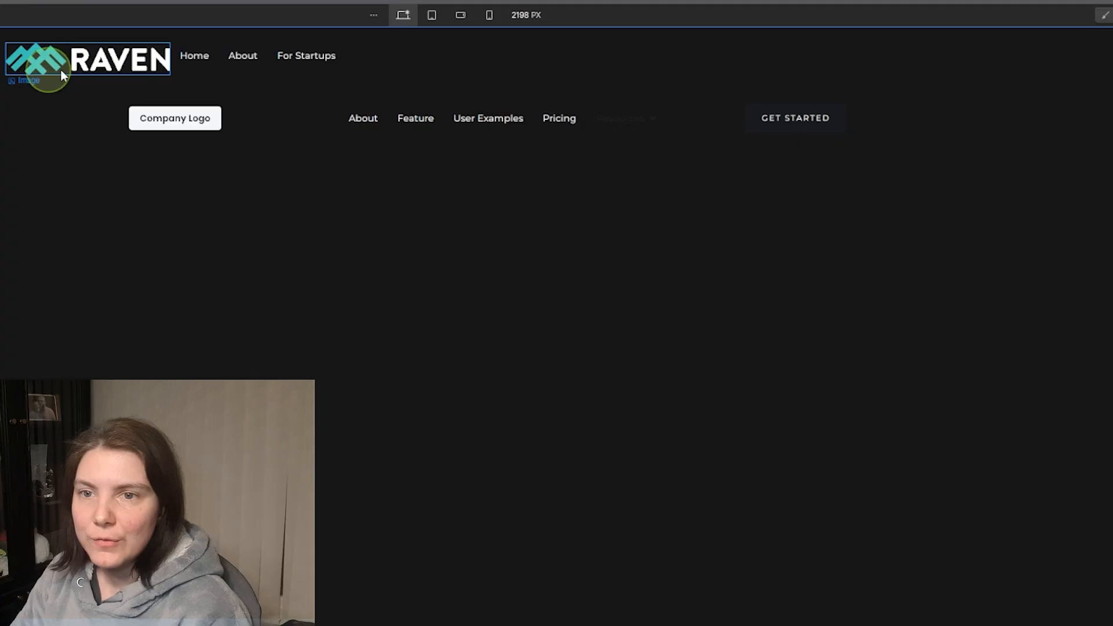
Set the nav-link class's font size to 18 px in Webflow, using the Home link in the header list
left_click(9, 97)
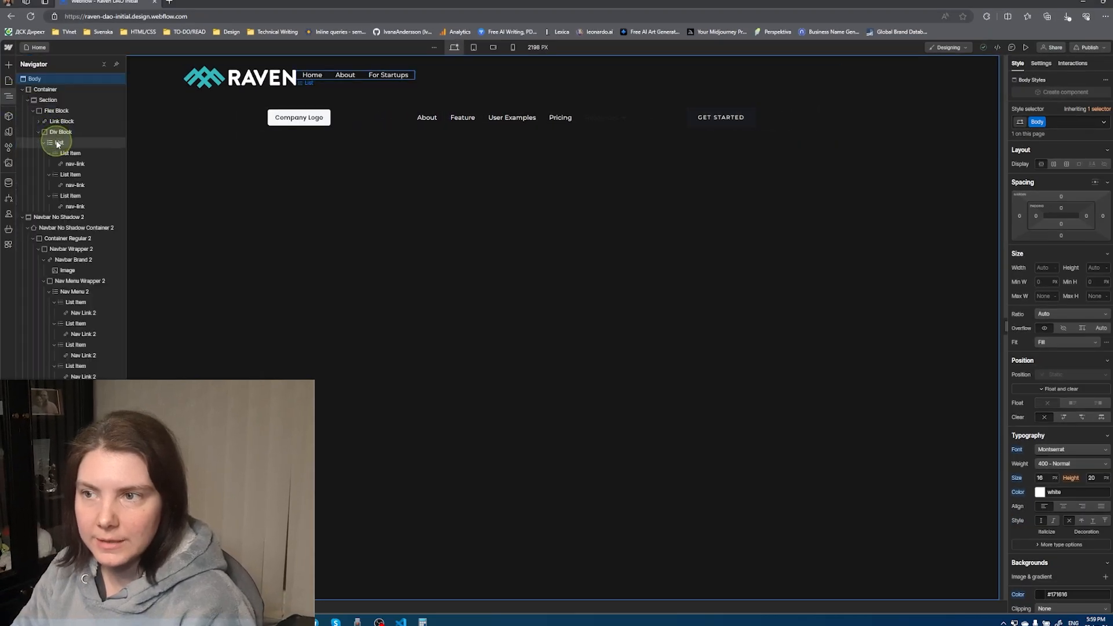
left_click(57, 144)
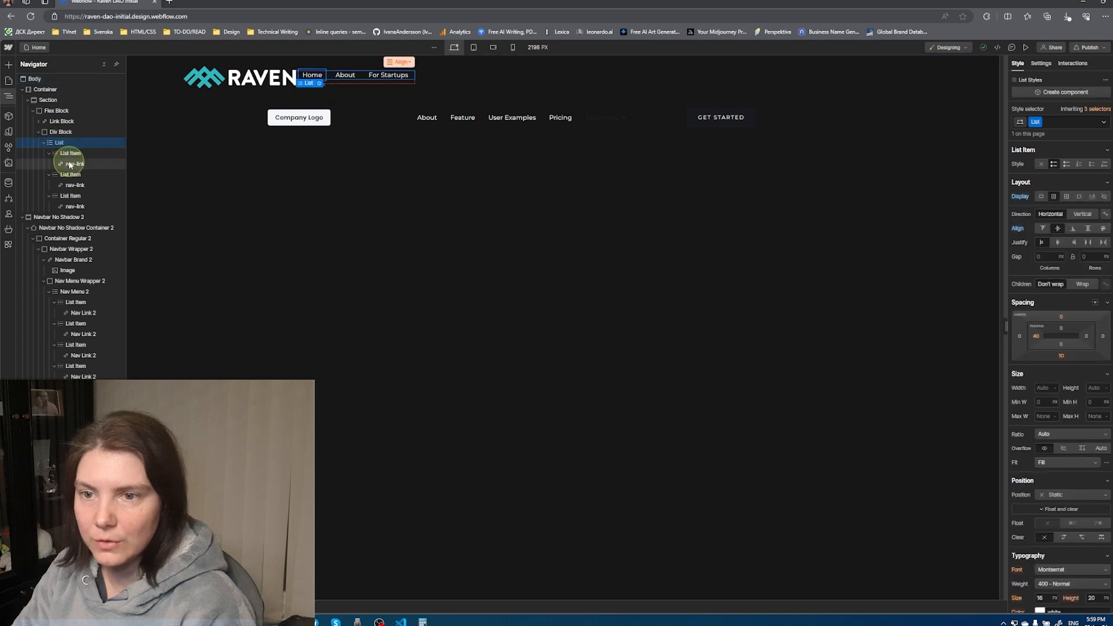
left_click(70, 164)
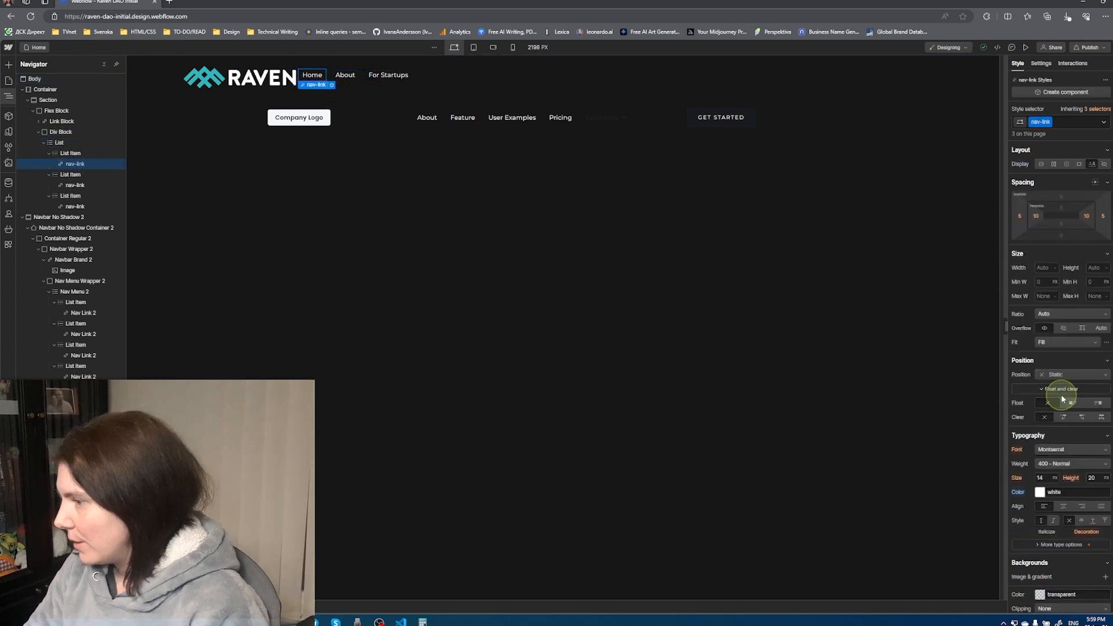
left_click(1042, 477)
key("Up")
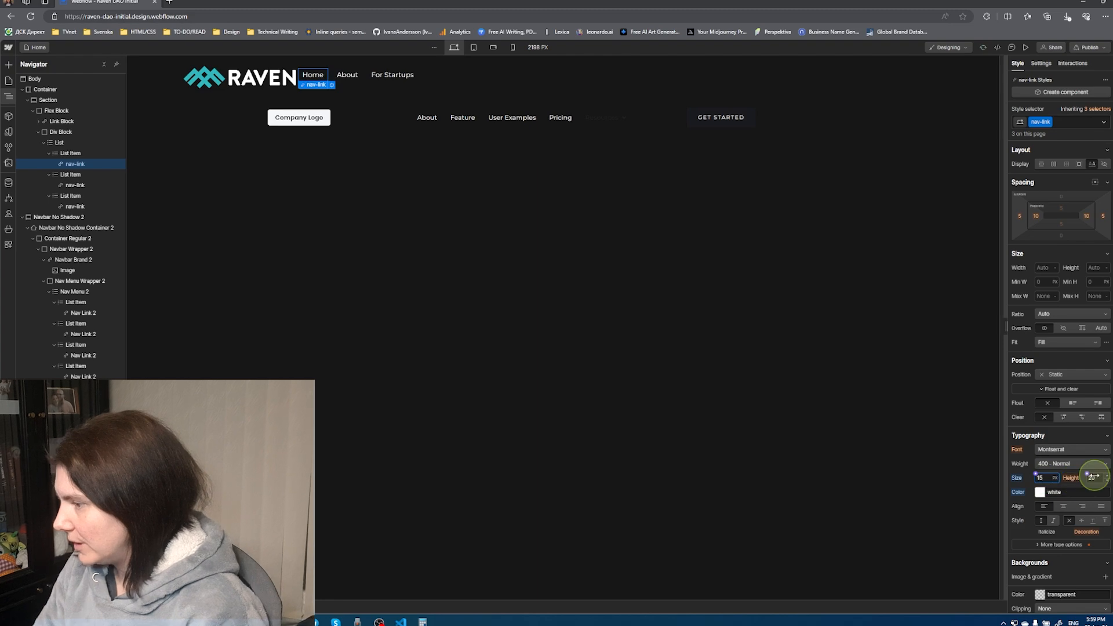
key("Up")
key("Up")
key("Up")
key("Up")
key("Up")
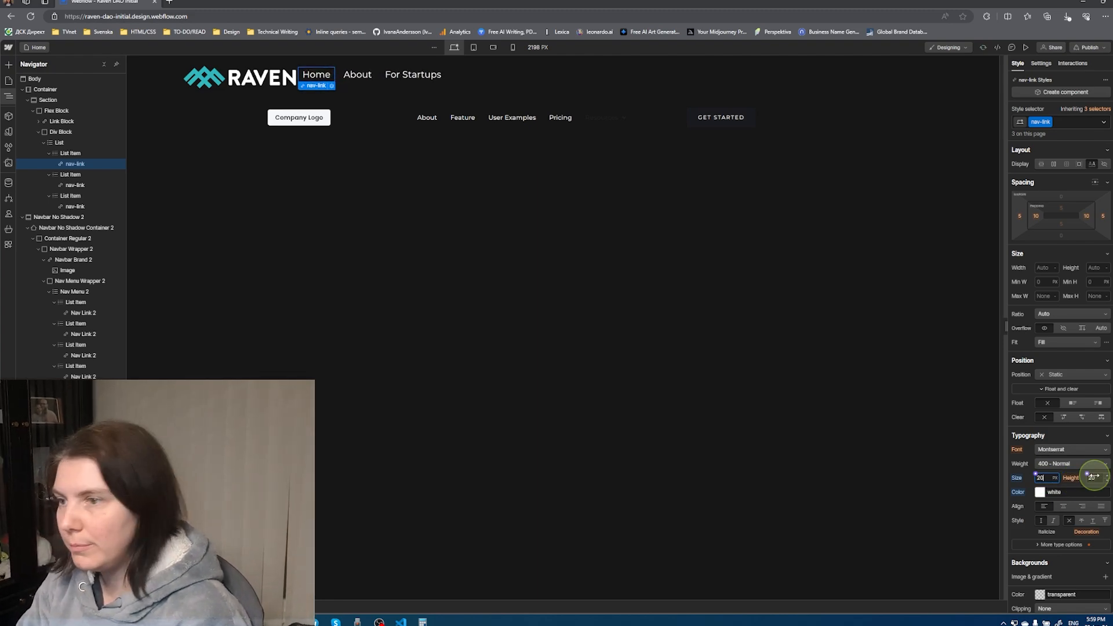
key("Down")
key("Down")
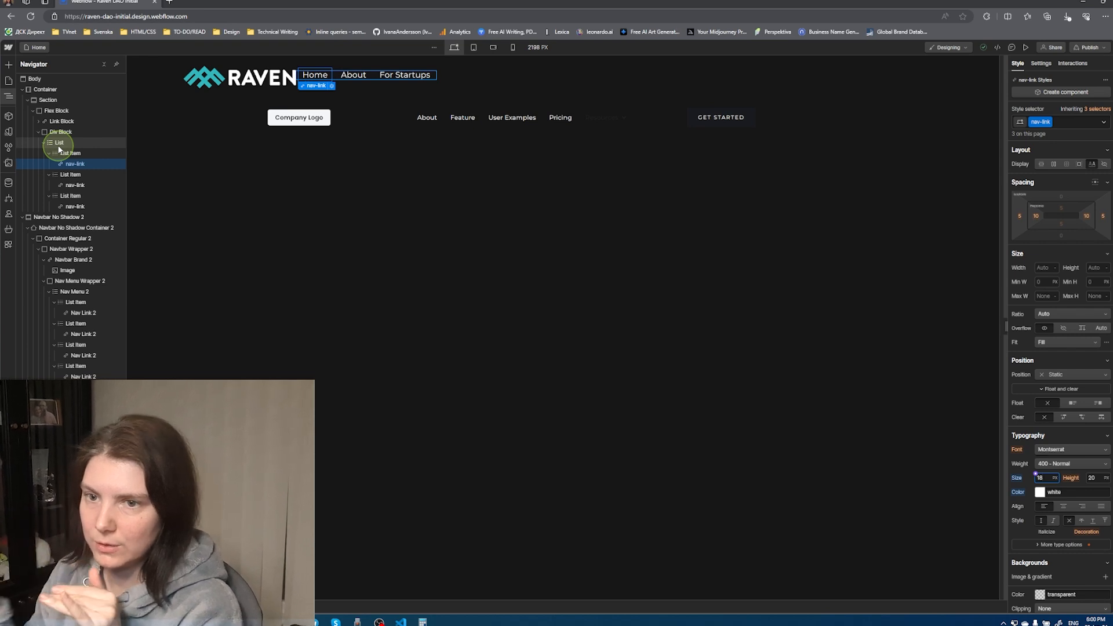
Add a Button to the header's Flex Block after the navigation links and switch its link type to page section
left_click(39, 132)
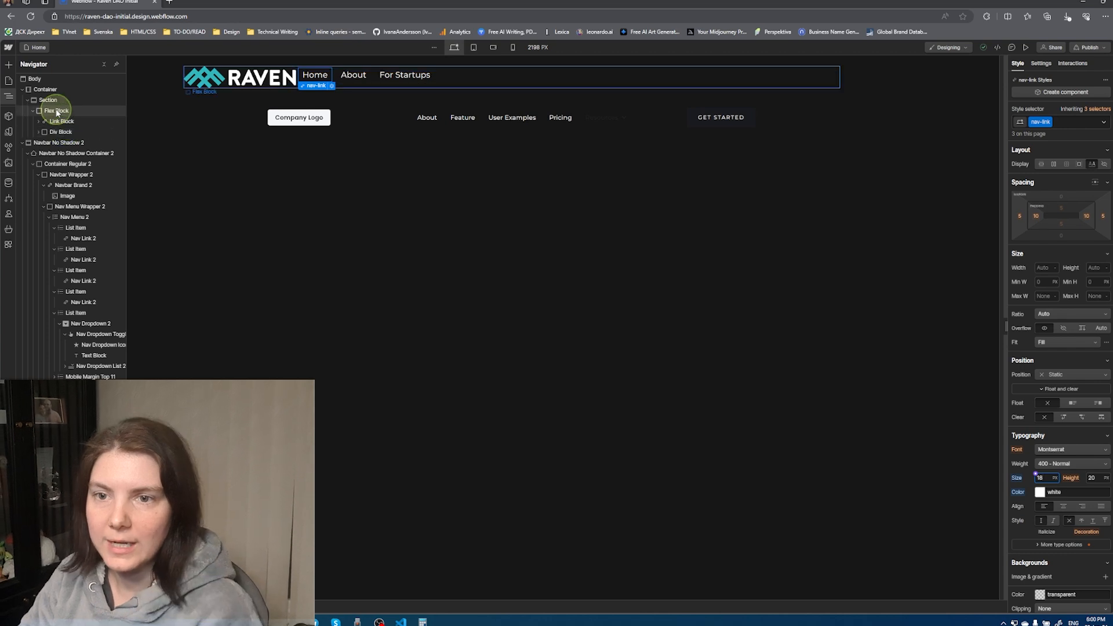
left_click(11, 65)
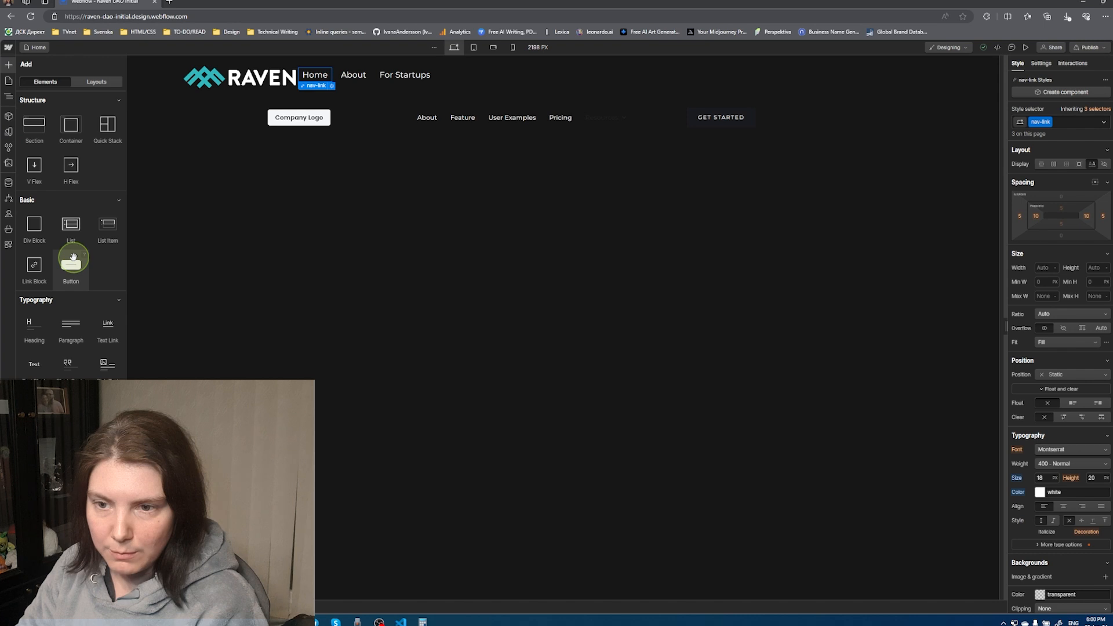
left_click_drag(71, 267, 9, 81)
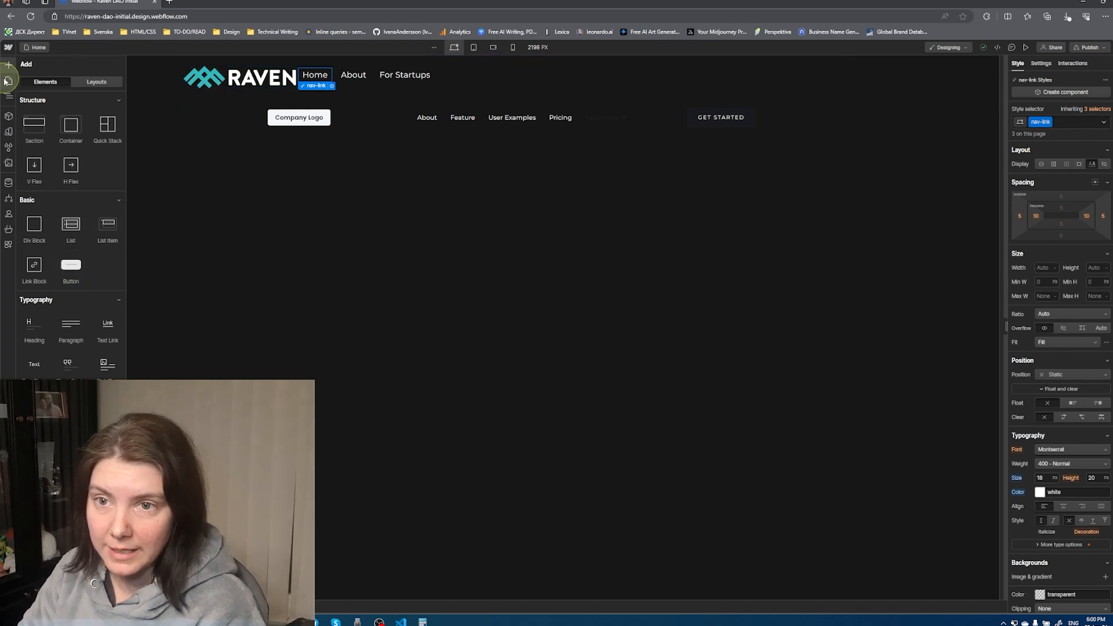
left_click(9, 96)
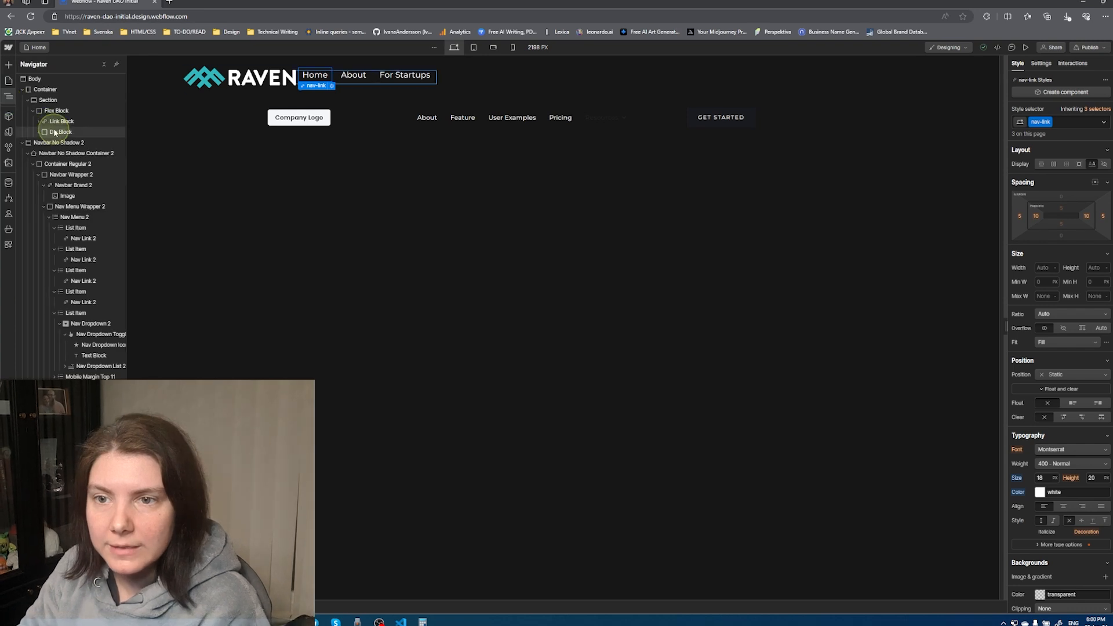
left_click(55, 111)
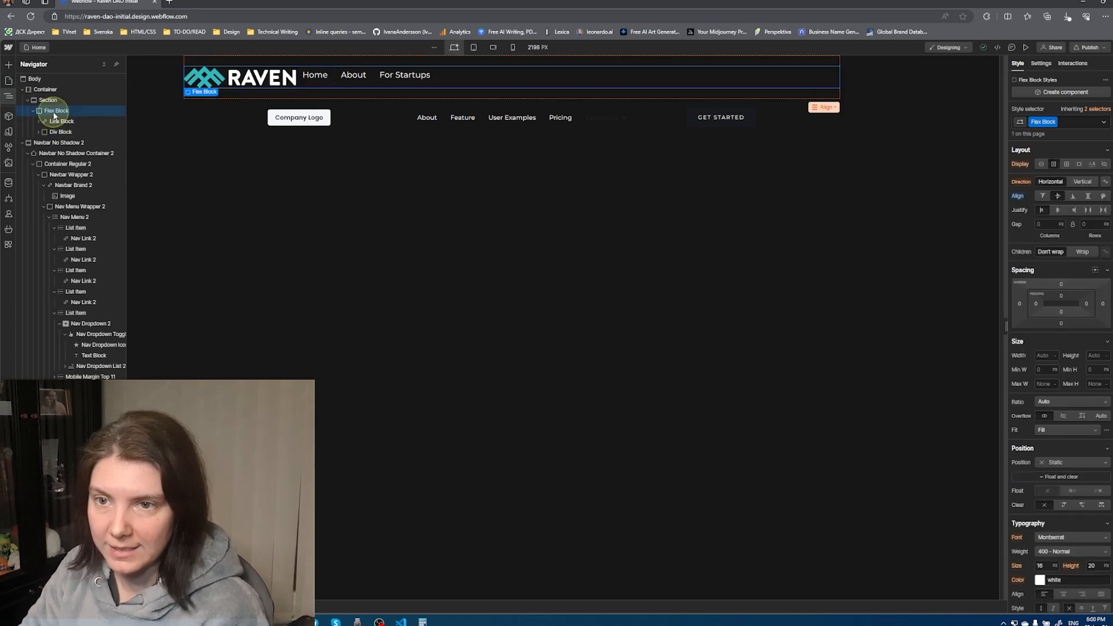
left_click(8, 66)
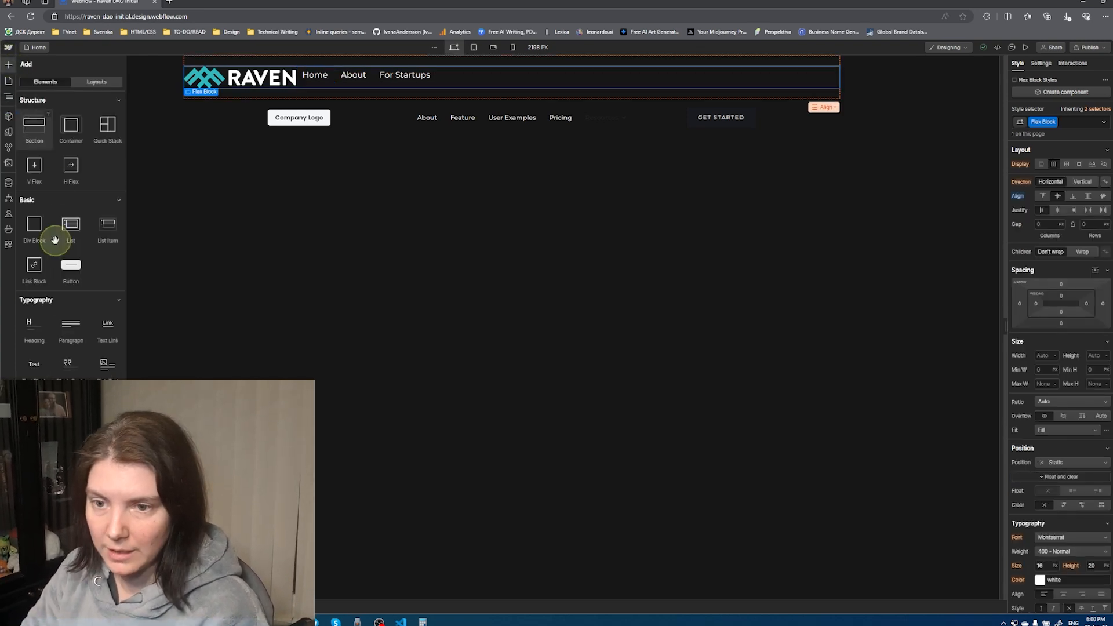
left_click(68, 271)
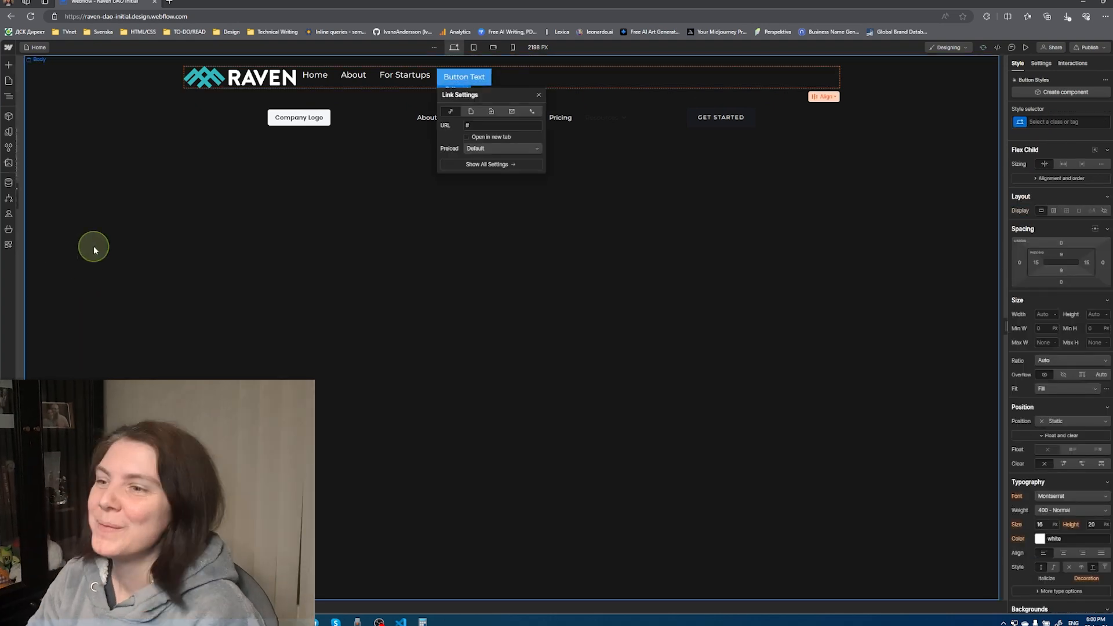
left_click(492, 112)
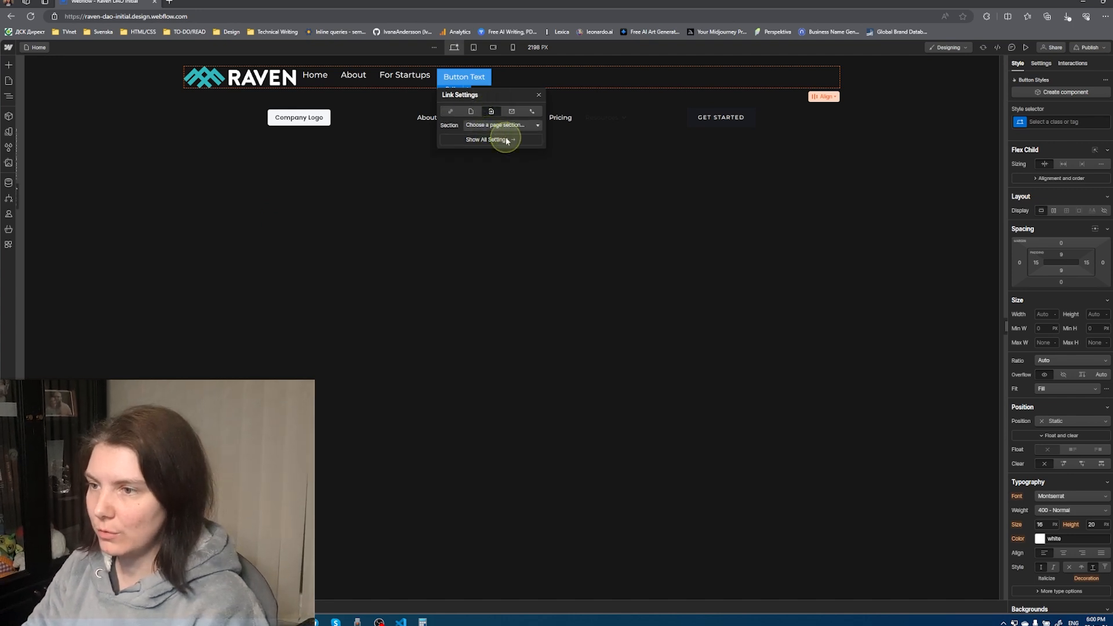
left_click(540, 95)
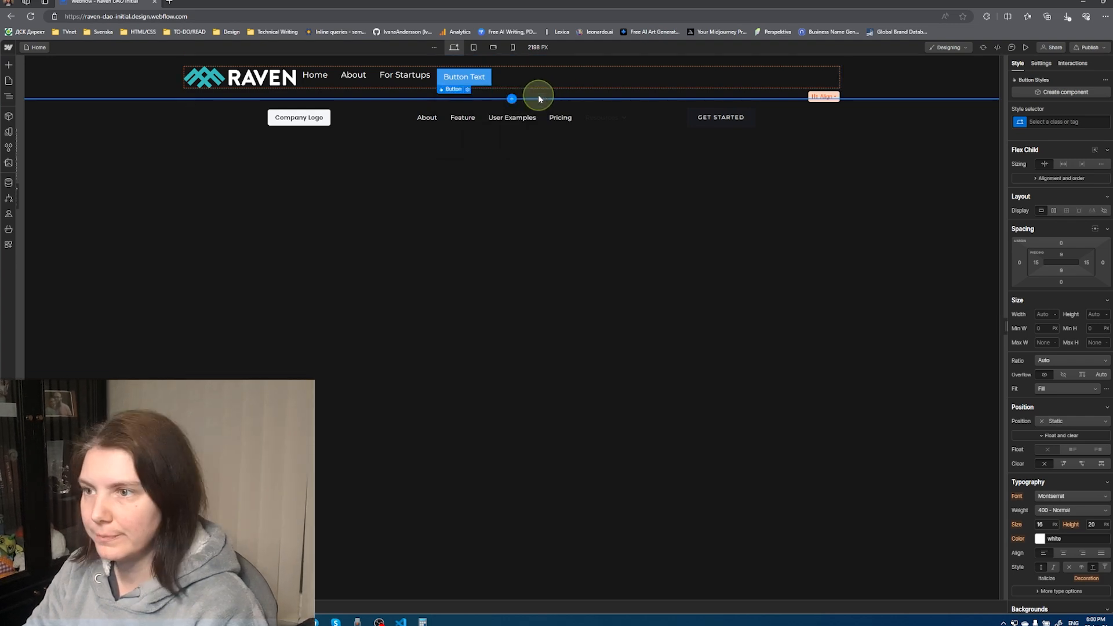
Change the text of the header button to Get in Touch
double_click(459, 77)
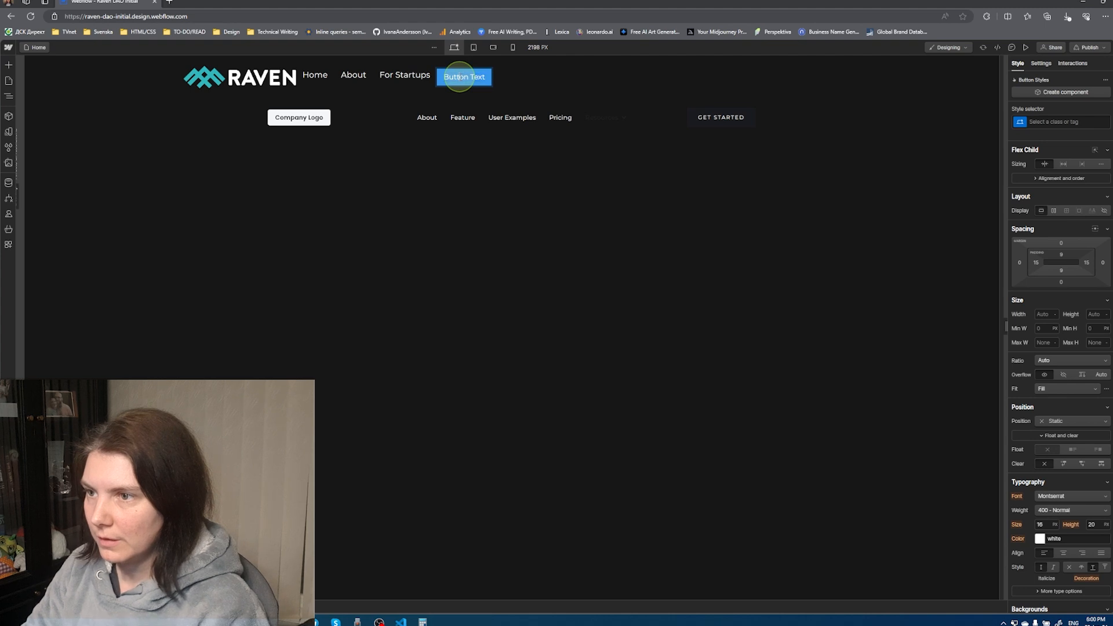
key("ctrl+a")
type("Get In TO")
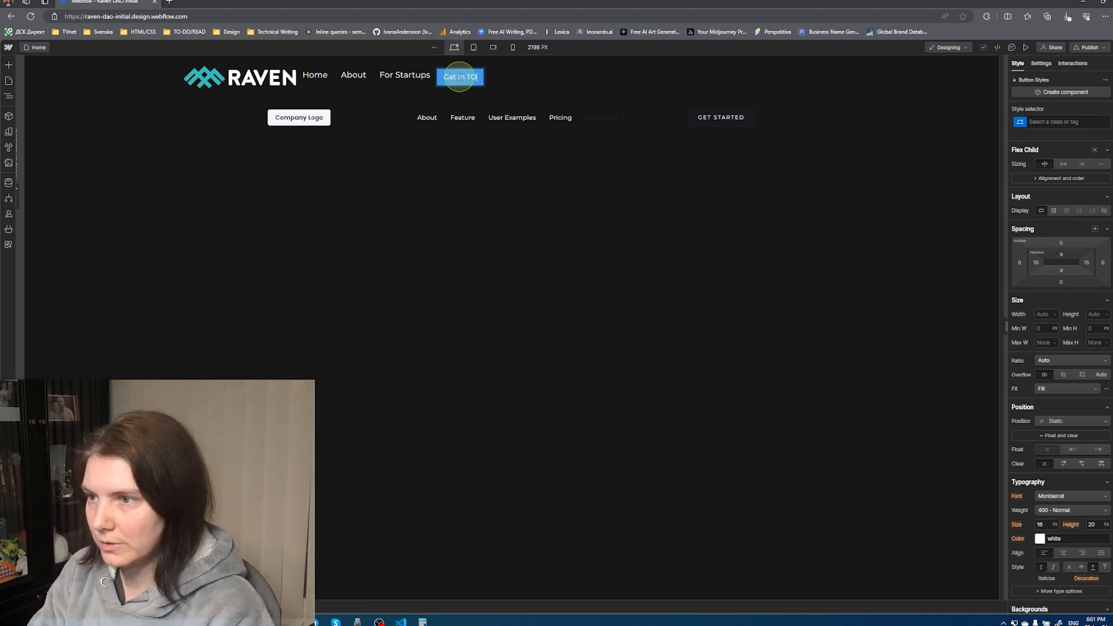
key("BackSpace")
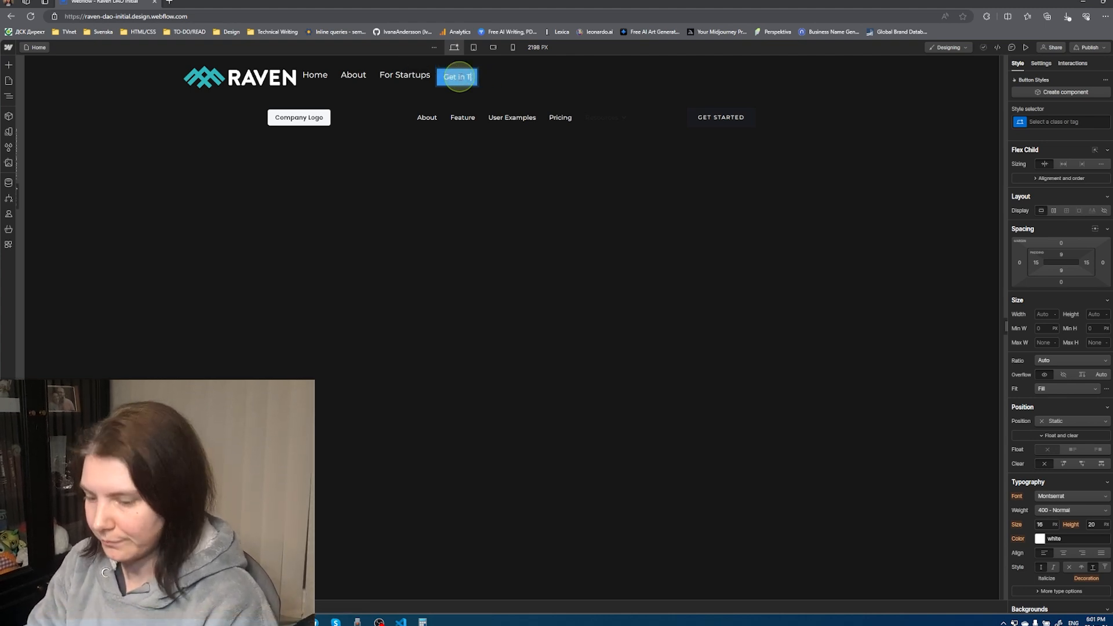
type("ouch")
key("Escape")
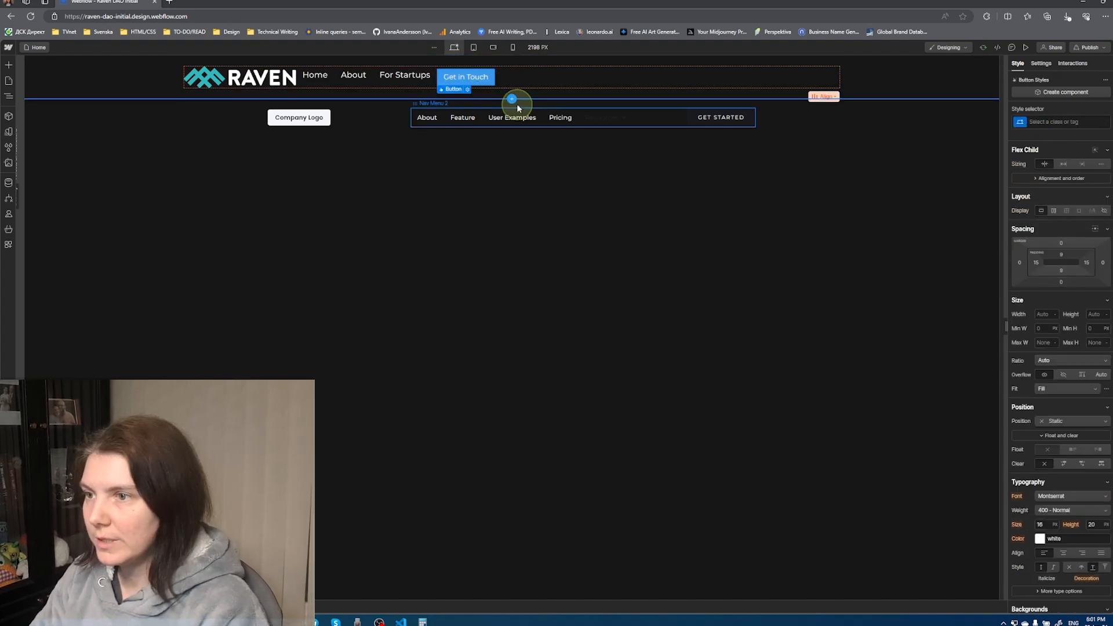
Create the class primary-button and apply it to the Get in Touch button
left_click(453, 89)
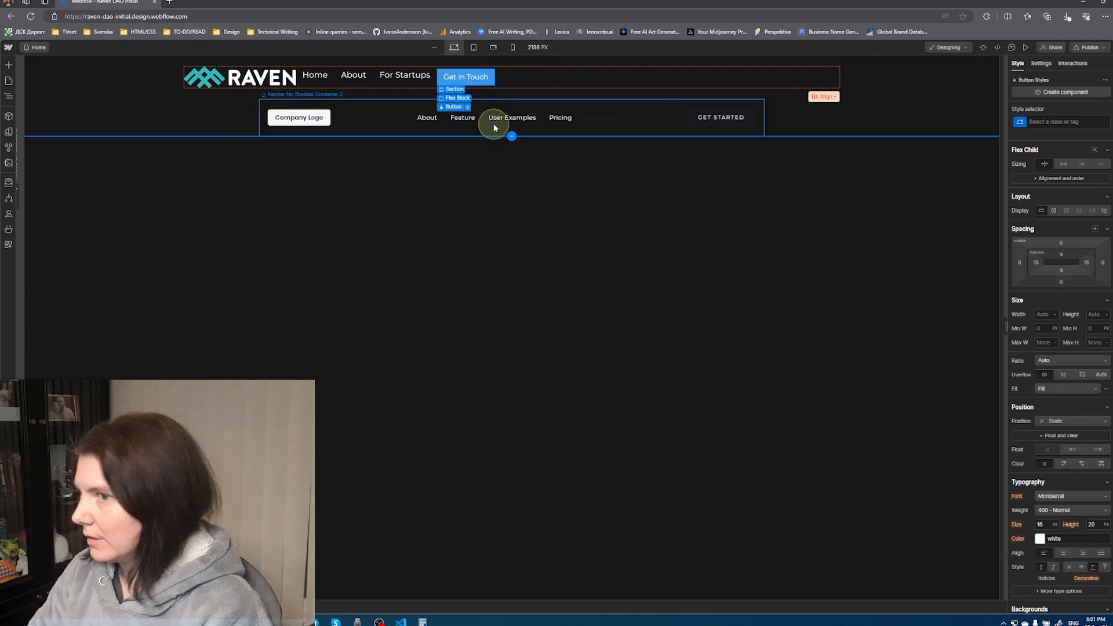
key("Escape")
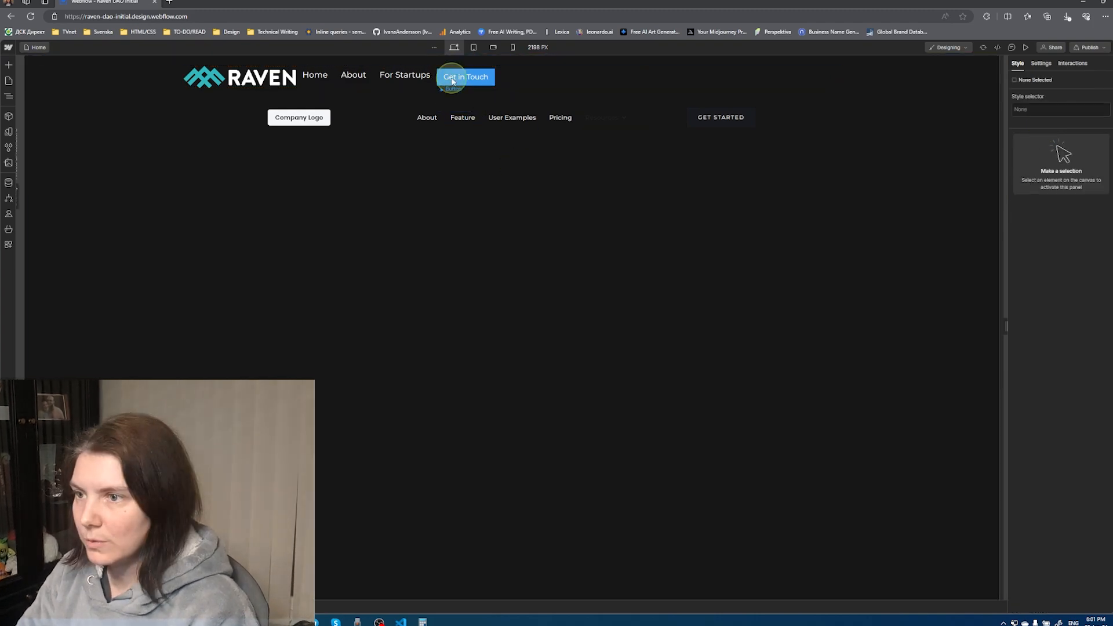
left_click(453, 81)
left_click(1070, 123)
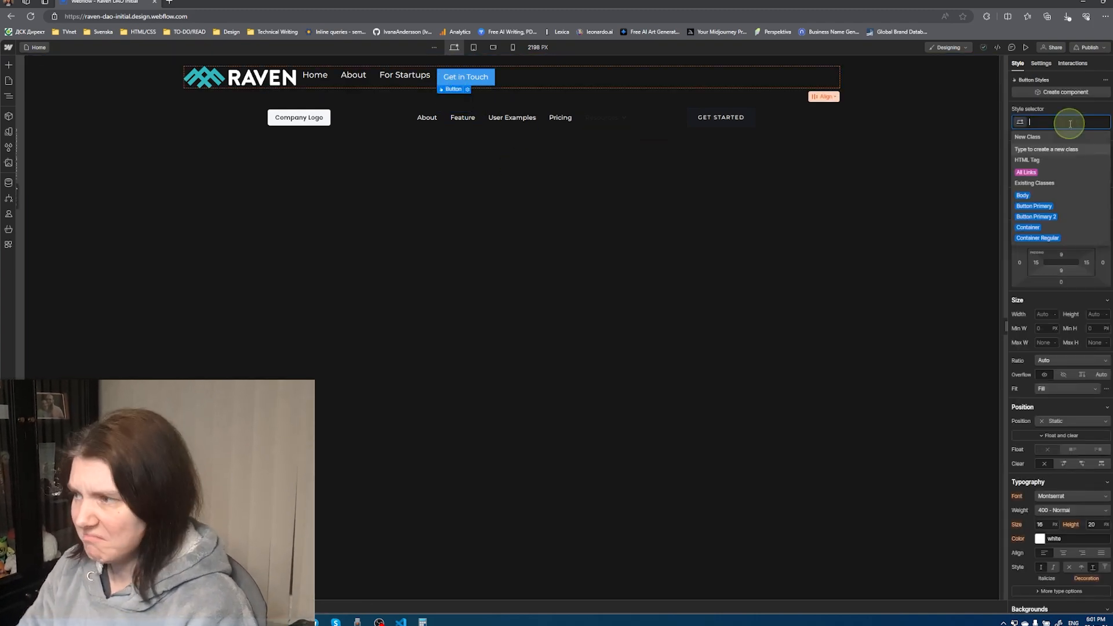
type("primary-button")
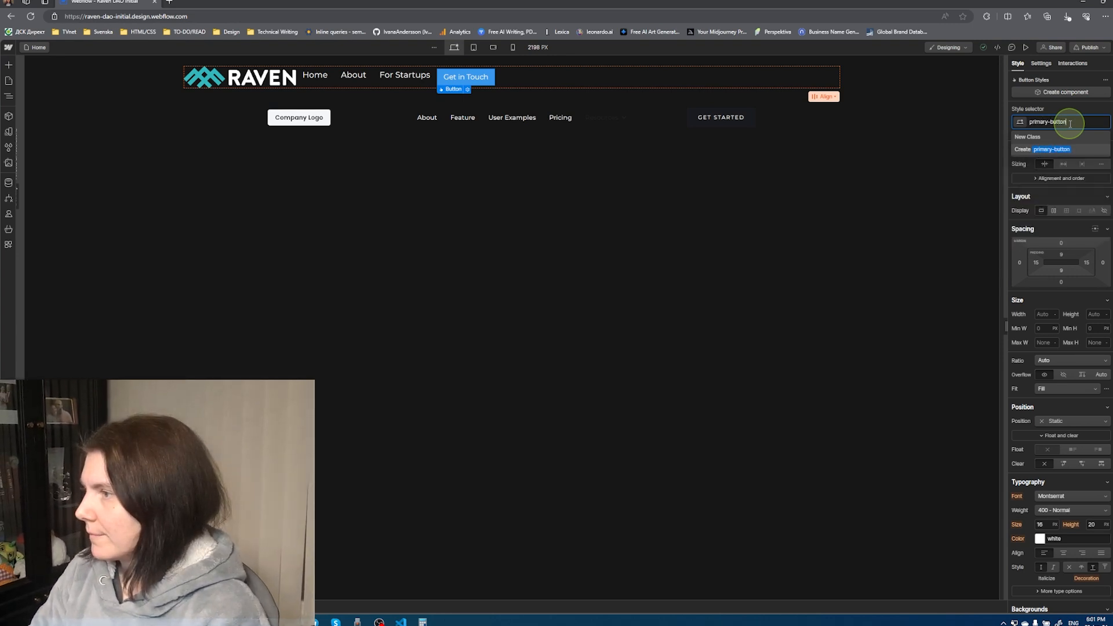
key("Return")
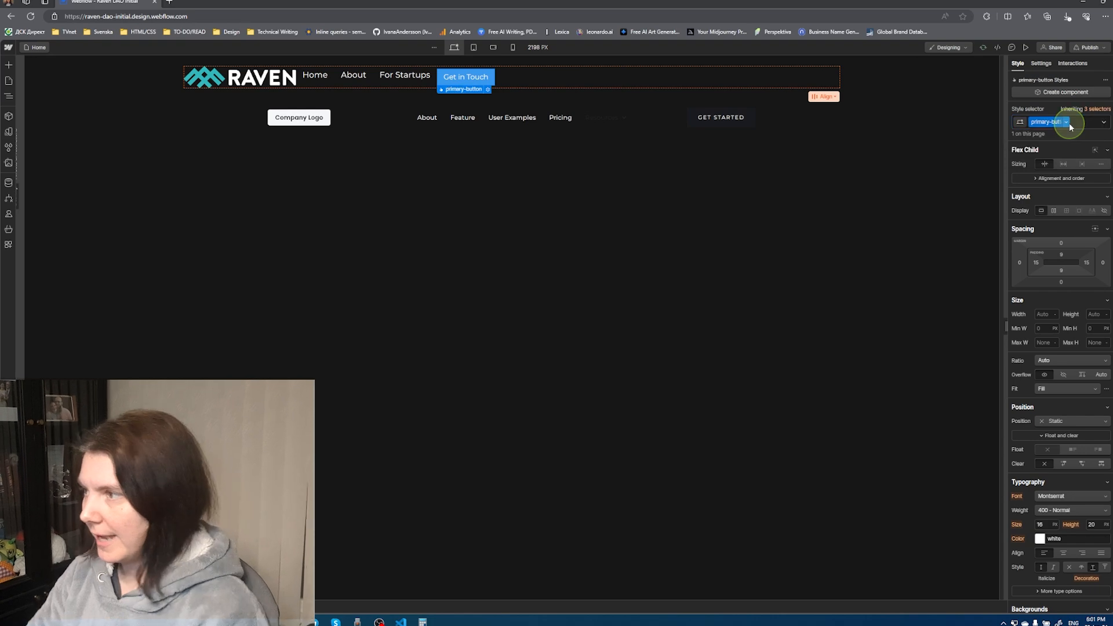
Check the Get in Touch text style in the Figma design and set the primary-button class's font size to 24 px in Webflow
key("alt+Tab")
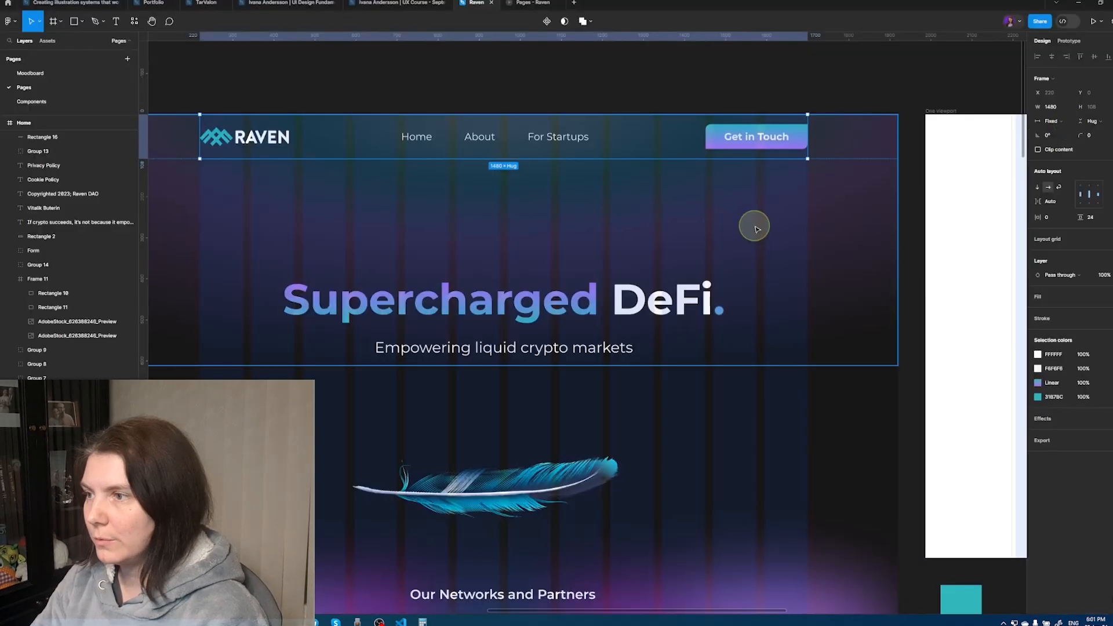
double_click(751, 140)
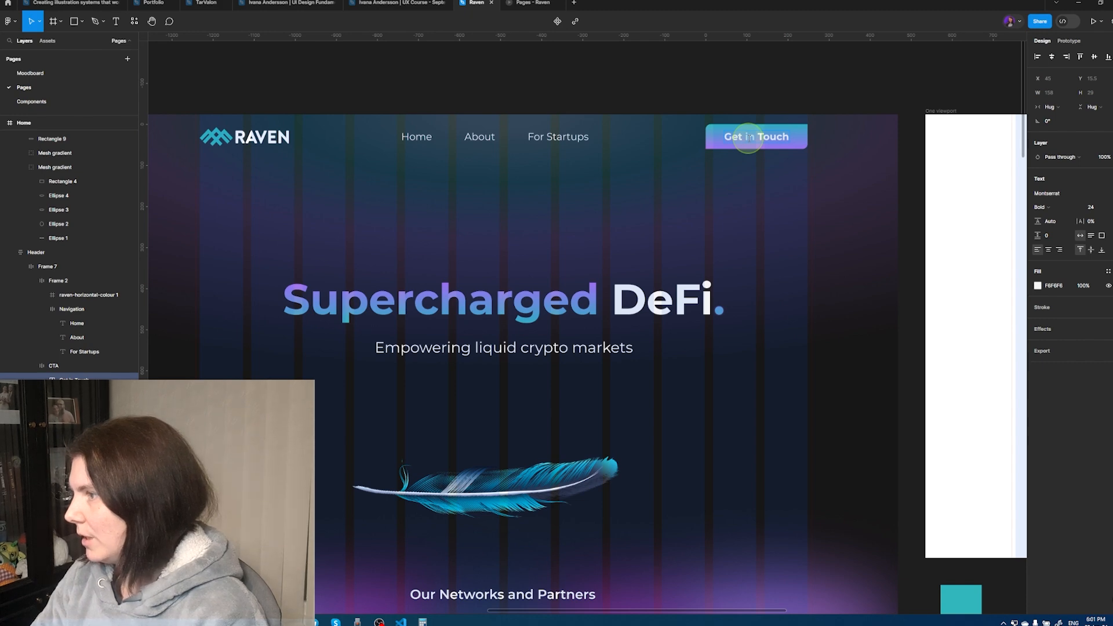
key("alt+Tab")
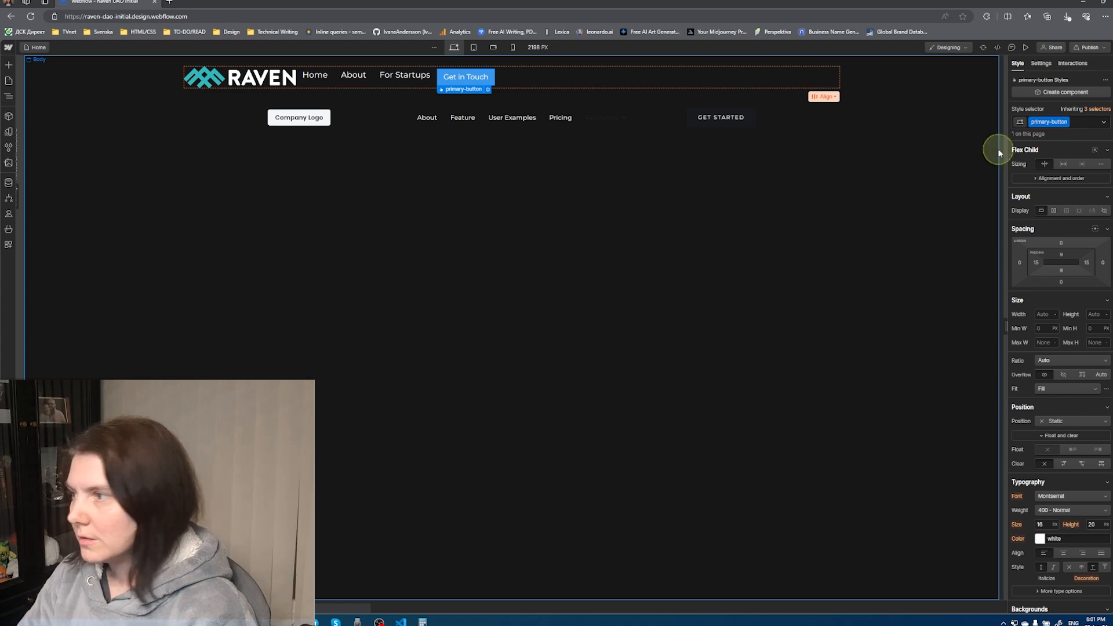
scroll(1059, 408, "down", 3)
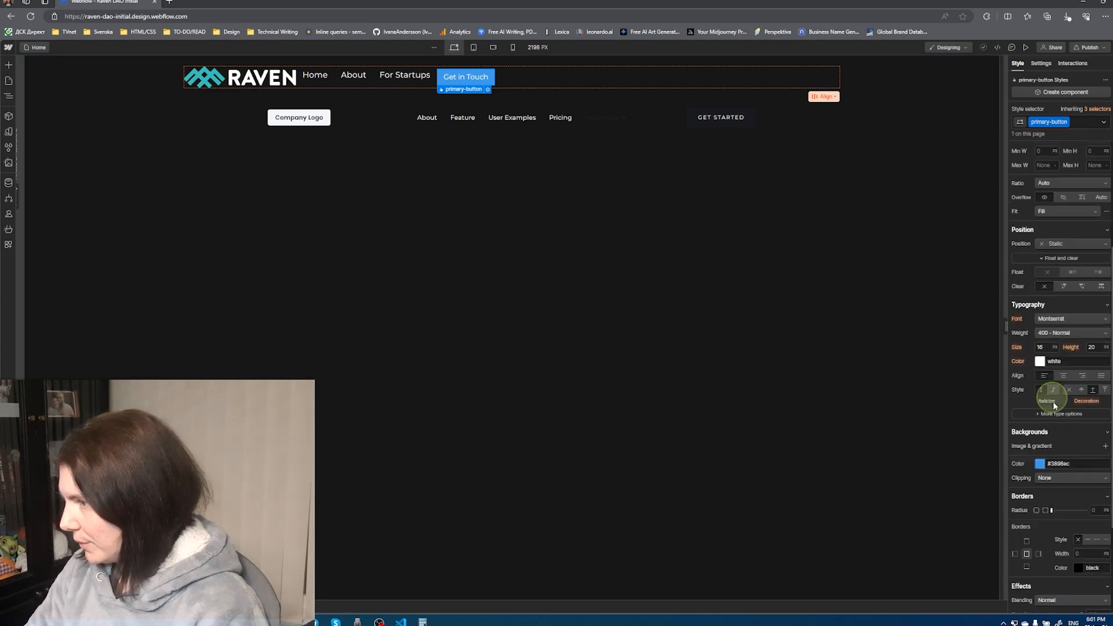
left_click_drag(1038, 347, 1042, 347)
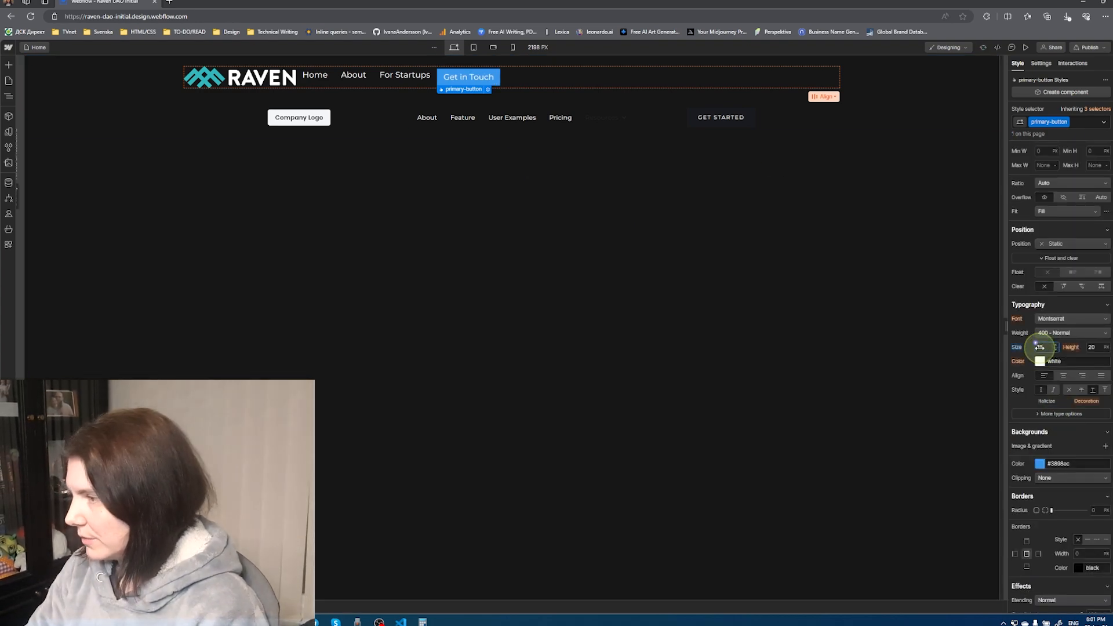
key("Up")
key("Up")
key("Up")
key("Up")
key("Up")
key("Up")
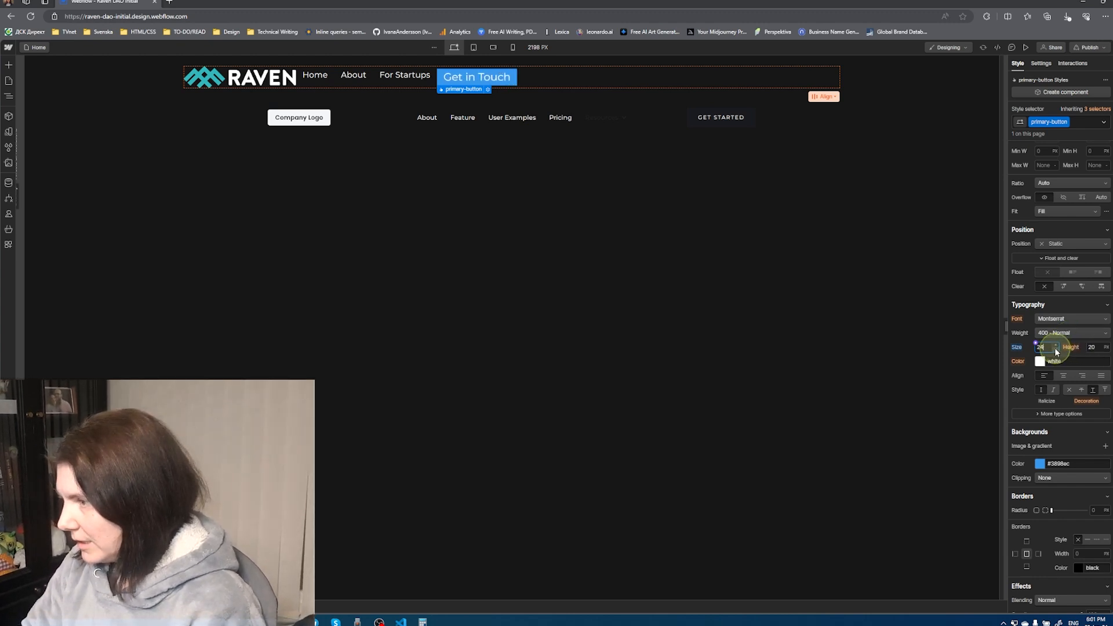
left_click(1056, 349)
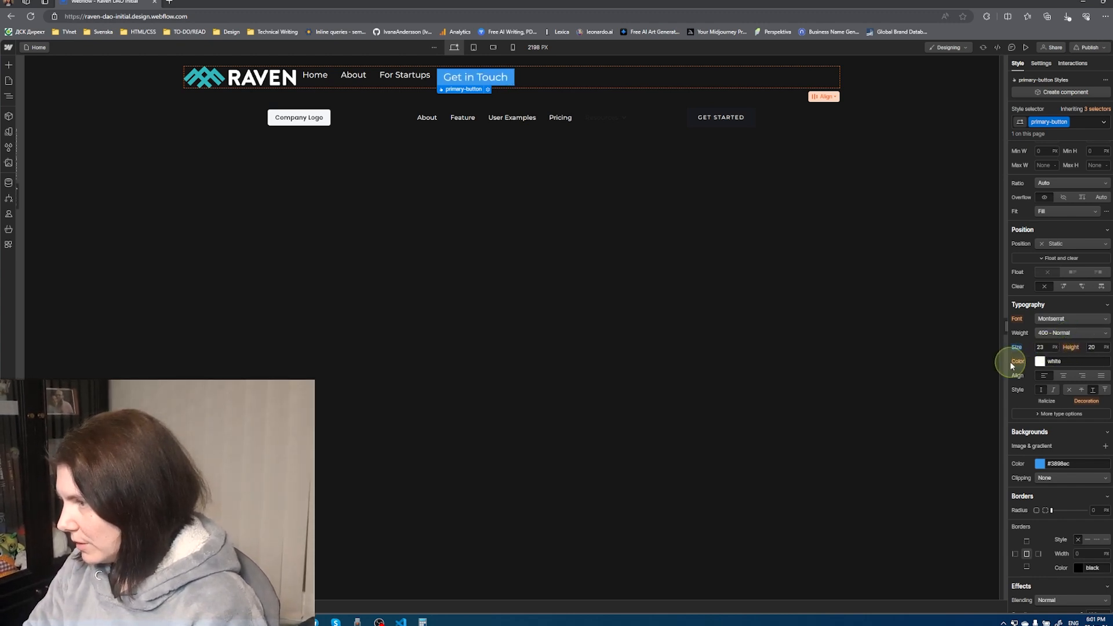
left_click(1050, 348)
key("Up")
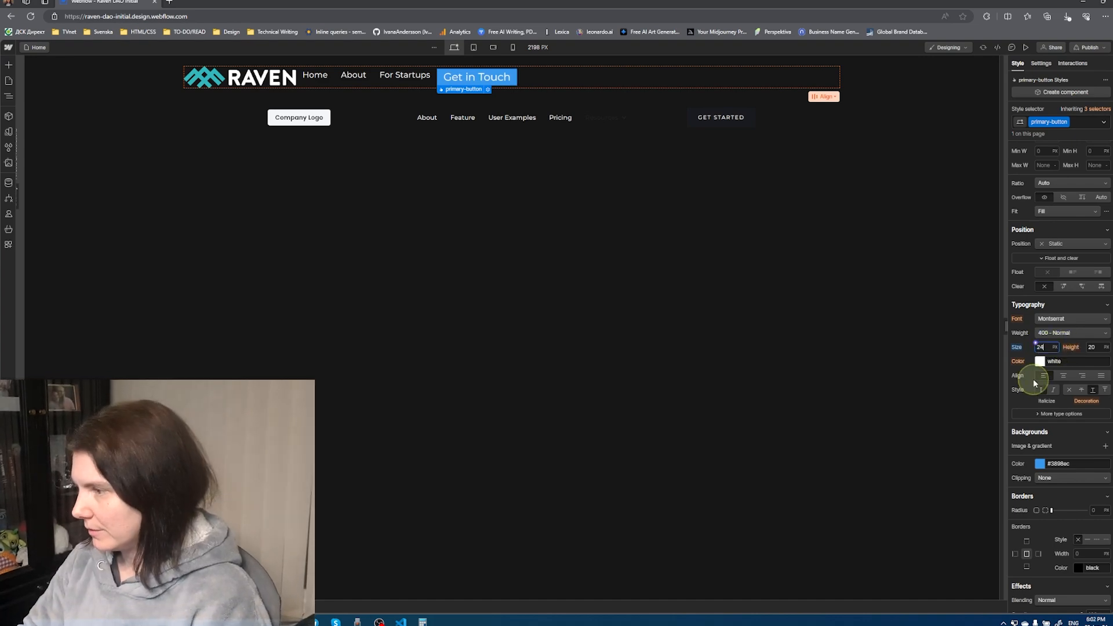
Check the CTA frame's padding in Figma and set the primary-button class's top and bottom padding to 15 px in Webflow
key("alt+Tab")
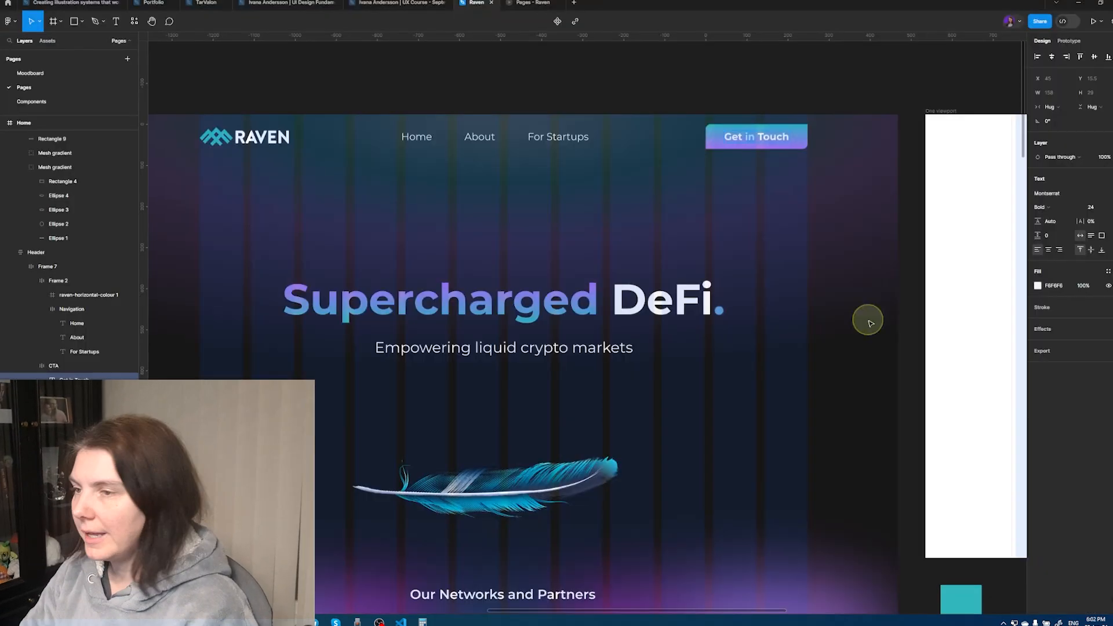
left_click(802, 134)
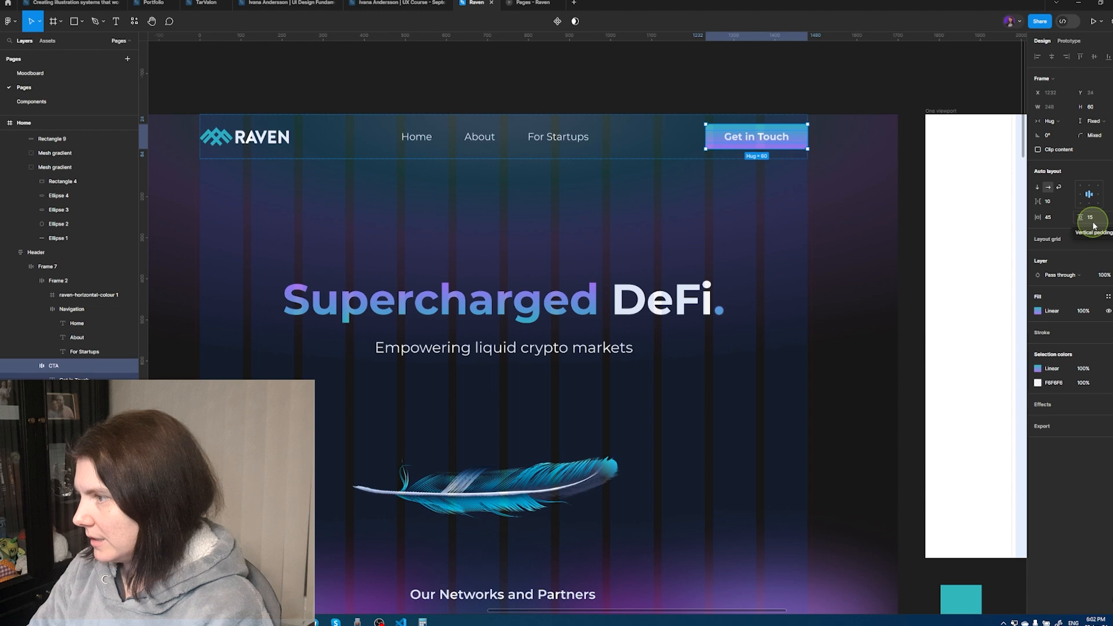
key("alt+Tab")
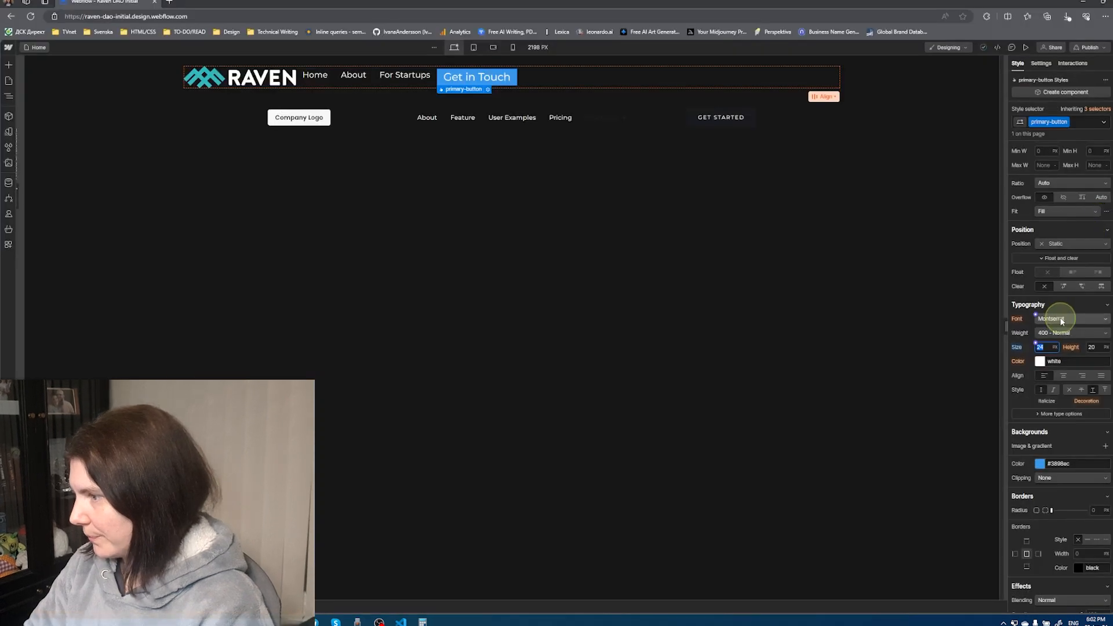
scroll(1077, 202, "up", 3)
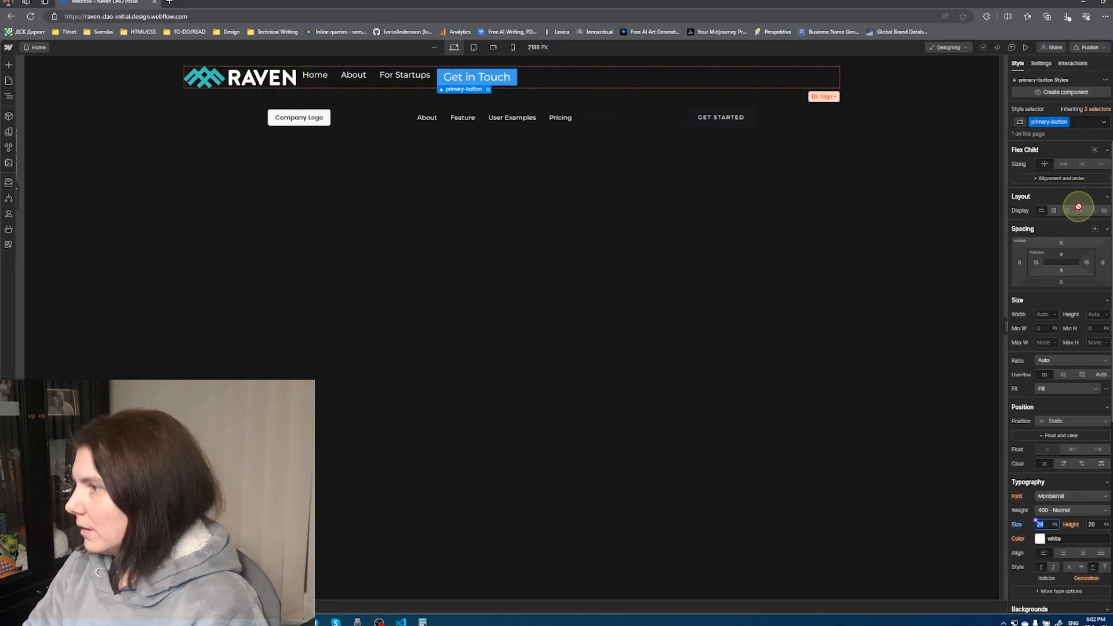
left_click(1061, 258)
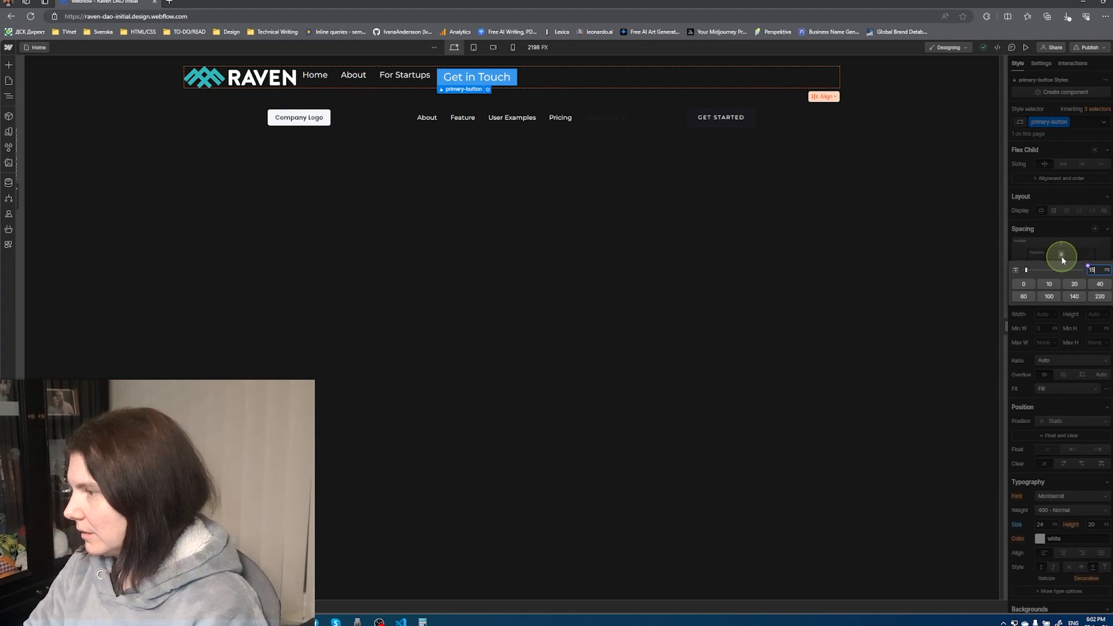
key("Return")
left_click(1064, 270)
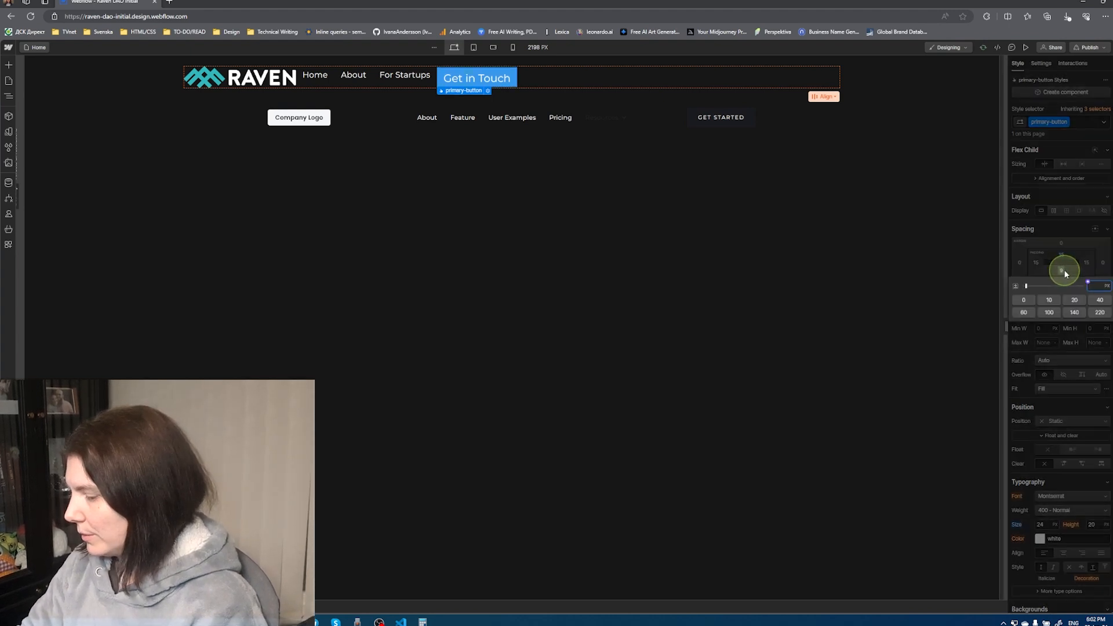
type("15")
key("Return")
Set the primary-button class's left and right padding to 45 px
left_click(1037, 263)
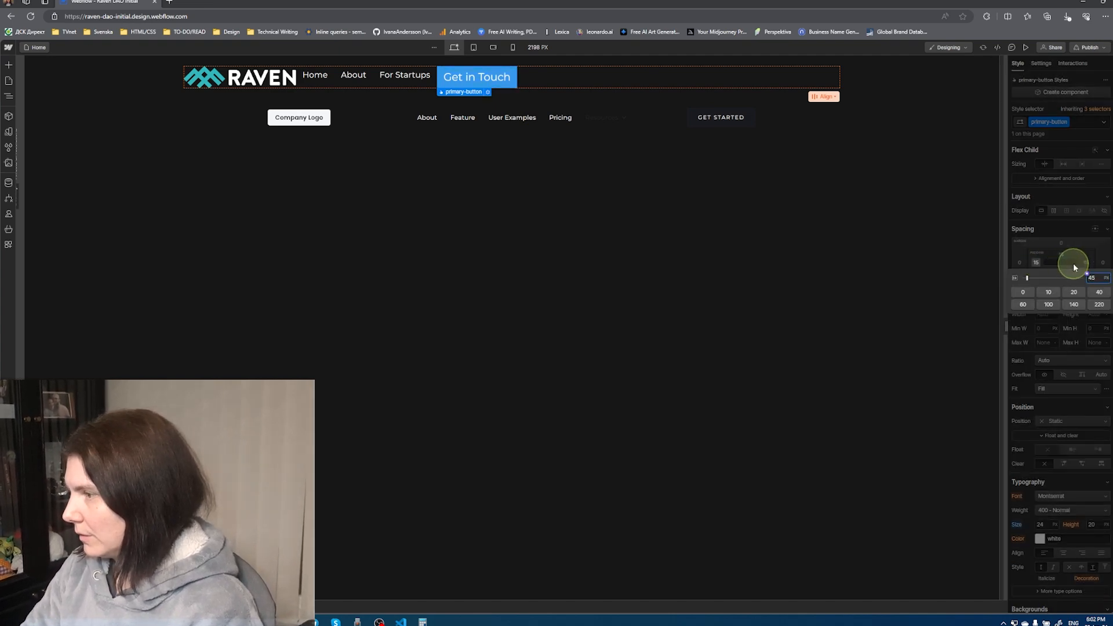
key("Return")
left_click(1088, 265)
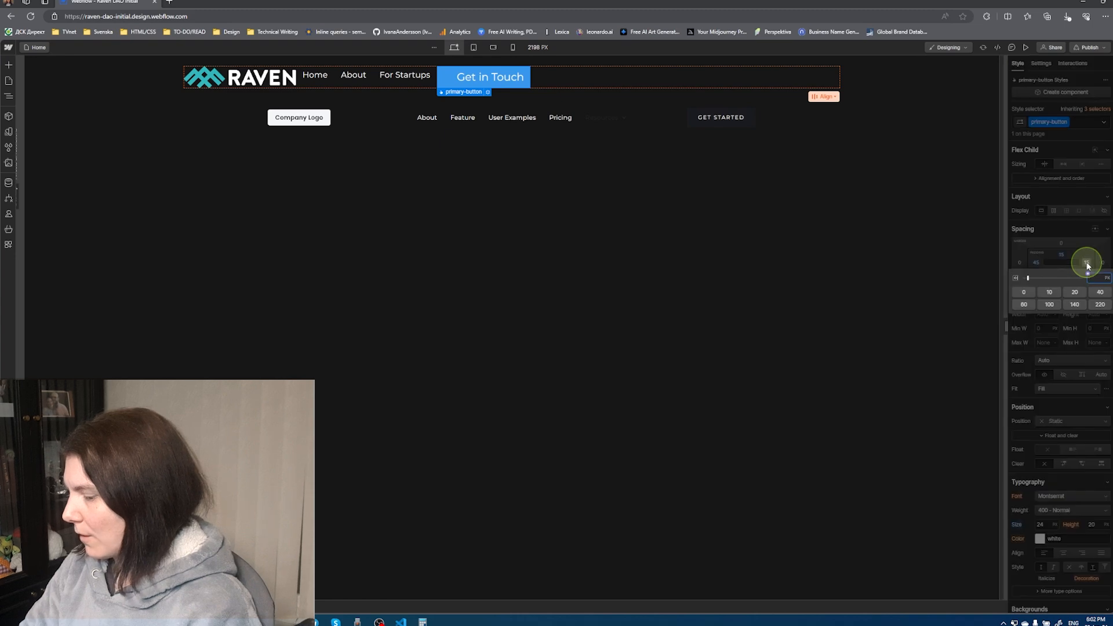
key("Return")
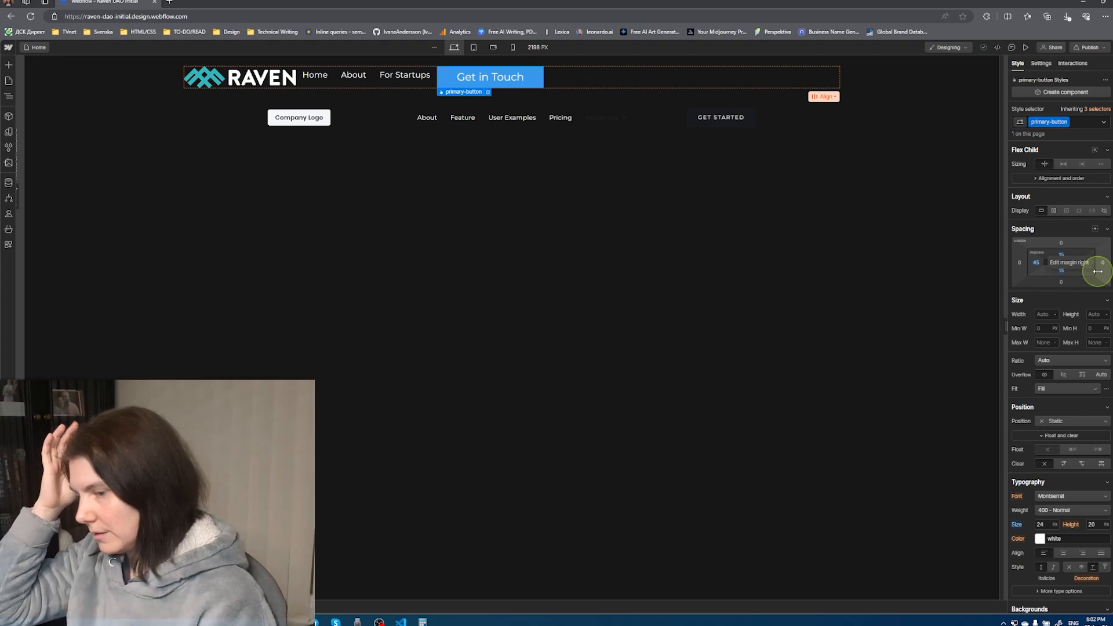
Check the CTA frame's corner radii in Figma and set the primary-button class's top-left and bottom-right radii to 12 px in Webflow
key("alt+Tab")
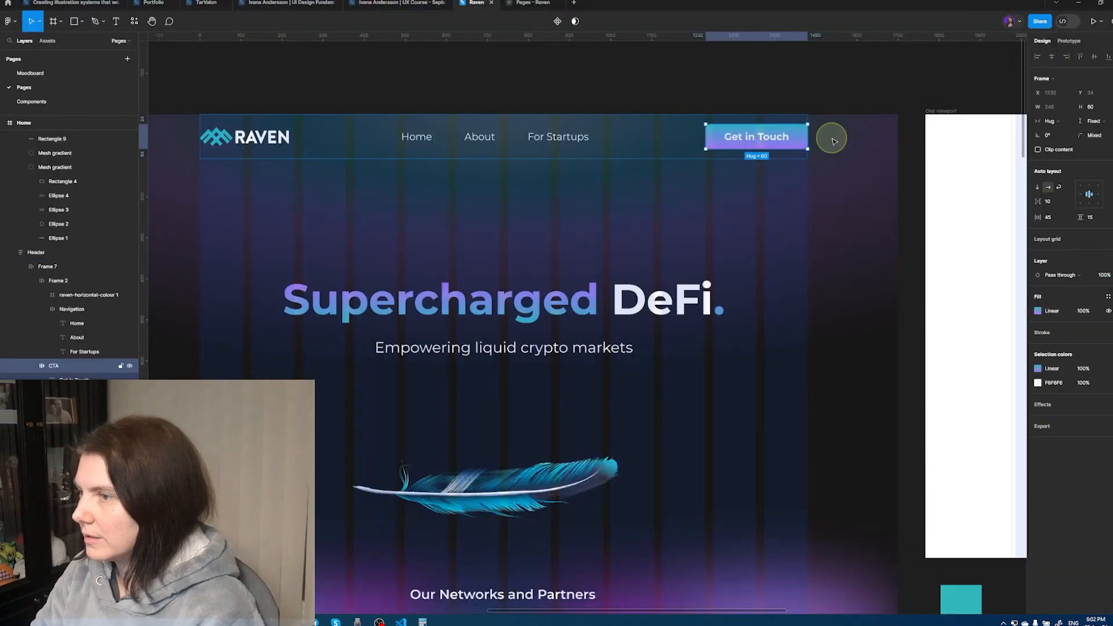
left_click(1109, 136)
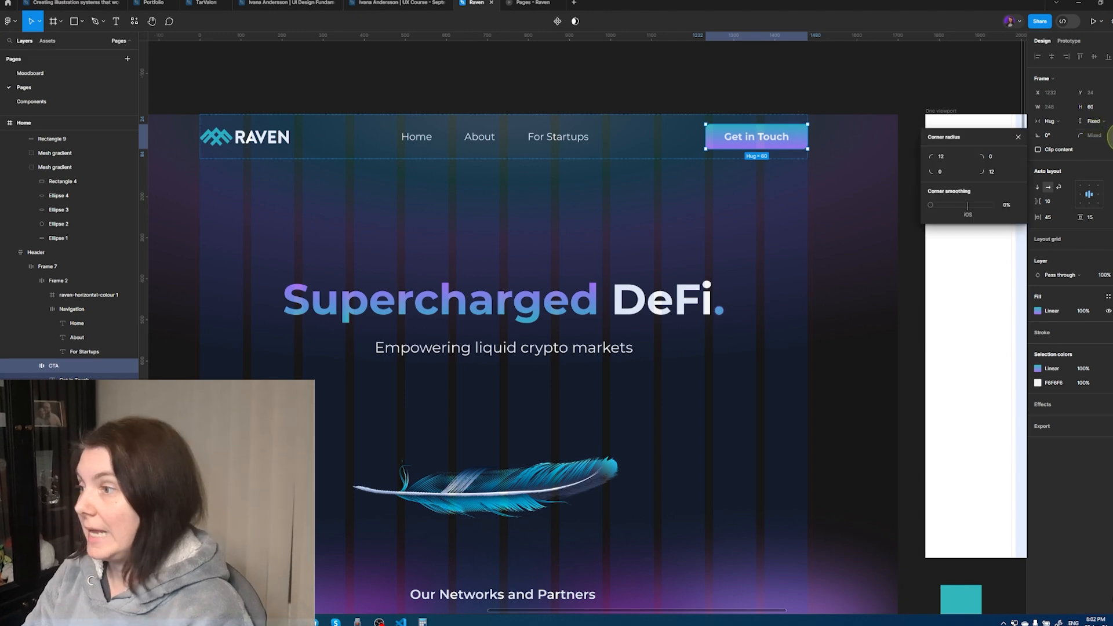
key("alt+Tab")
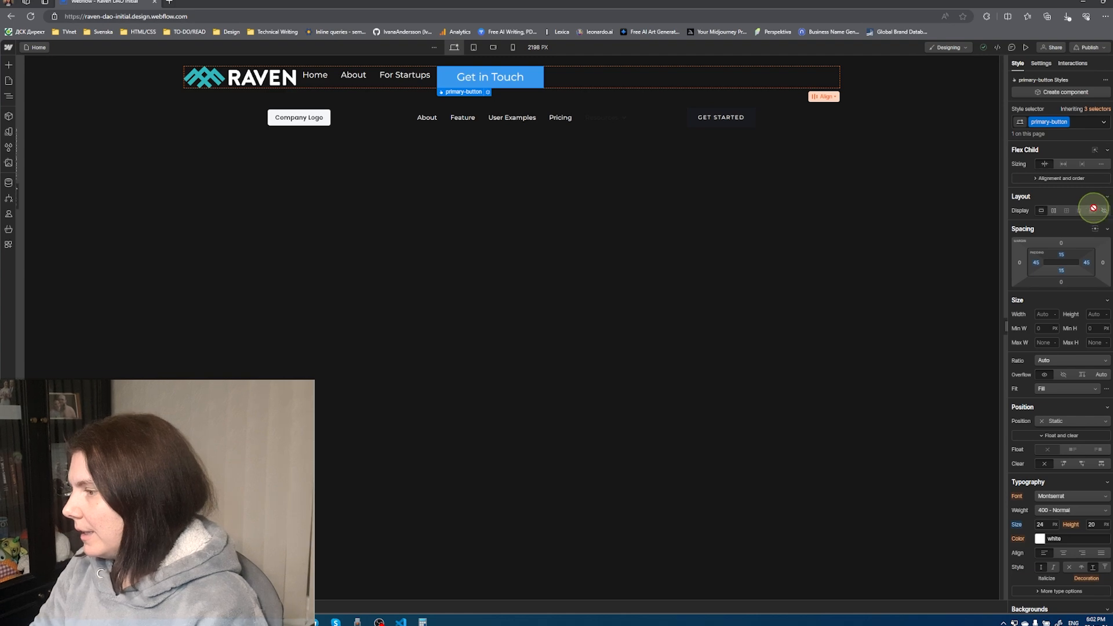
scroll(1086, 249, "down", 5)
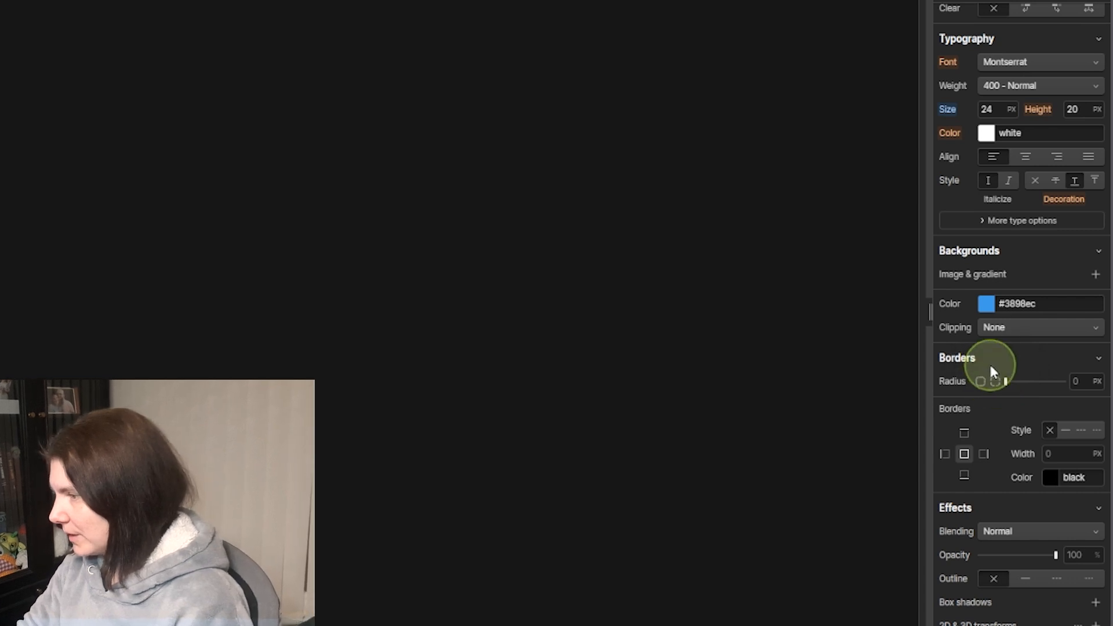
left_click(995, 382)
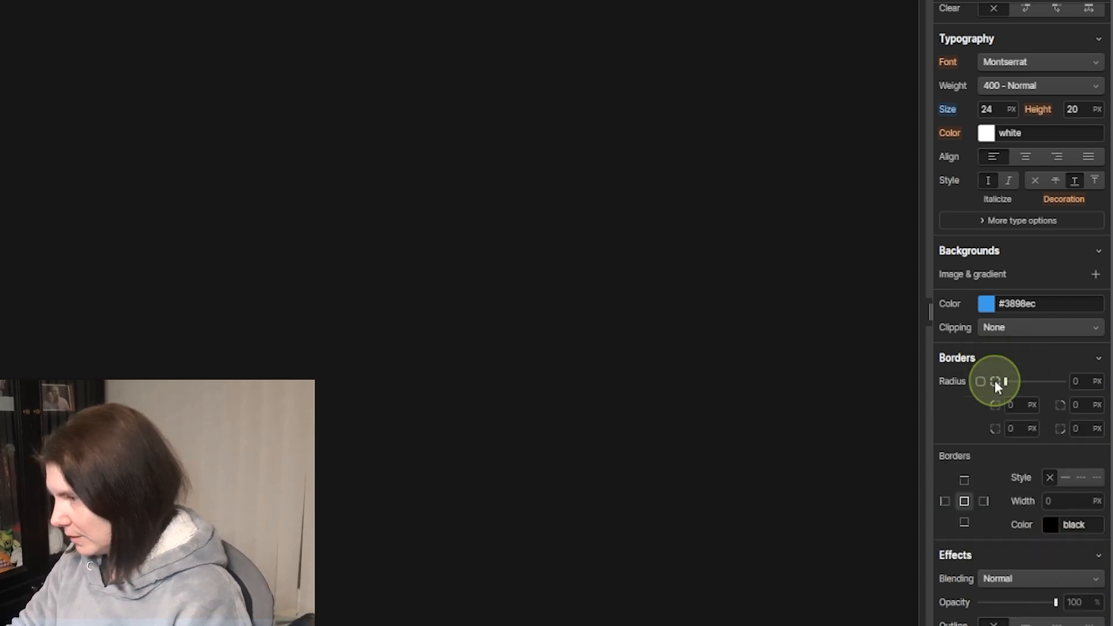
left_click(1009, 404)
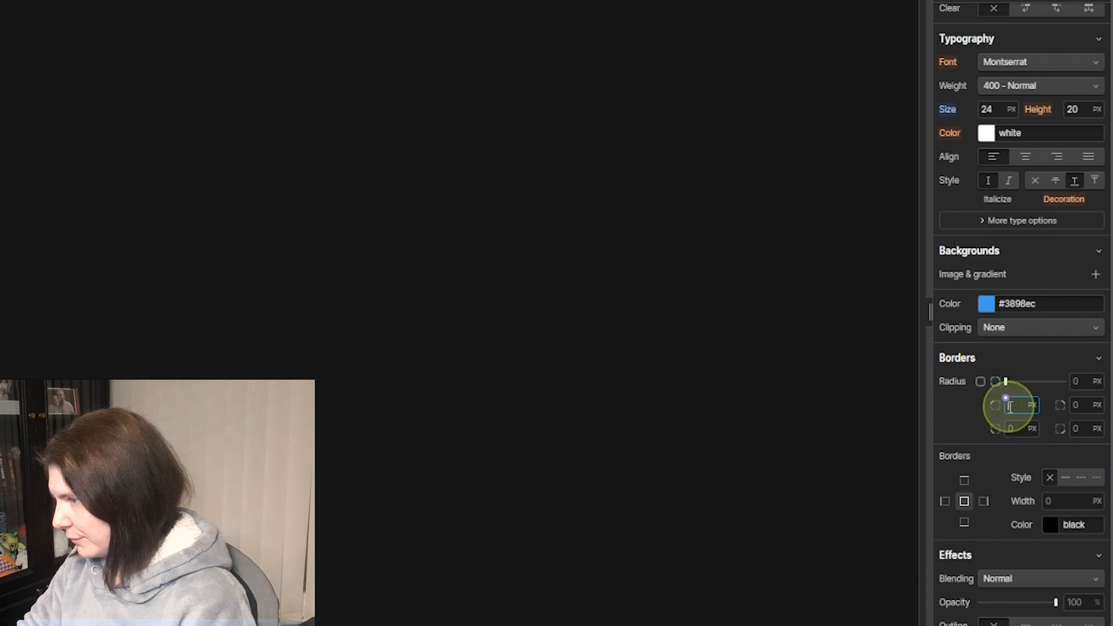
key("BackSpace")
type("12")
left_click(1079, 429)
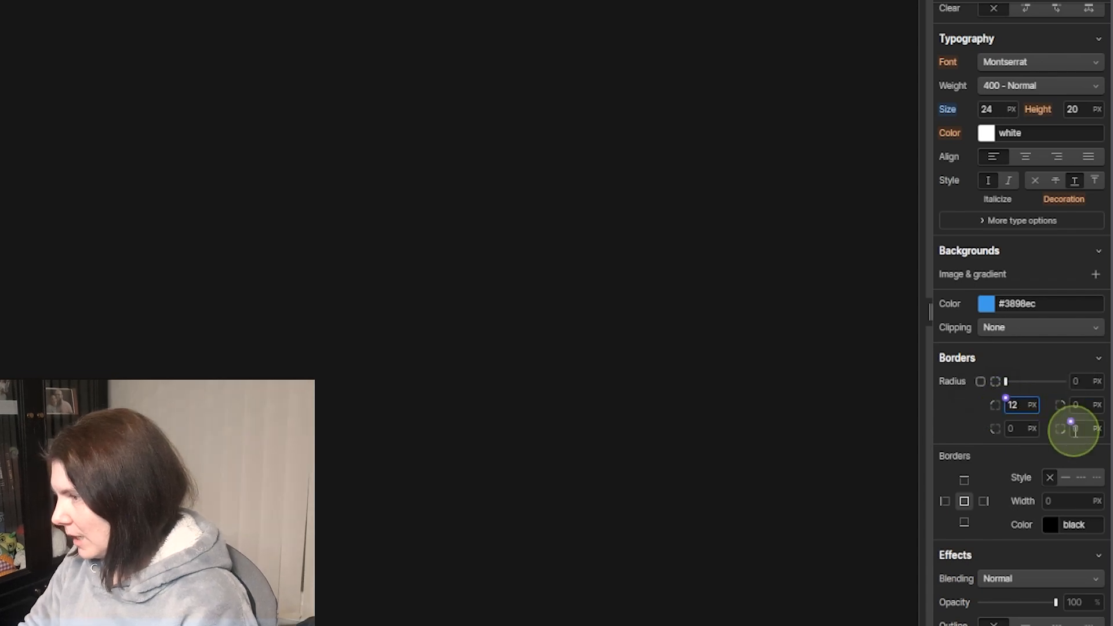
key("BackSpace")
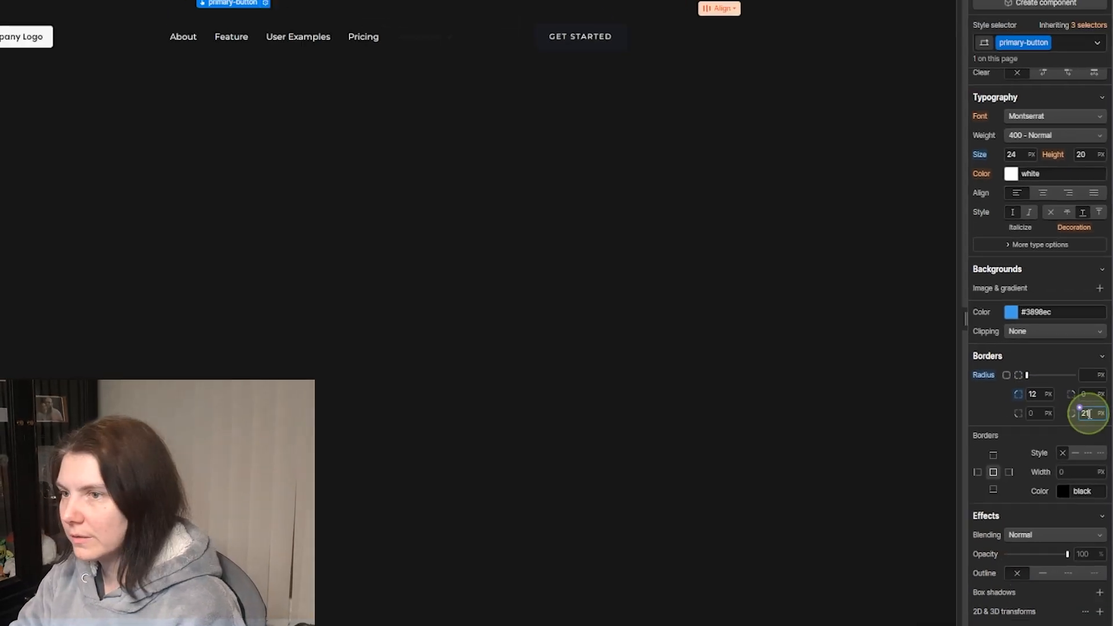
left_click(662, 209)
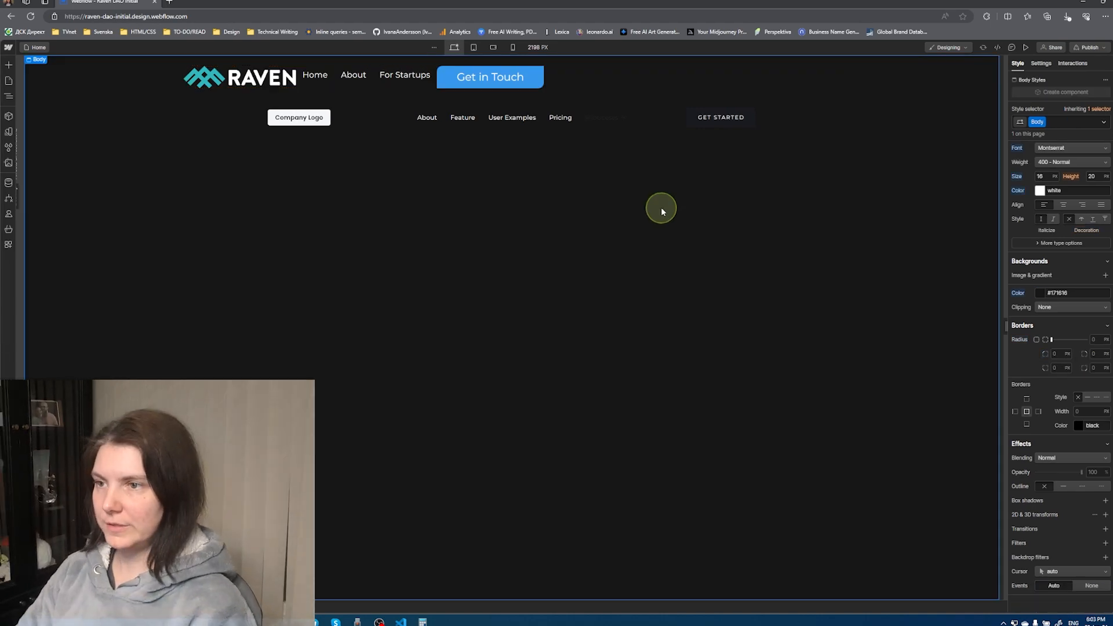
Give the primary-button class a linear gradient background and set its first stop to #31B7BC, copied from the CTA fill in Figma
left_click(534, 81)
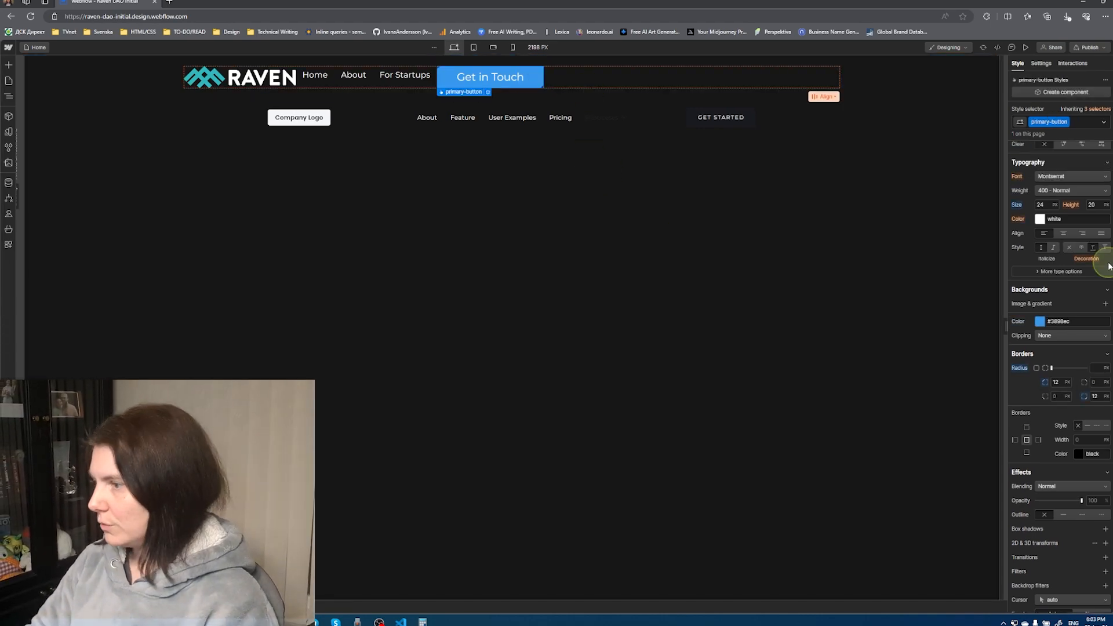
left_click(1042, 322)
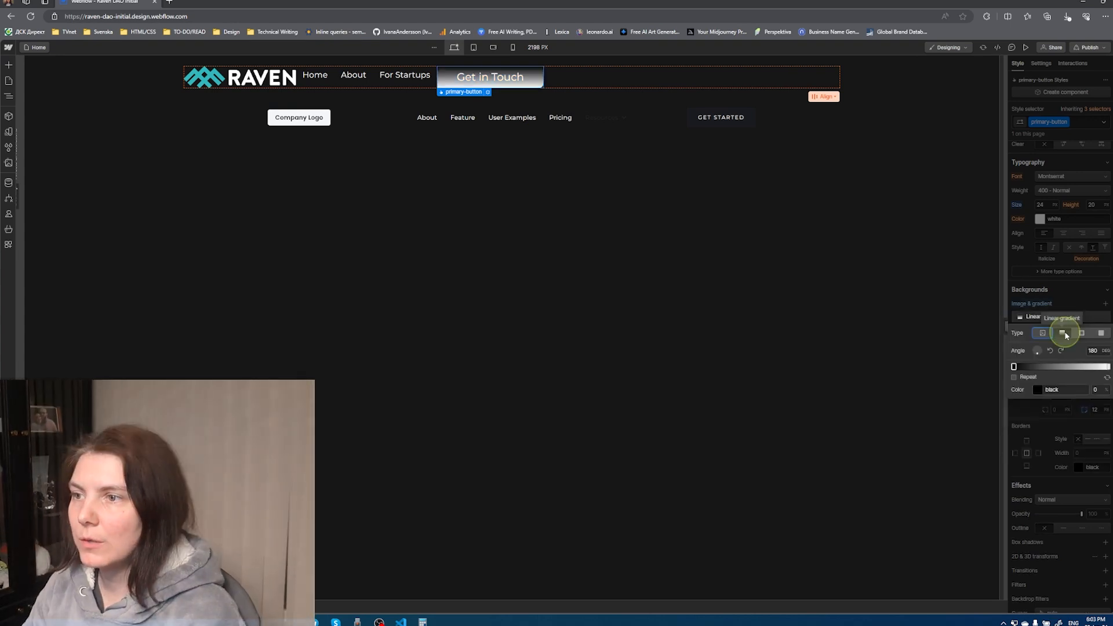
key("alt+Tab")
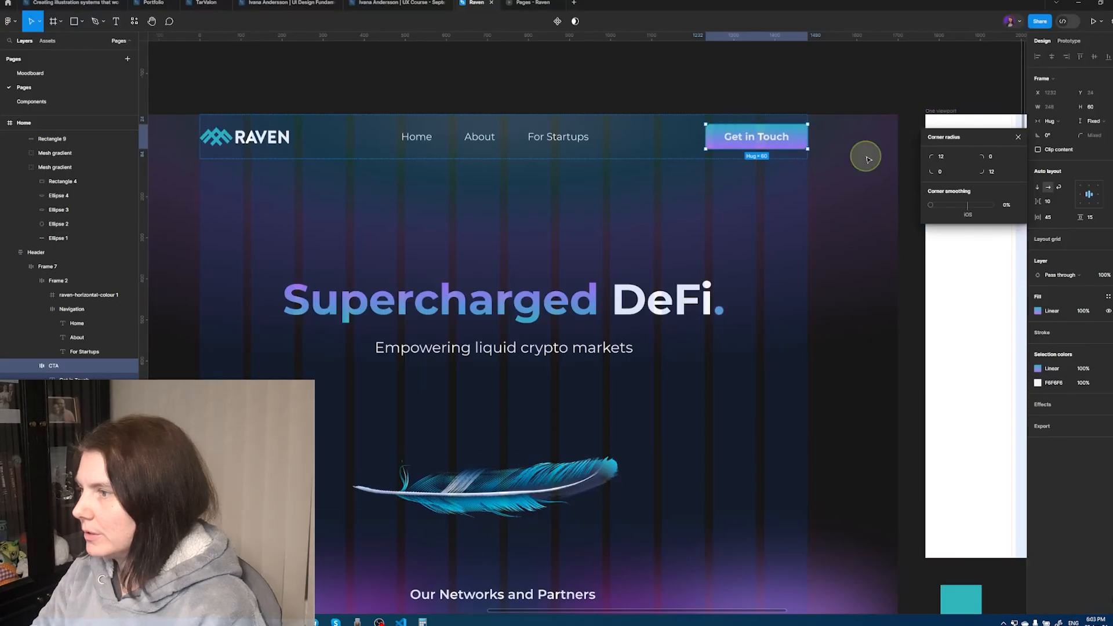
left_click(1038, 311)
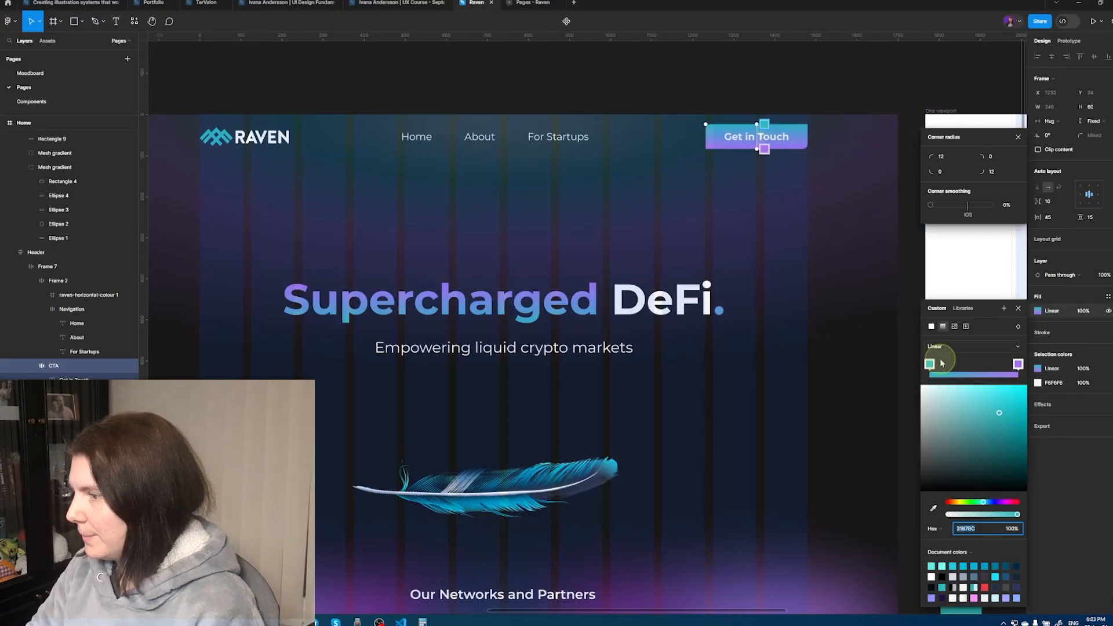
left_click(992, 529)
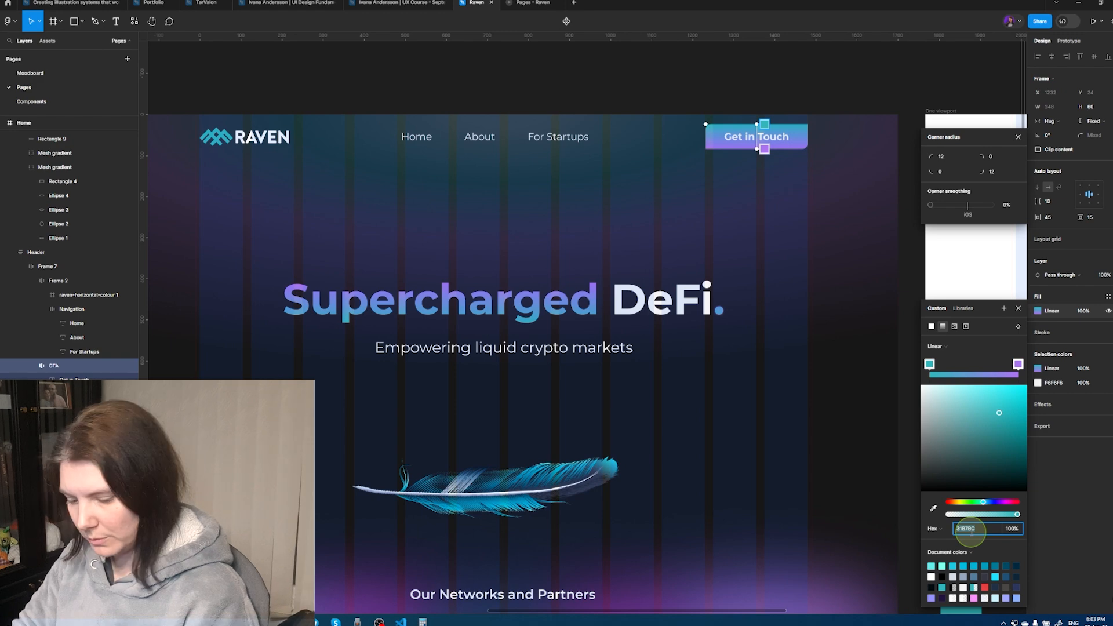
key("alt+Tab")
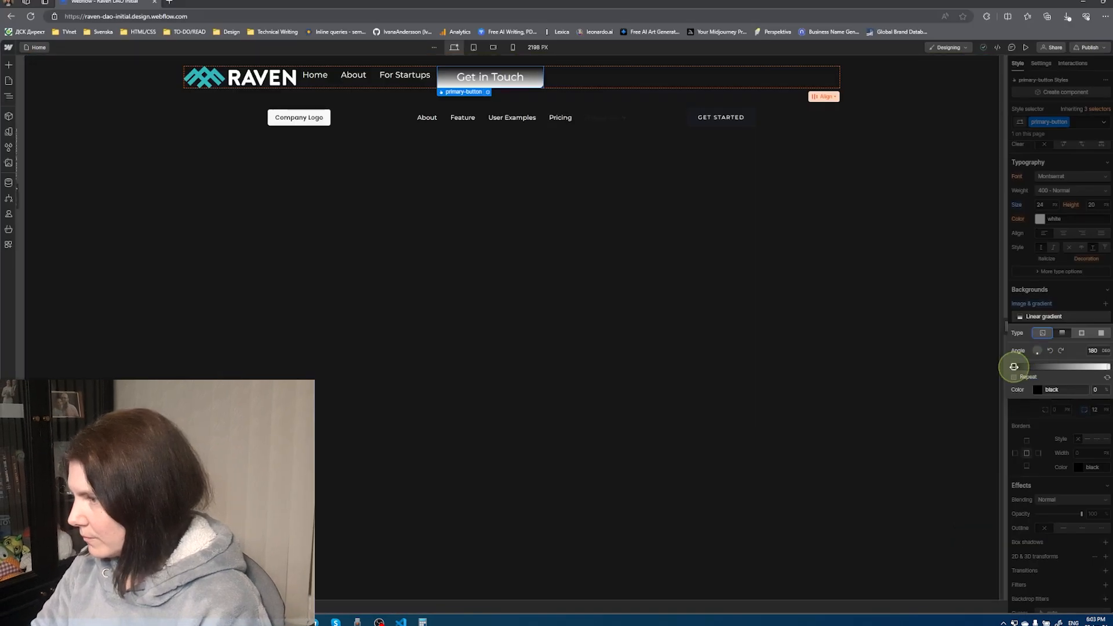
left_click(1014, 367)
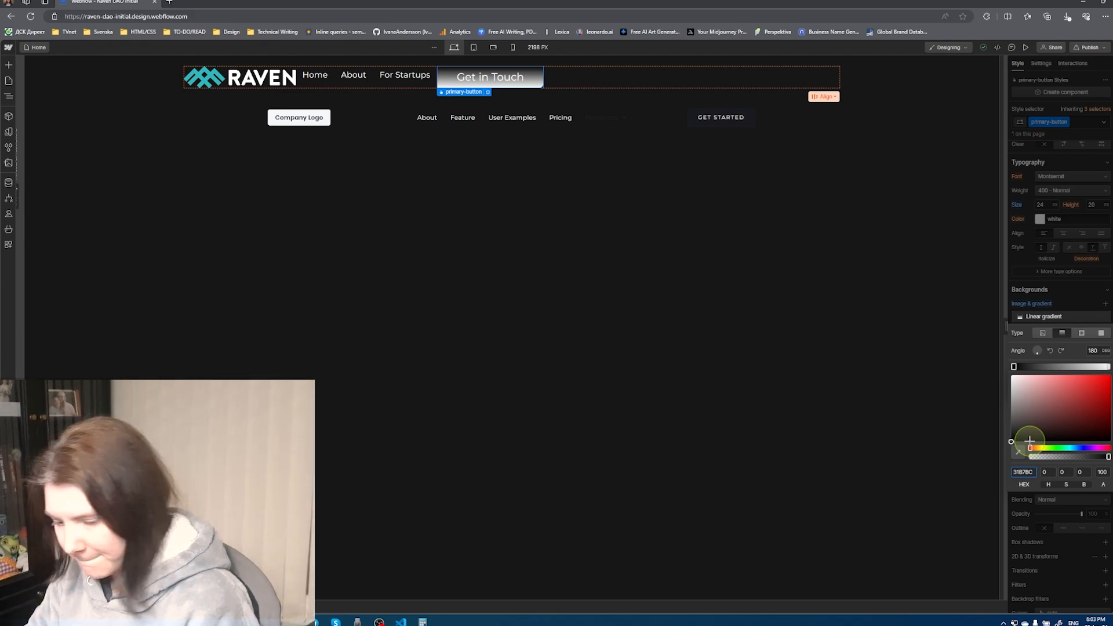
type("#")
key("Return")
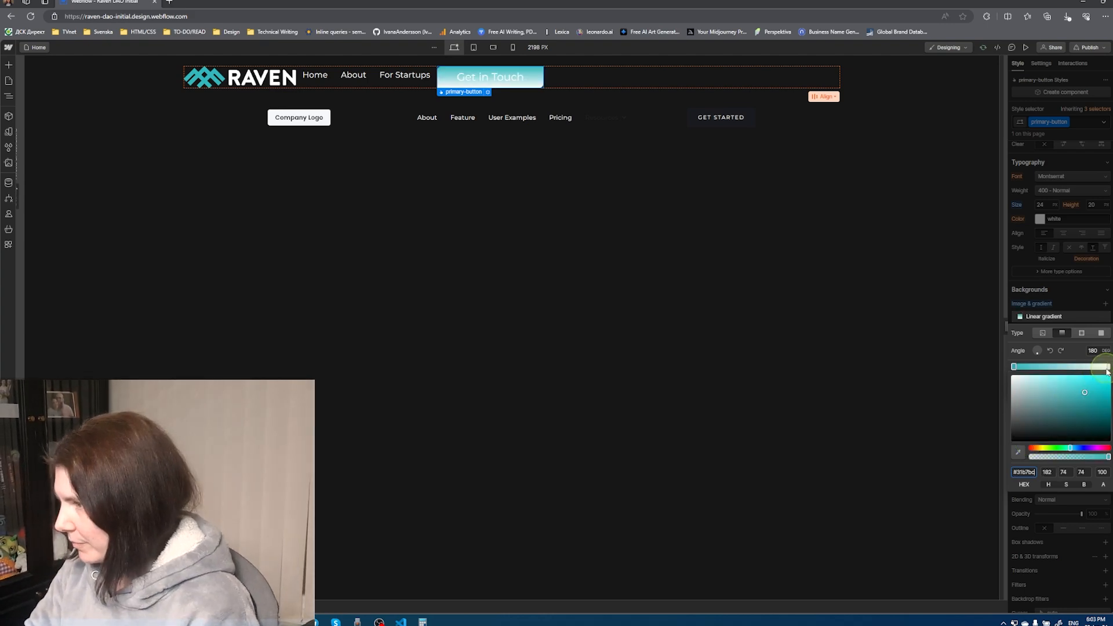
Copy the CTA gradient's end colour from Figma and set the primary-button gradient's last stop to #AA74F0 in Webflow
left_click(1108, 367)
key("alt+Tab")
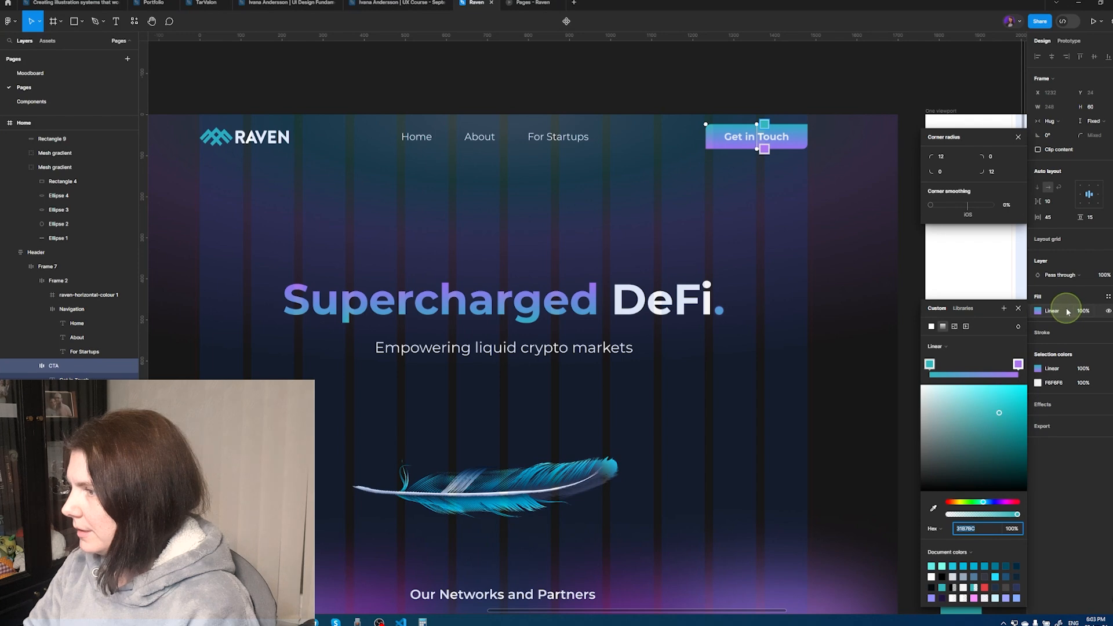
left_click(1019, 365)
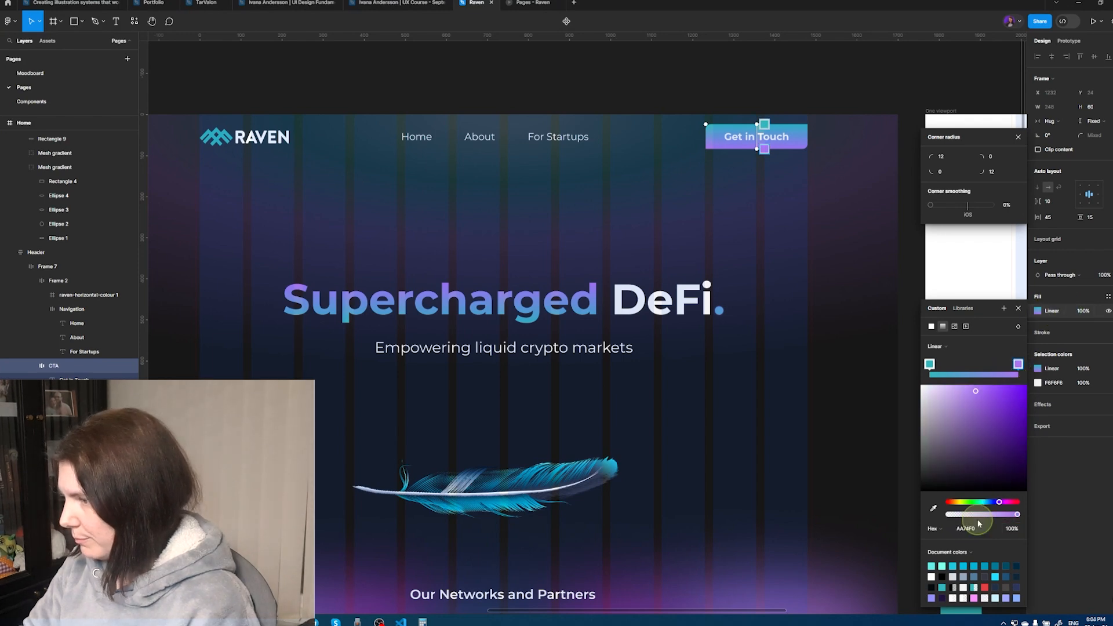
left_click(974, 528)
key("ctrl+c")
key("alt+Tab")
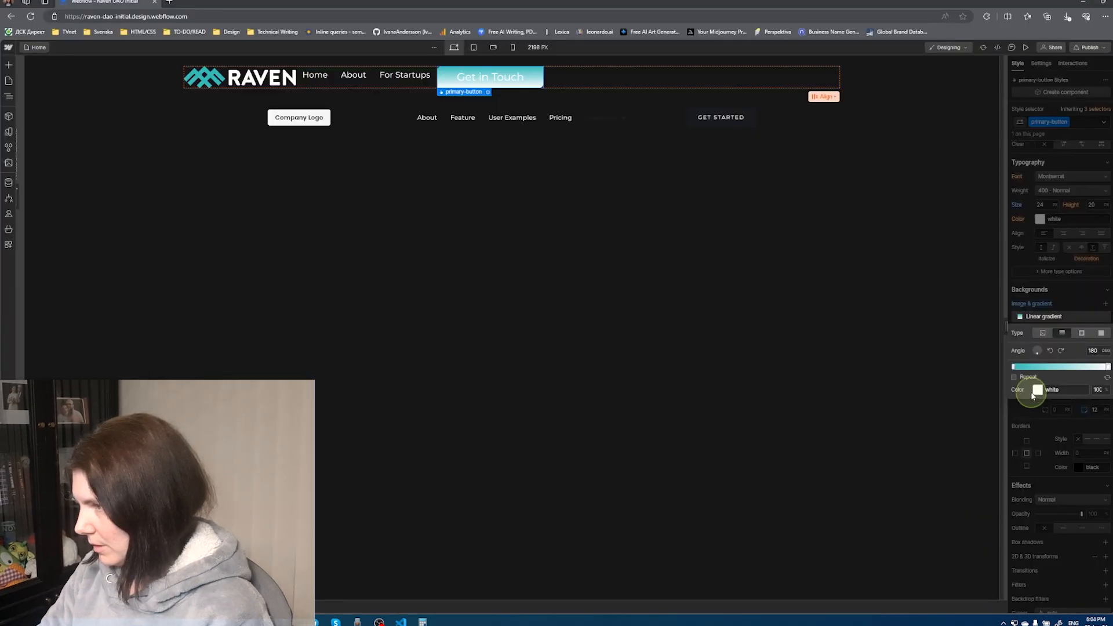
left_click(1060, 390)
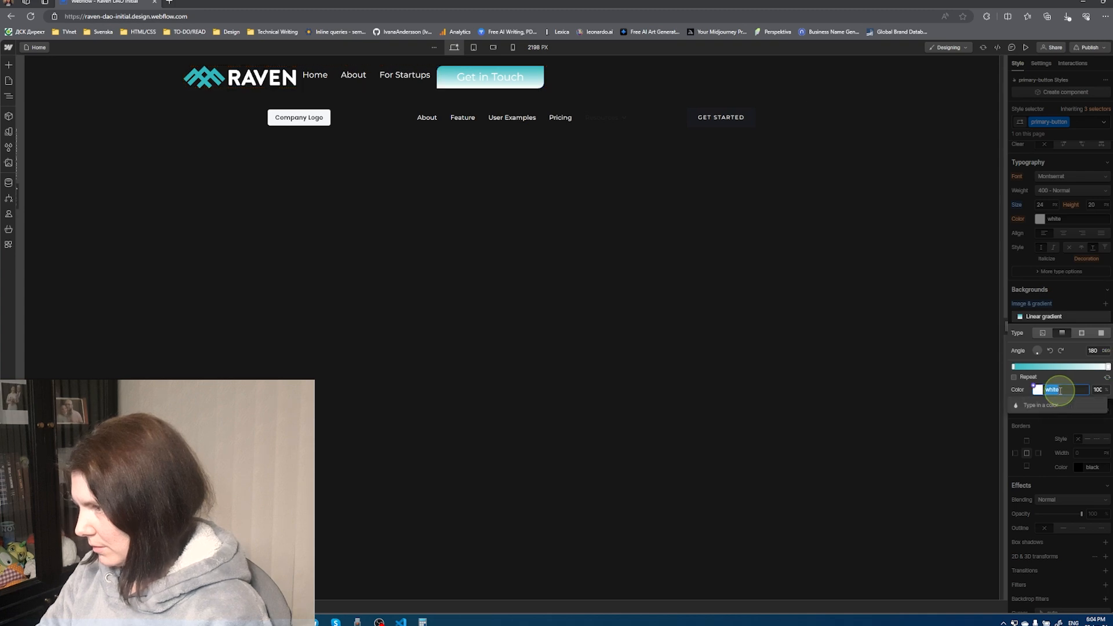
key("ctrl+v")
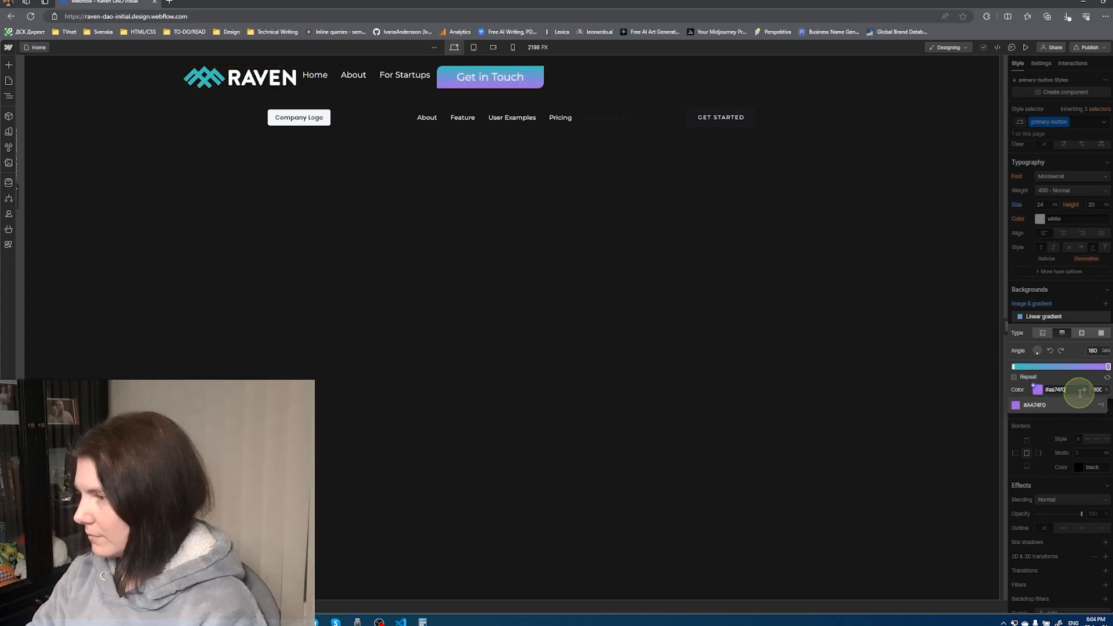
key("Return")
left_click(1072, 293)
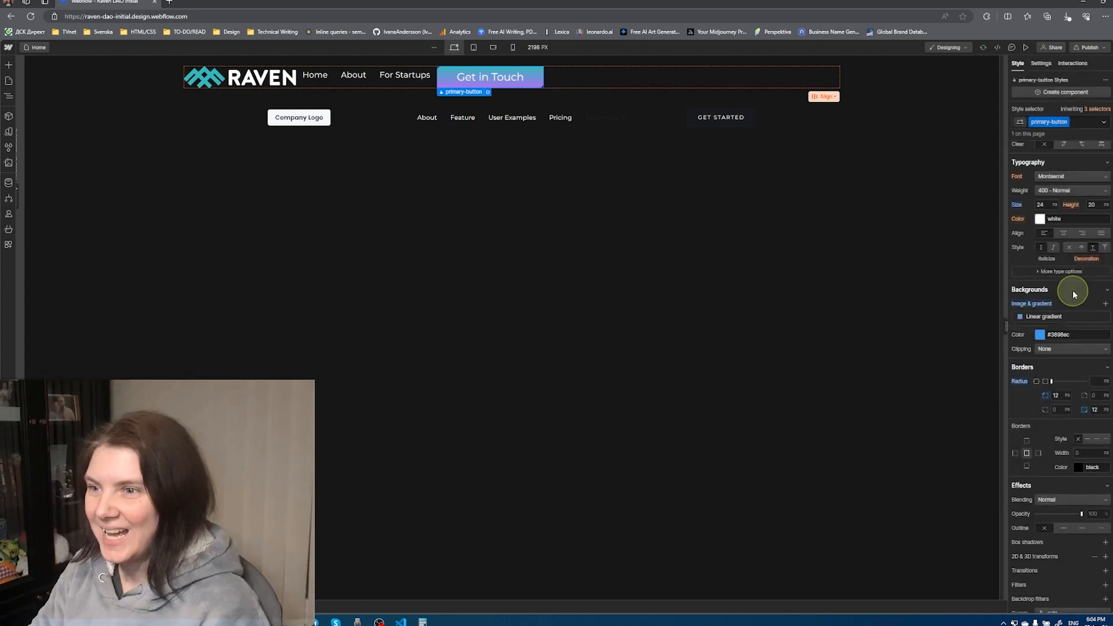
Check the About link's text style in Figma and set the nav-link class's font size to 20 px in Webflow
key("alt+Tab")
left_click(484, 141)
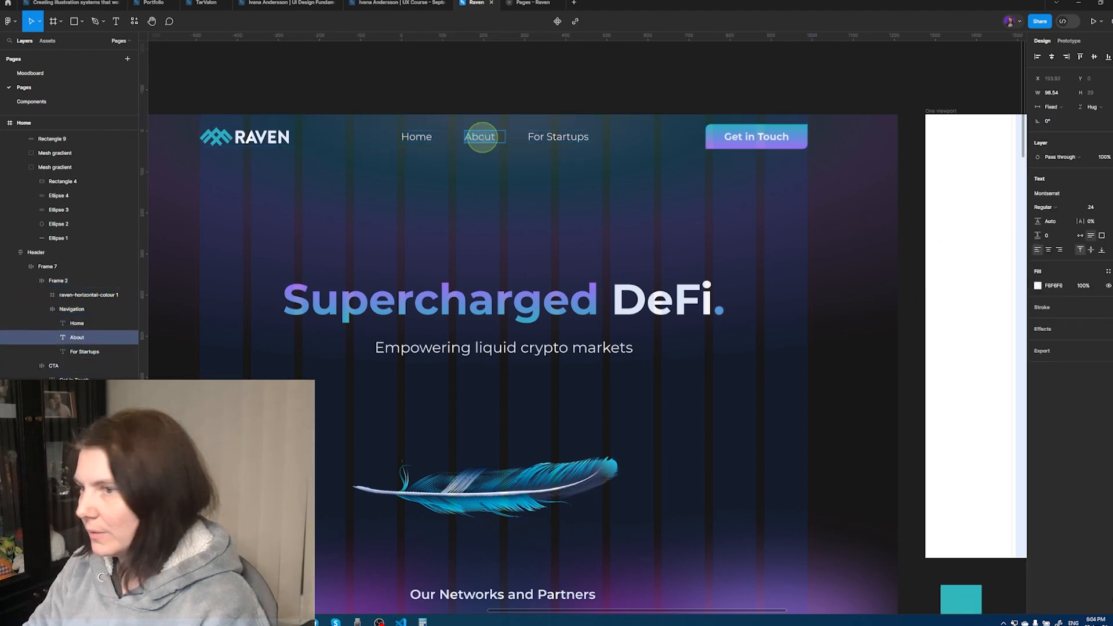
key("alt+Tab")
left_click(397, 75)
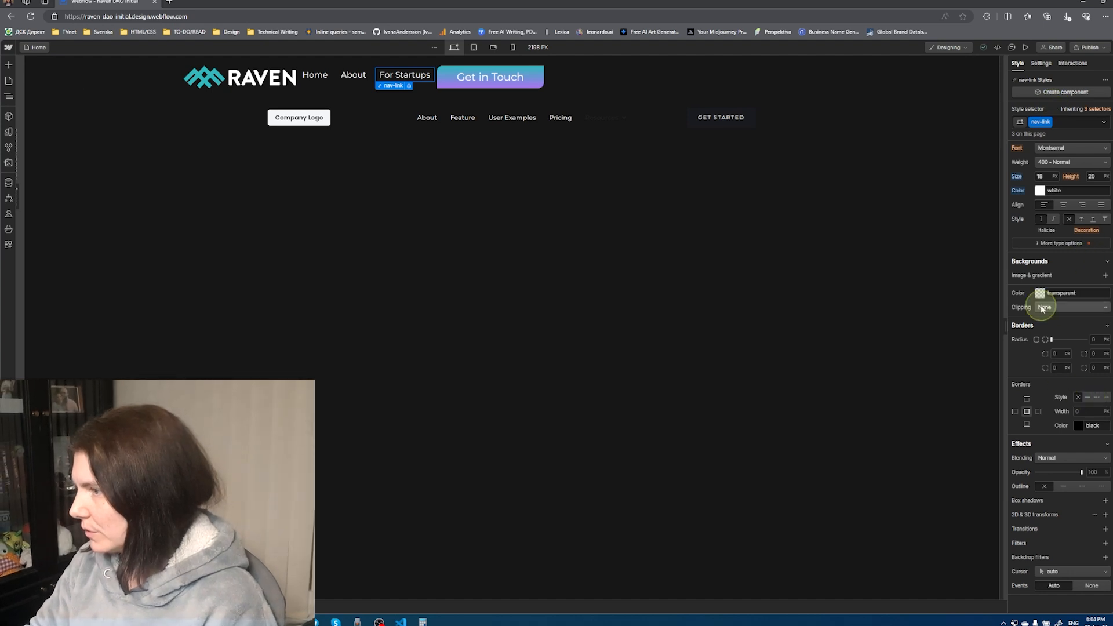
scroll(1047, 341, "up", 3)
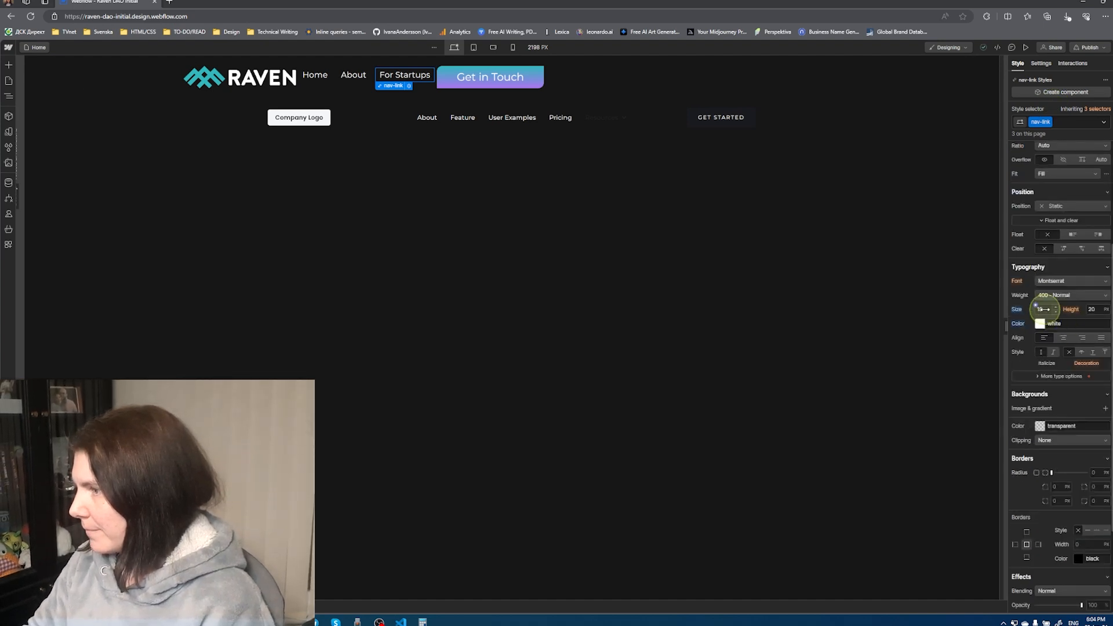
left_click(1044, 310)
key("Up")
key("Up")
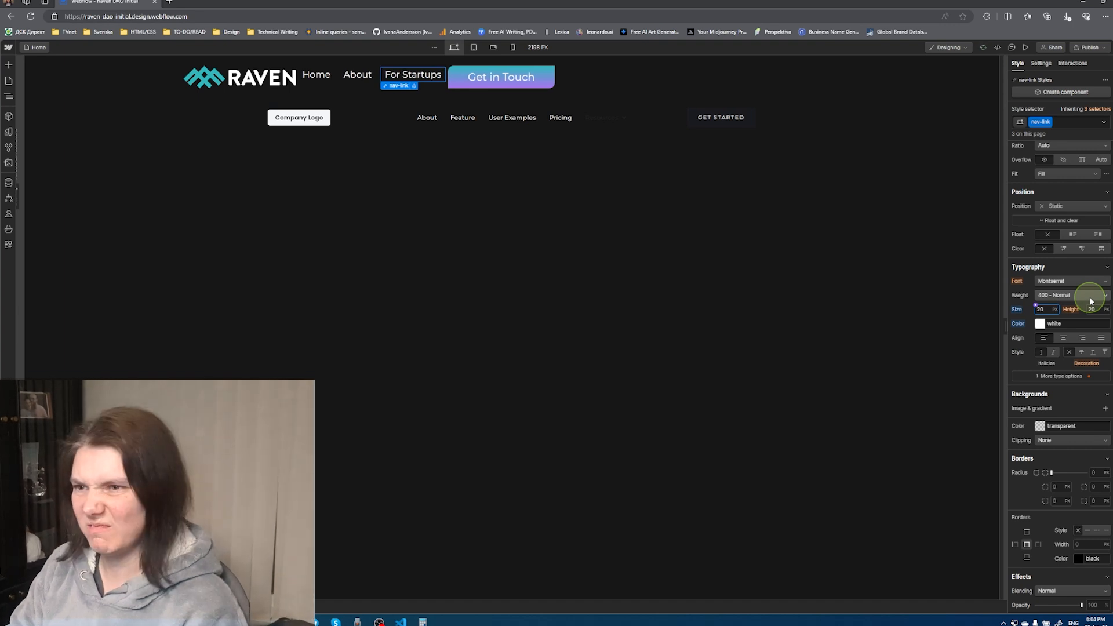
left_click(589, 286)
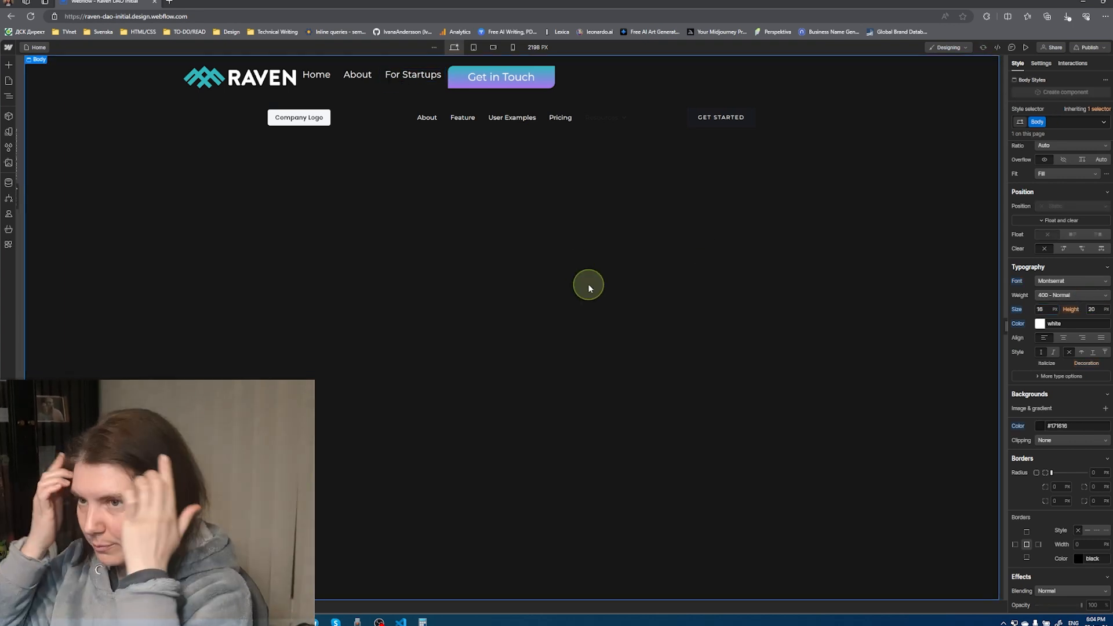
Select the header's Flex Block in the element tree and justify its children with space between
left_click(258, 79)
key("Escape")
key("z")
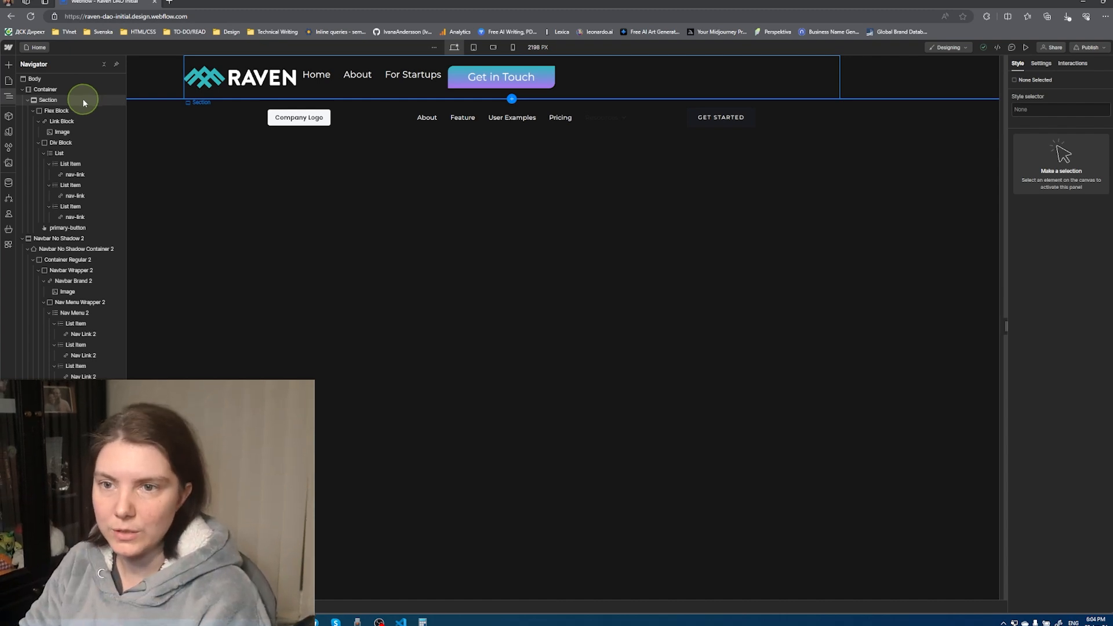
left_click(37, 143)
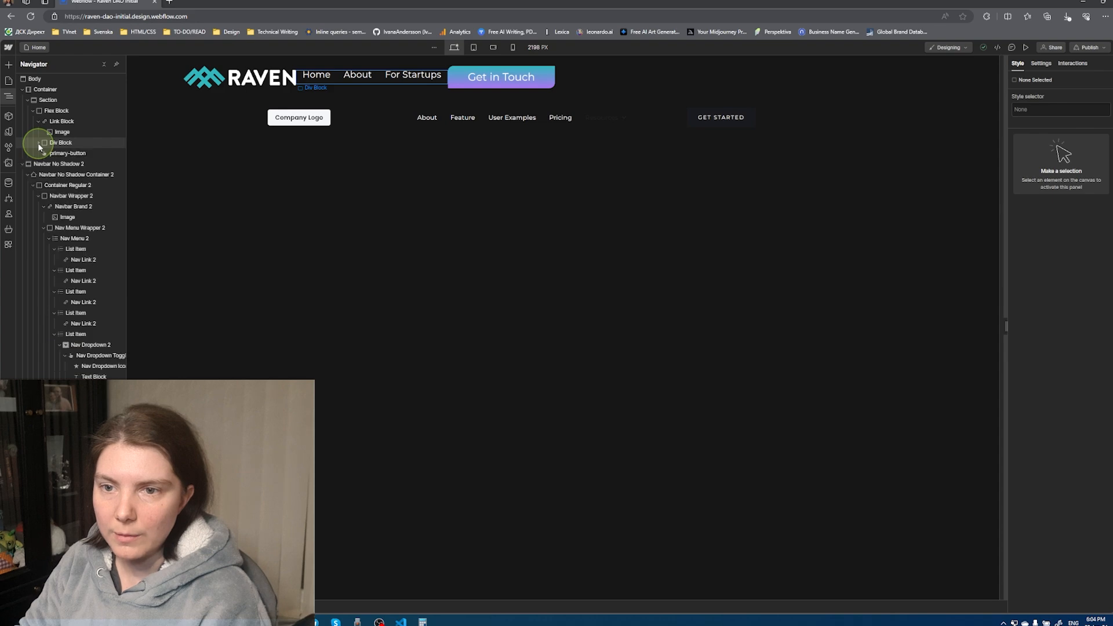
left_click(51, 111)
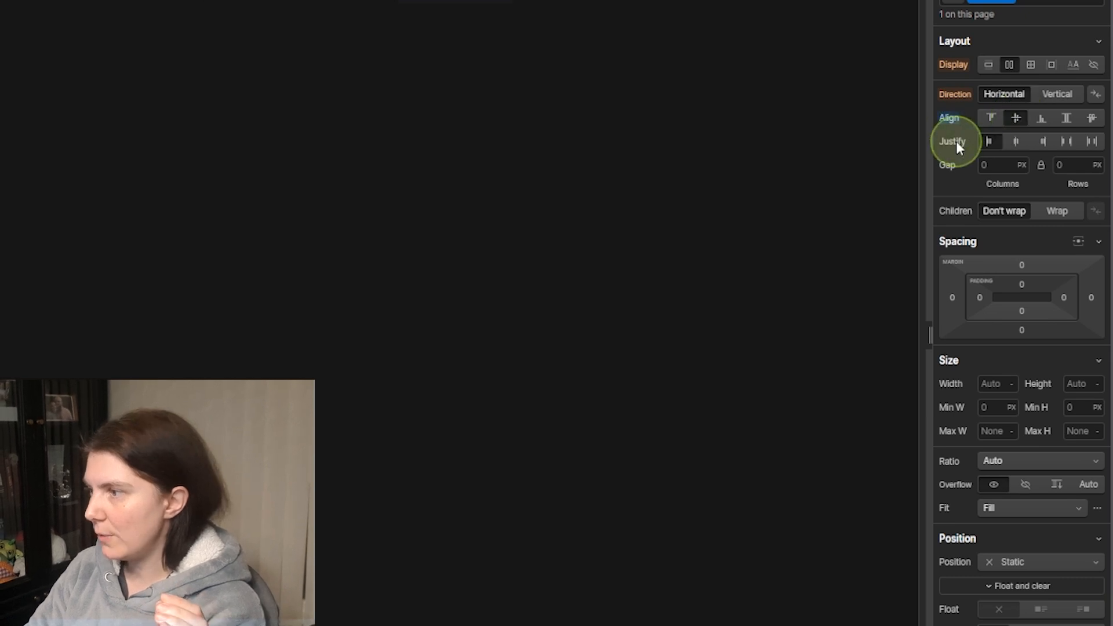
left_click(1068, 144)
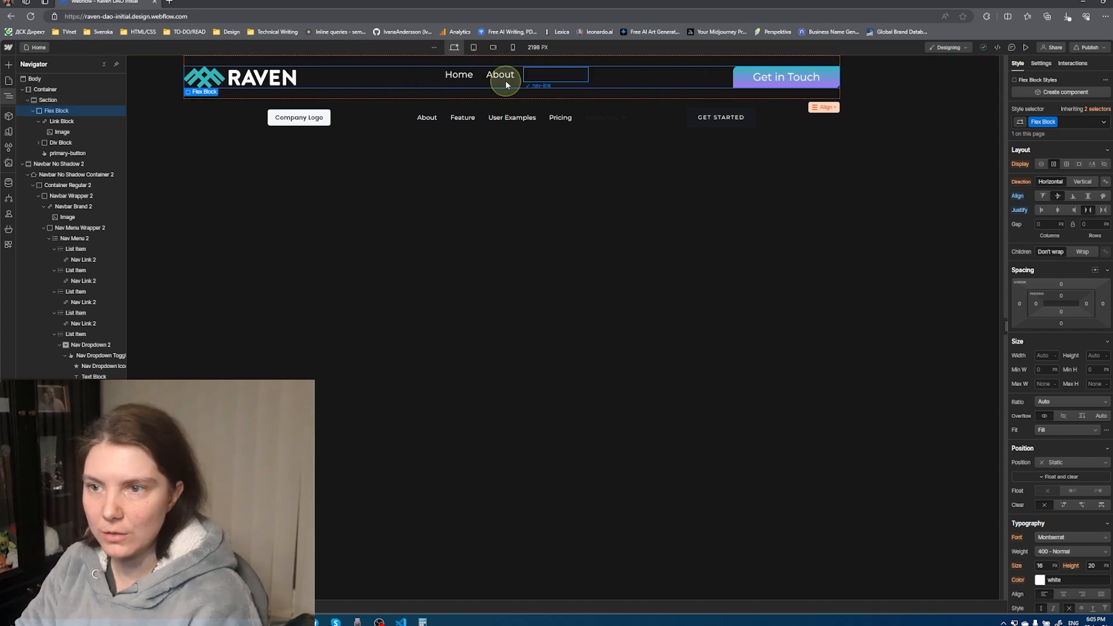
Set the navigation List's top and bottom margins to Auto and its left padding to 0
left_click(39, 143)
left_click(59, 154)
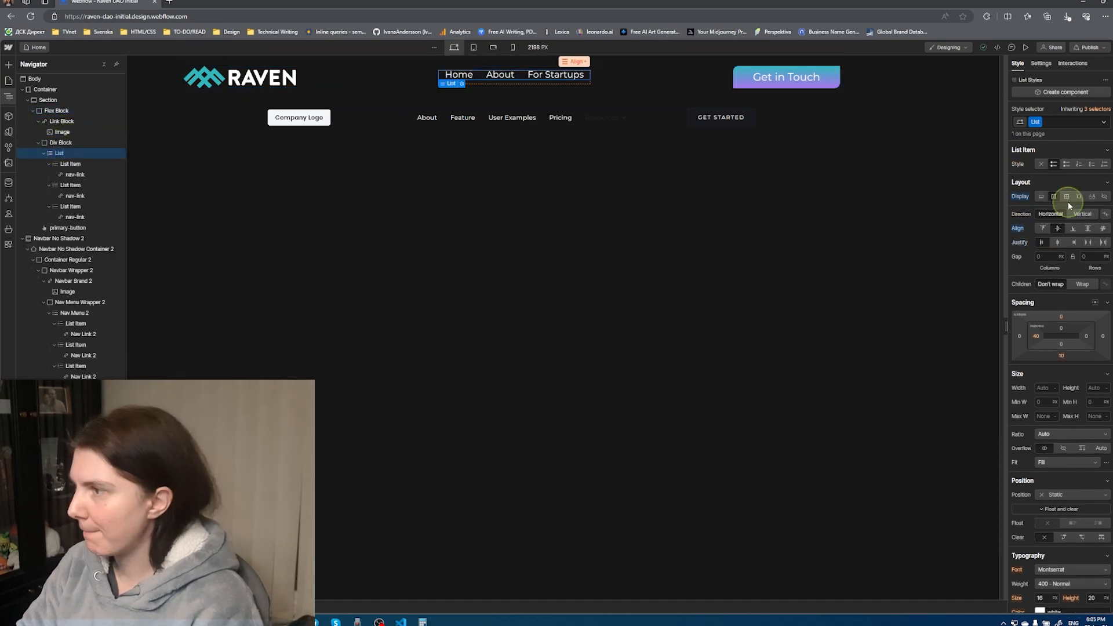
left_click(1063, 319)
left_click(1025, 351)
left_click(1062, 355)
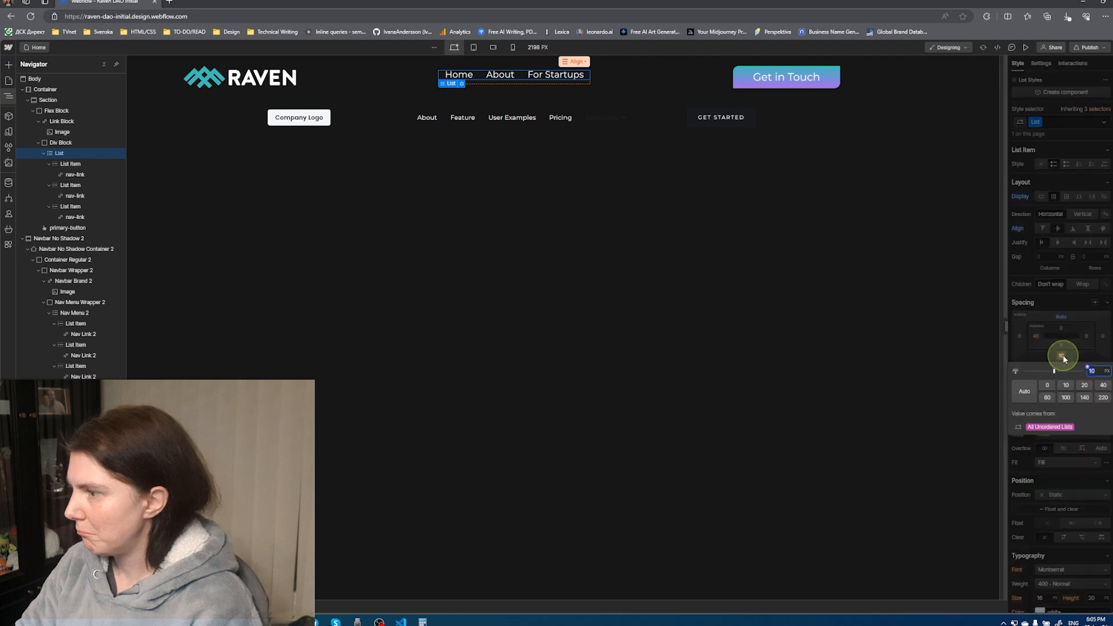
left_click(1024, 392)
left_click(1037, 336)
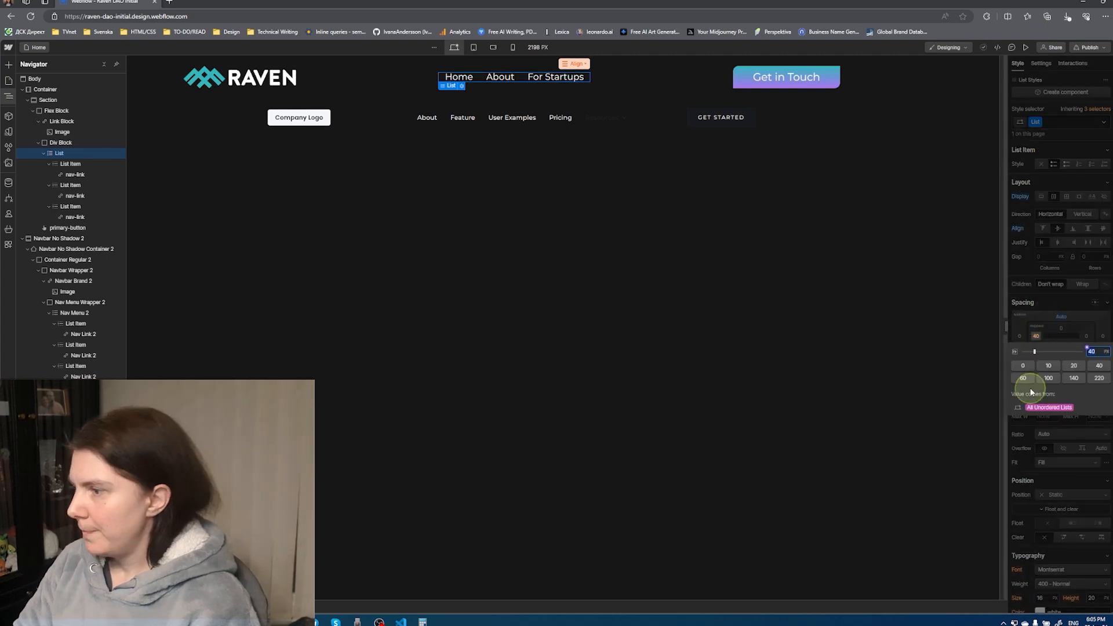
left_click(1023, 365)
left_click(559, 284)
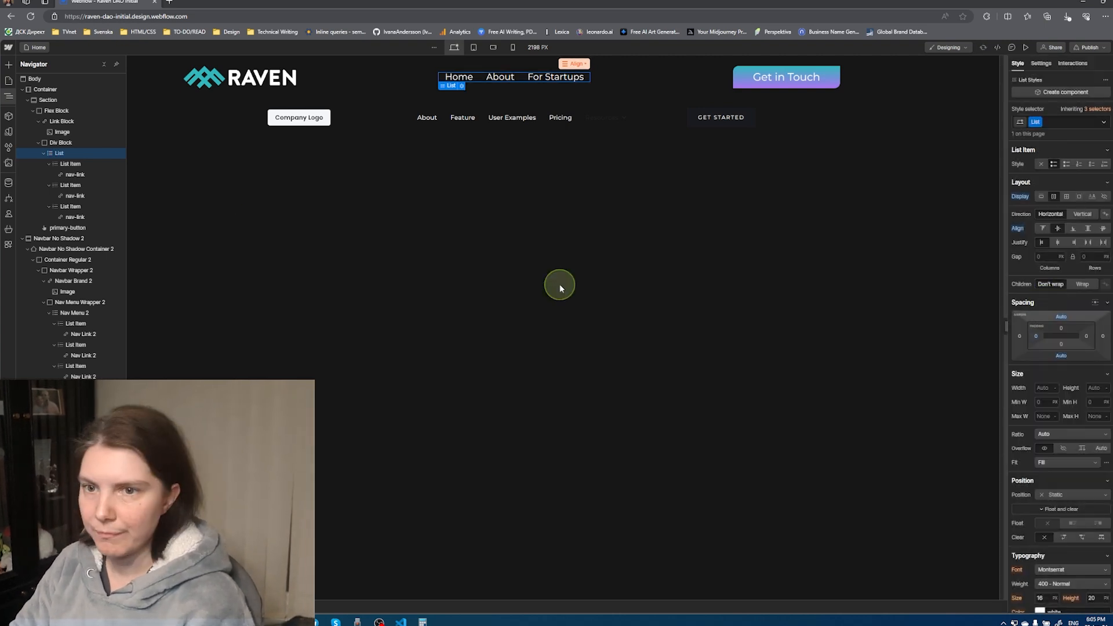
Select the Home link inside the header's navigation list and set the nav-link class's left and right margins to 10 px
left_click(38, 142)
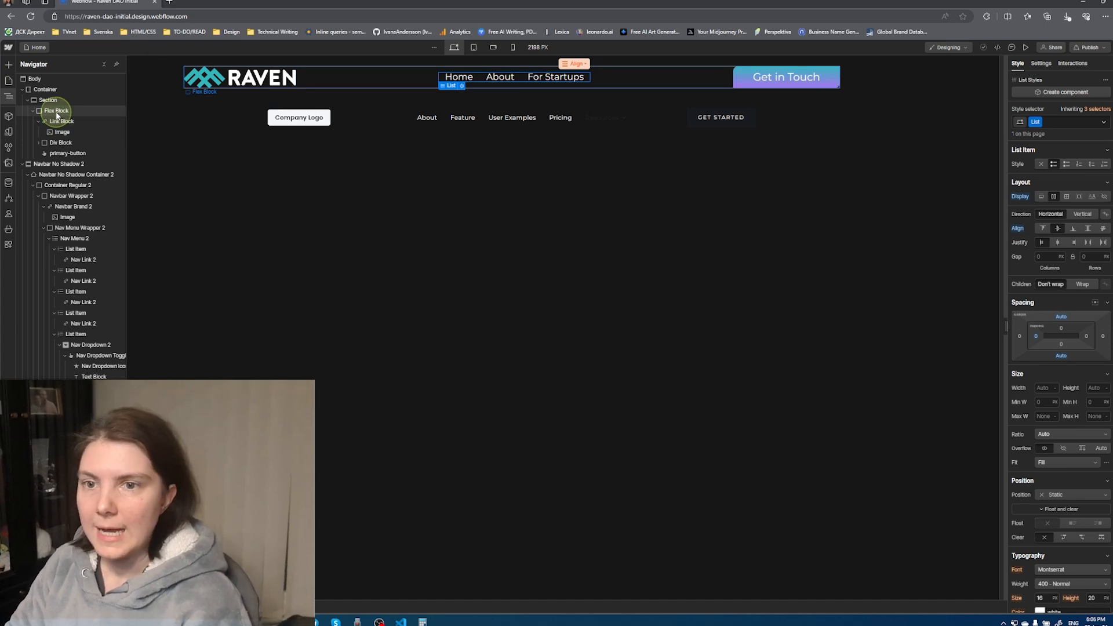
left_click(39, 141)
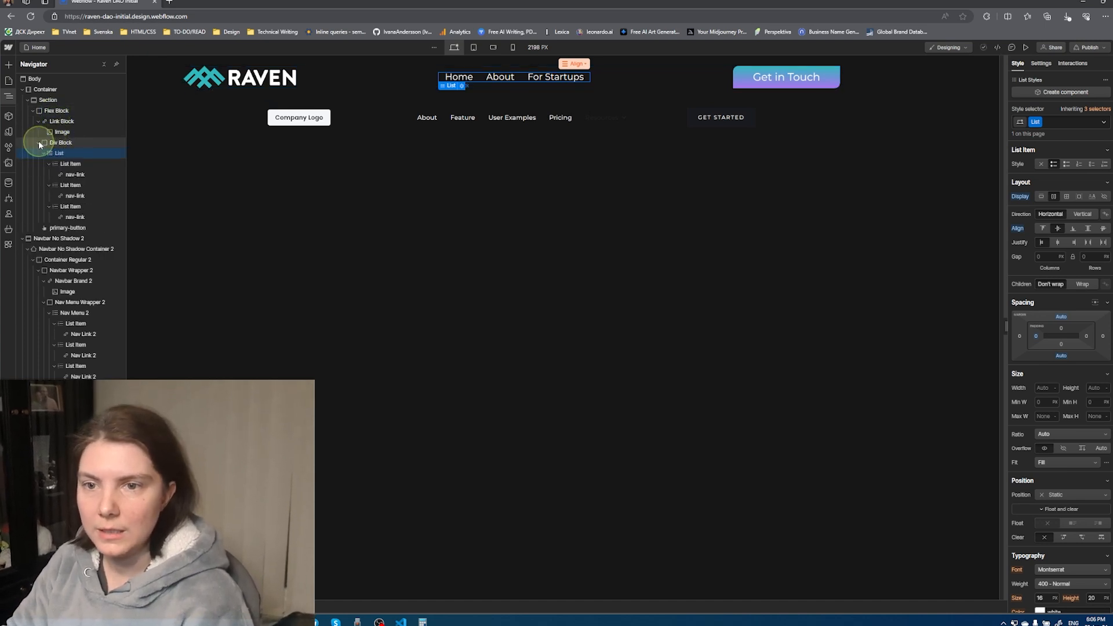
left_click(67, 174)
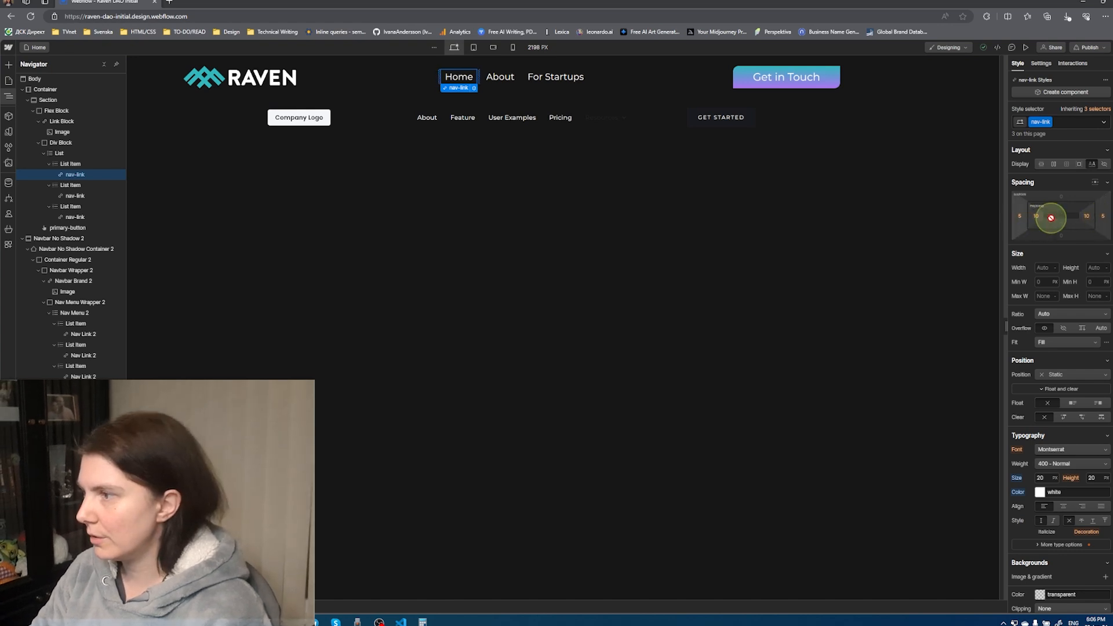
left_click(1087, 215)
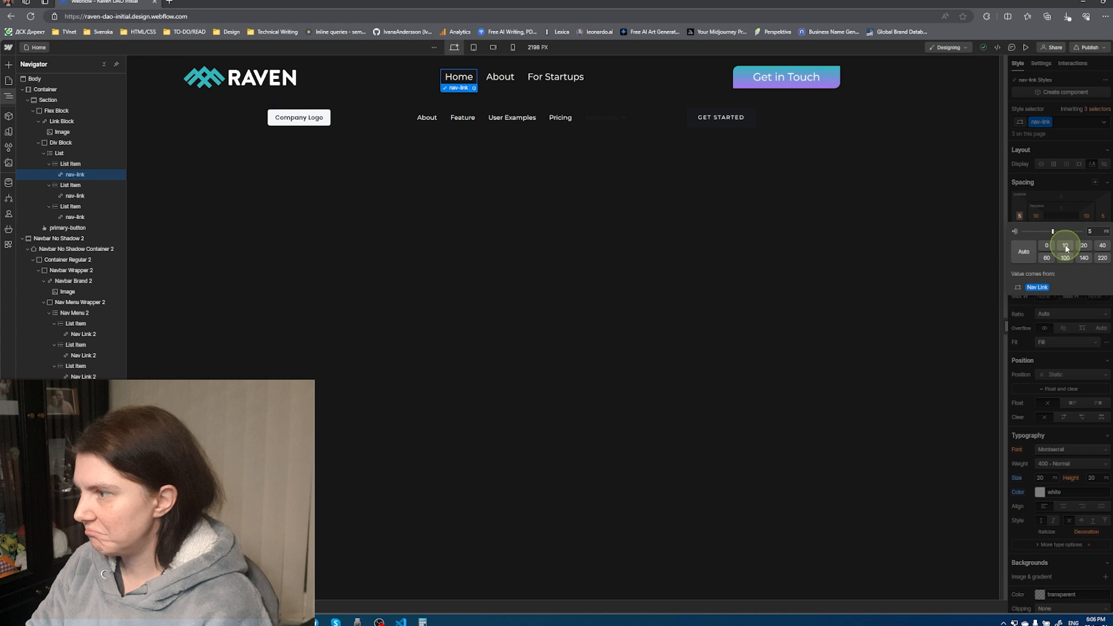
left_click(1103, 218)
left_click(1104, 218)
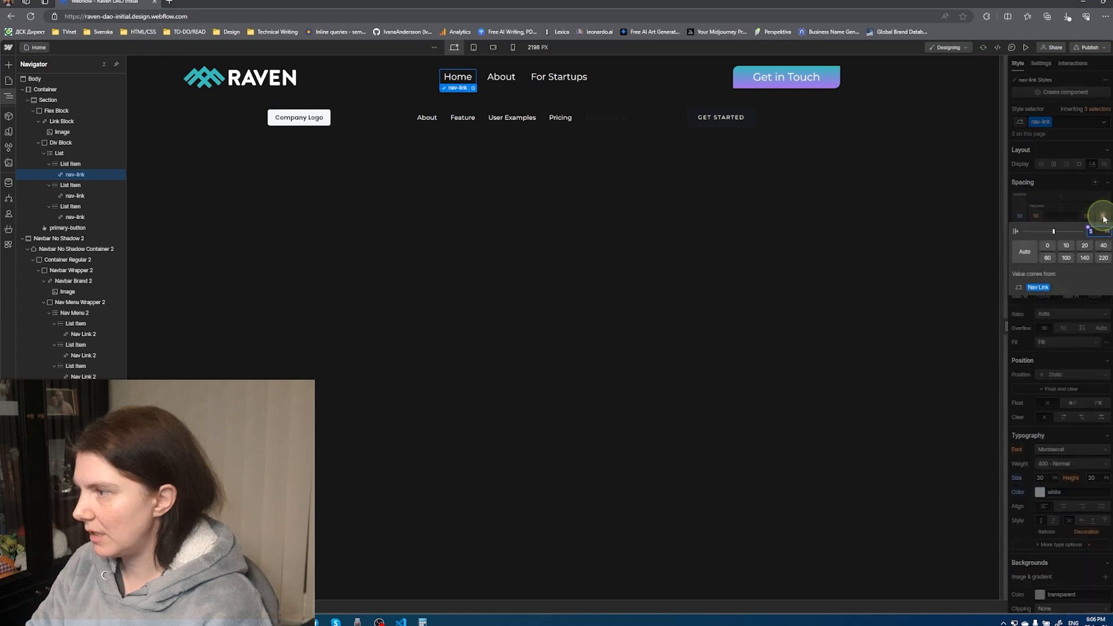
left_click(1067, 246)
left_click(1048, 179)
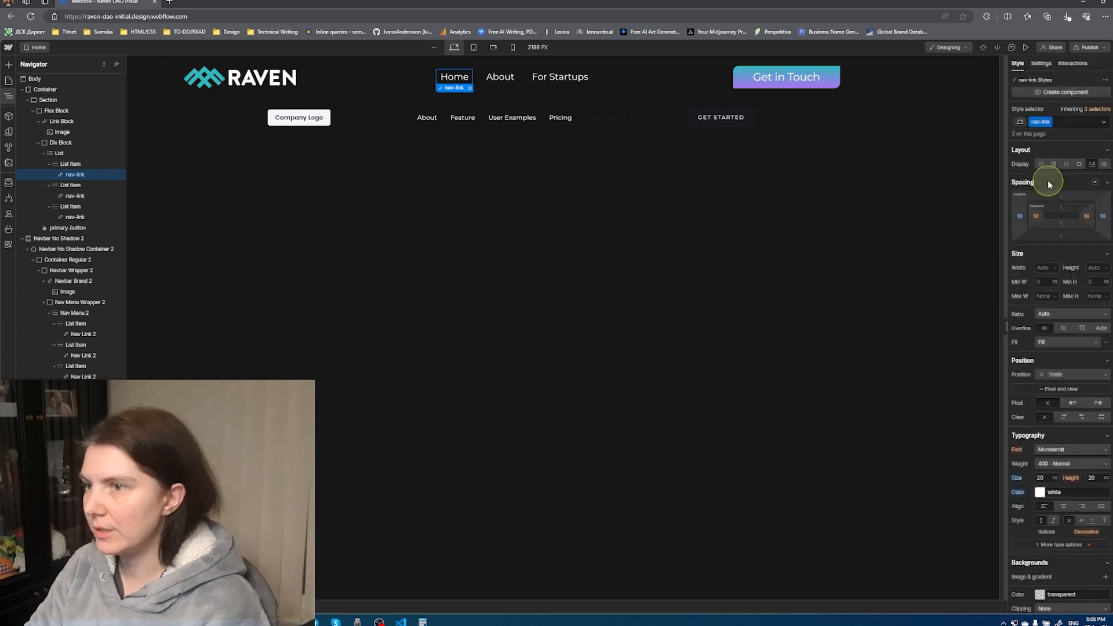
Delete the template Navbar No Shadow 2 section below the custom header
left_click(822, 212)
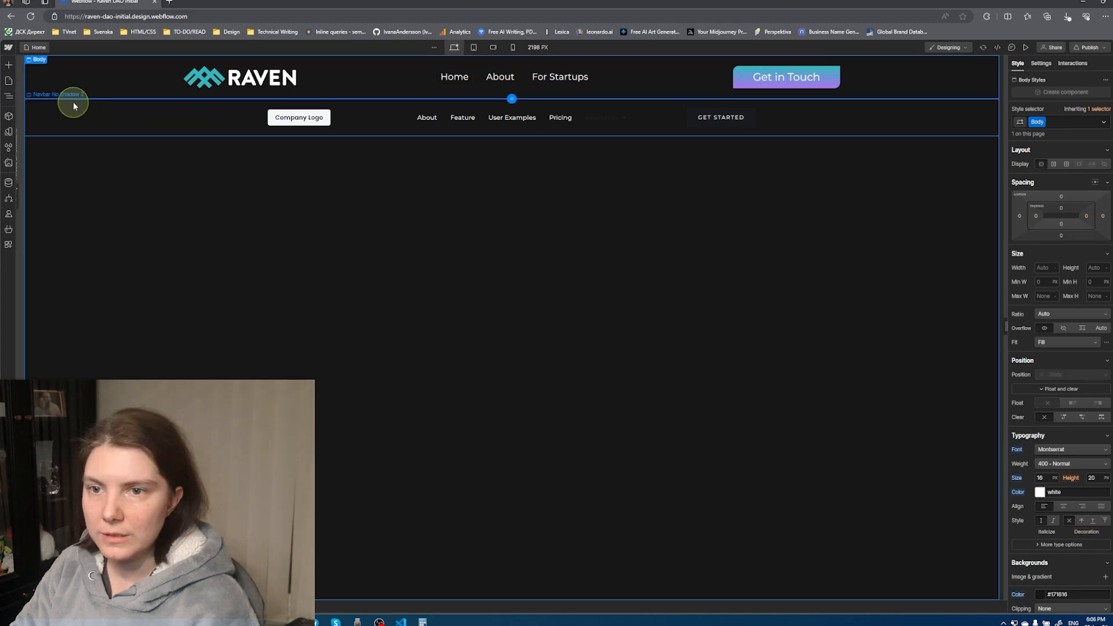
left_click(73, 104)
key("Delete")
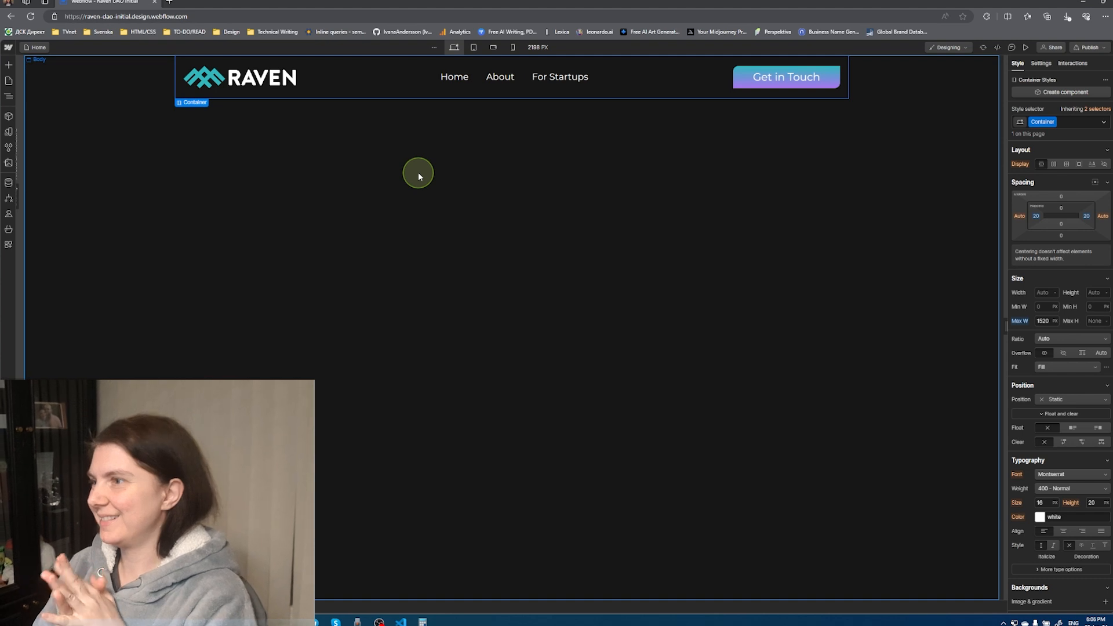
left_click(326, 145)
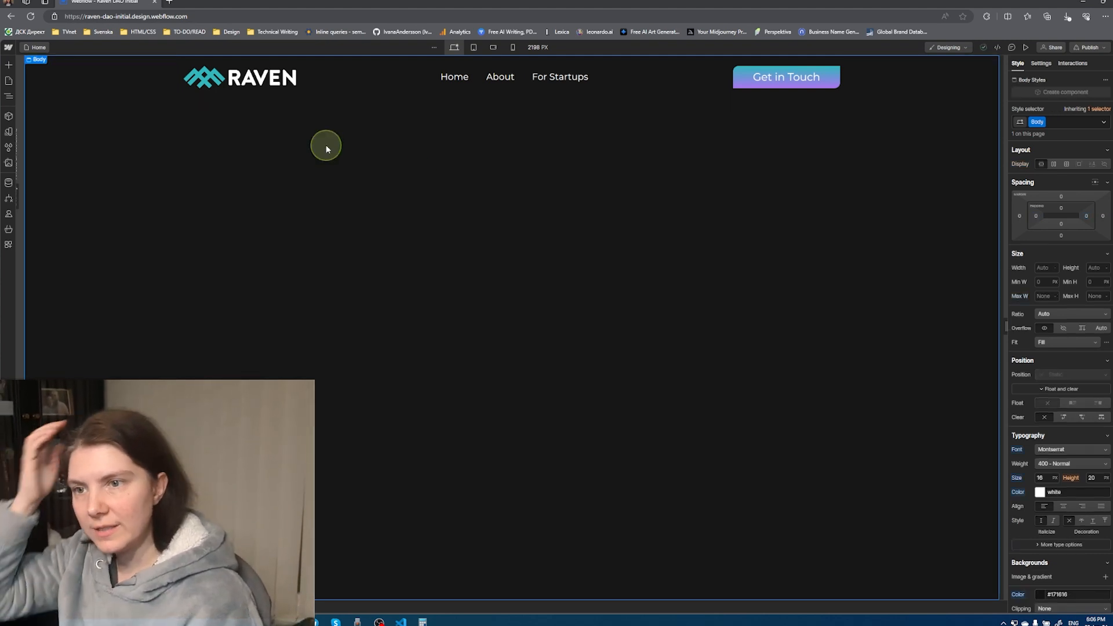